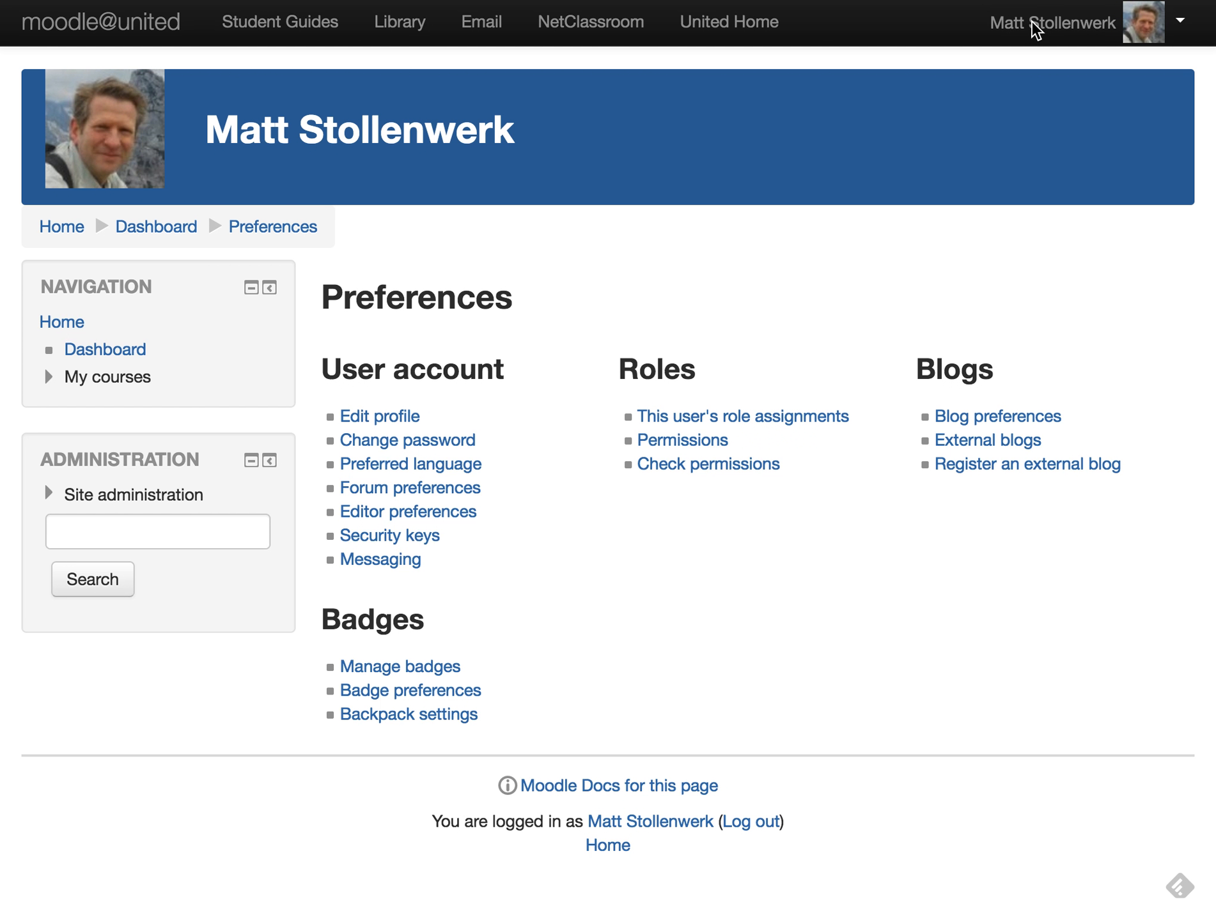
- Leave the preferences, look over the Dashboard's course list, then return to the site home page
{"action": "left_click", "coordinate": [1078, 24]}
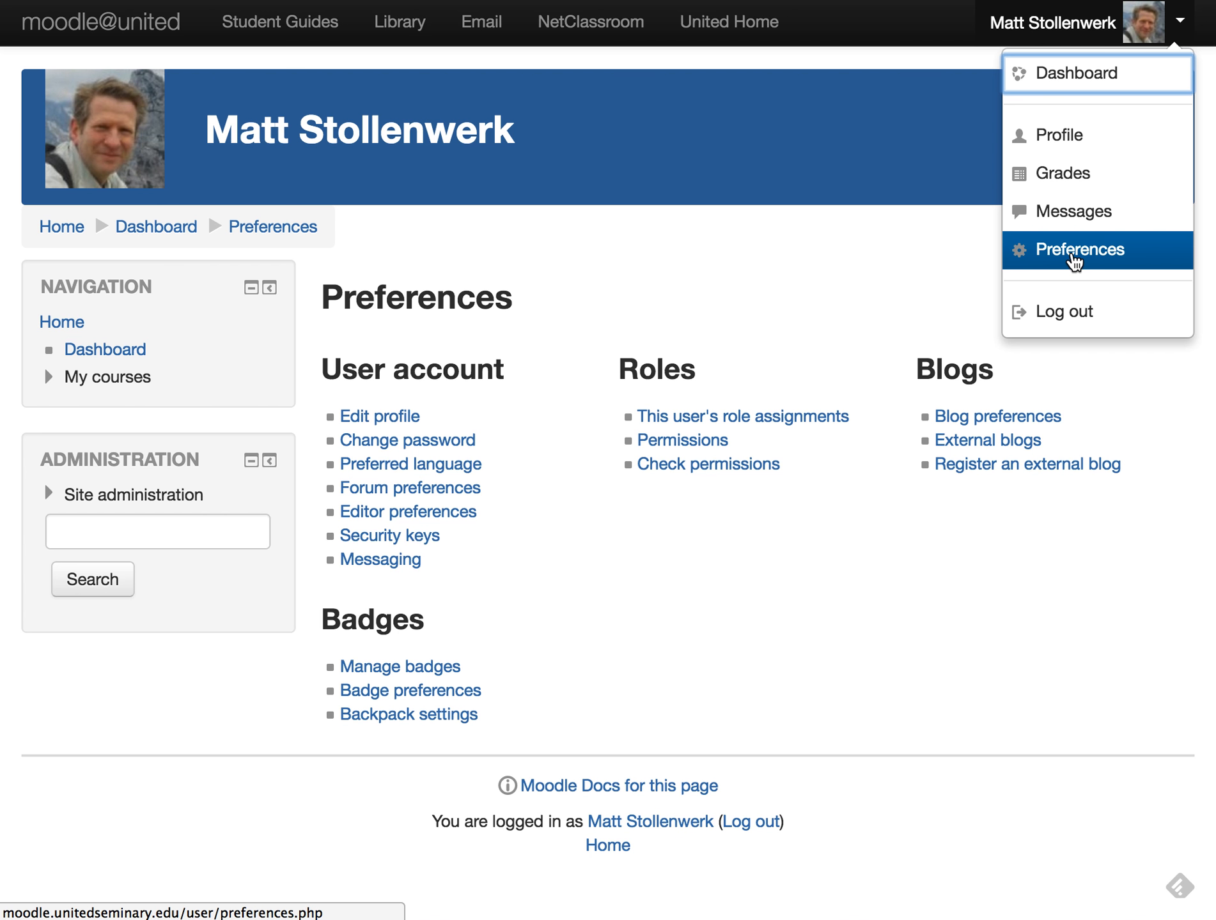
{"action": "left_click", "coordinate": [968, 263]}
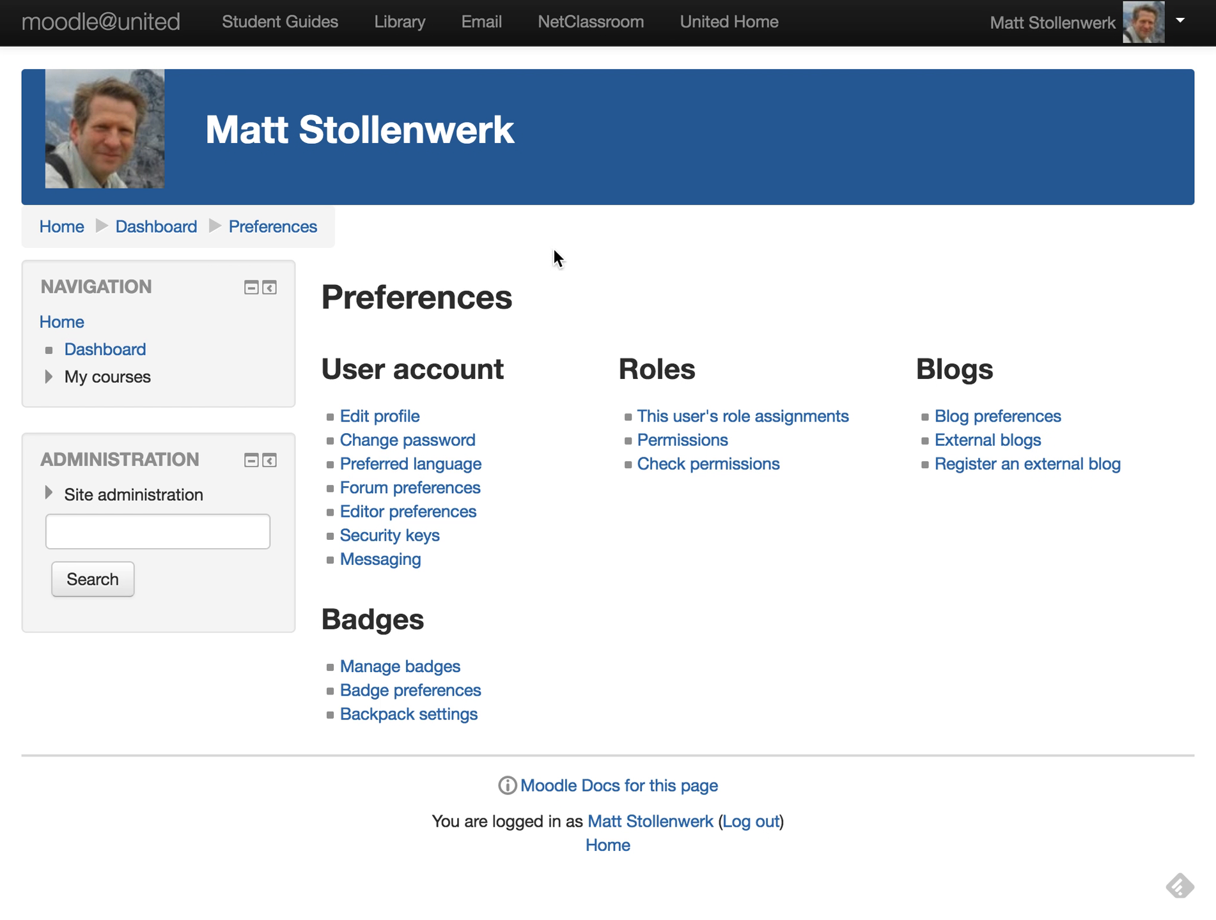
{"action": "left_click", "coordinate": [100, 358]}
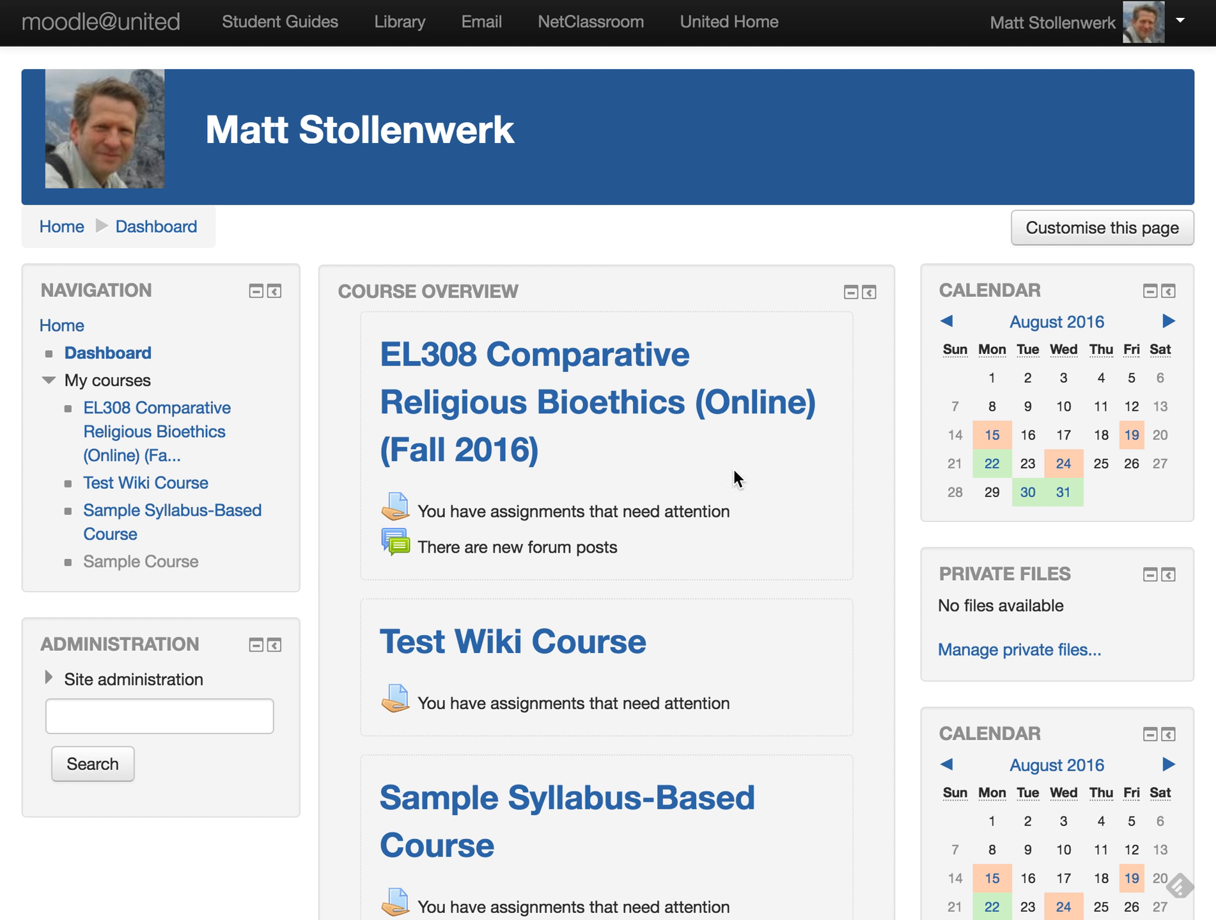
{"action": "scroll", "coordinate": [833, 551], "scroll_direction": "down", "scroll_amount": 5}
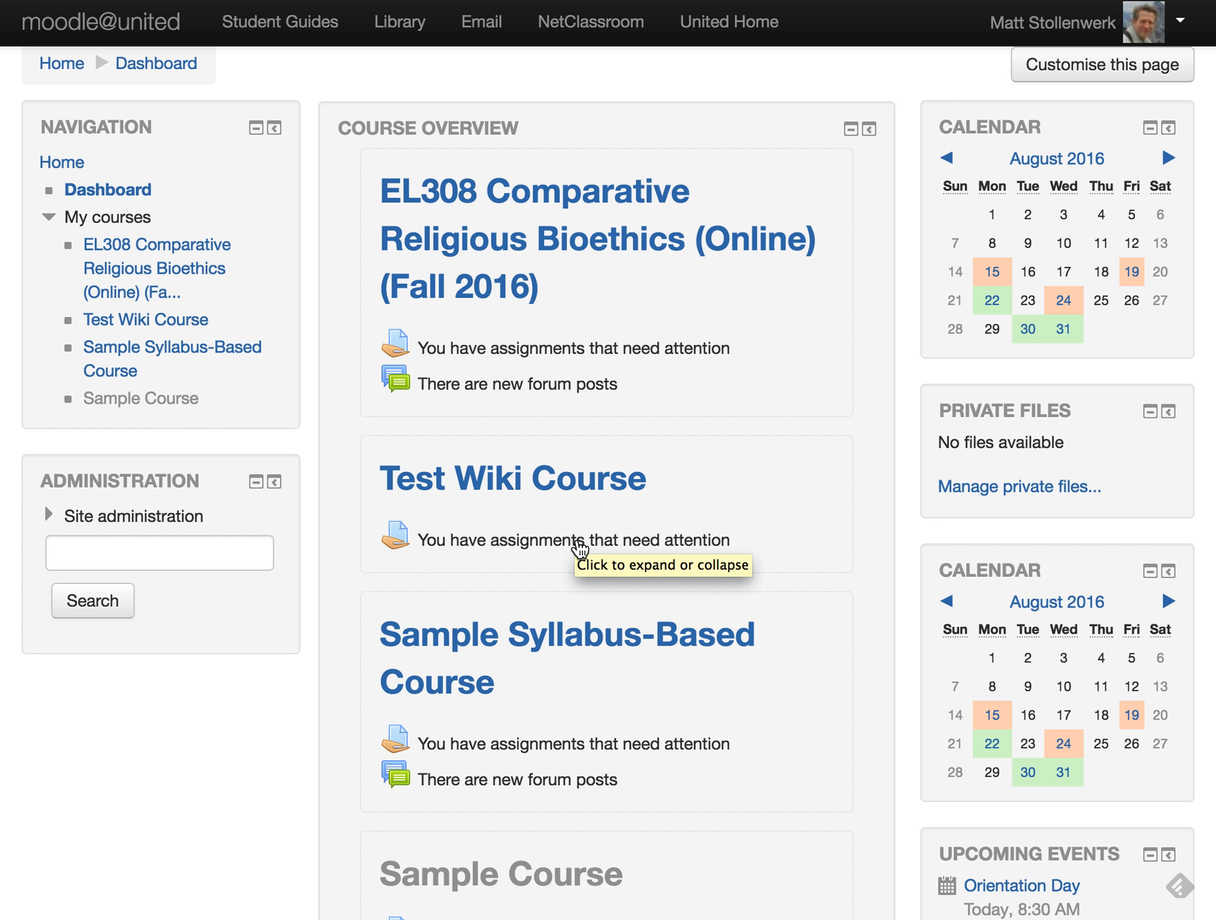
{"action": "scroll", "coordinate": [696, 453], "scroll_direction": "up", "scroll_amount": 3}
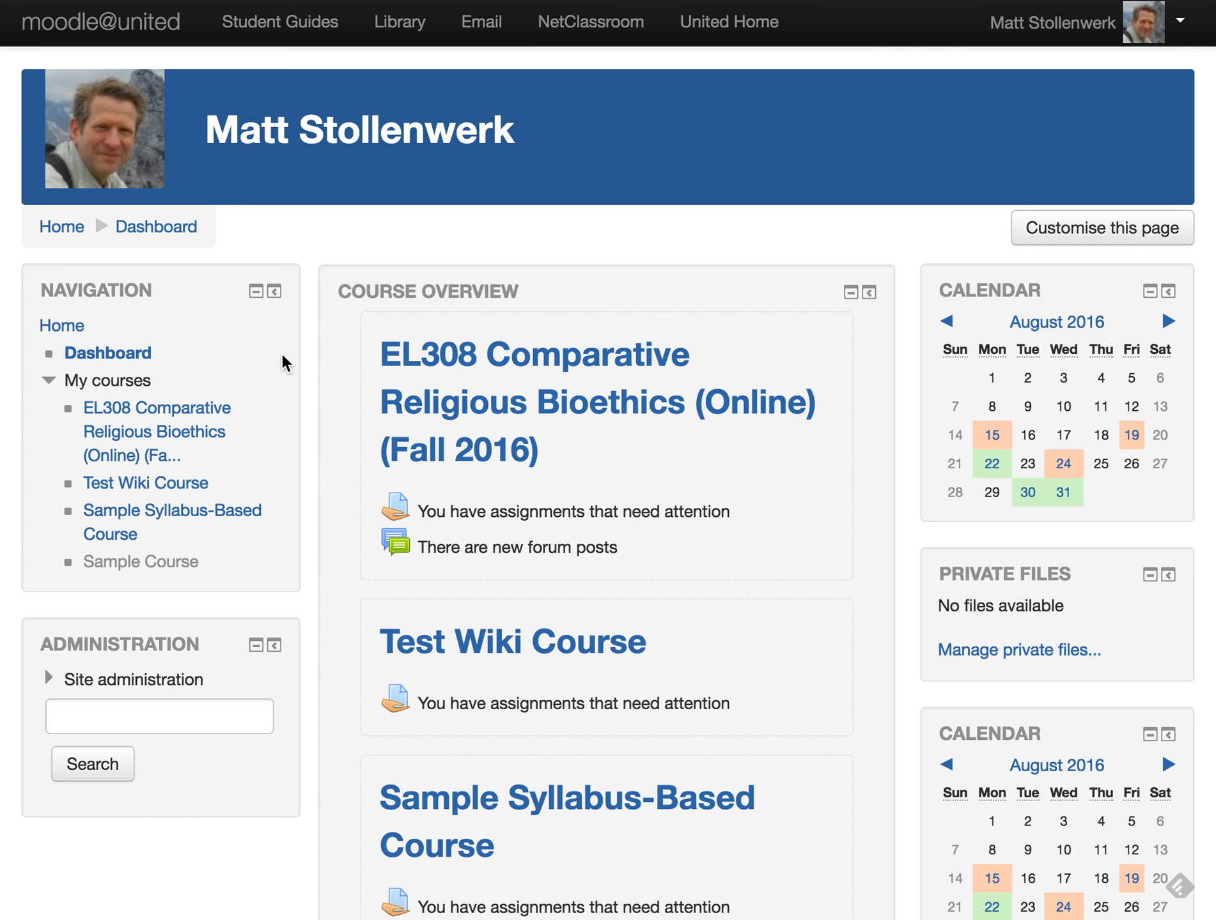
{"action": "left_click", "coordinate": [59, 234]}
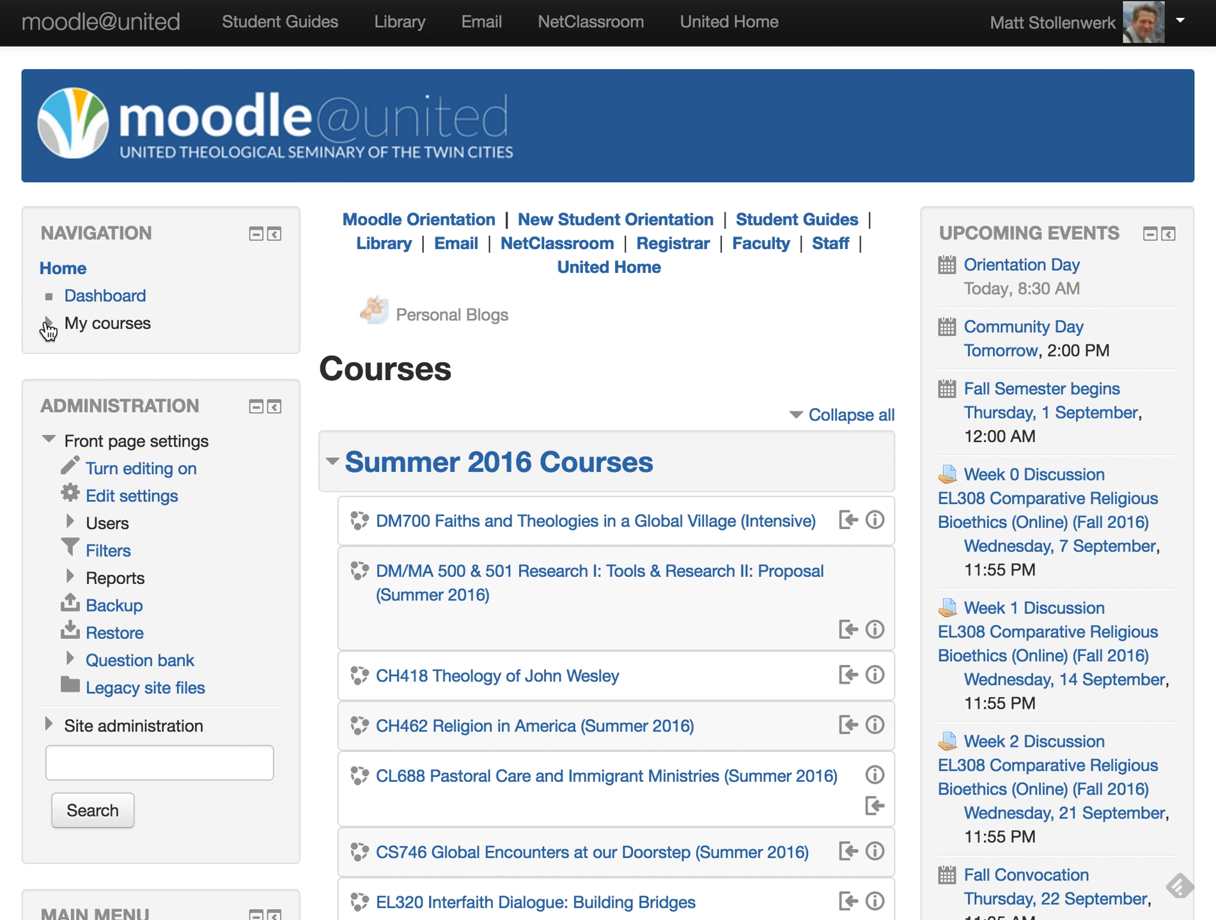
- Open Sample Syllabus-Based Course (ED170) from My courses and go to its Grades
{"action": "left_click", "coordinate": [48, 324]}
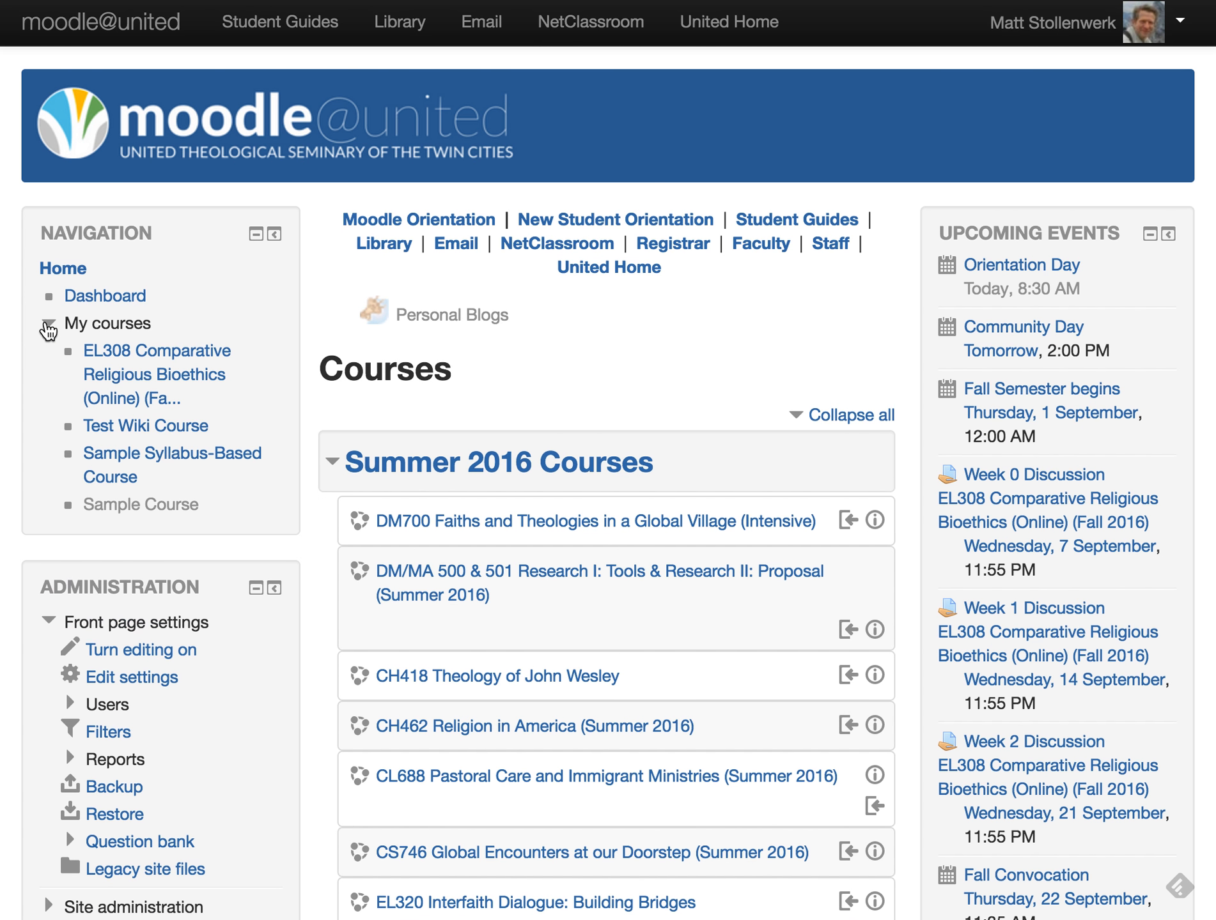
{"action": "left_click", "coordinate": [119, 459]}
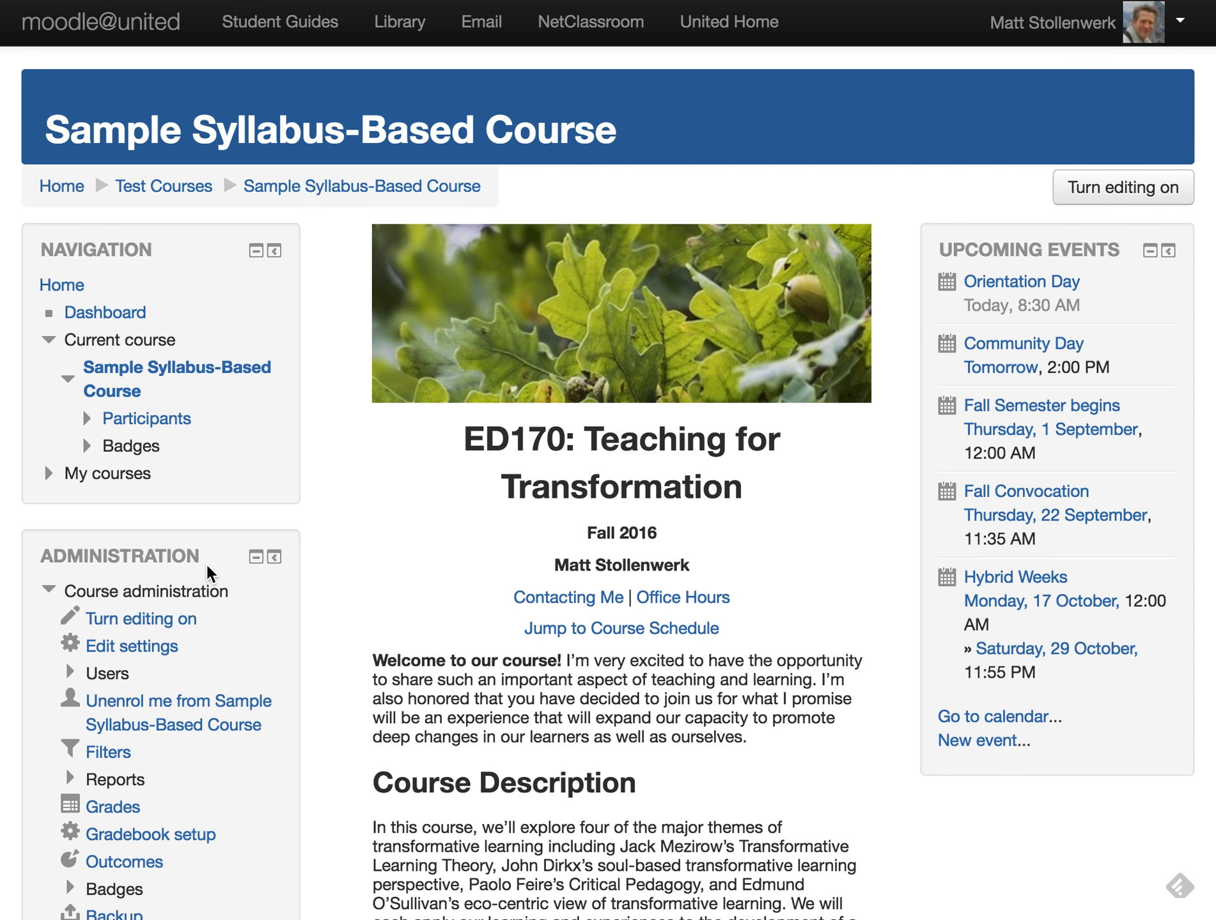
{"action": "scroll", "coordinate": [121, 594], "scroll_direction": "down", "scroll_amount": 3}
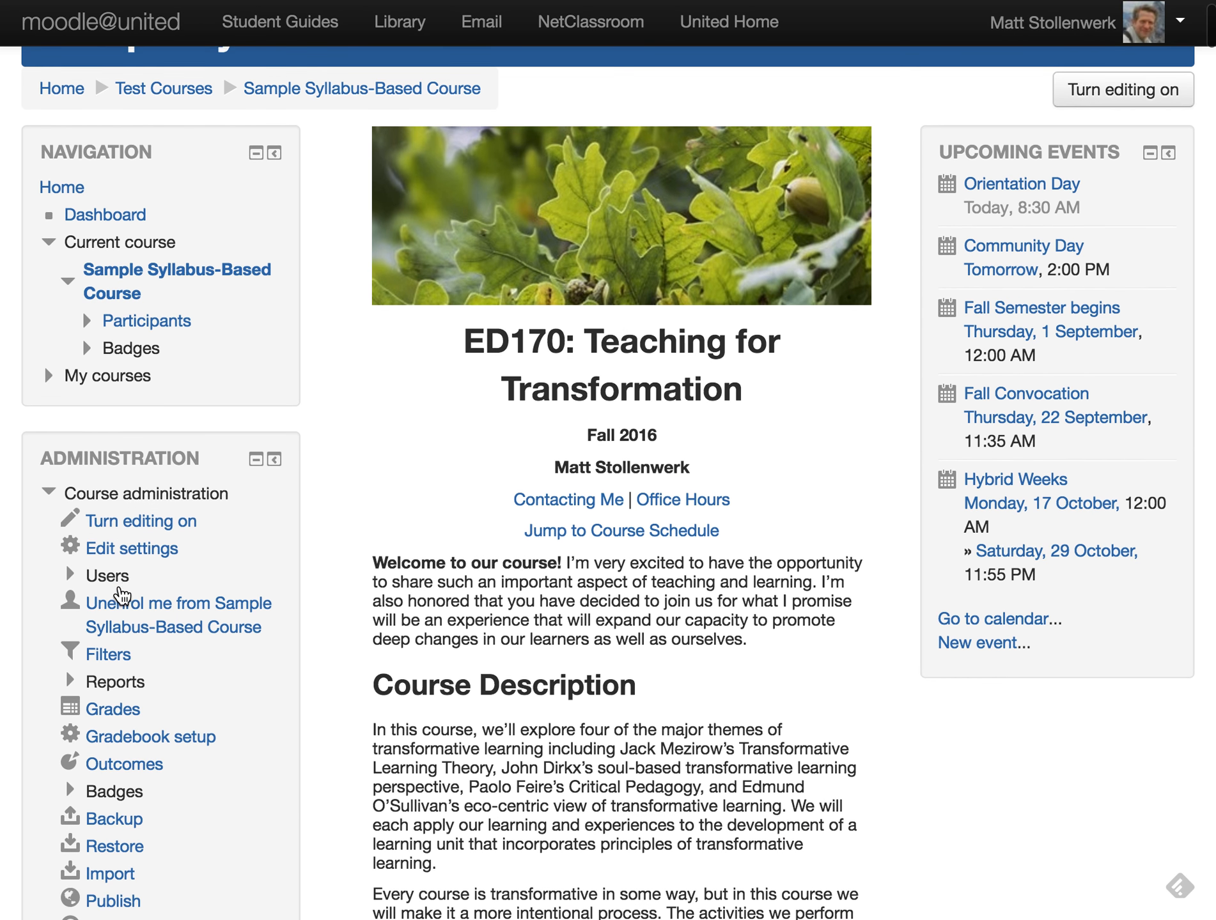
{"action": "scroll", "coordinate": [110, 623], "scroll_direction": "down", "scroll_amount": 10}
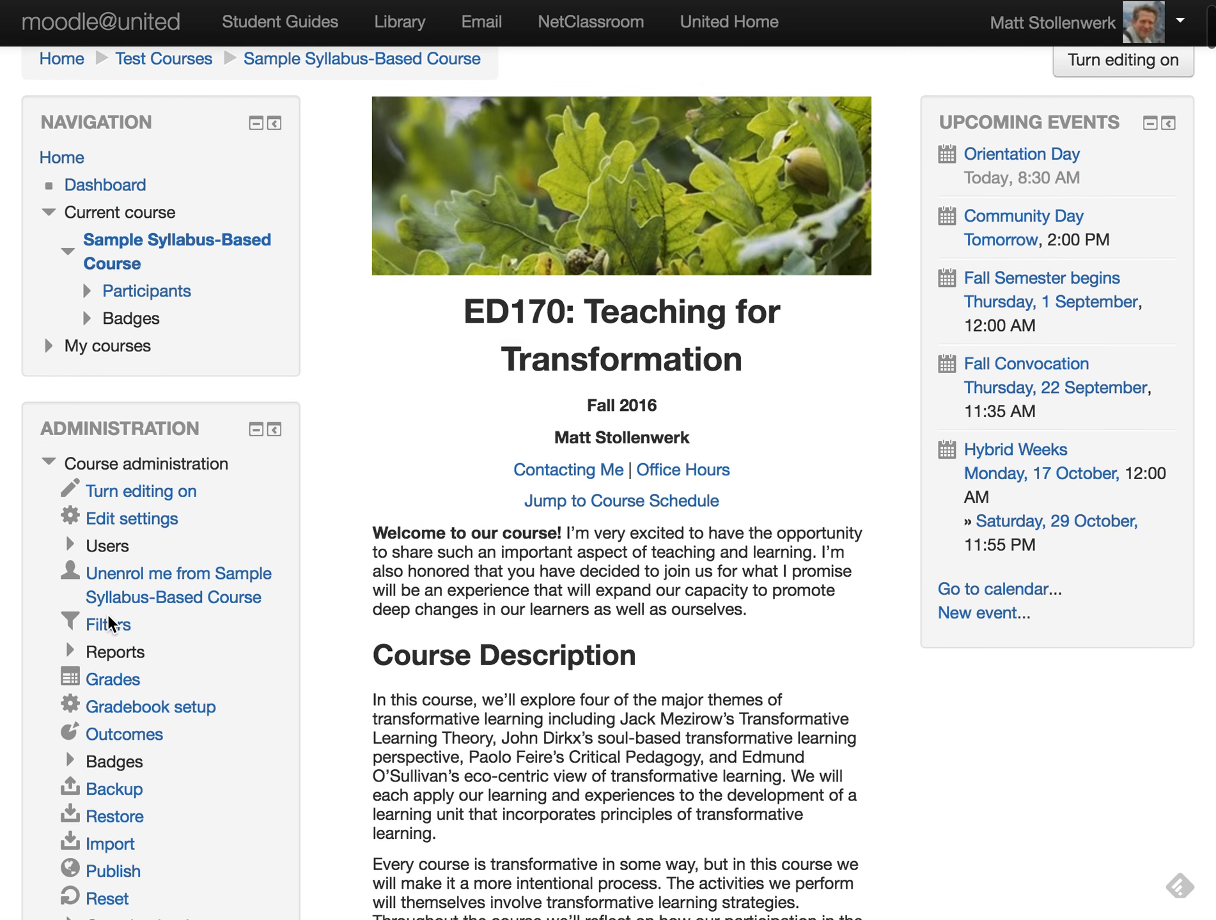
{"action": "scroll", "coordinate": [106, 620], "scroll_direction": "up", "scroll_amount": 1}
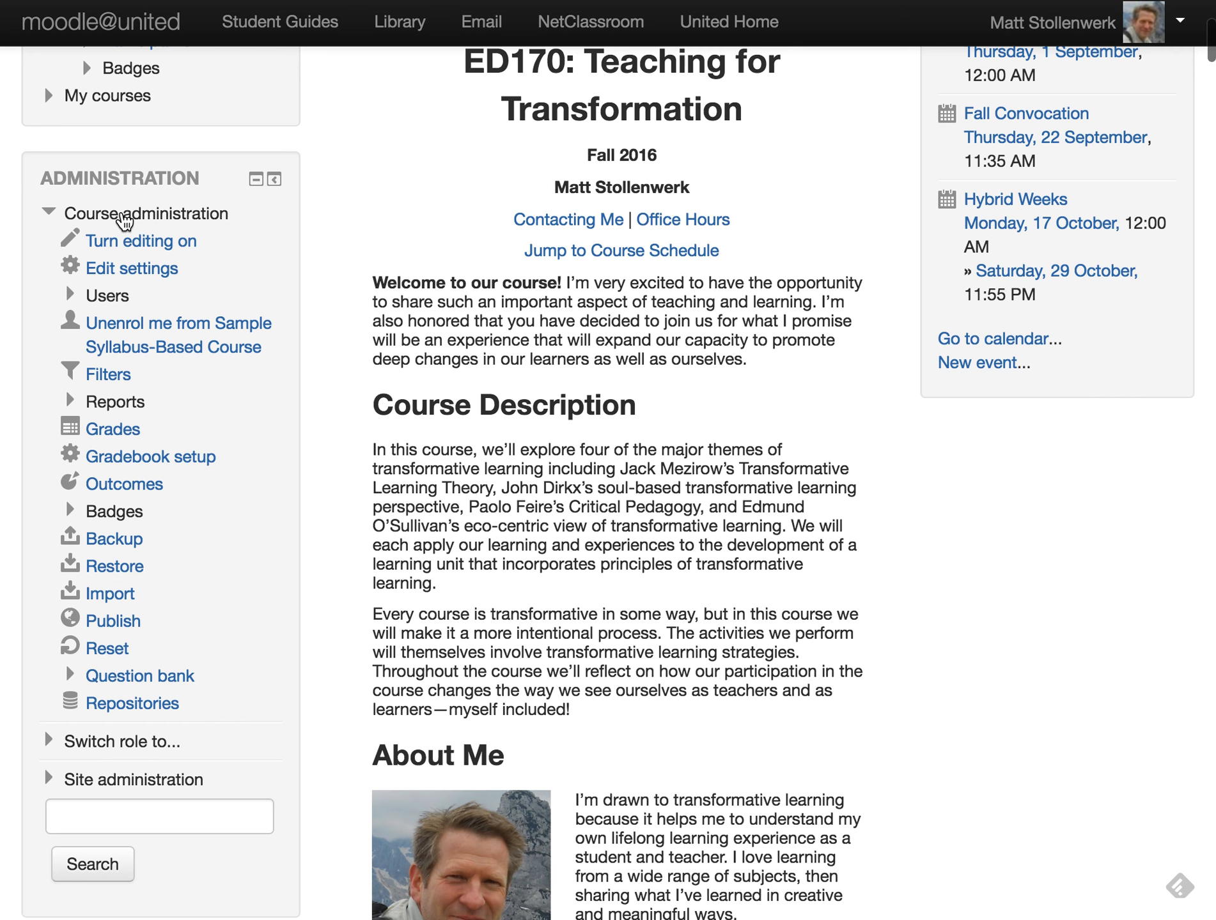
{"action": "left_click", "coordinate": [123, 219]}
{"action": "left_click", "coordinate": [124, 219]}
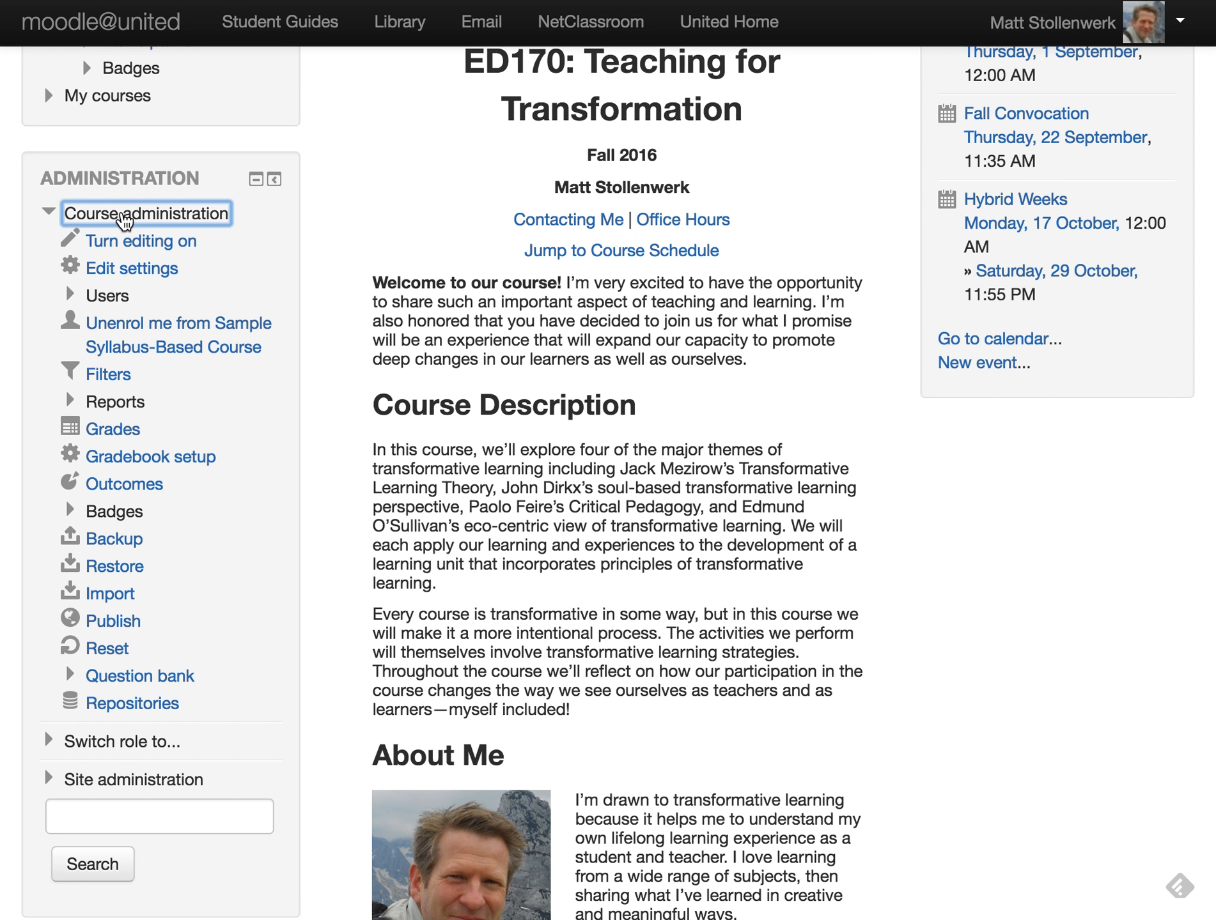
{"action": "left_click", "coordinate": [113, 435]}
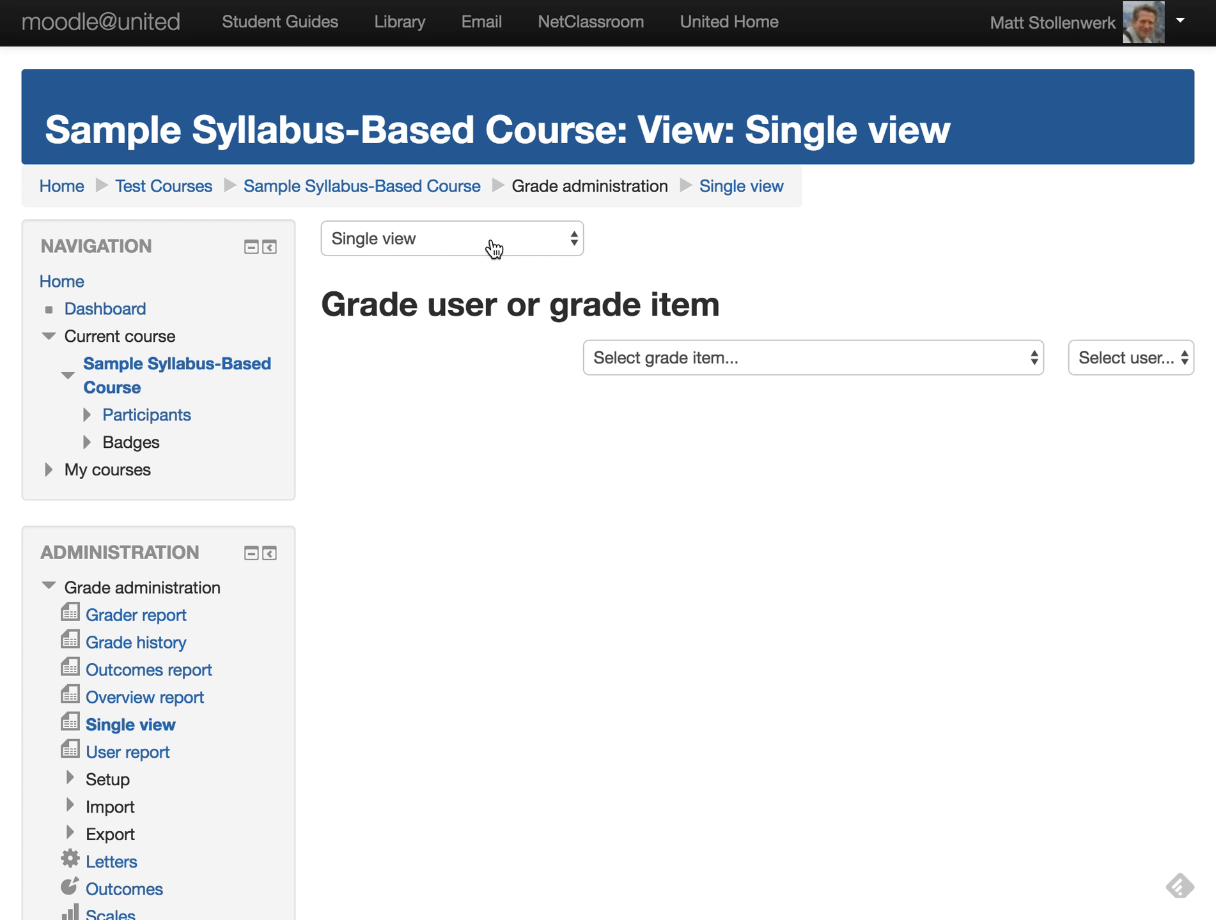
- Switch to the Grader report and scroll across the assignment columns for both participants
{"action": "left_click", "coordinate": [492, 247]}
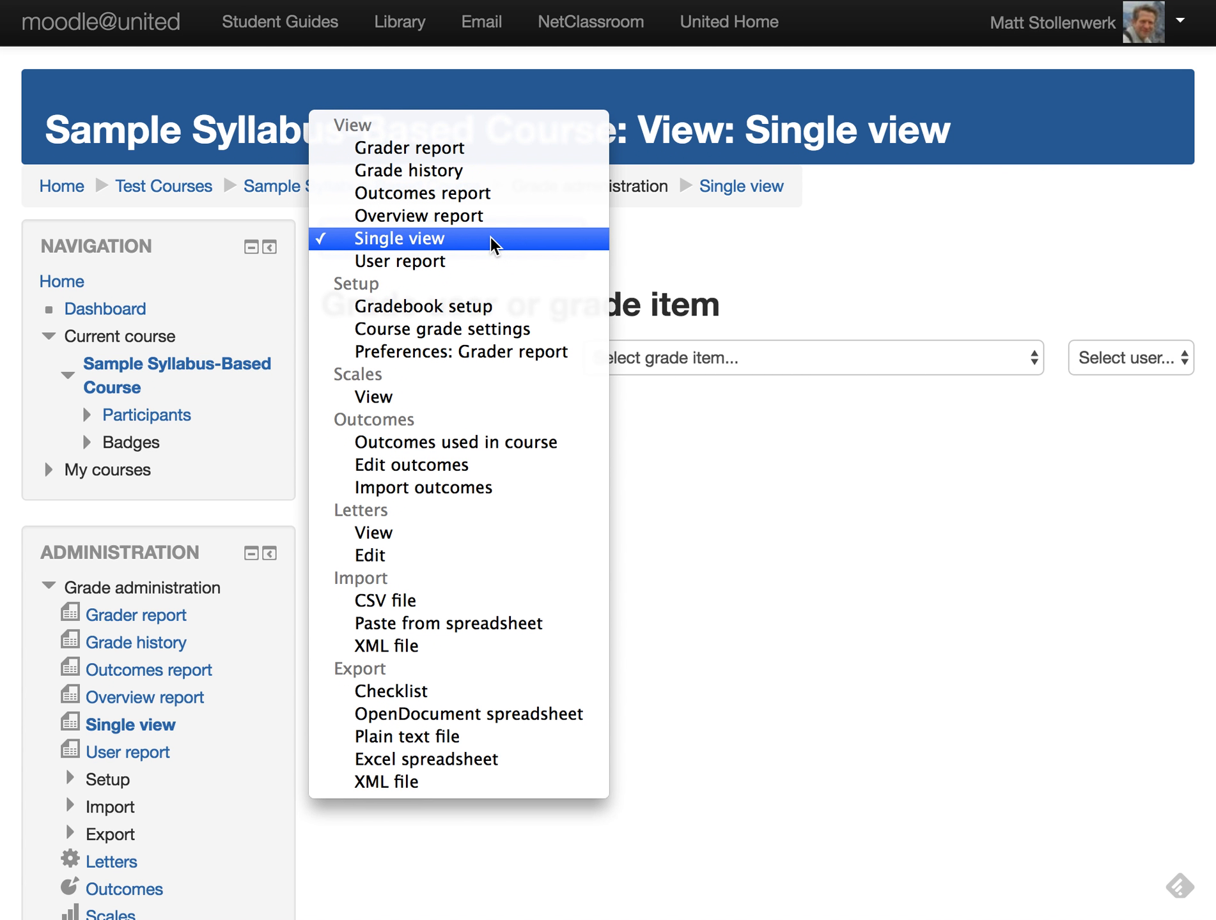
{"action": "left_click", "coordinate": [419, 150]}
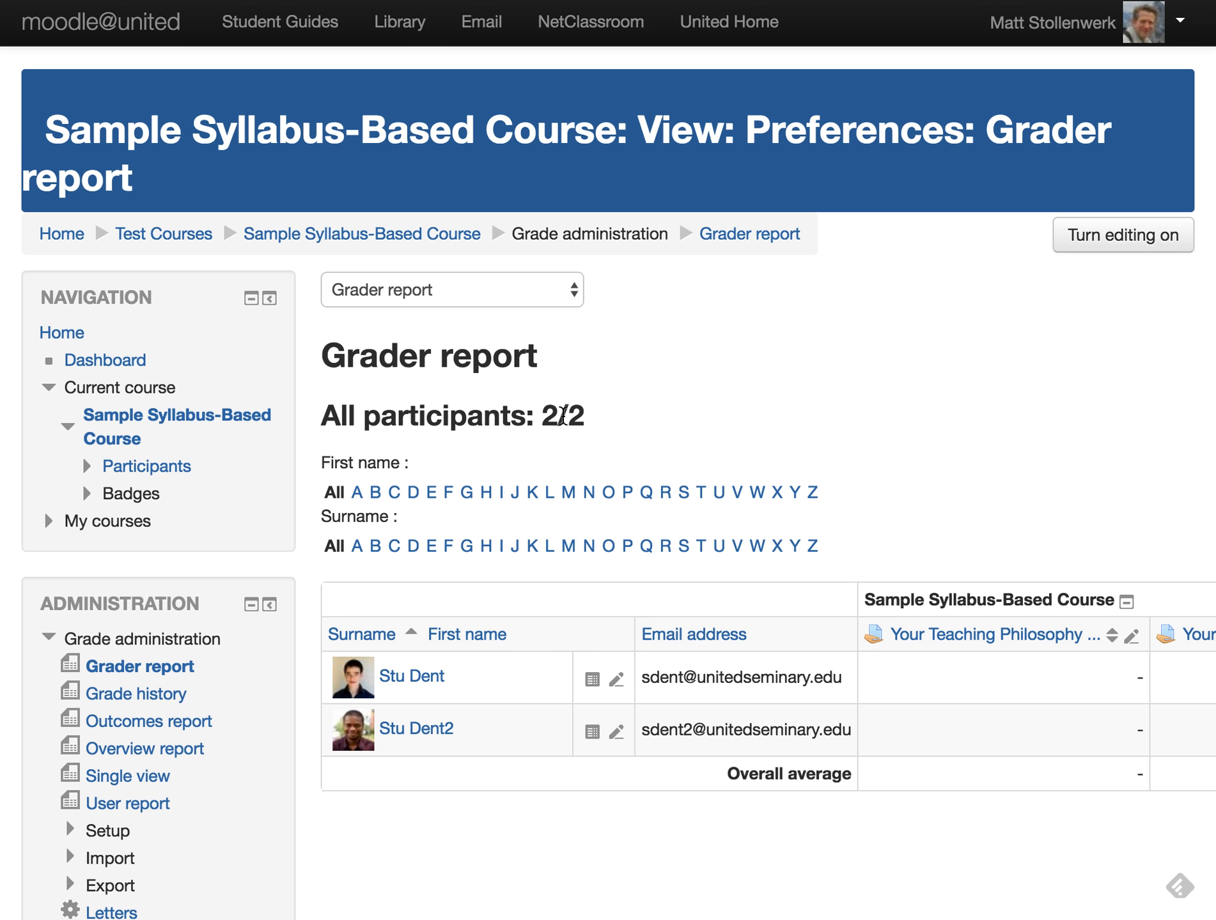
{"action": "scroll", "coordinate": [845, 462], "scroll_direction": "right", "scroll_amount": 3}
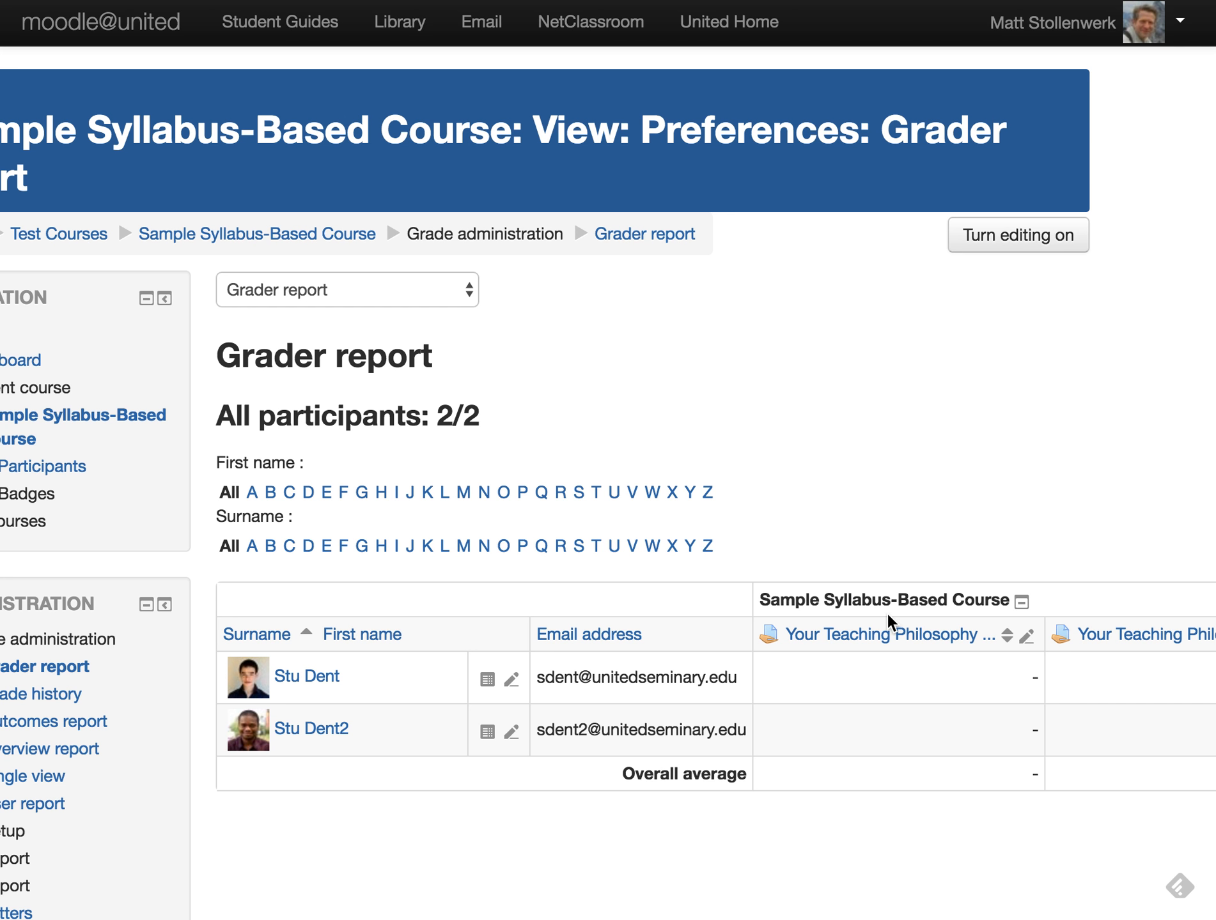
{"action": "scroll", "coordinate": [898, 632], "scroll_direction": "right", "scroll_amount": 3}
{"action": "scroll", "coordinate": [903, 636], "scroll_direction": "right", "scroll_amount": 10}
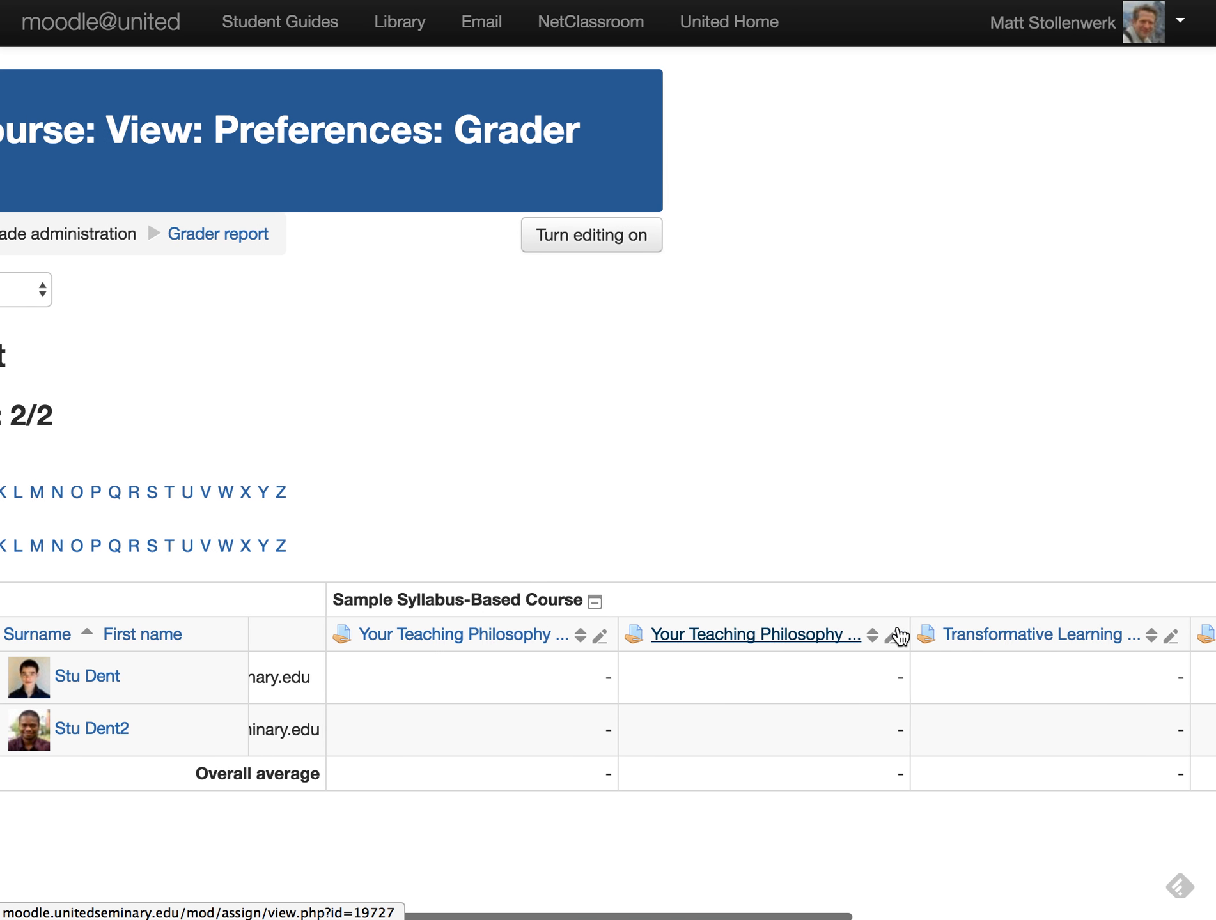
{"action": "scroll", "coordinate": [898, 636], "scroll_direction": "right", "scroll_amount": 5}
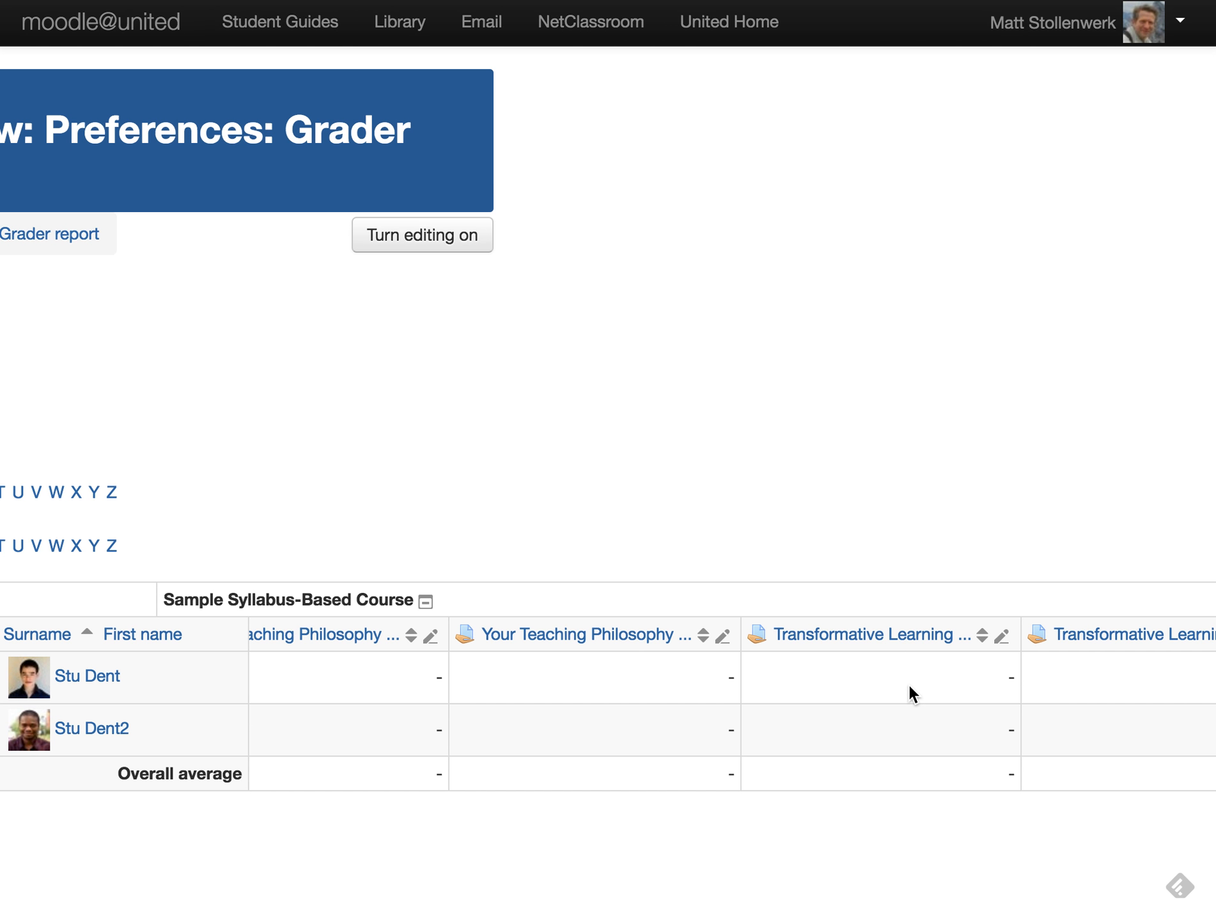
{"action": "scroll", "coordinate": [908, 682], "scroll_direction": "right", "scroll_amount": 3}
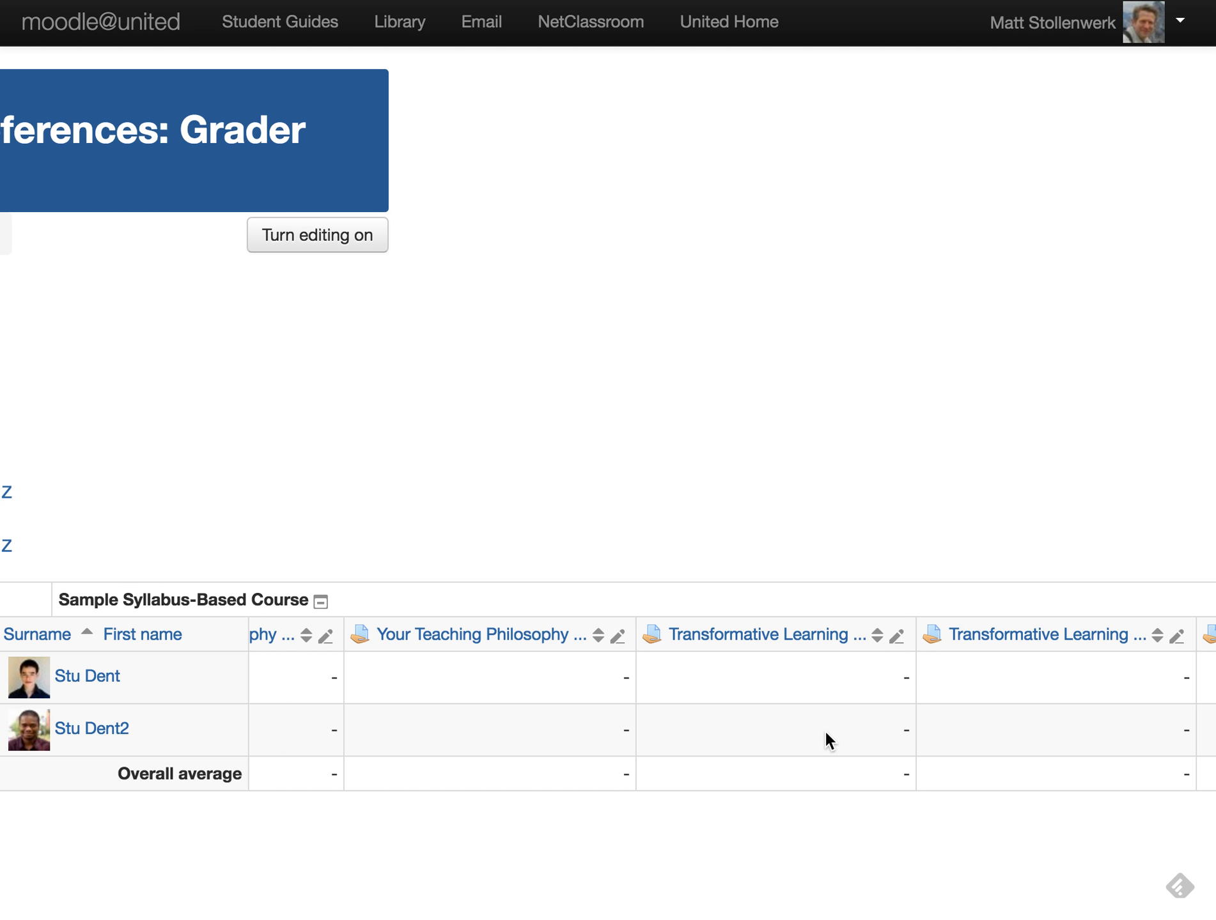
{"action": "scroll", "coordinate": [824, 731], "scroll_direction": "right", "scroll_amount": 10}
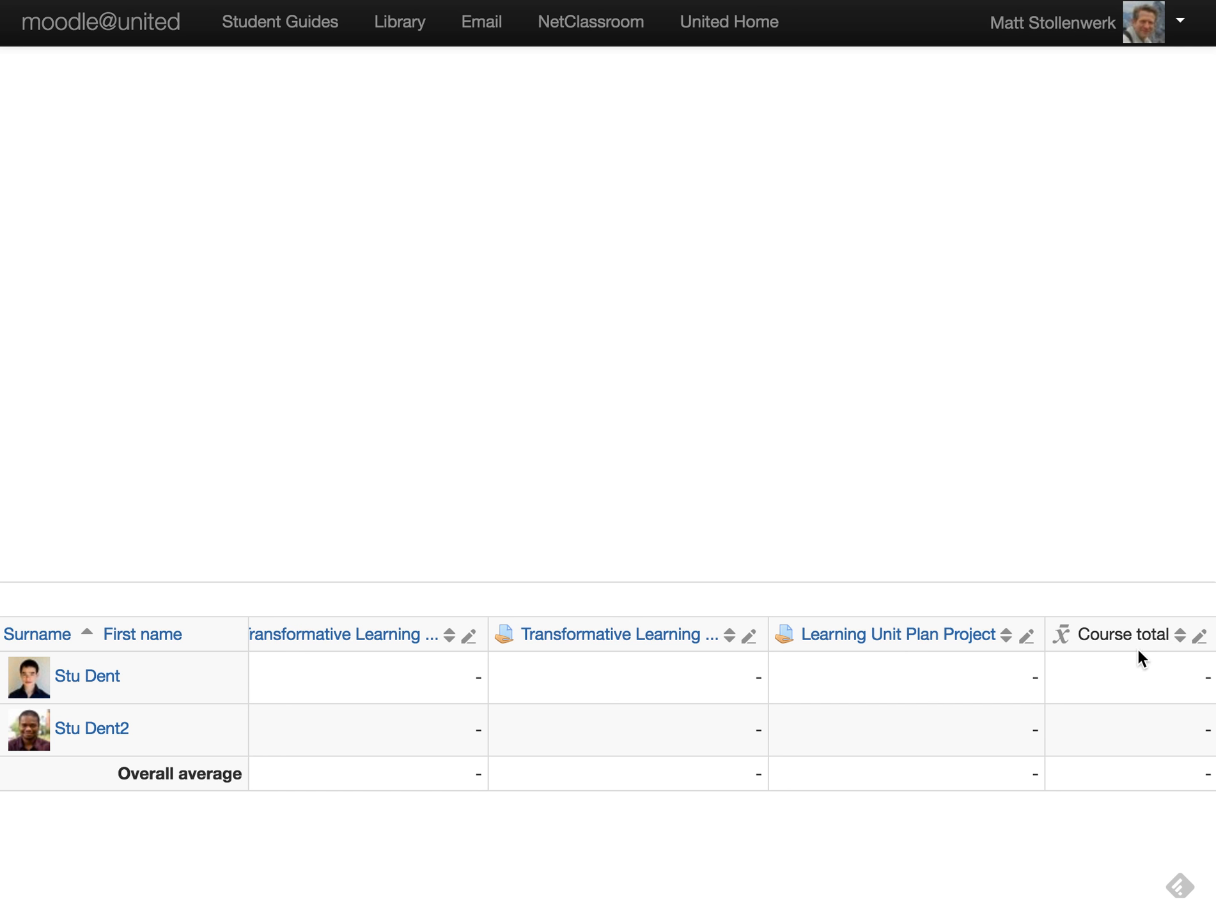
{"action": "scroll", "coordinate": [831, 688], "scroll_direction": "left", "scroll_amount": 15}
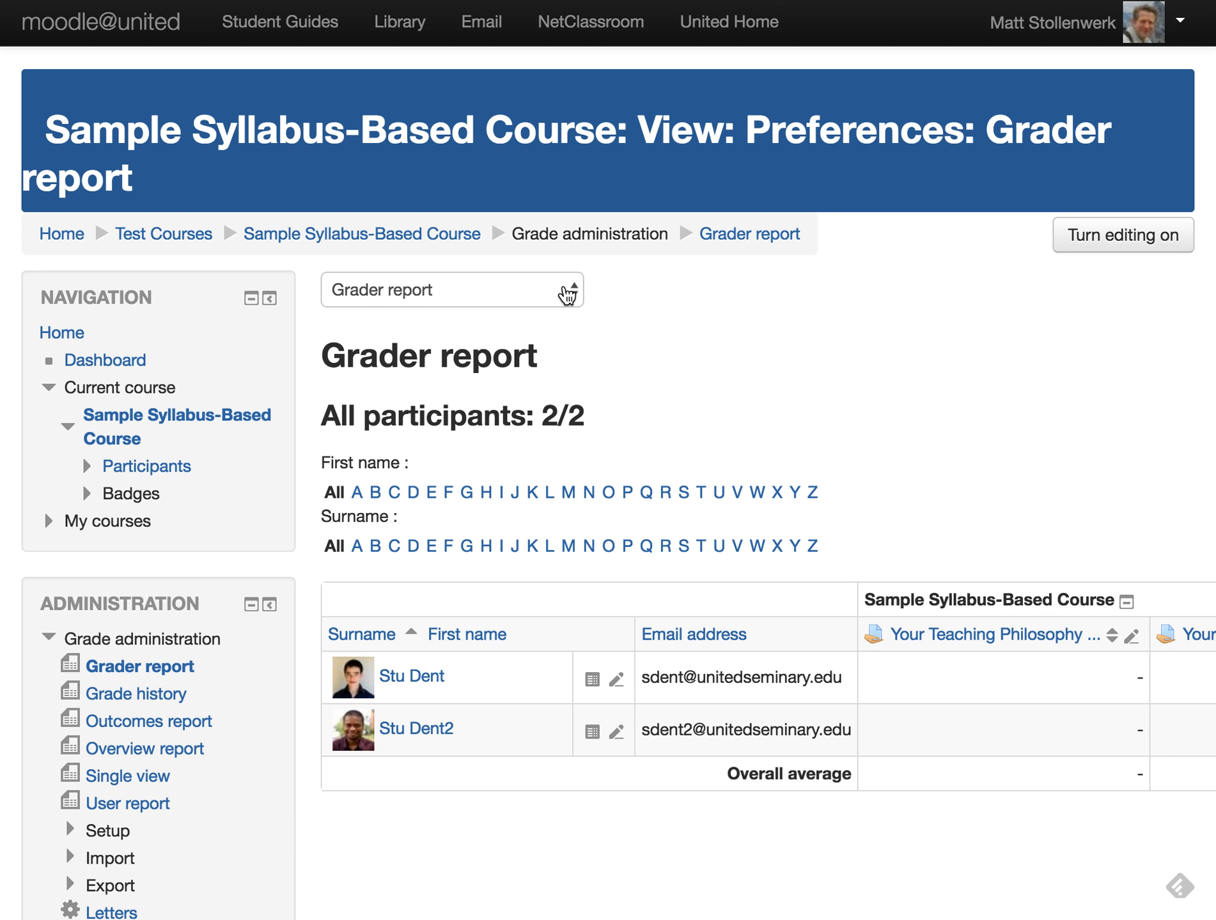
{"action": "left_click", "coordinate": [566, 293]}
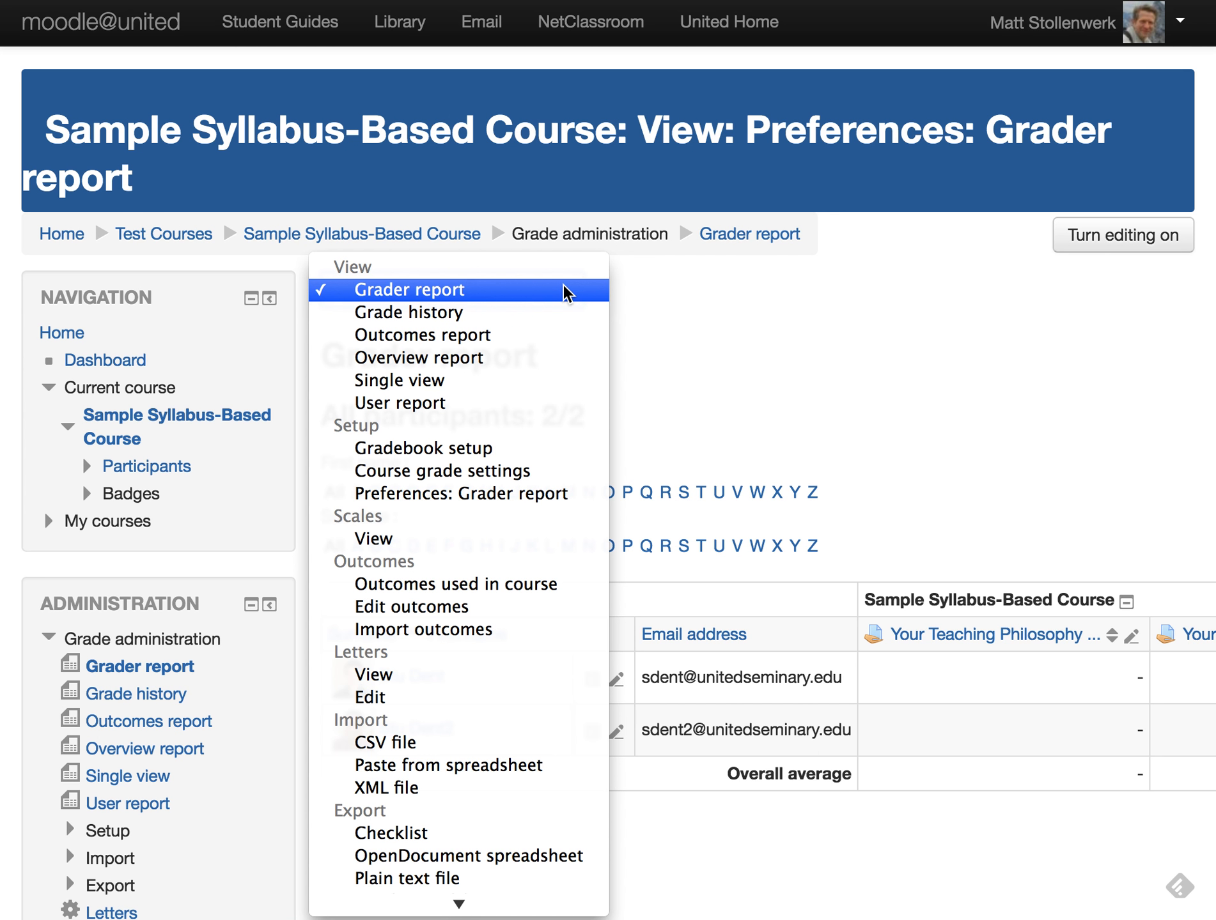
- Switch to Gradebook setup and bring up the course grade category's actions
{"action": "left_click", "coordinate": [491, 449]}
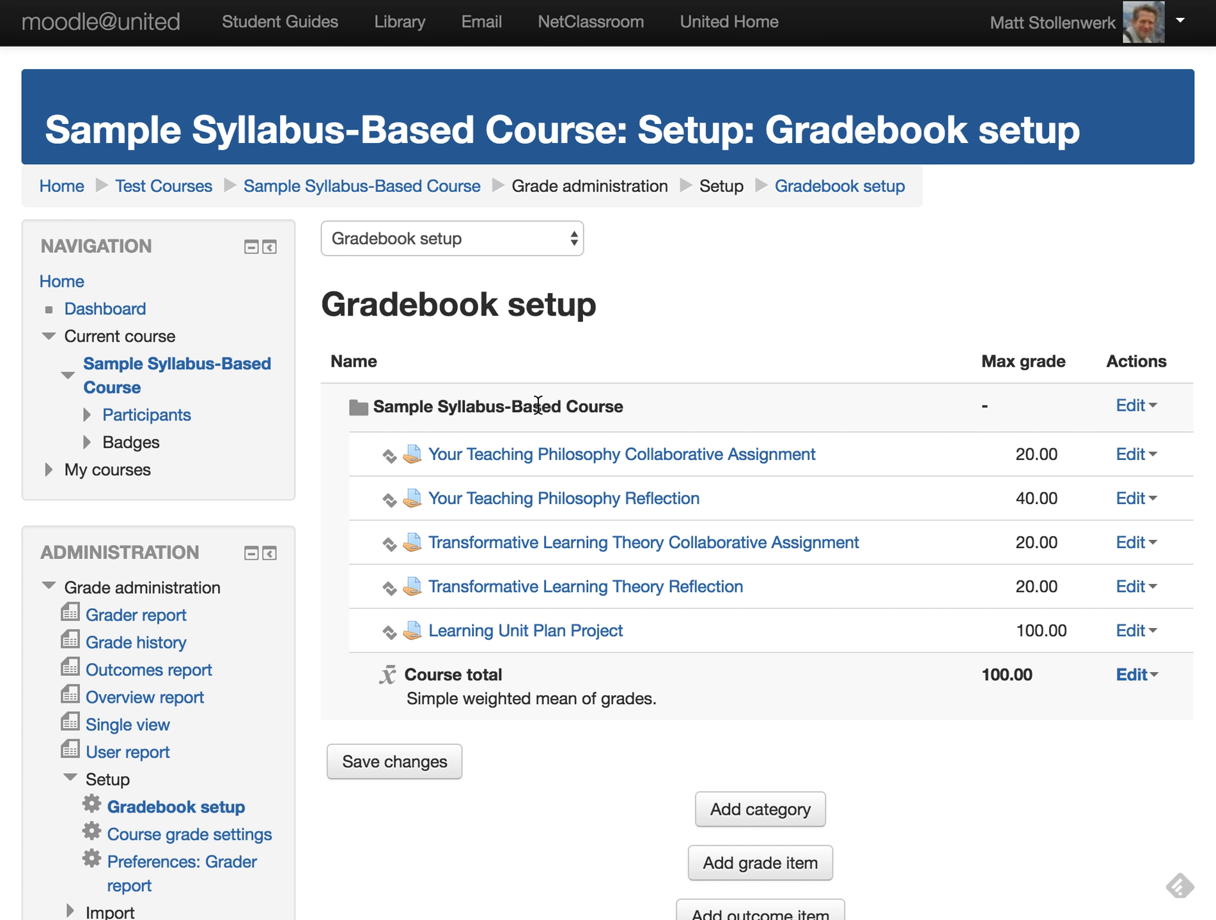
{"action": "left_click", "coordinate": [1131, 405]}
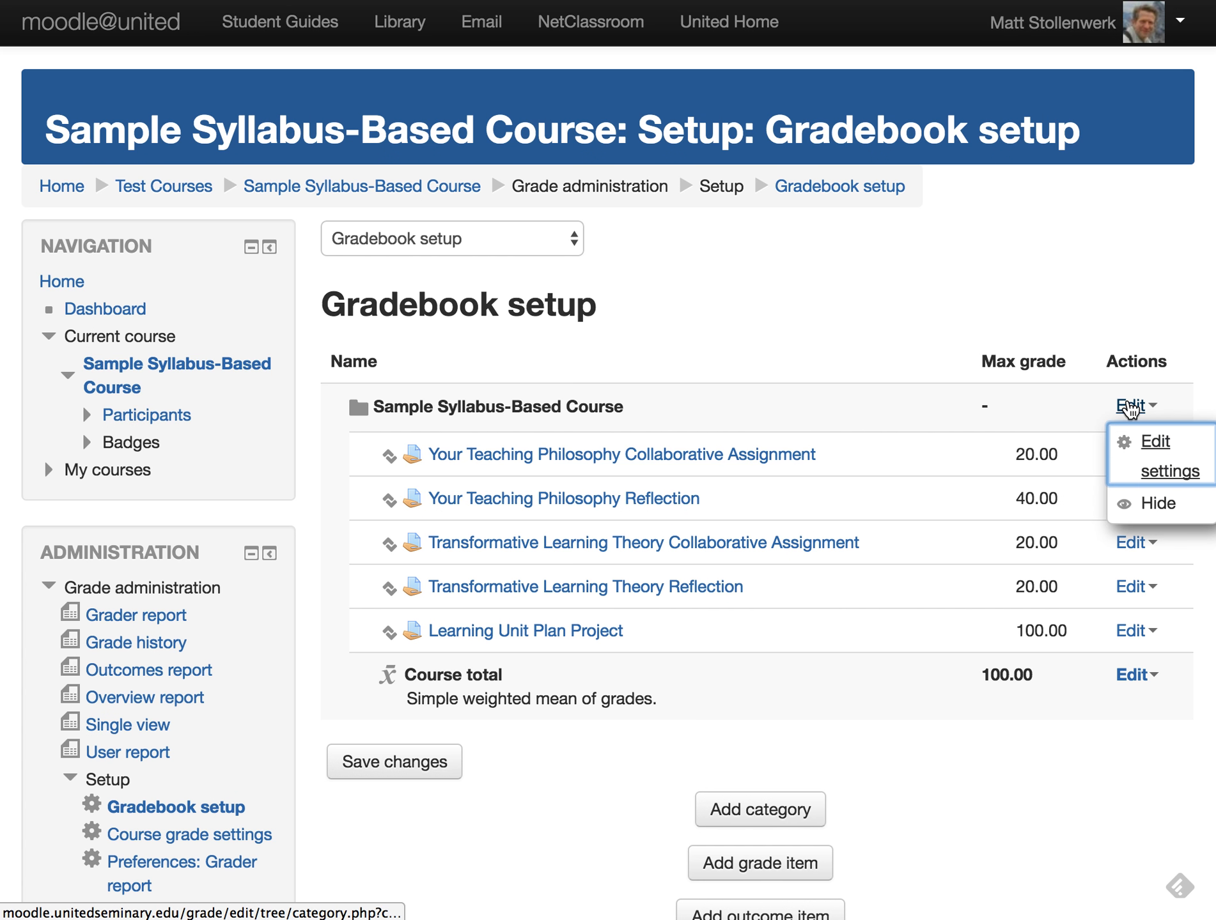
- Set the course category's aggregation to Natural and save, giving a 200.00 course total
{"action": "left_click", "coordinate": [1156, 448]}
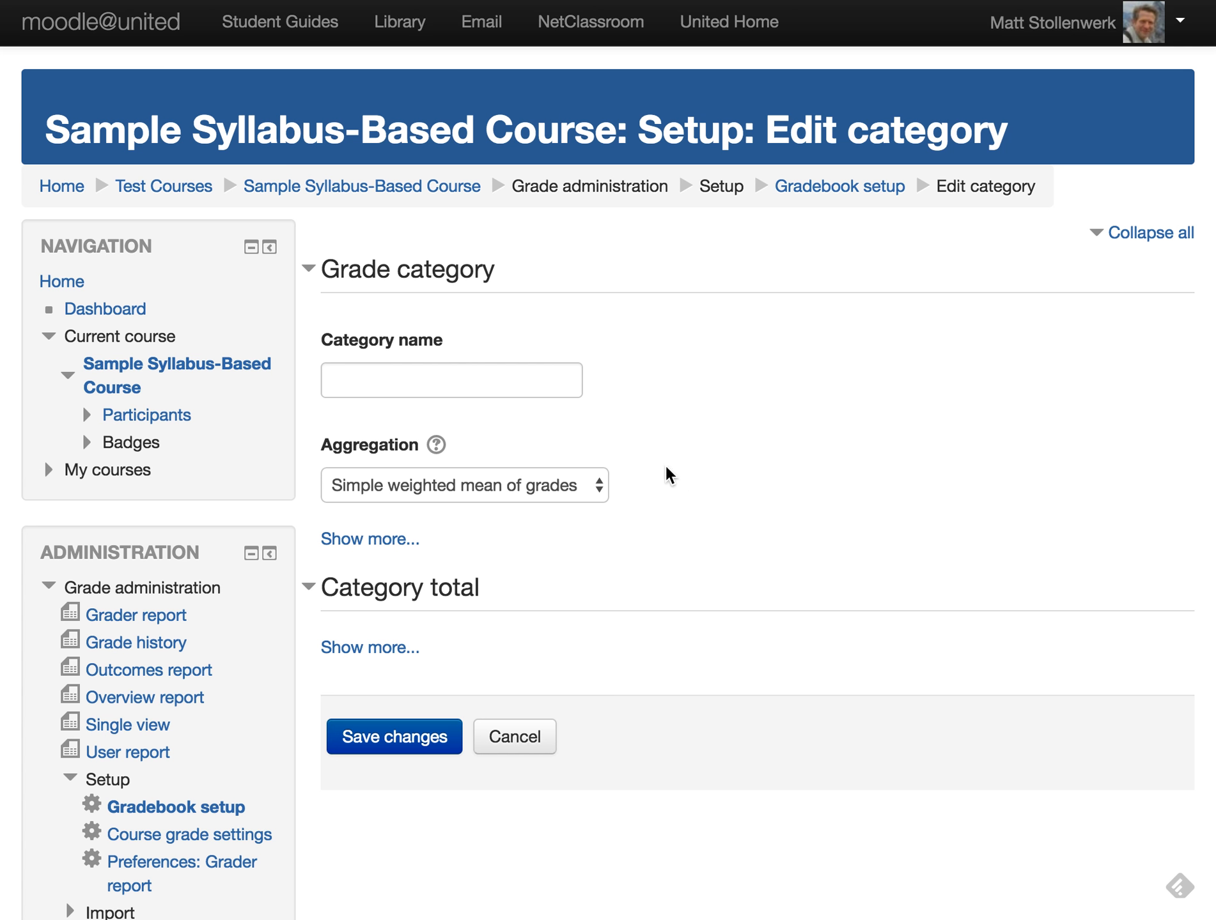
{"action": "left_click", "coordinate": [599, 487]}
{"action": "left_click", "coordinate": [556, 620]}
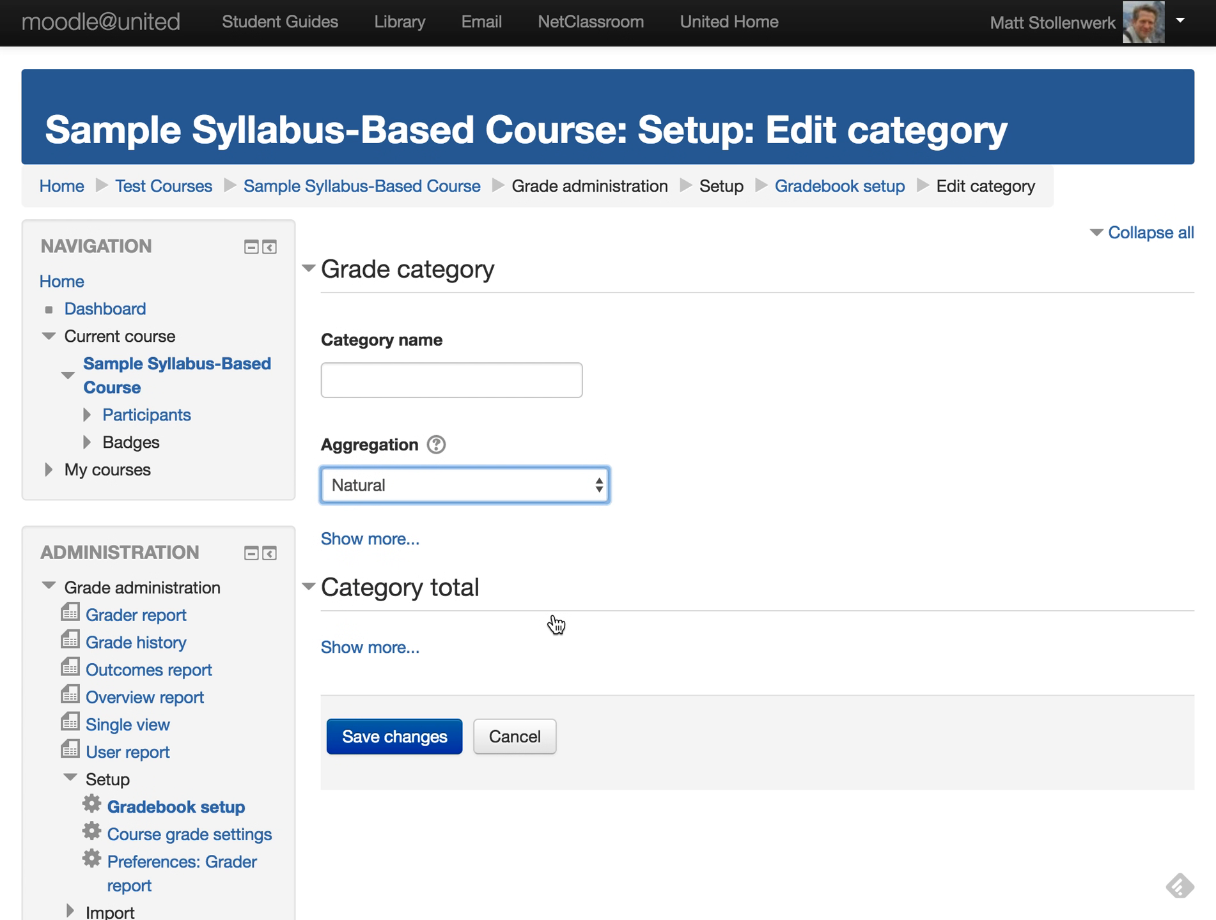
{"action": "left_click", "coordinate": [415, 741]}
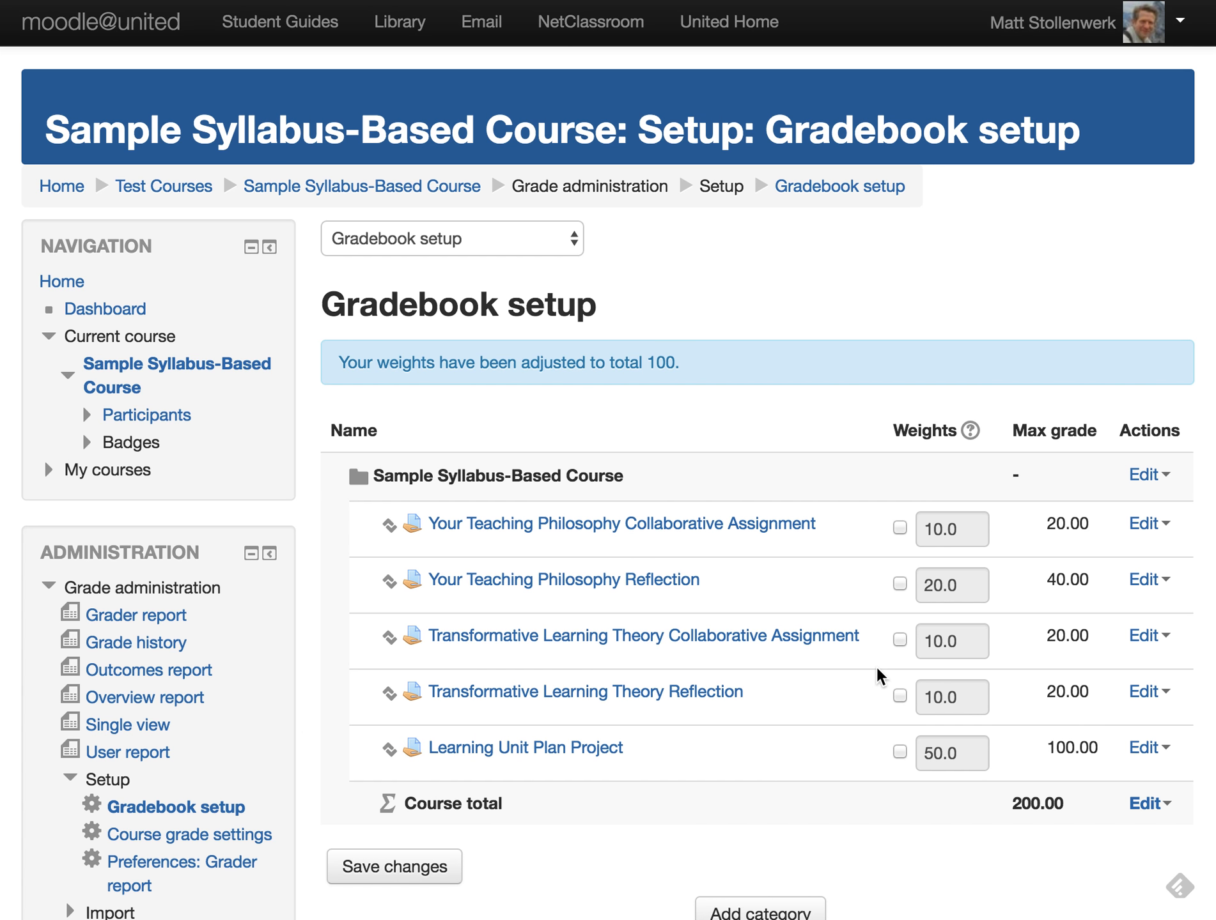
{"action": "scroll", "coordinate": [1038, 738], "scroll_direction": "down", "scroll_amount": 2}
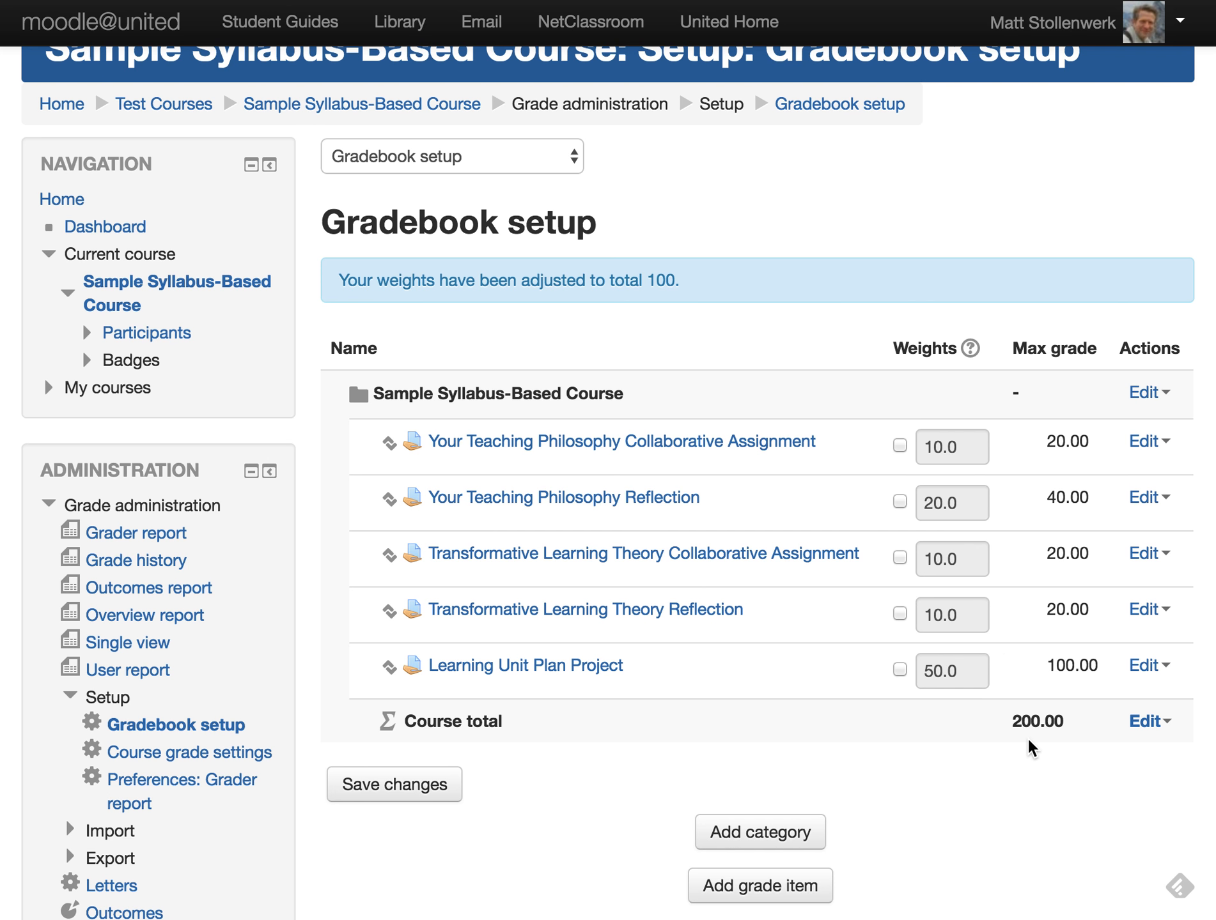
- Check the course total's actions without hiding it, leaving weights 10, 20, 10, 10, 50
{"action": "scroll", "coordinate": [1073, 783], "scroll_direction": "down", "scroll_amount": 1}
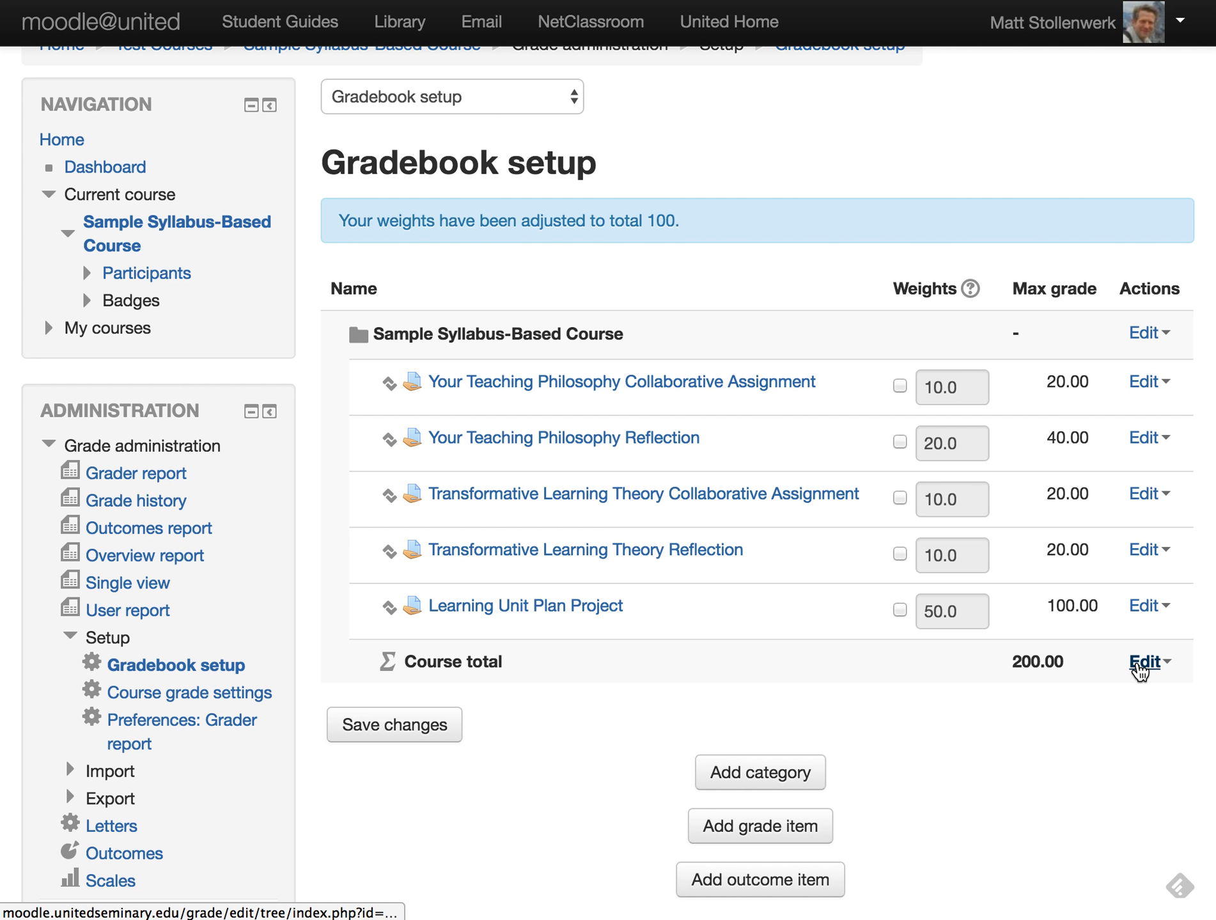
{"action": "left_click", "coordinate": [1140, 665]}
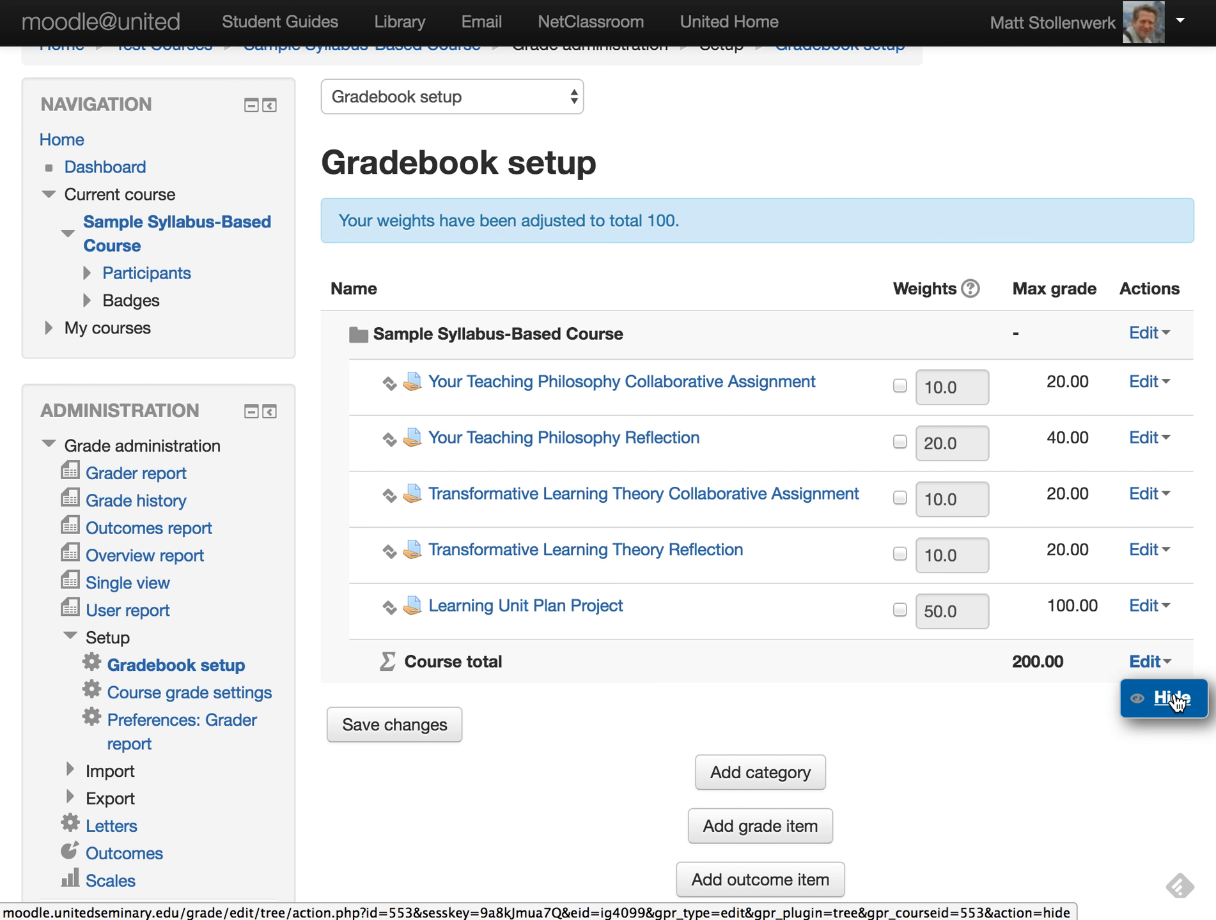
{"action": "left_click", "coordinate": [999, 742]}
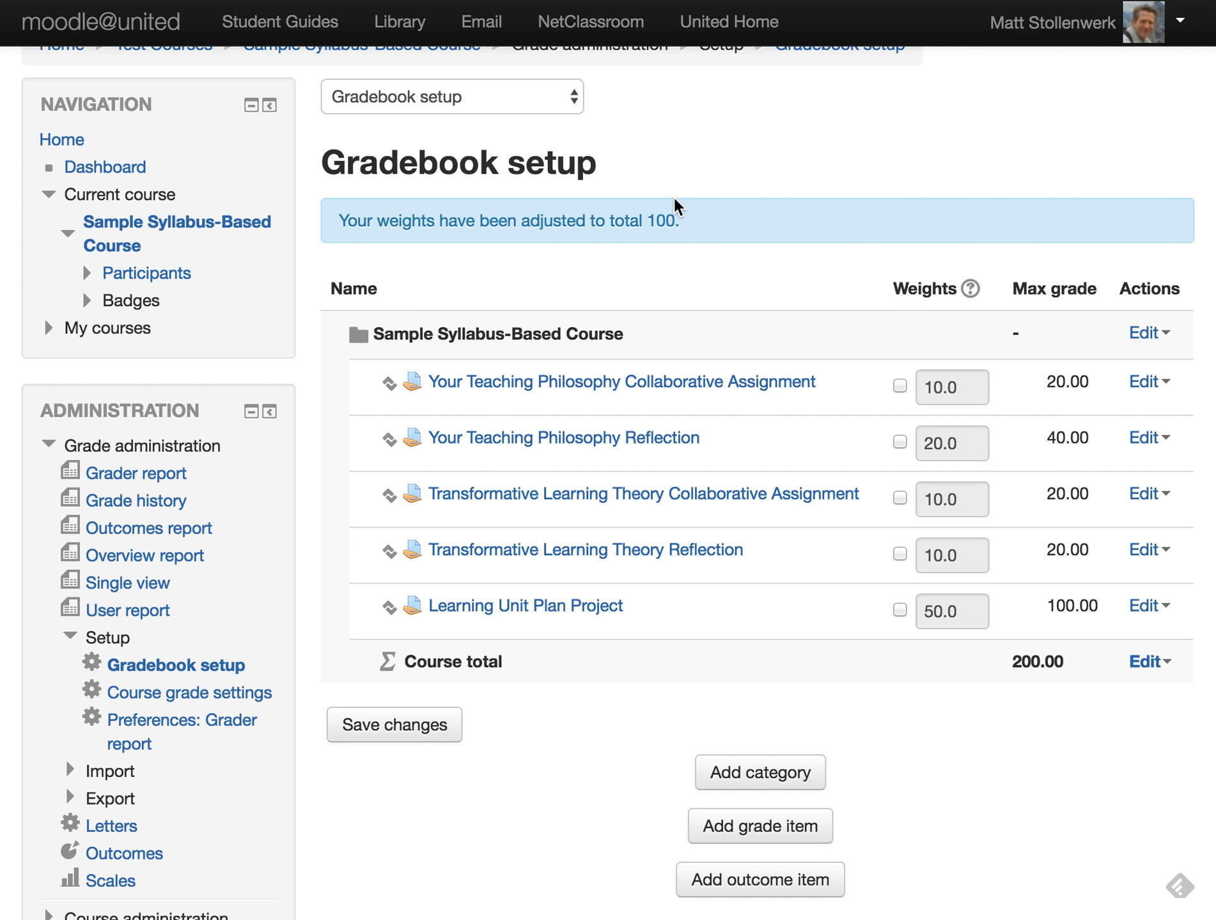
{"action": "scroll", "coordinate": [676, 206], "scroll_direction": "up", "scroll_amount": 2}
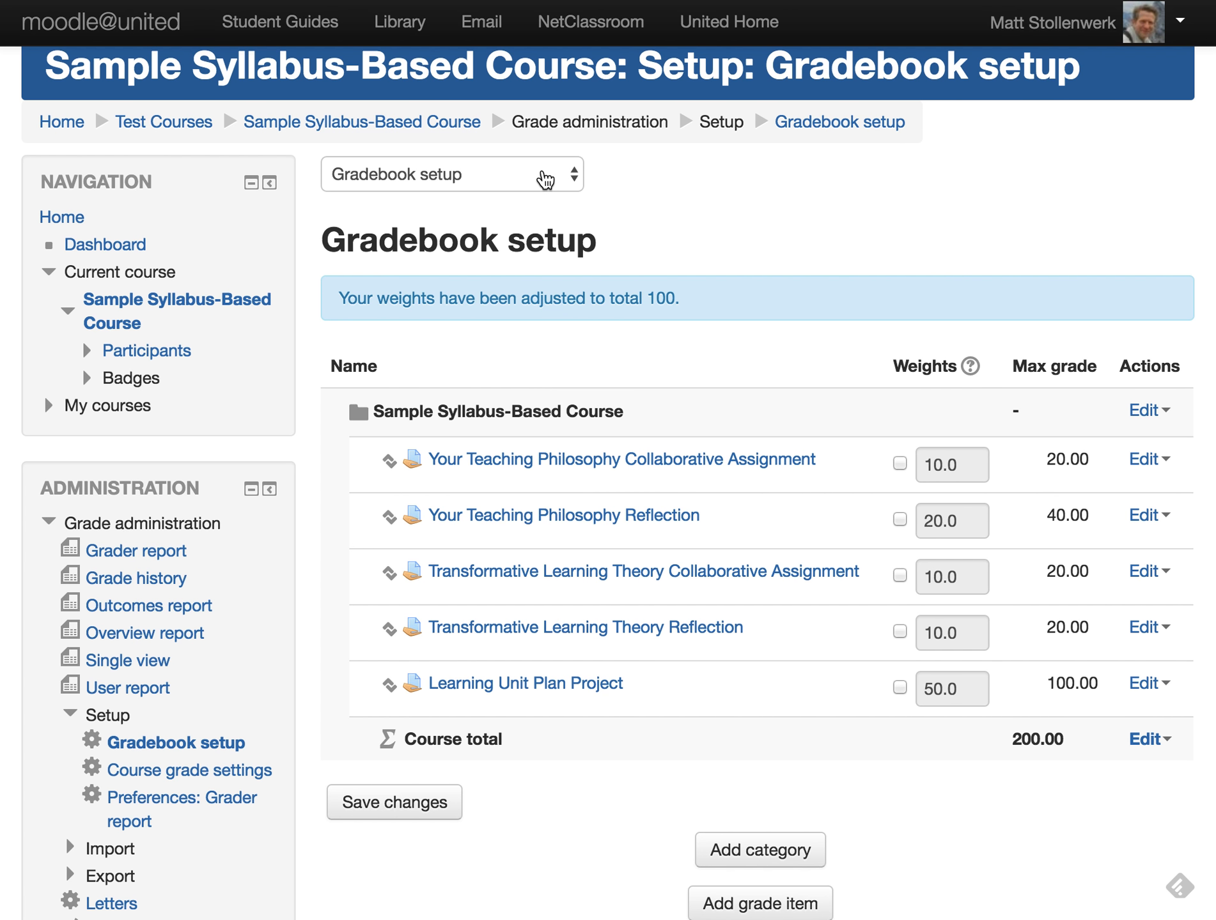
{"action": "left_click", "coordinate": [544, 178]}
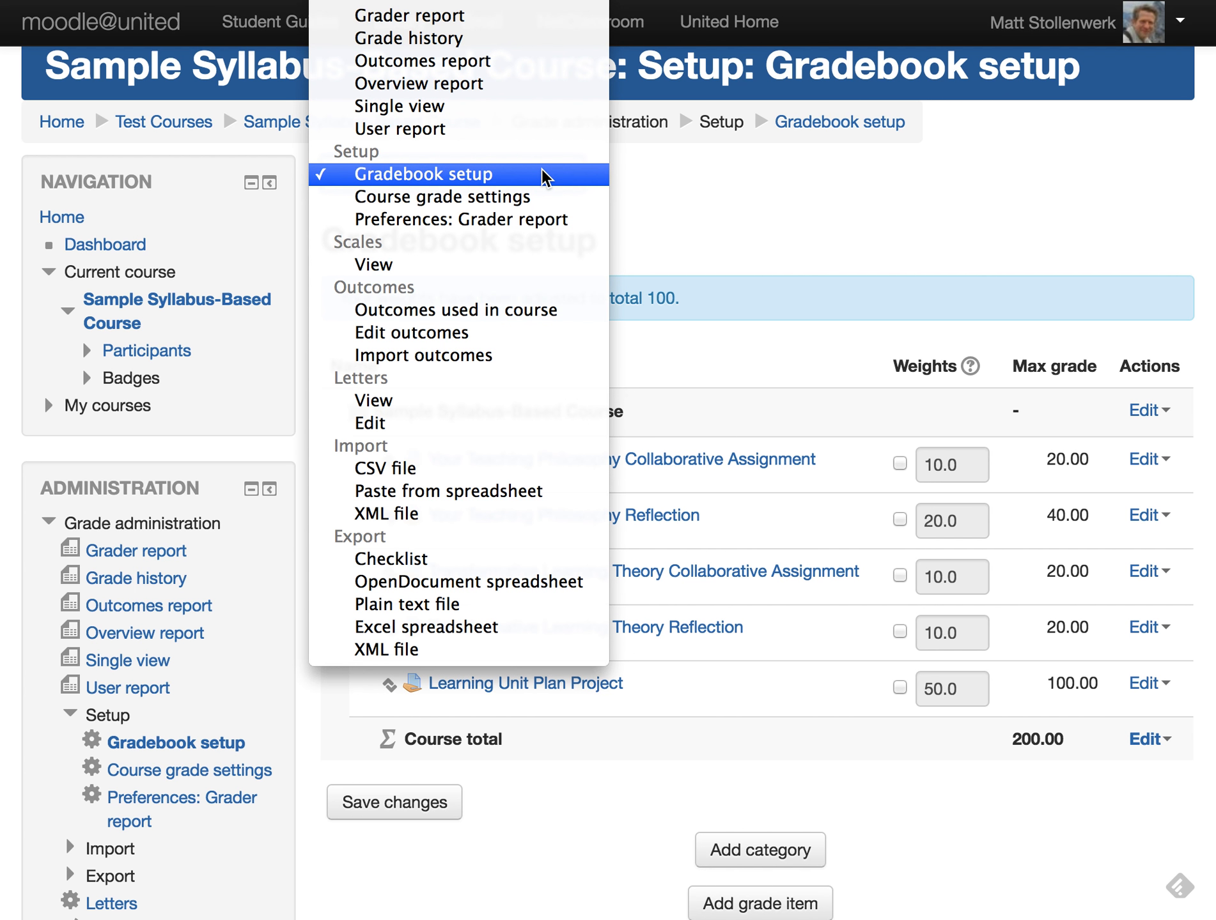
- In Course grade settings, set Grade display type to Real (letter) and save
{"action": "left_click", "coordinate": [530, 197]}
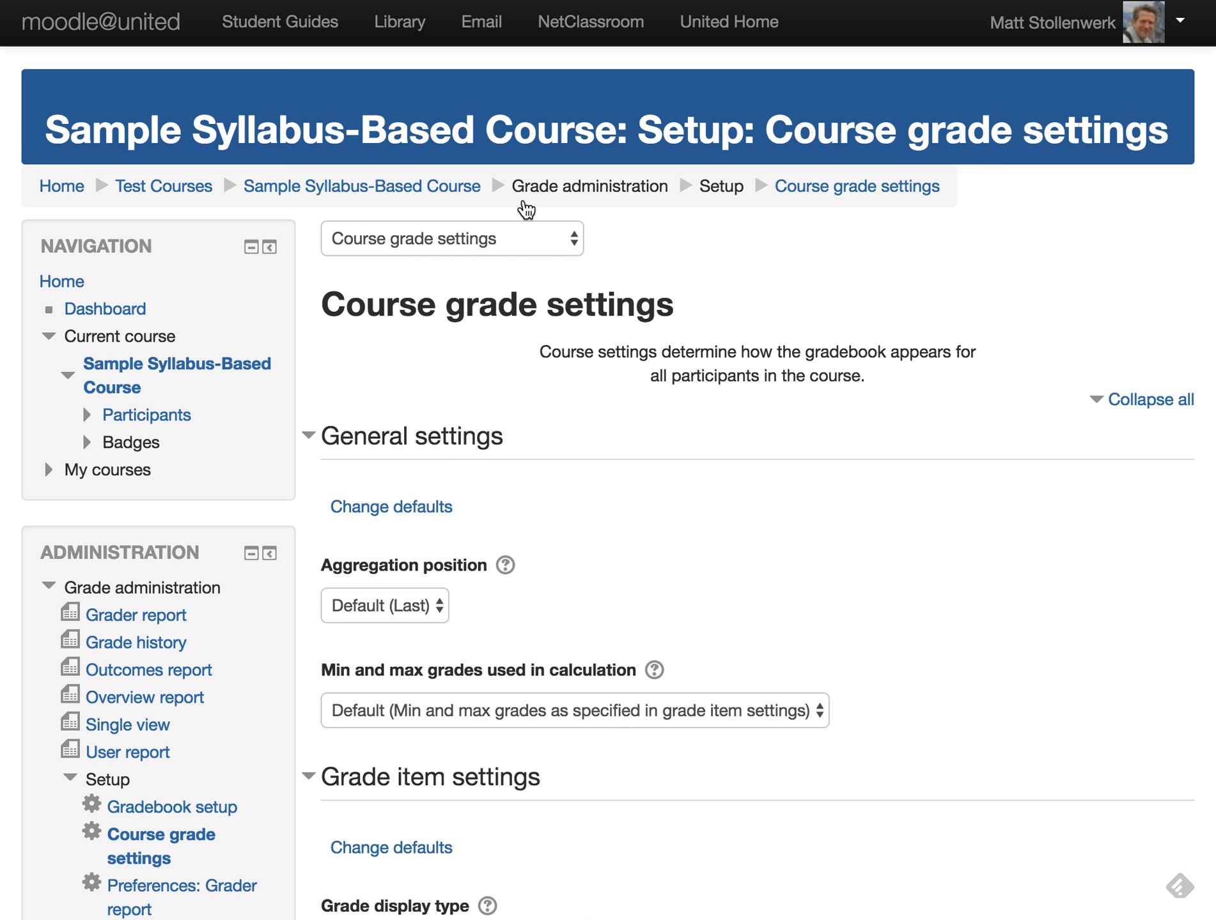
{"action": "scroll", "coordinate": [893, 610], "scroll_direction": "down", "scroll_amount": 7}
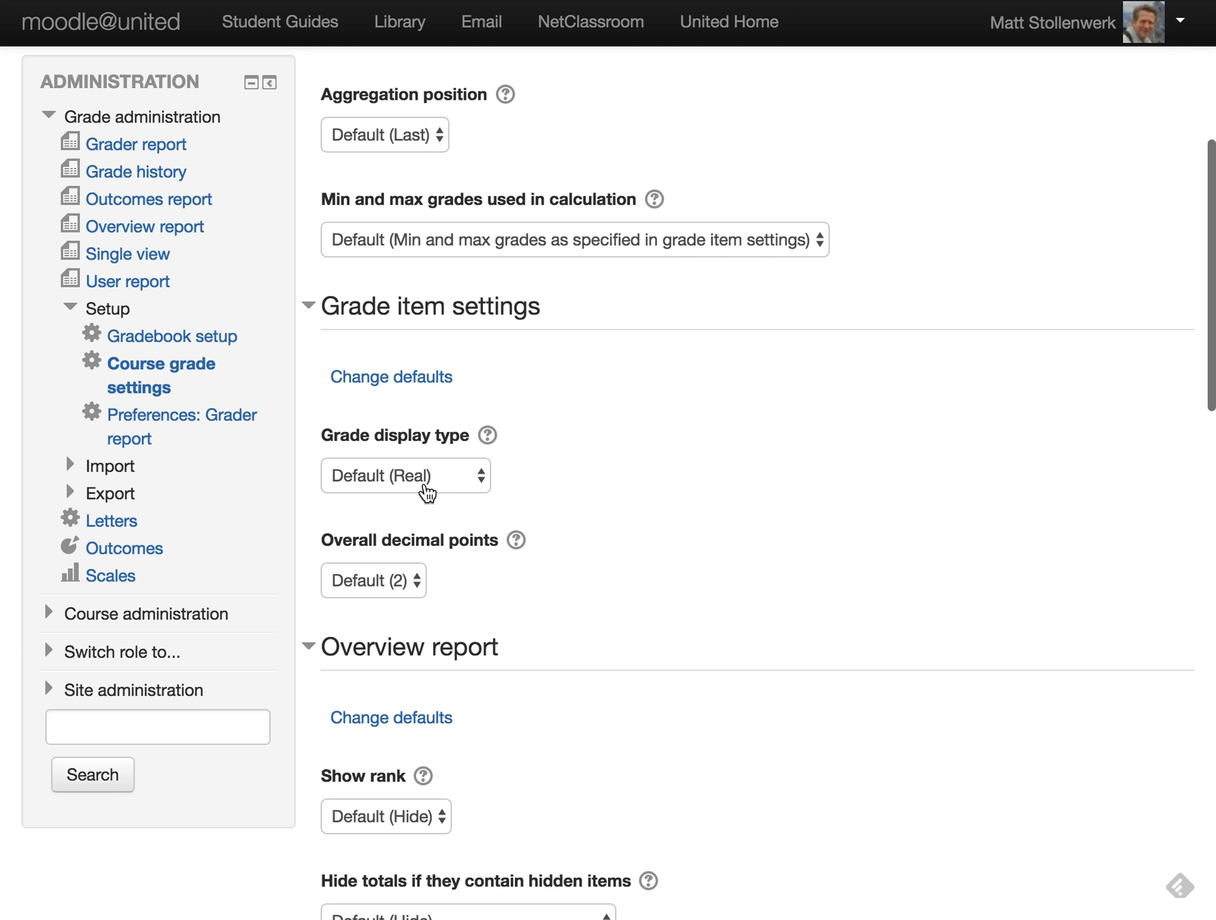
{"action": "left_click", "coordinate": [443, 483]}
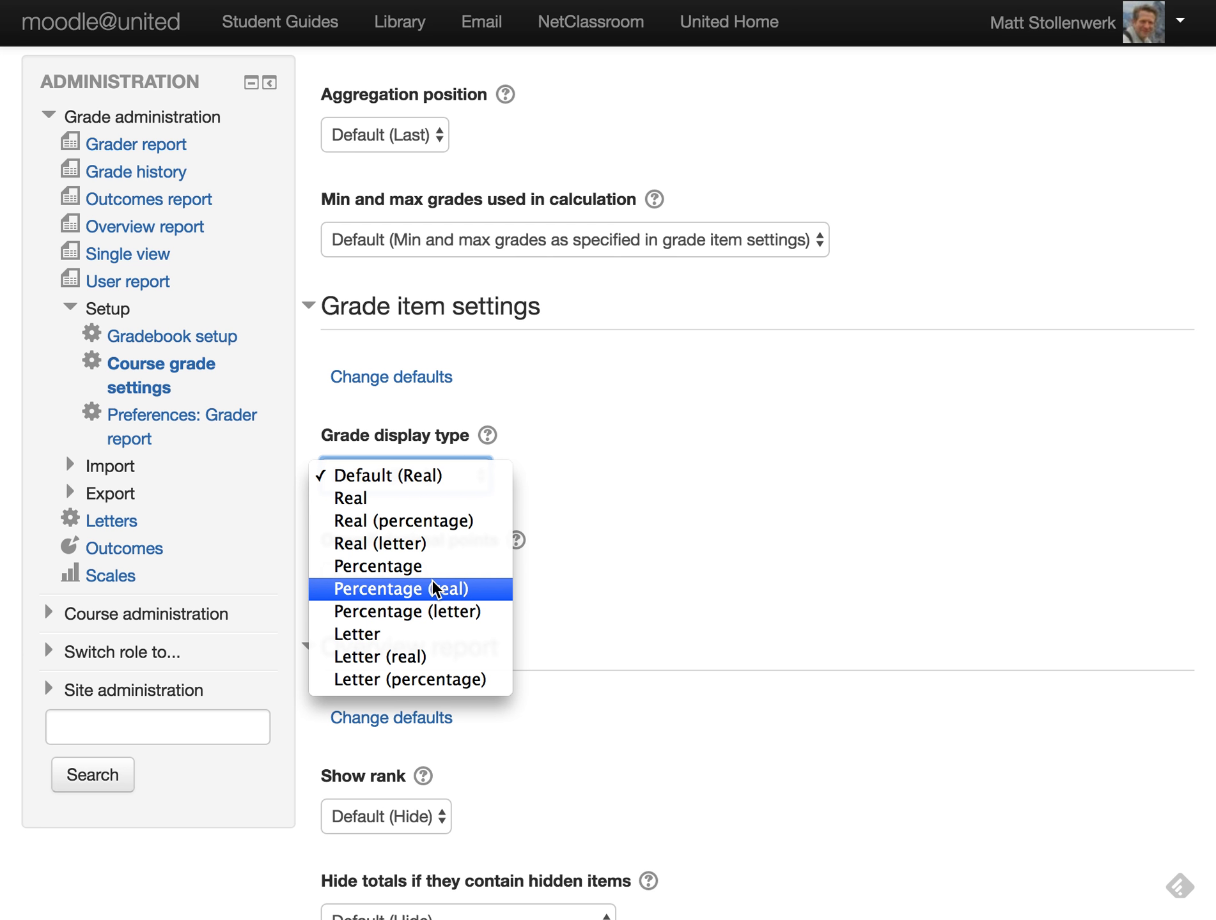
{"action": "left_click", "coordinate": [396, 548]}
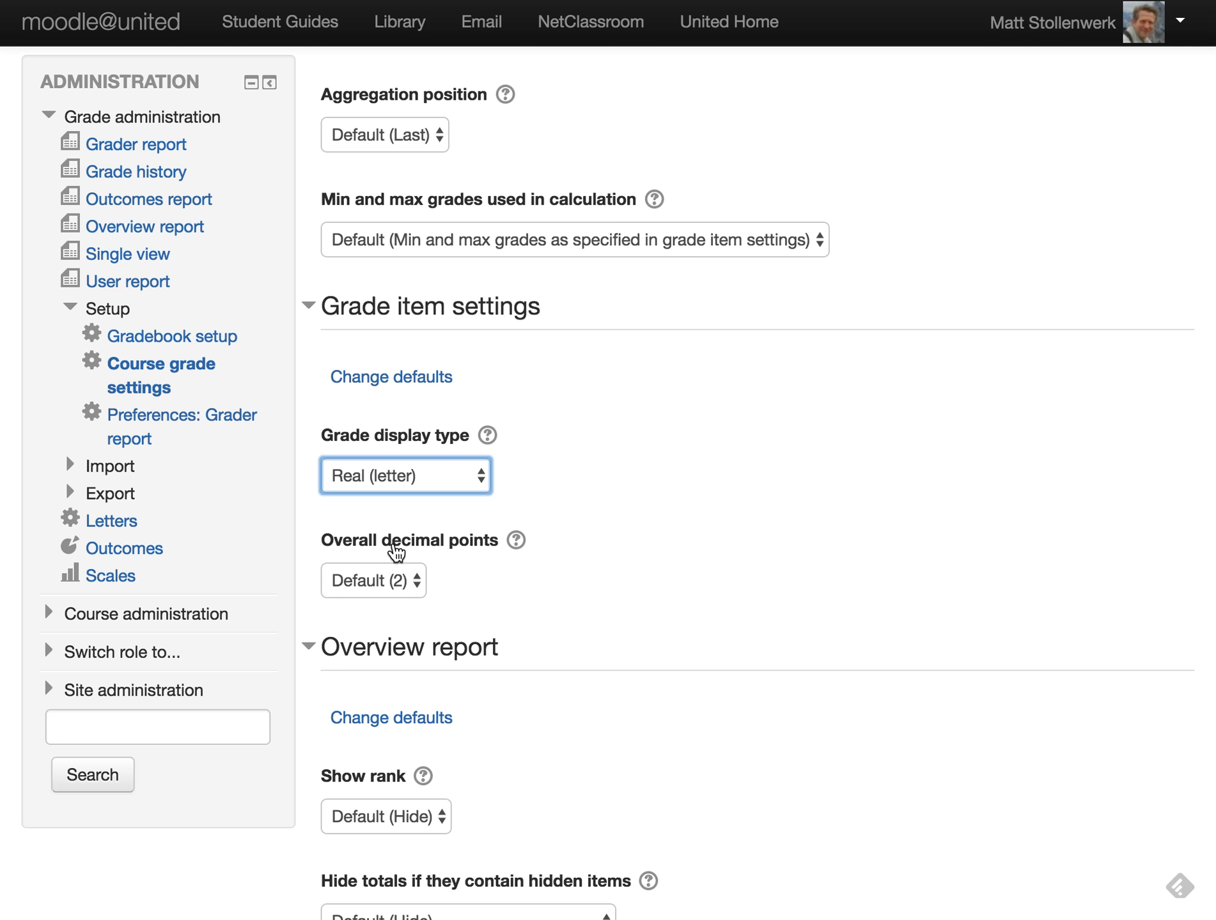
{"action": "scroll", "coordinate": [591, 563], "scroll_direction": "down", "scroll_amount": 7}
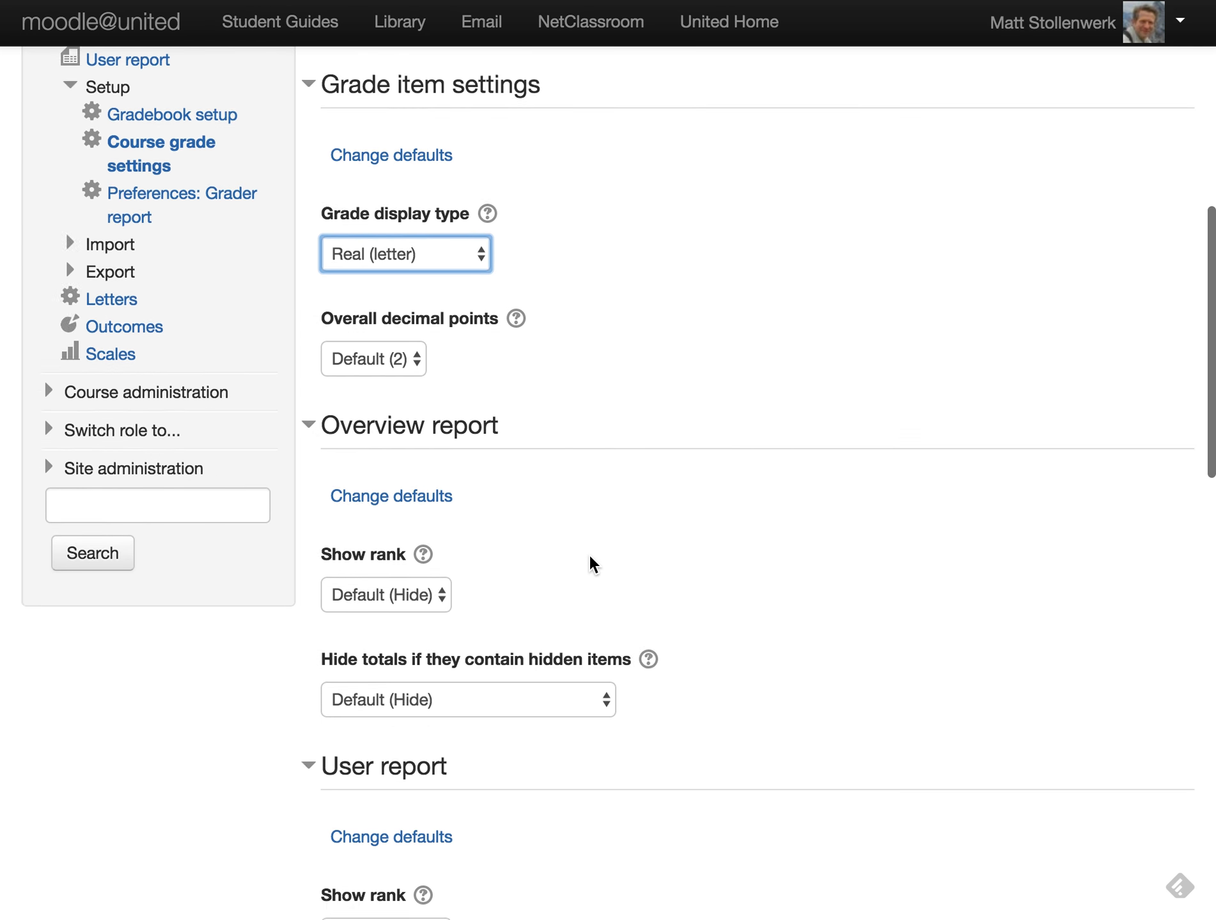
{"action": "scroll", "coordinate": [588, 556], "scroll_direction": "down", "scroll_amount": 15}
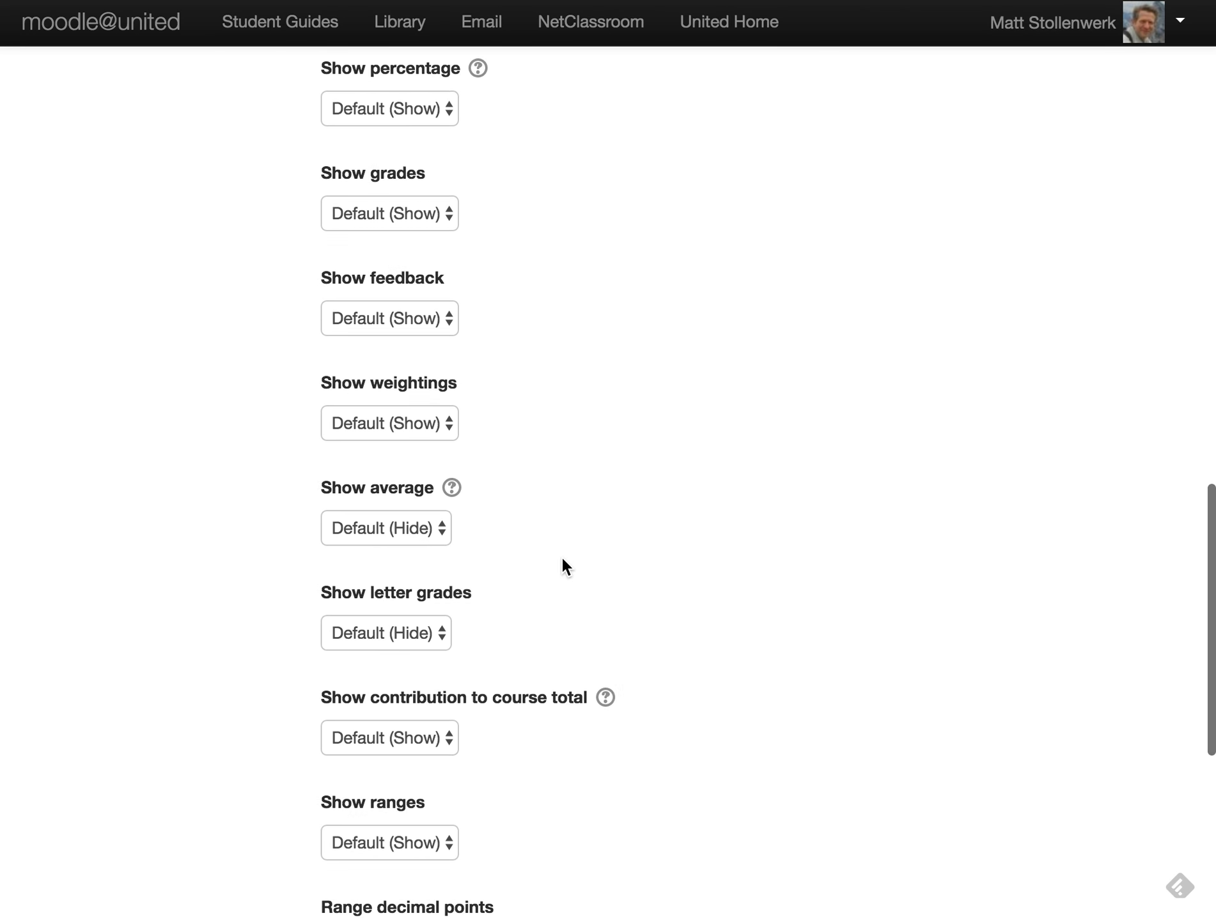
{"action": "scroll", "coordinate": [563, 563], "scroll_direction": "down", "scroll_amount": 3}
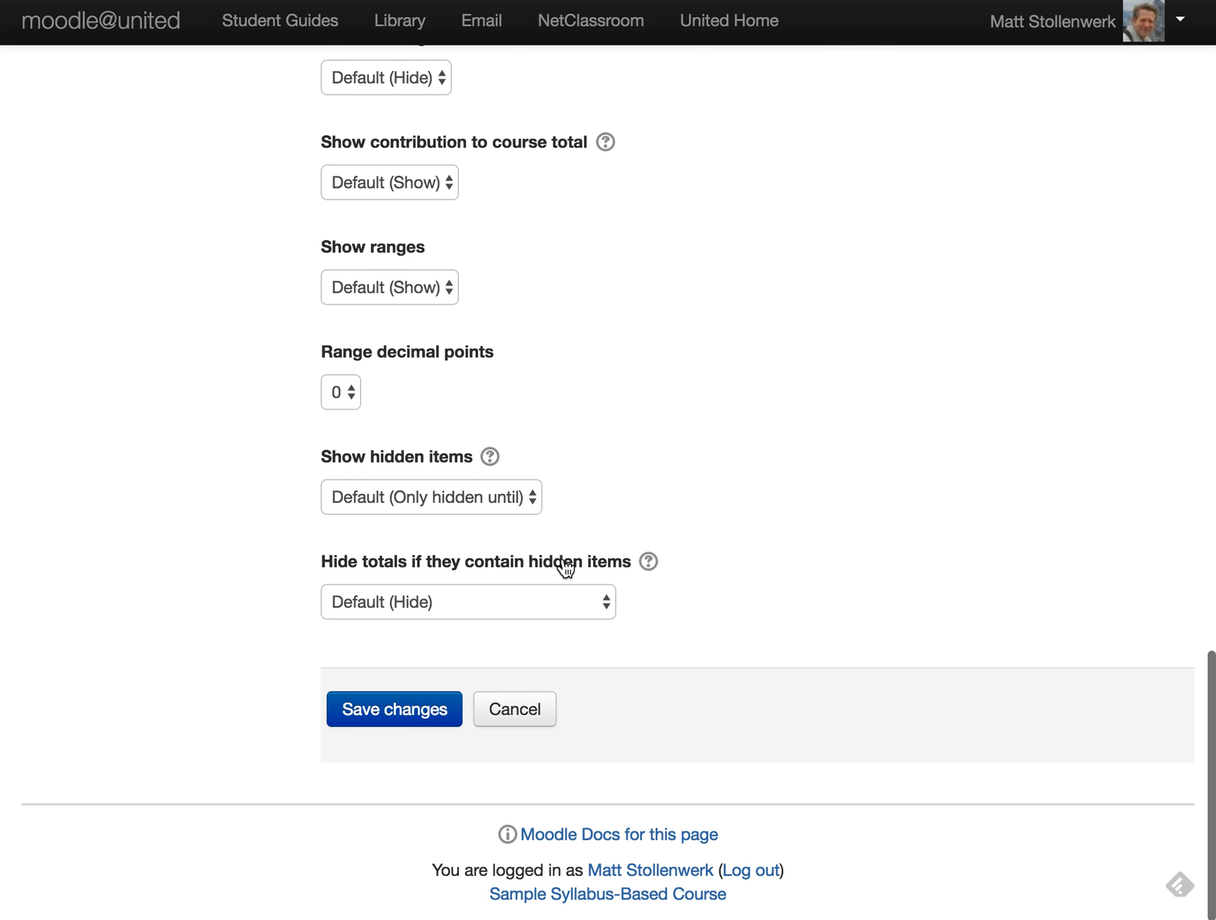
{"action": "left_click", "coordinate": [388, 711]}
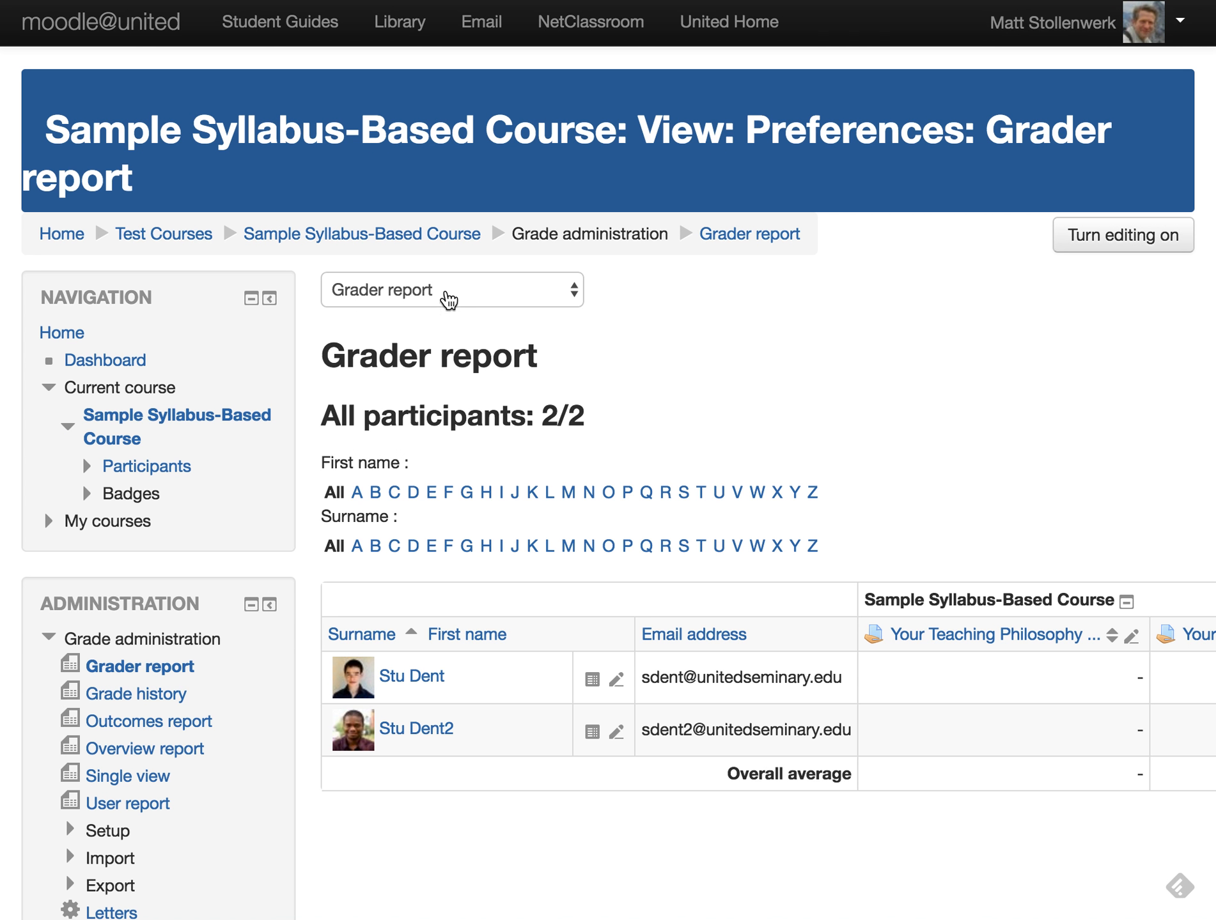
- Go to Outcomes used in course and scroll the Available standard outcomes list to find MV1
{"action": "left_click", "coordinate": [449, 296]}
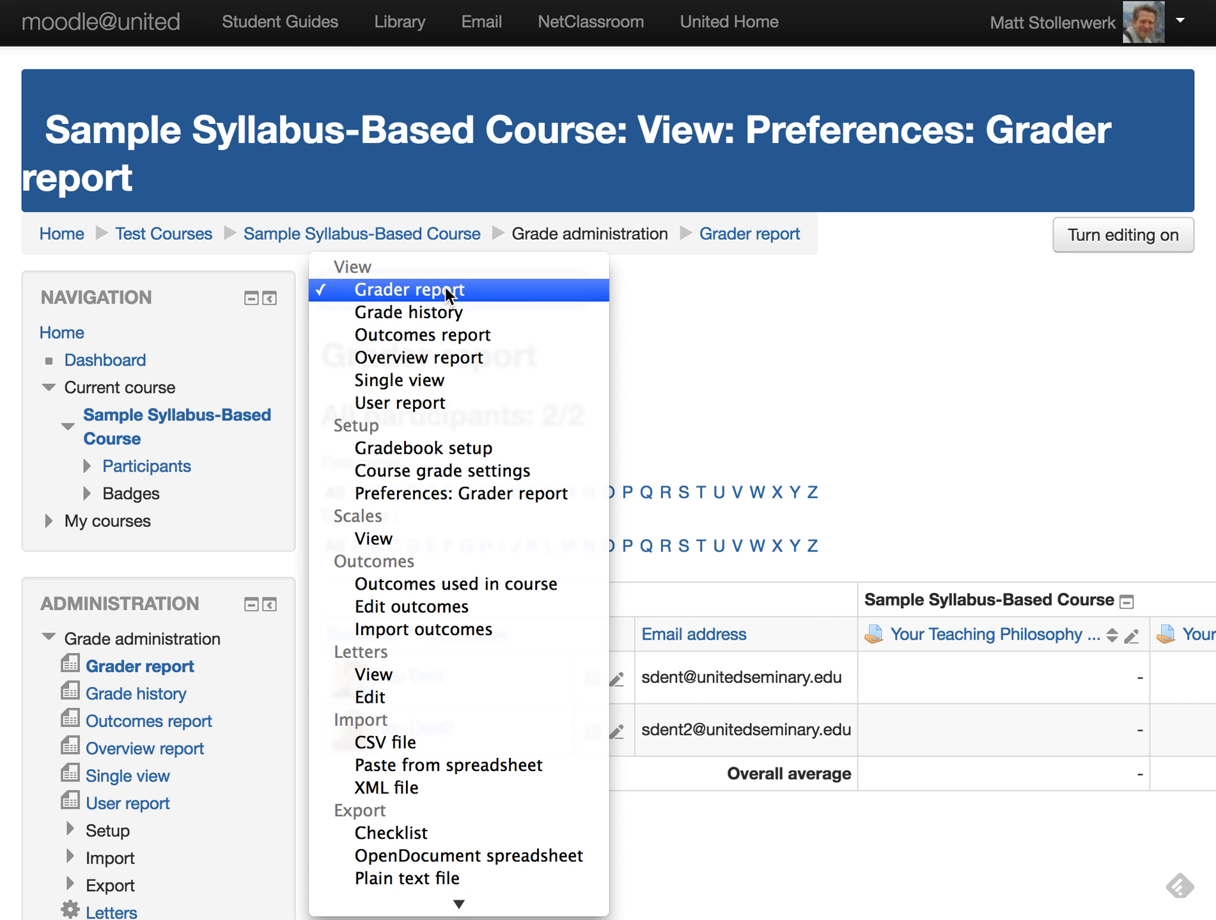
{"action": "left_click", "coordinate": [414, 584]}
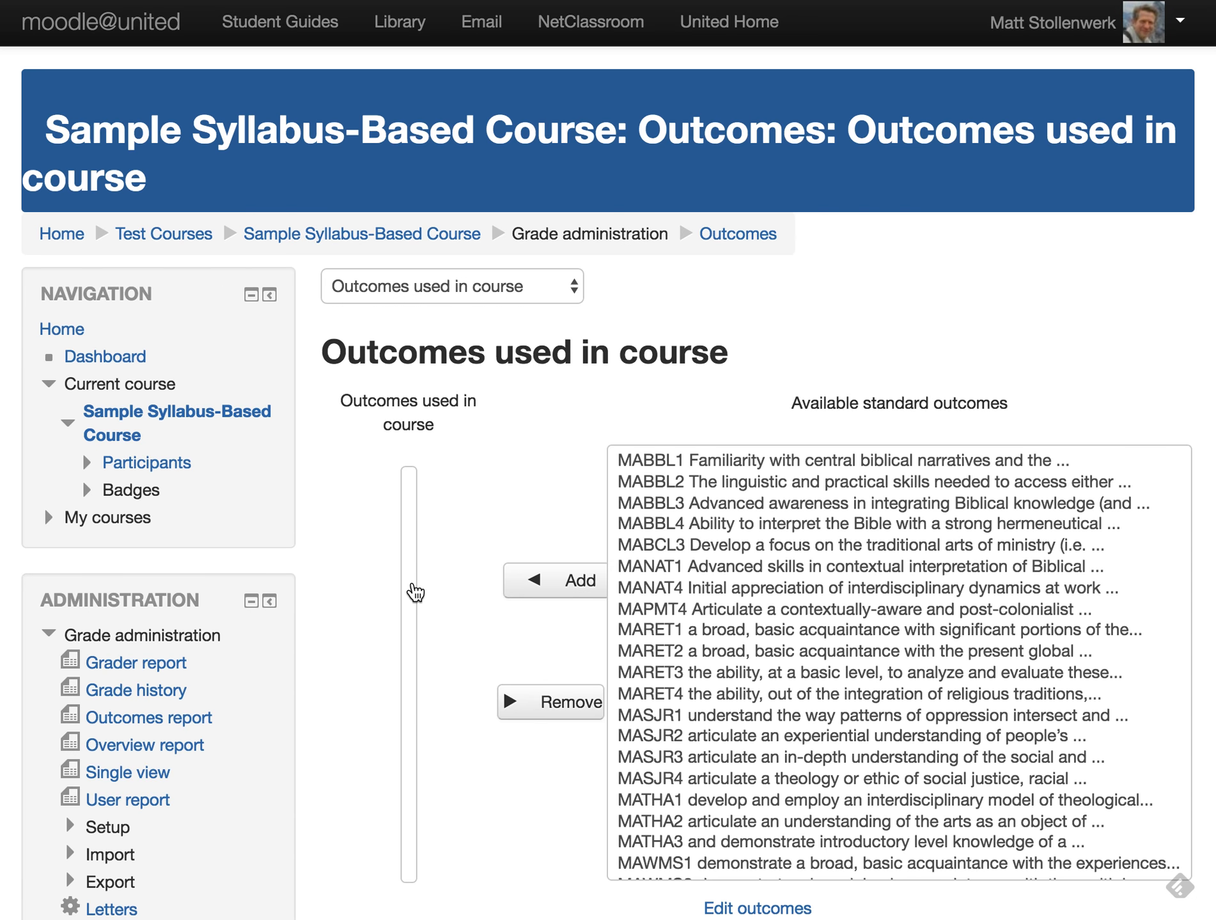
{"action": "scroll", "coordinate": [734, 648], "scroll_direction": "down", "scroll_amount": 15}
{"action": "scroll", "coordinate": [734, 649], "scroll_direction": "down", "scroll_amount": 10}
{"action": "scroll", "coordinate": [733, 648], "scroll_direction": "down", "scroll_amount": 12}
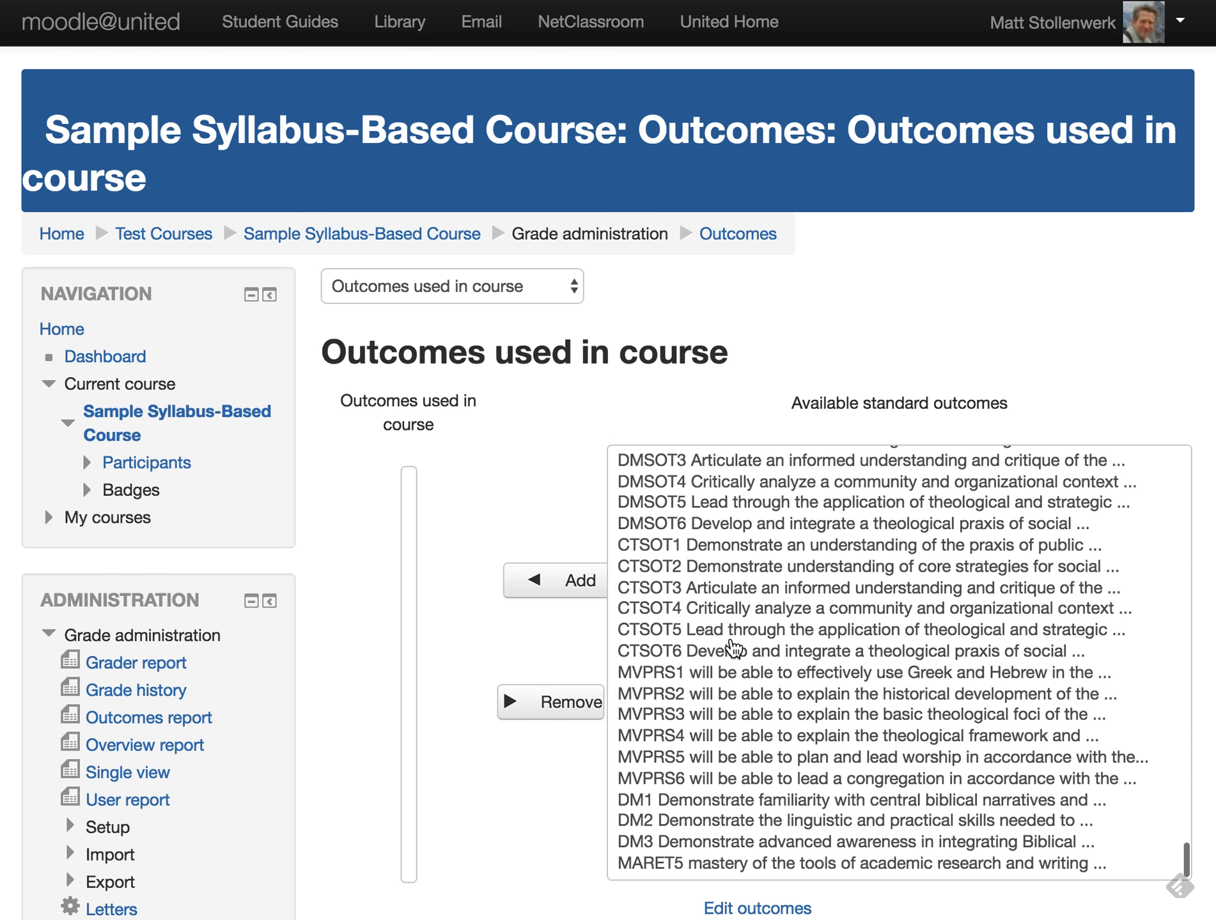
{"action": "scroll", "coordinate": [733, 649], "scroll_direction": "down", "scroll_amount": 7}
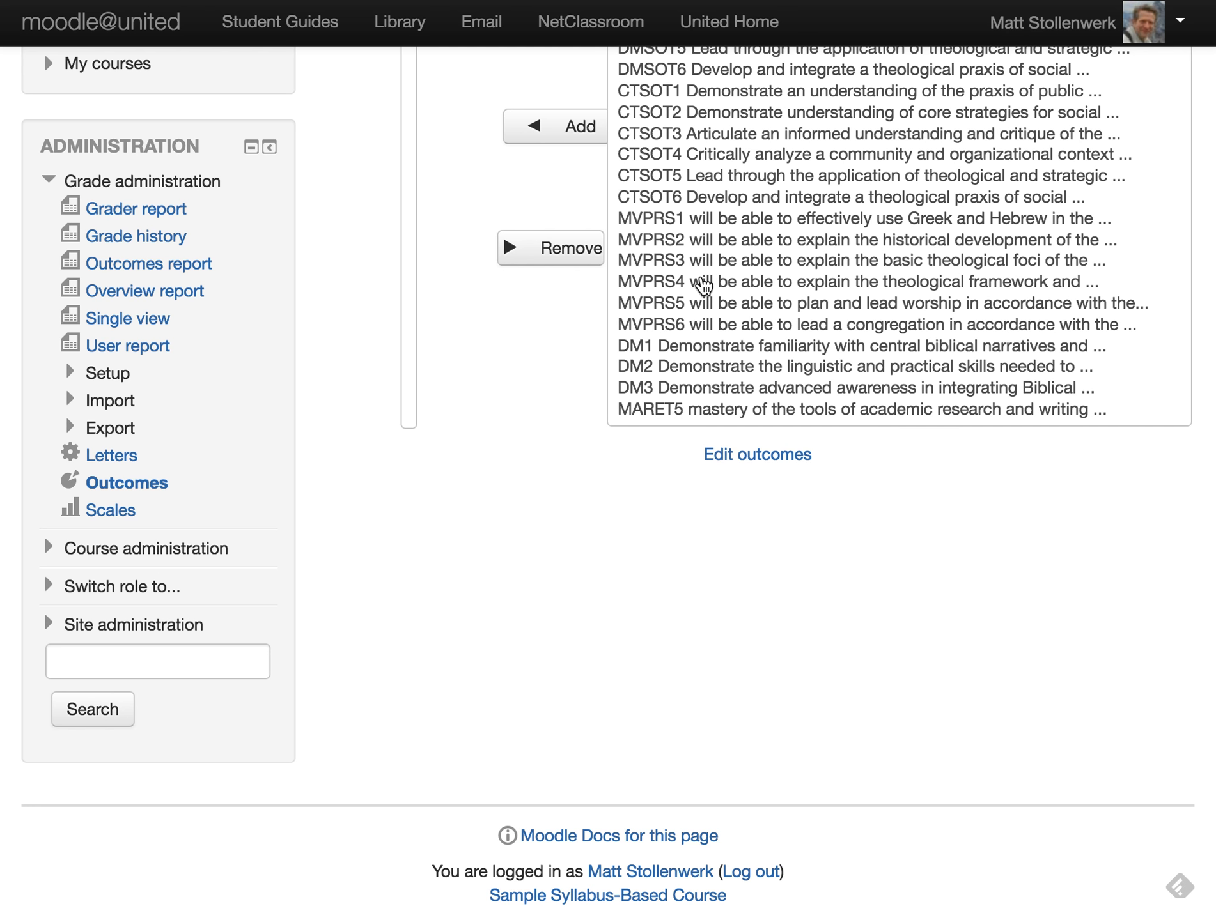
{"action": "scroll", "coordinate": [749, 326], "scroll_direction": "up", "scroll_amount": 3}
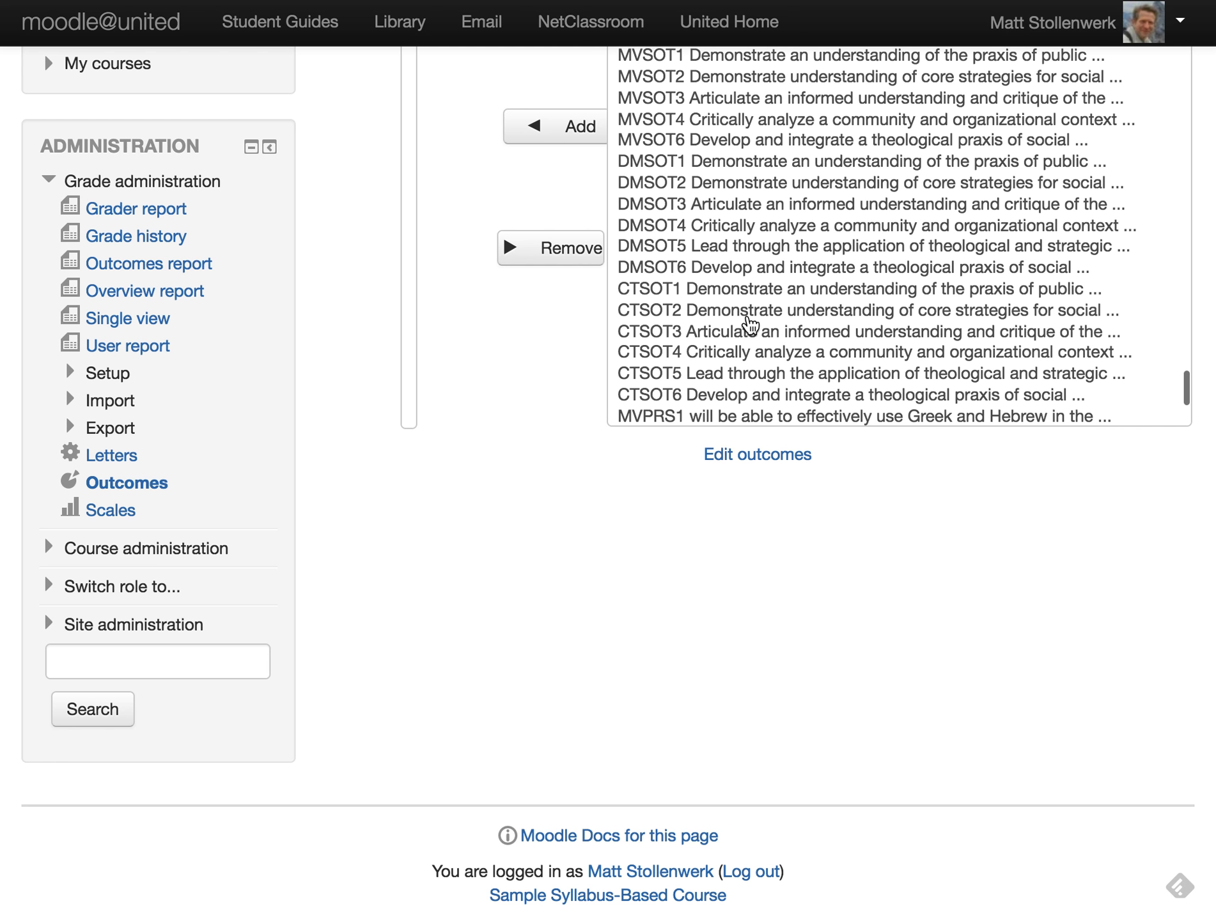
{"action": "scroll", "coordinate": [749, 326], "scroll_direction": "down", "scroll_amount": 3}
{"action": "scroll", "coordinate": [749, 326], "scroll_direction": "up", "scroll_amount": 1}
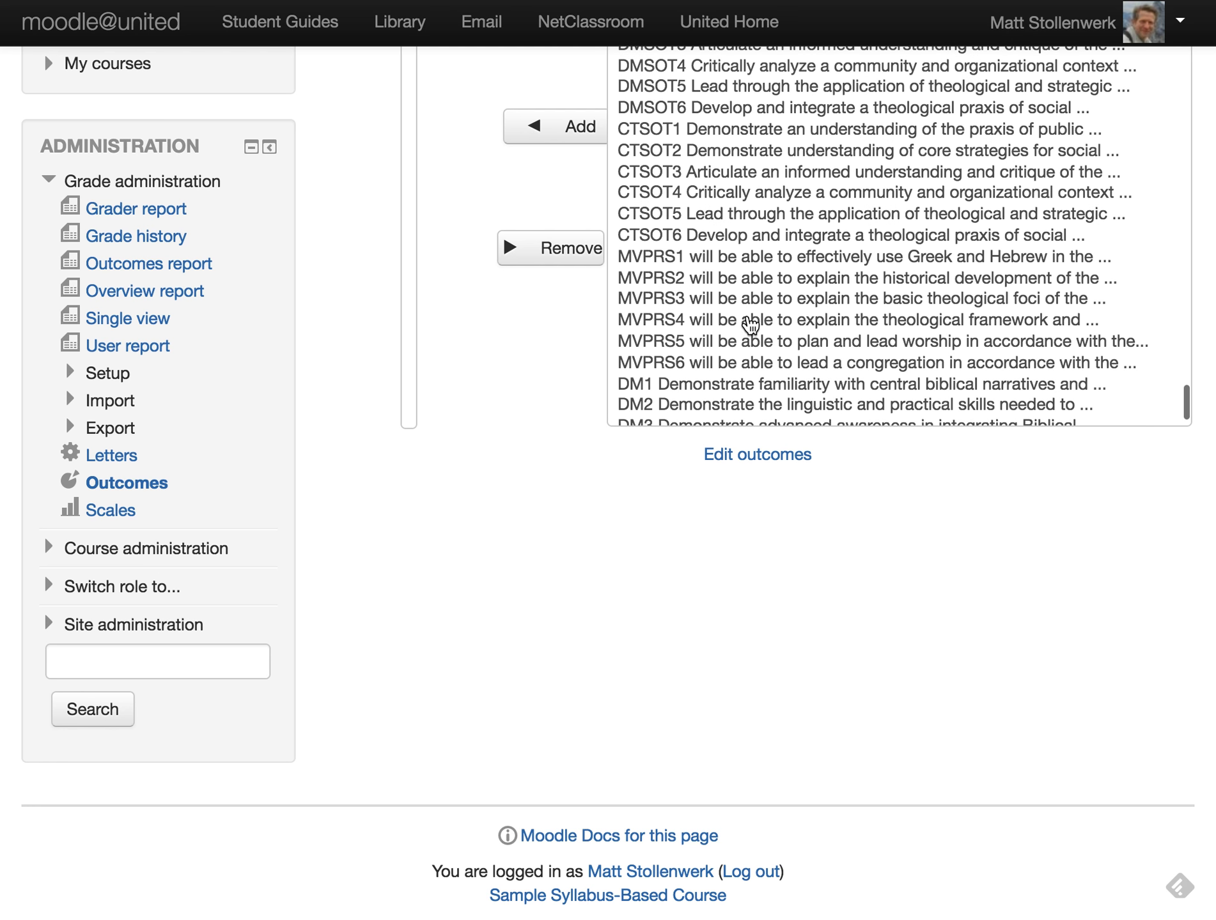
{"action": "scroll", "coordinate": [749, 325], "scroll_direction": "up", "scroll_amount": 2}
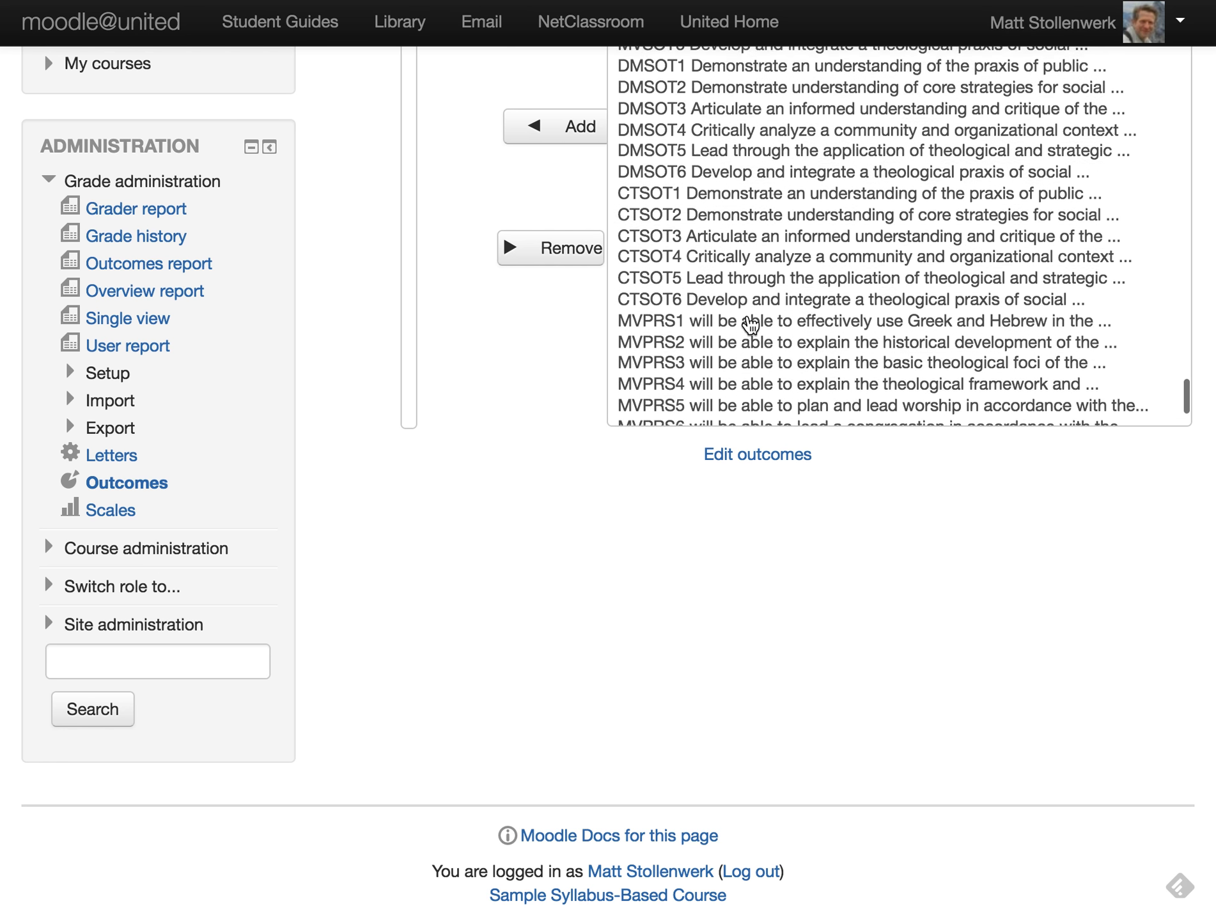
{"action": "scroll", "coordinate": [749, 326], "scroll_direction": "down", "scroll_amount": 2}
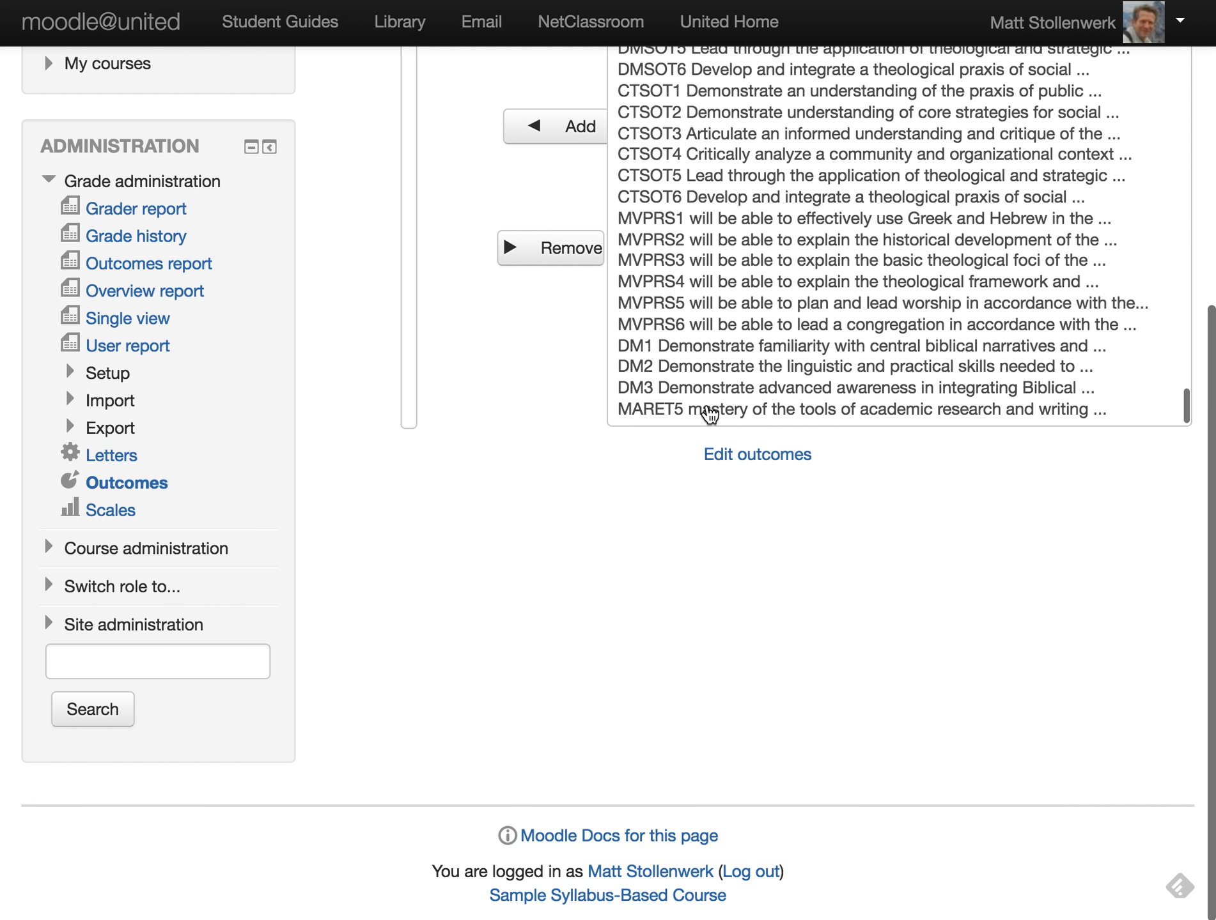
{"action": "scroll", "coordinate": [765, 336], "scroll_direction": "up", "scroll_amount": 10}
{"action": "scroll", "coordinate": [556, 399], "scroll_direction": "up", "scroll_amount": 3}
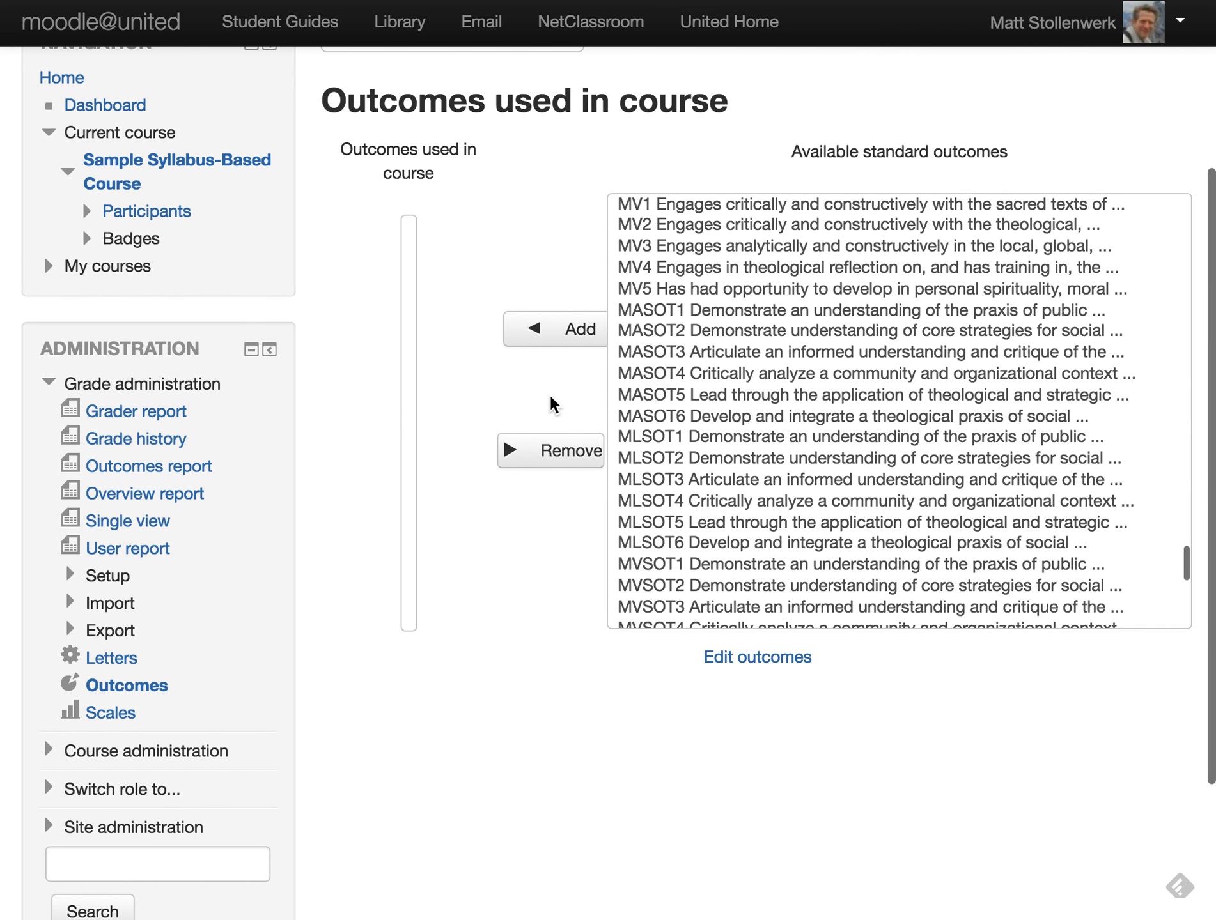
{"action": "scroll", "coordinate": [831, 401], "scroll_direction": "up", "scroll_amount": 3}
- Add the MV1 standard outcome to the course's outcomes
{"action": "left_click", "coordinate": [743, 334]}
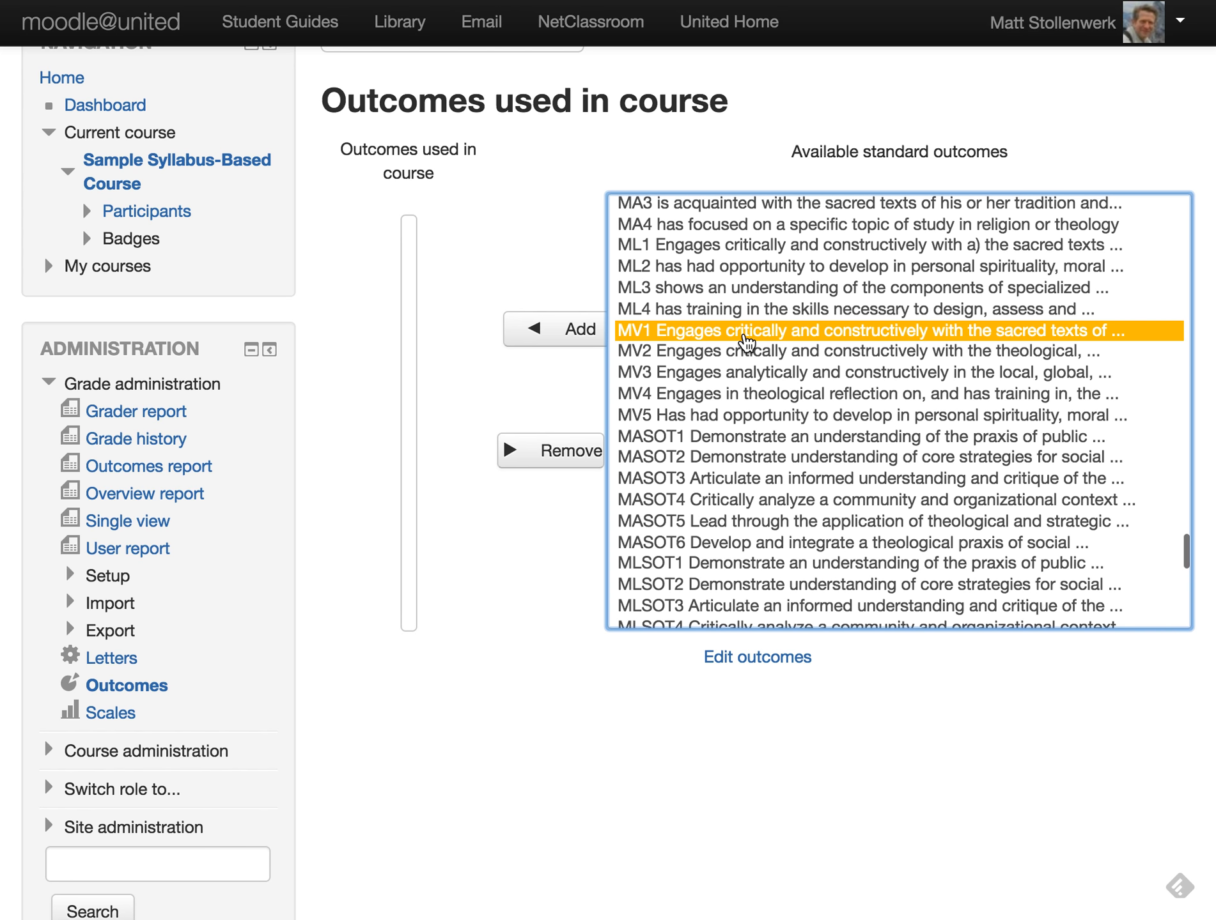
{"action": "left_click", "coordinate": [549, 332]}
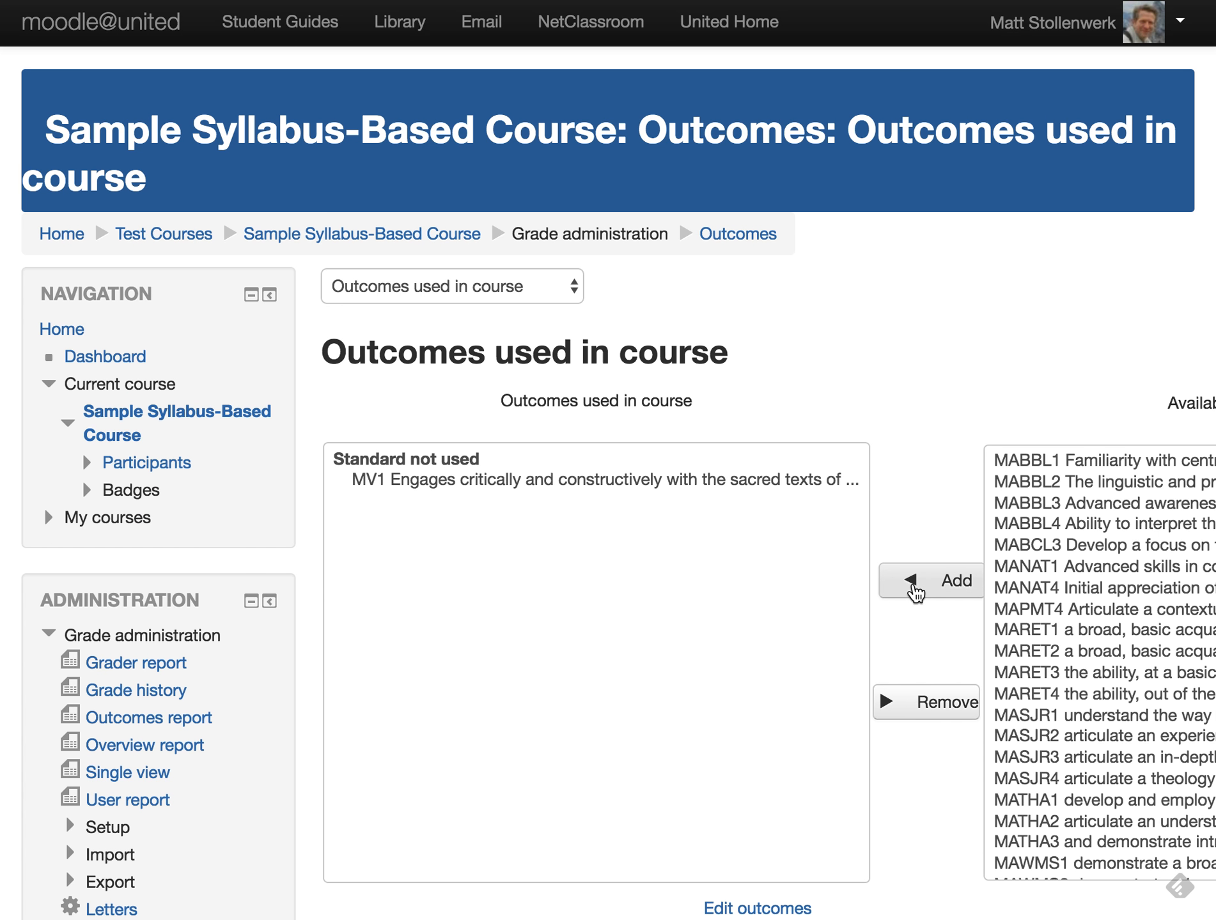
{"action": "scroll", "coordinate": [960, 505], "scroll_direction": "down", "scroll_amount": 7}
{"action": "scroll", "coordinate": [924, 426], "scroll_direction": "up", "scroll_amount": 3}
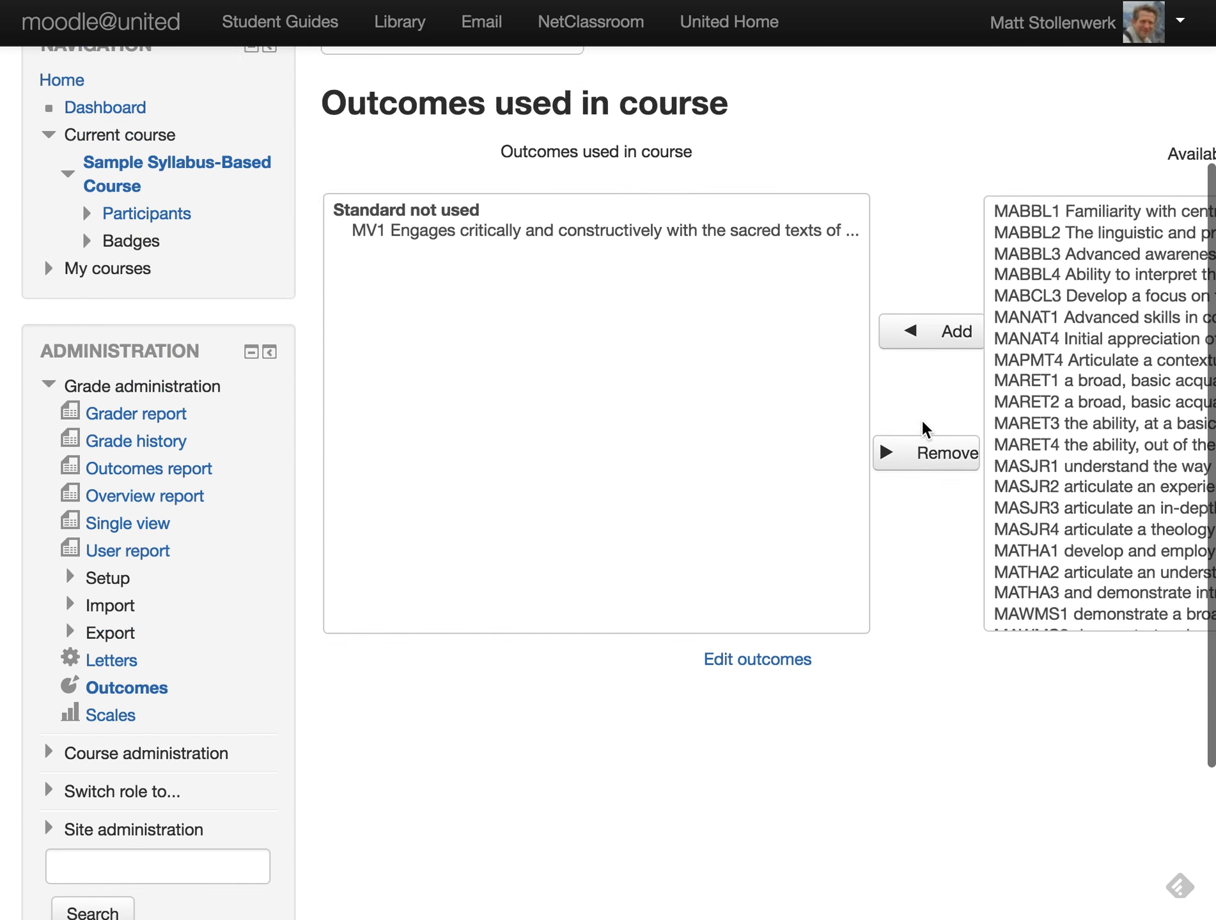
{"action": "scroll", "coordinate": [924, 427], "scroll_direction": "up", "scroll_amount": 4}
{"action": "scroll", "coordinate": [930, 485], "scroll_direction": "right", "scroll_amount": 2}
- Add the MAPMT4 standard outcome and review the updated course outcomes list
{"action": "left_click", "coordinate": [908, 602]}
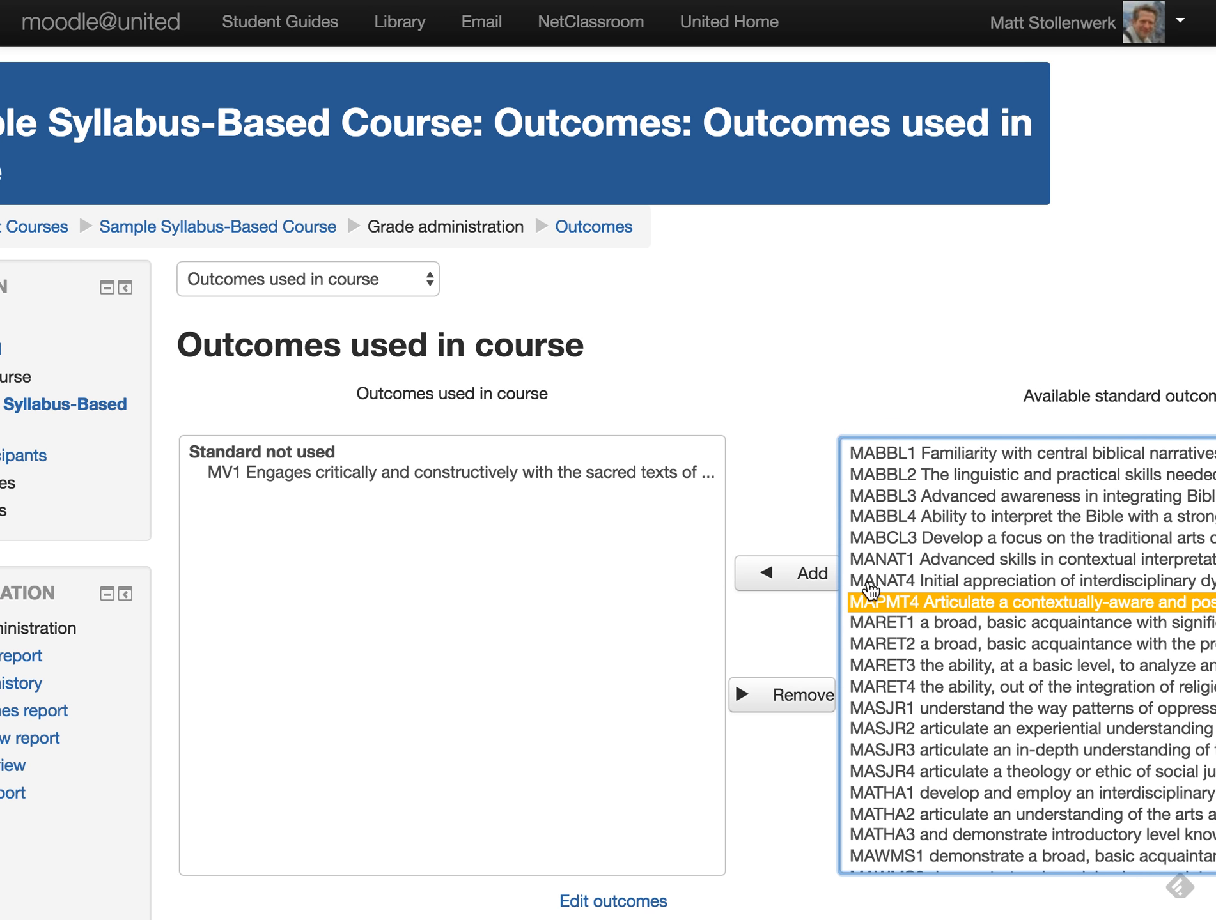
{"action": "left_click", "coordinate": [787, 582]}
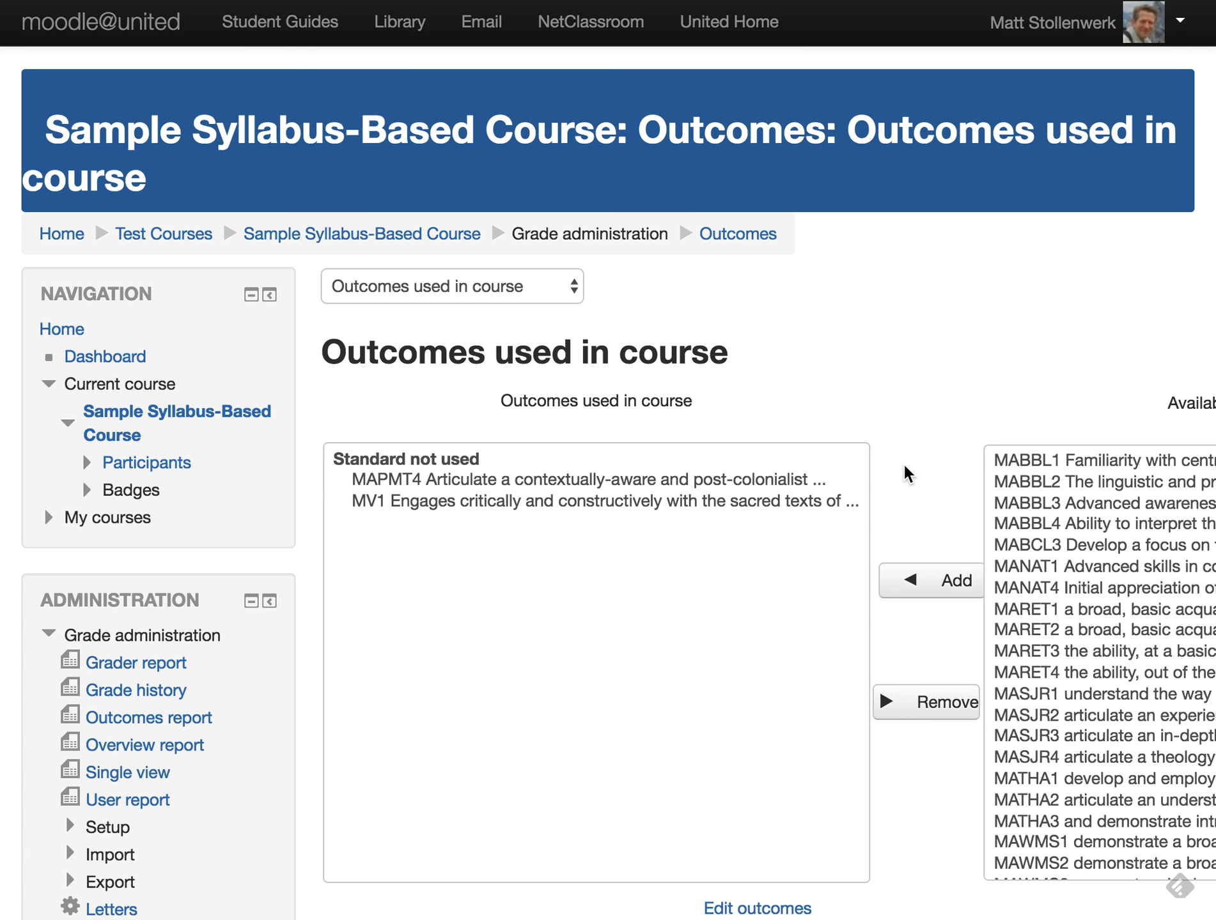
{"action": "scroll", "coordinate": [907, 473], "scroll_direction": "down", "scroll_amount": 3}
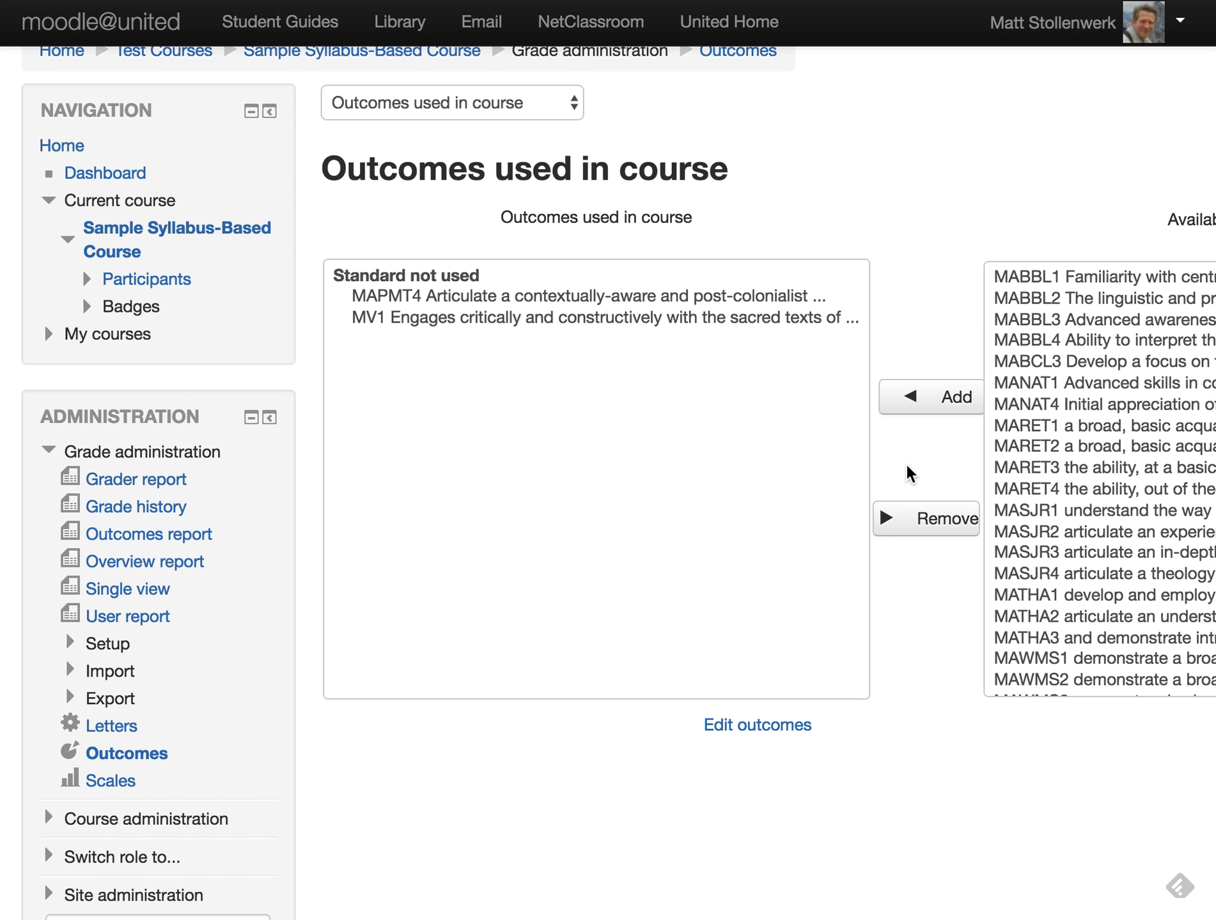
{"action": "scroll", "coordinate": [908, 473], "scroll_direction": "down", "scroll_amount": 2}
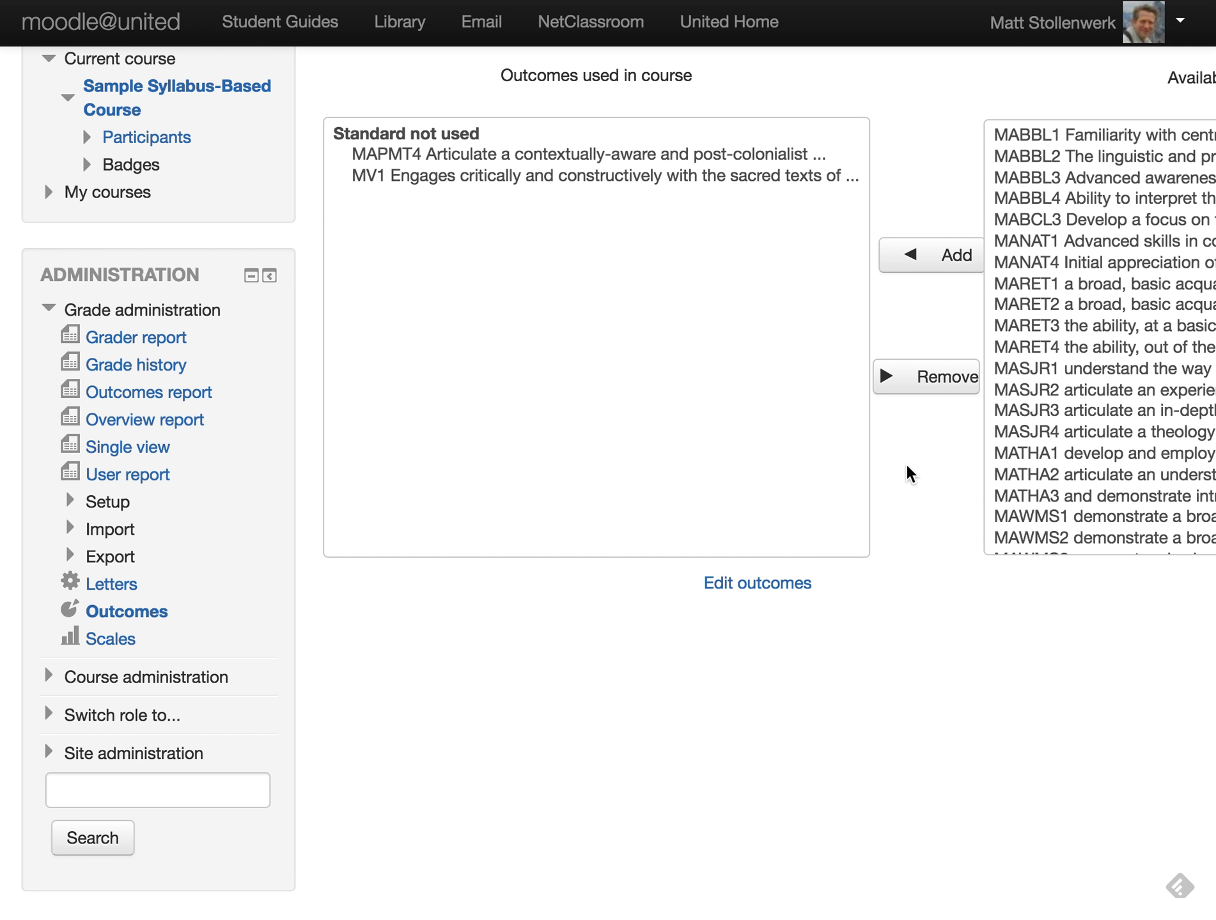
{"action": "scroll", "coordinate": [906, 477], "scroll_direction": "up", "scroll_amount": 4}
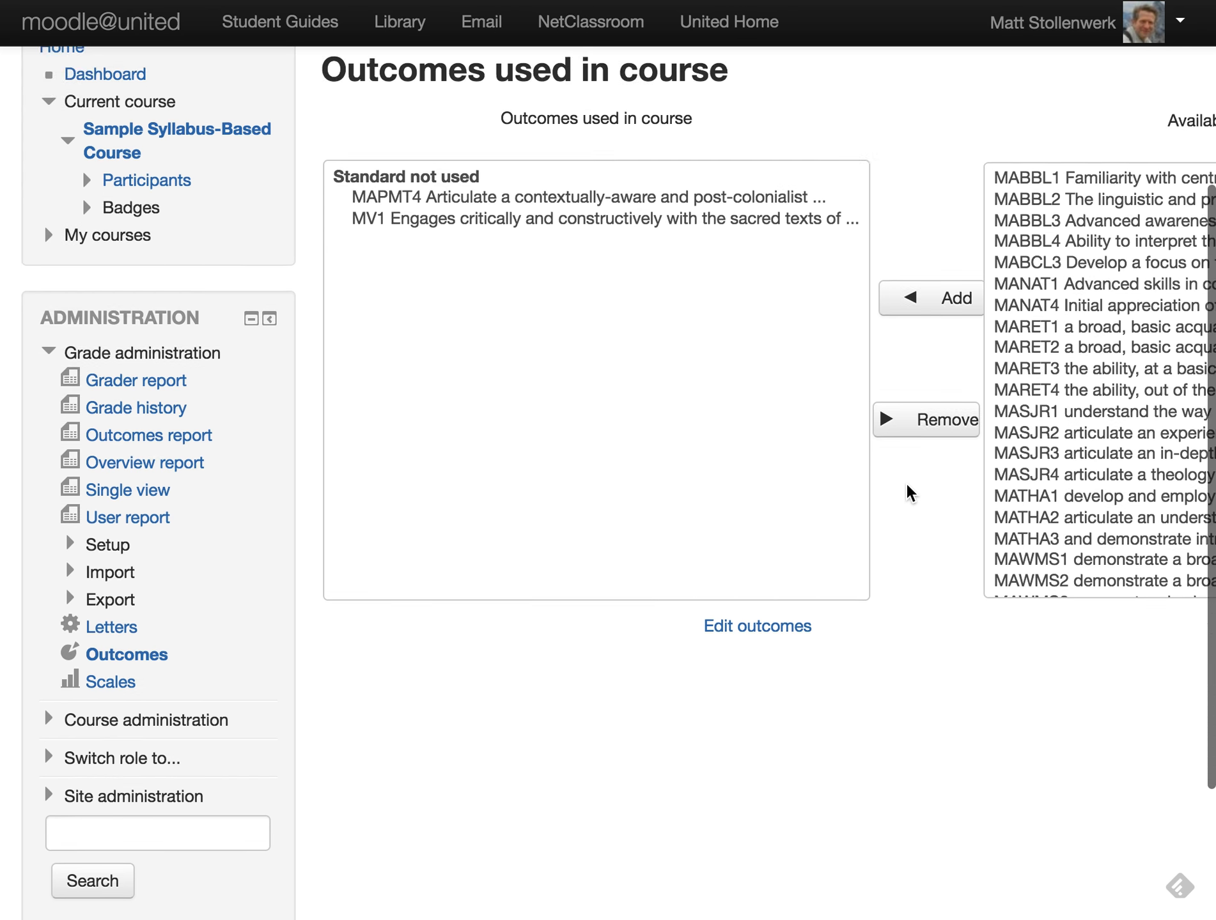
{"action": "scroll", "coordinate": [909, 492], "scroll_direction": "down", "scroll_amount": 5}
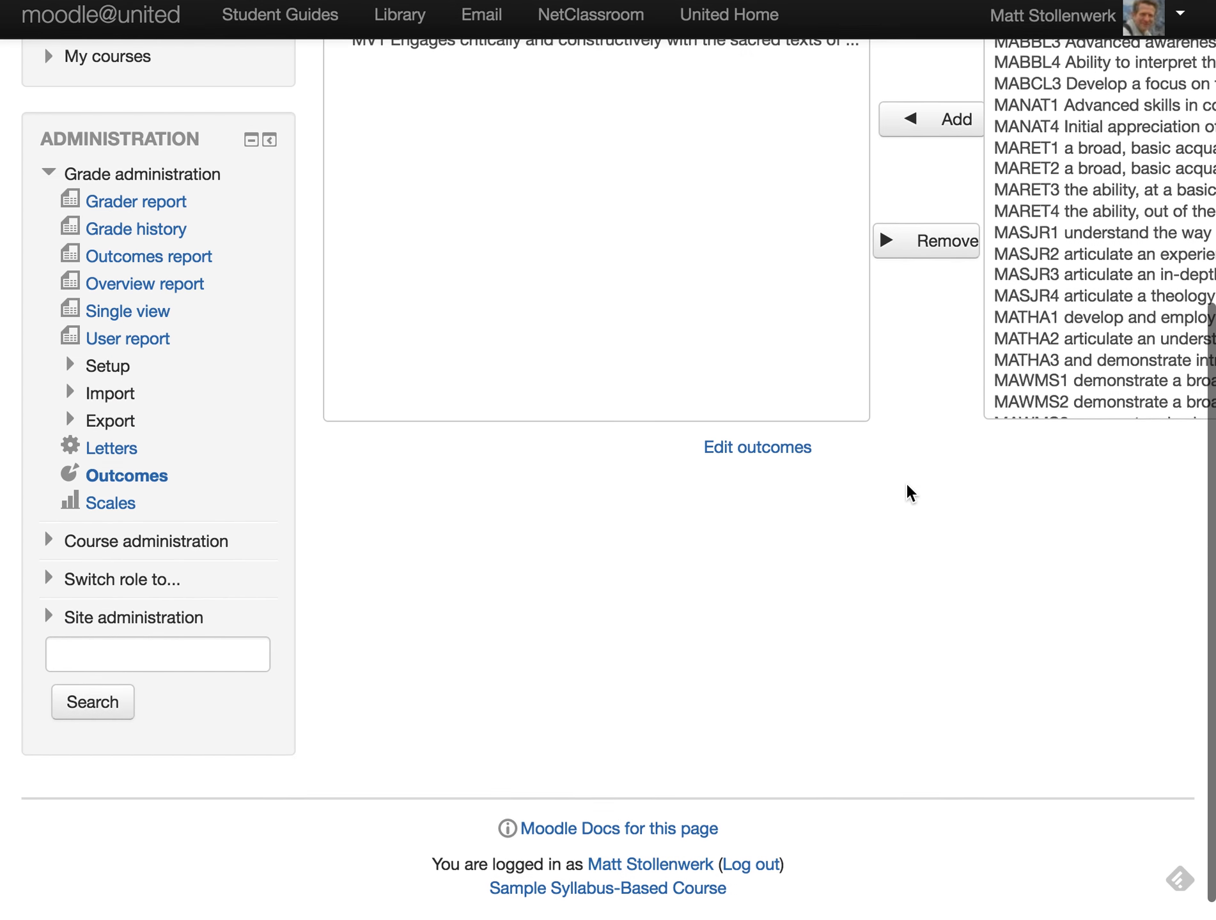
{"action": "scroll", "coordinate": [909, 492], "scroll_direction": "right", "scroll_amount": 5}
{"action": "scroll", "coordinate": [909, 492], "scroll_direction": "left", "scroll_amount": 3}
{"action": "scroll", "coordinate": [831, 384], "scroll_direction": "left", "scroll_amount": 2}
{"action": "scroll", "coordinate": [834, 374], "scroll_direction": "up", "scroll_amount": 3}
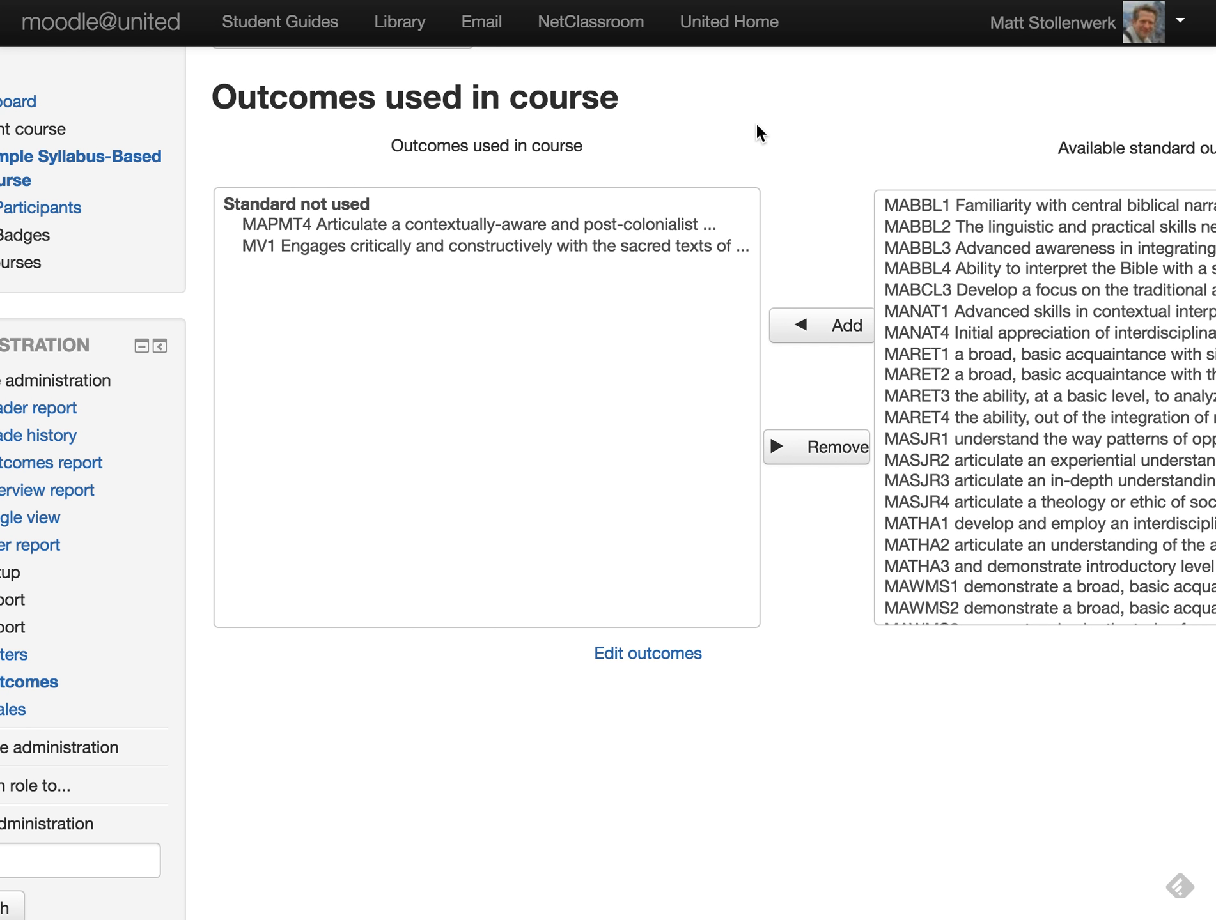
{"action": "scroll", "coordinate": [756, 131], "scroll_direction": "left", "scroll_amount": 2}
{"action": "scroll", "coordinate": [756, 131], "scroll_direction": "up", "scroll_amount": 1}
- Return to the ED170: Teaching for Transformation course home page
{"action": "scroll", "coordinate": [697, 134], "scroll_direction": "up", "scroll_amount": 3}
{"action": "left_click", "coordinate": [467, 287]}
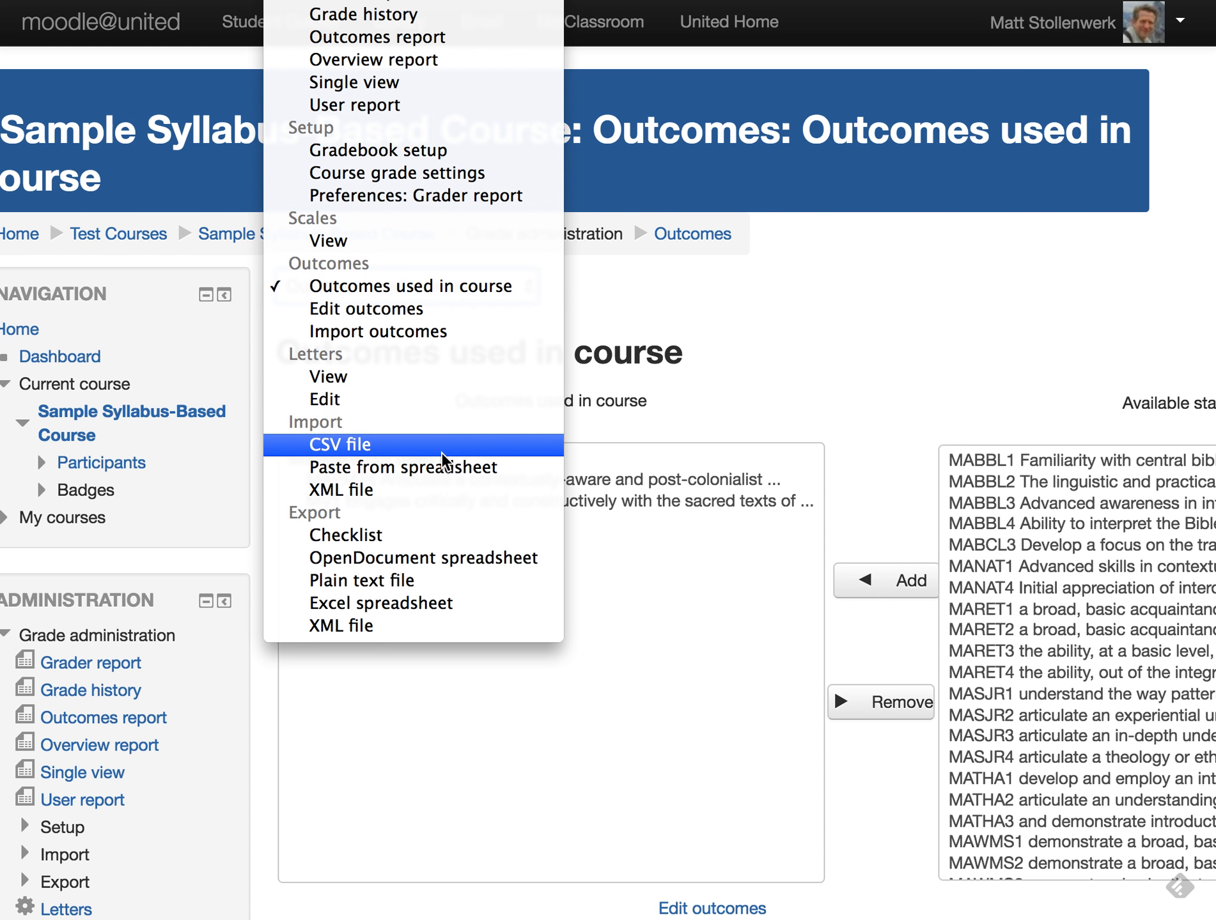
{"action": "left_click", "coordinate": [807, 361]}
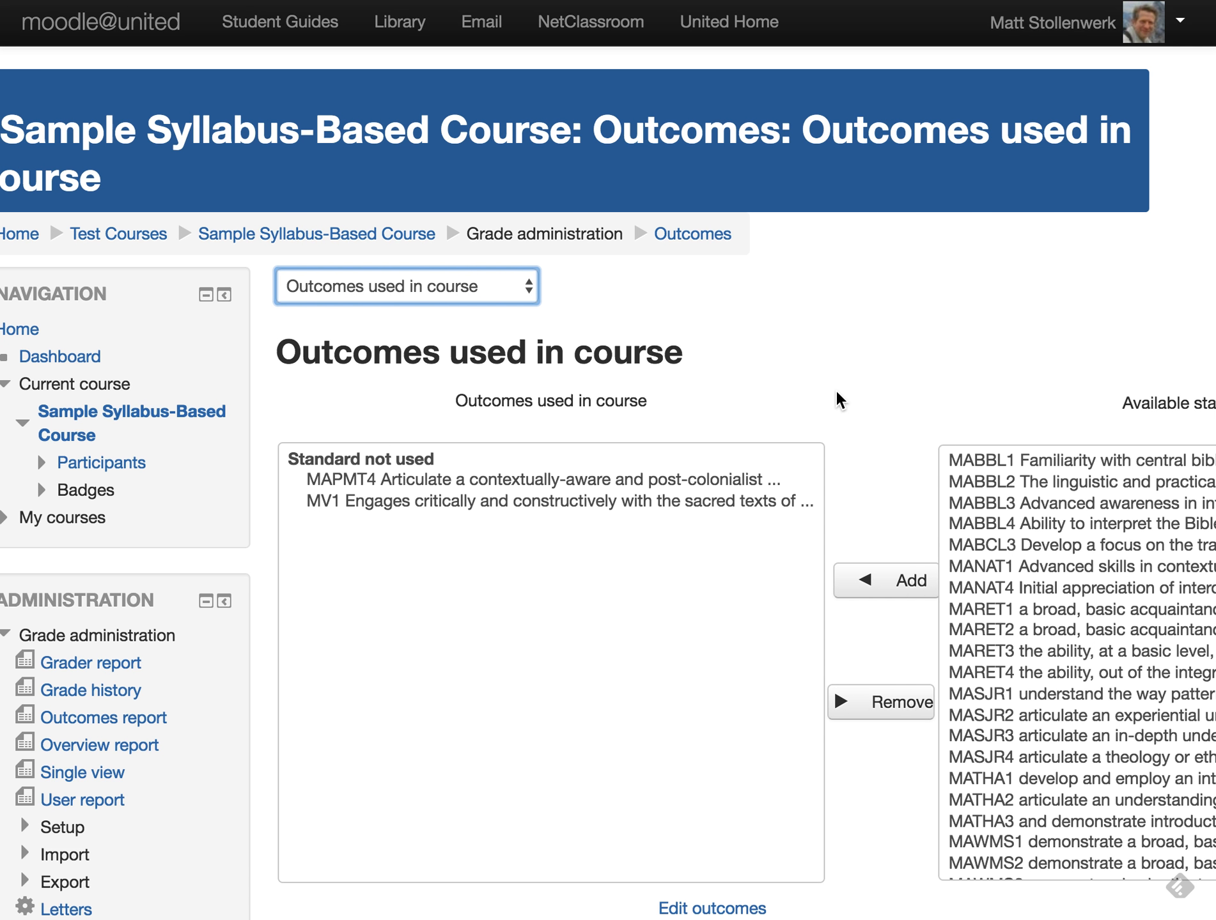
{"action": "scroll", "coordinate": [837, 399], "scroll_direction": "left", "scroll_amount": 2}
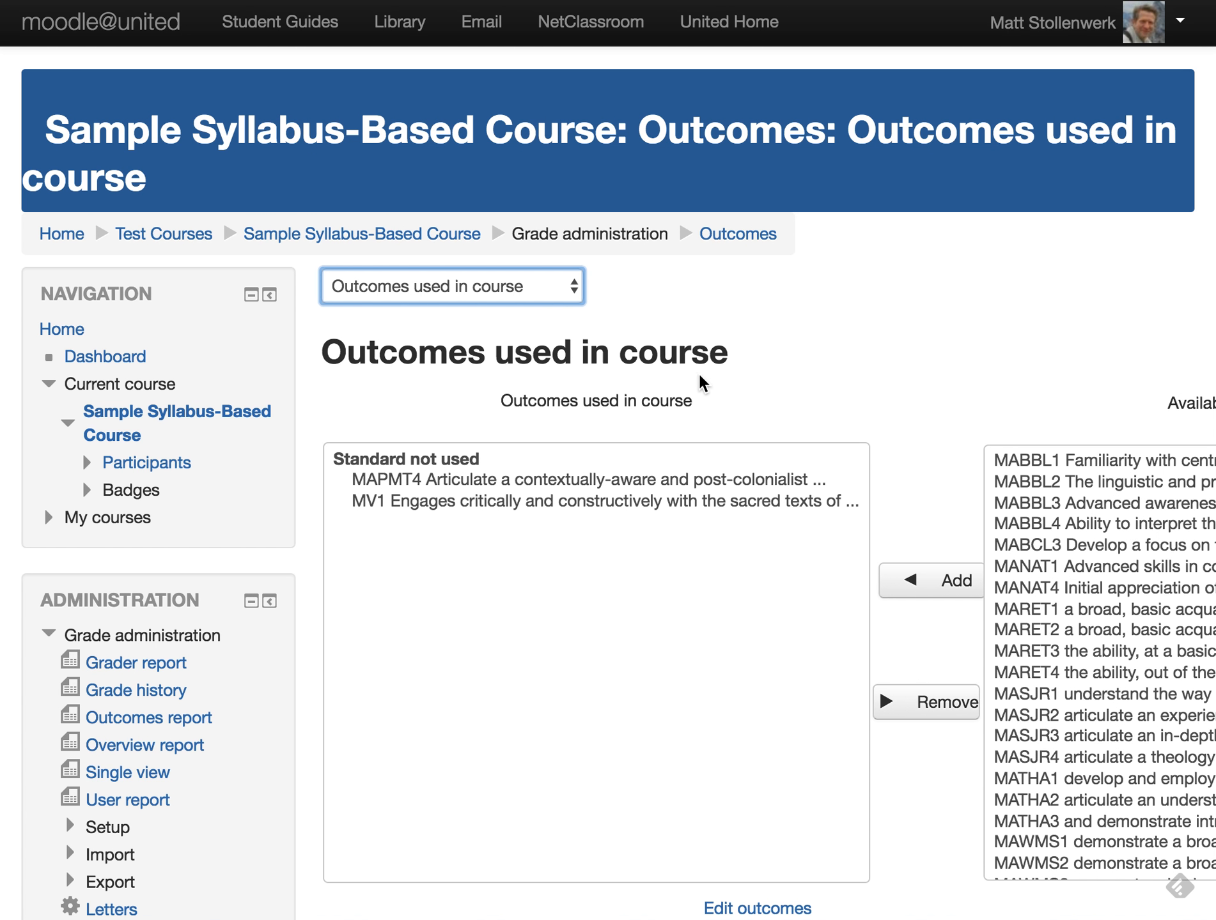
{"action": "left_click", "coordinate": [376, 235]}
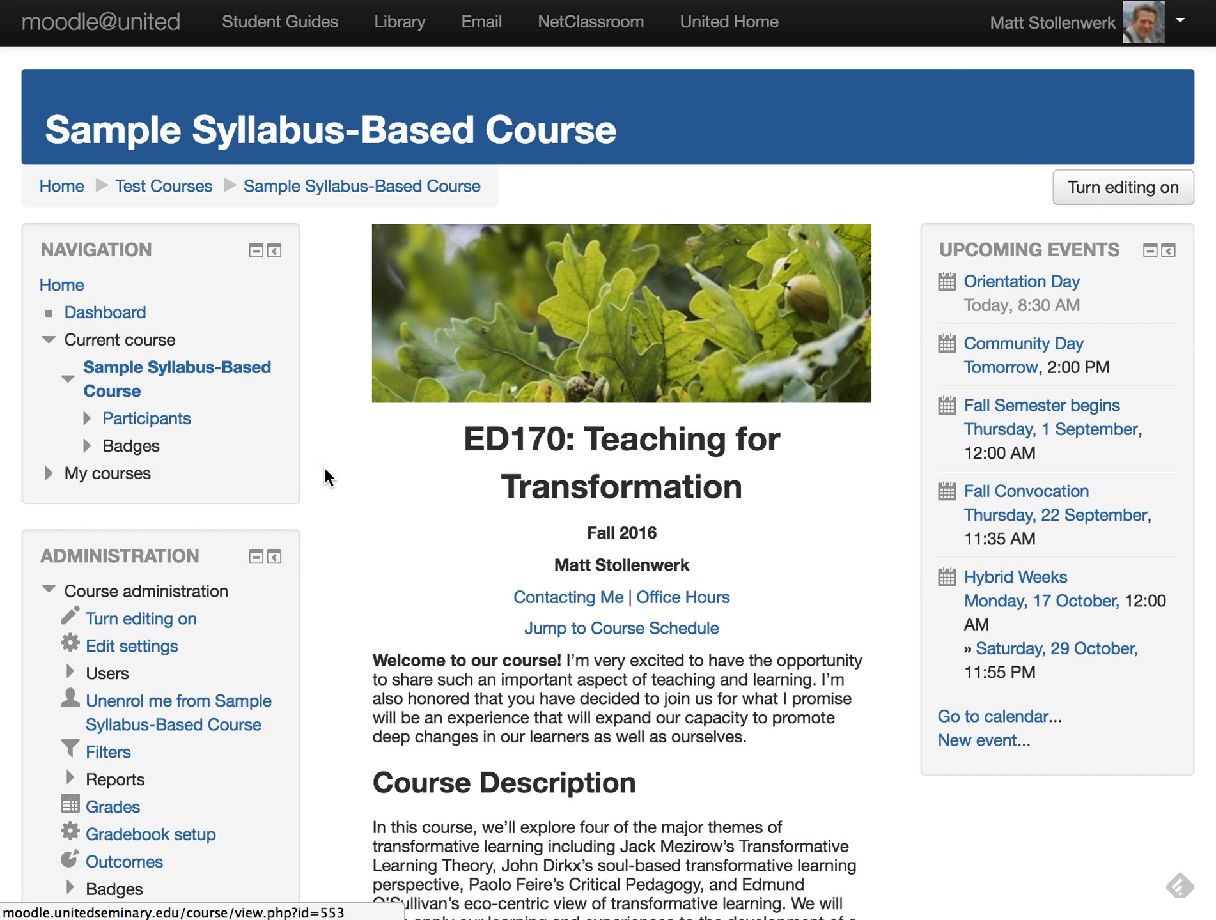
- Open the Transformative Learning Theory Reflection assignment and go to its Edit settings form
{"action": "scroll", "coordinate": [336, 603], "scroll_direction": "down", "scroll_amount": 20}
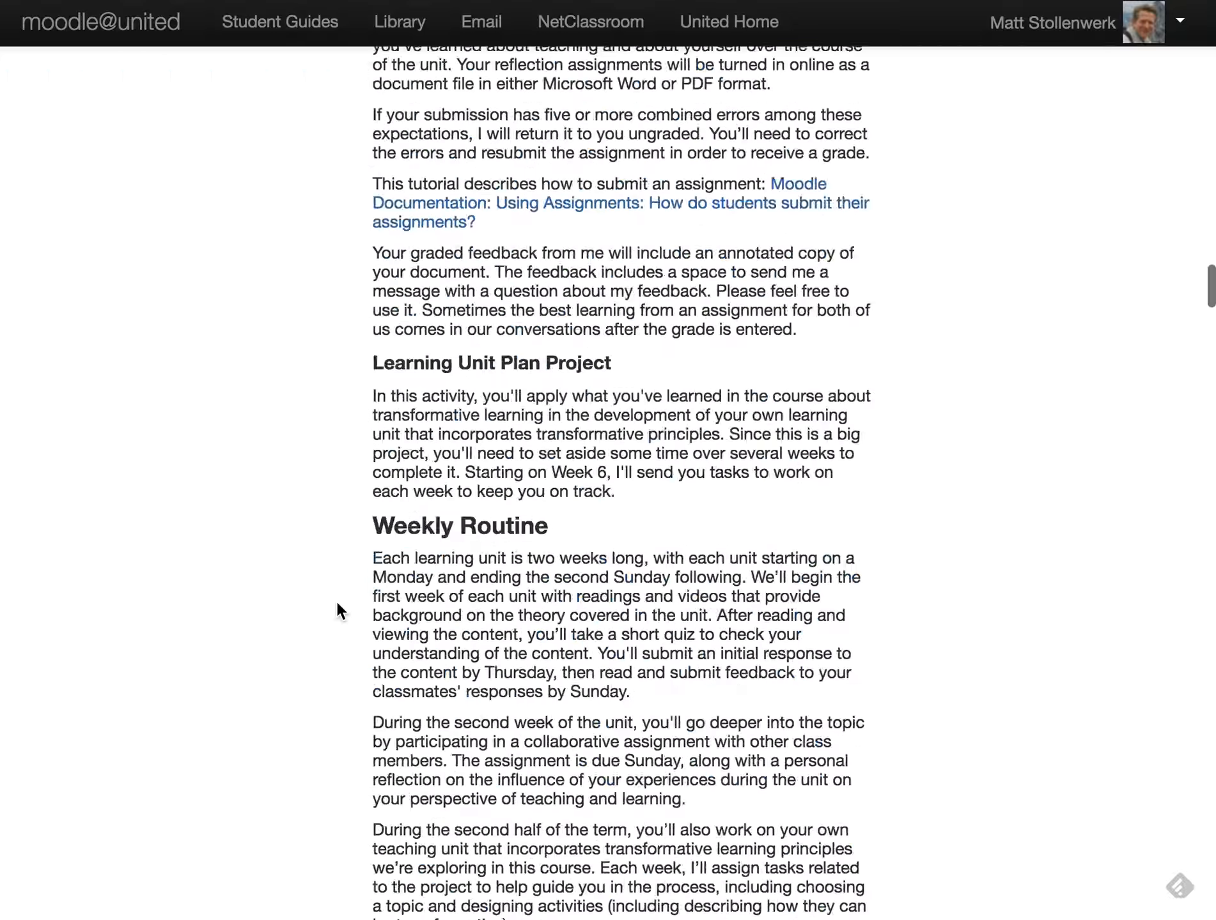
{"action": "scroll", "coordinate": [336, 599], "scroll_direction": "down", "scroll_amount": 15}
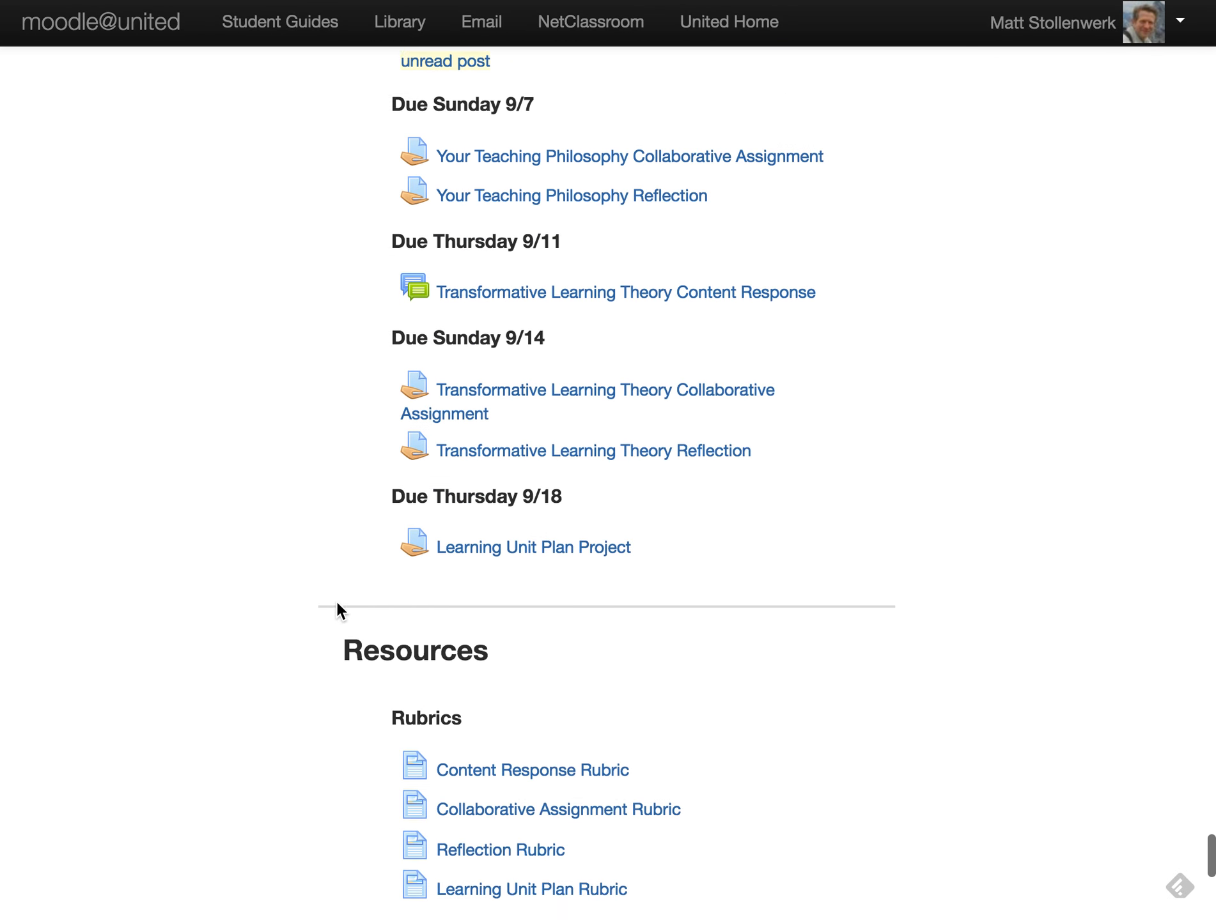
{"action": "scroll", "coordinate": [335, 600], "scroll_direction": "up", "scroll_amount": 2}
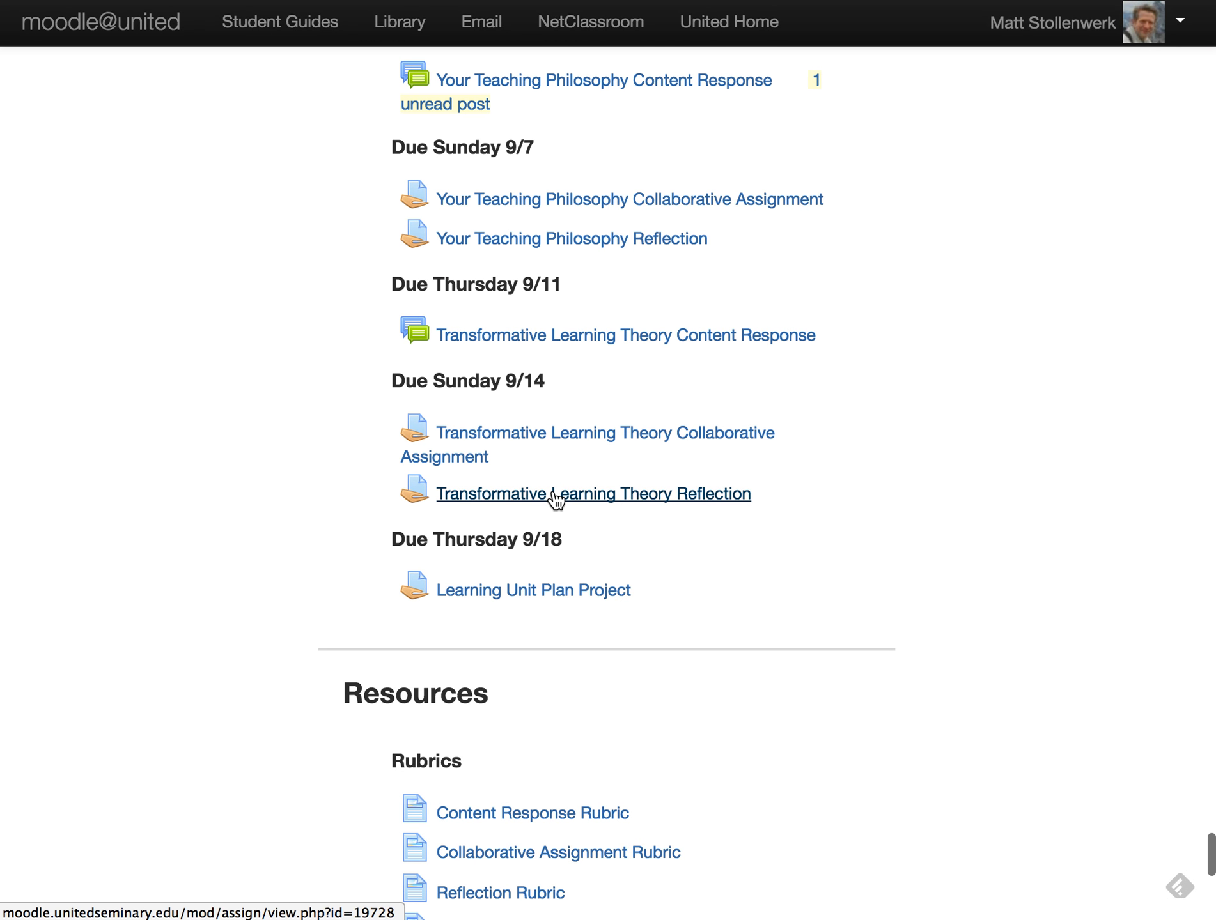
{"action": "left_click", "coordinate": [555, 497]}
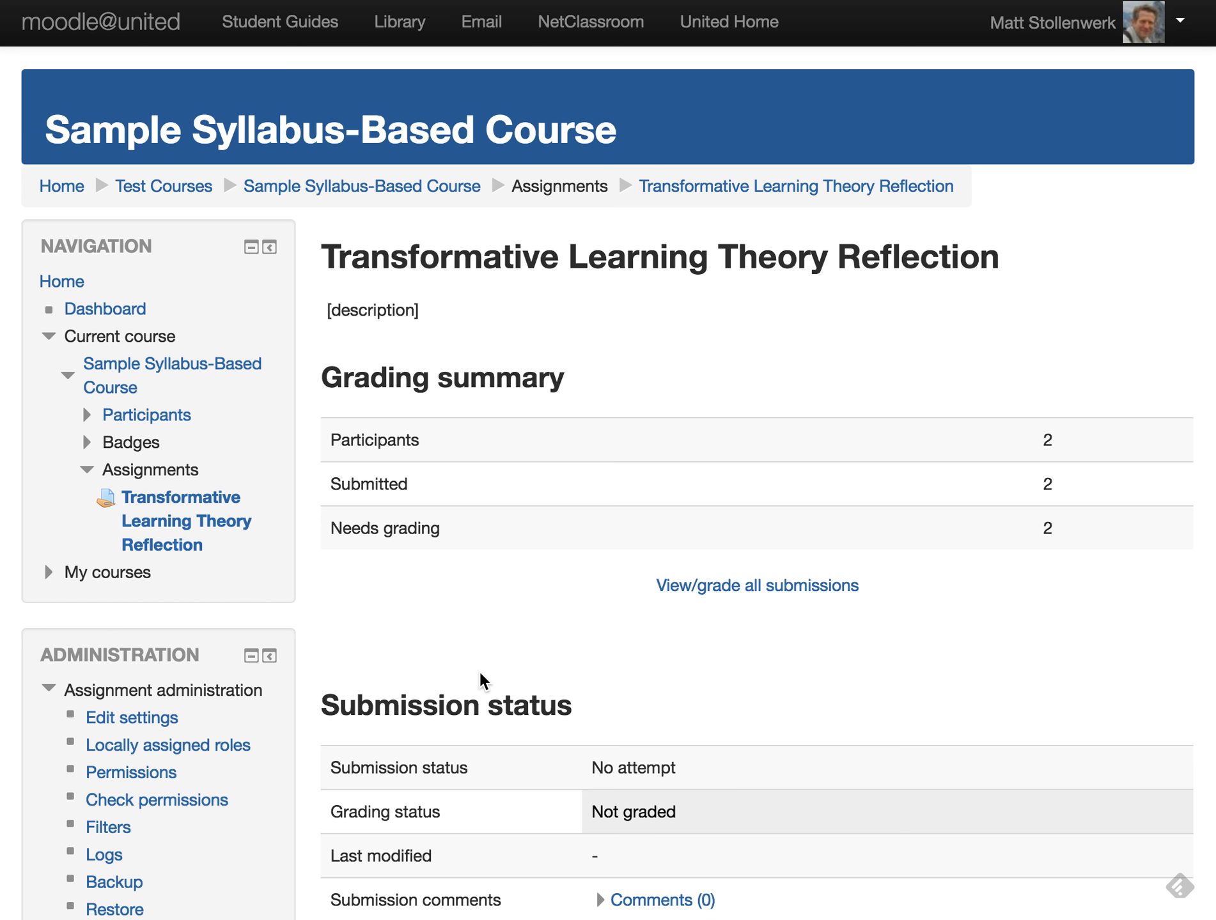
{"action": "scroll", "coordinate": [486, 671], "scroll_direction": "down", "scroll_amount": 1}
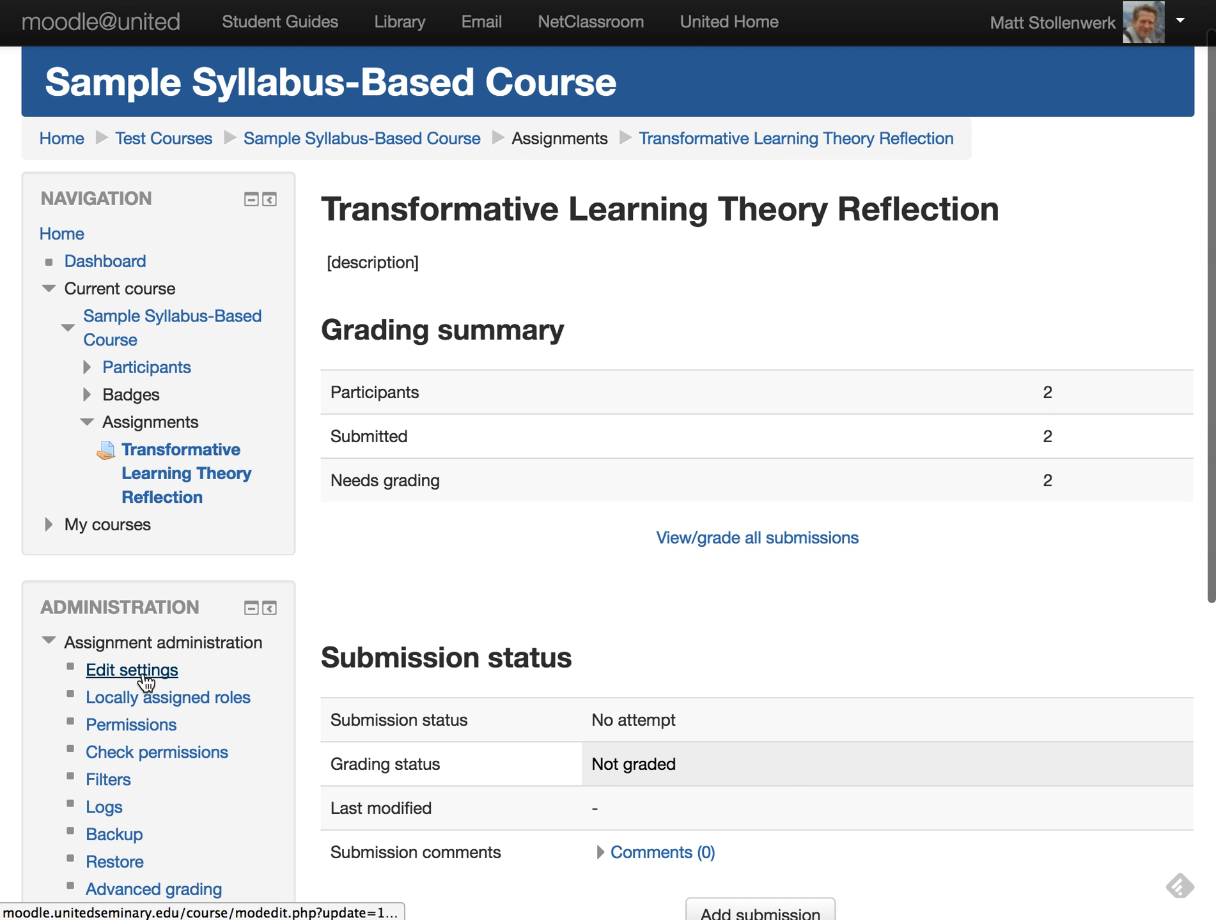
{"action": "left_click", "coordinate": [138, 673]}
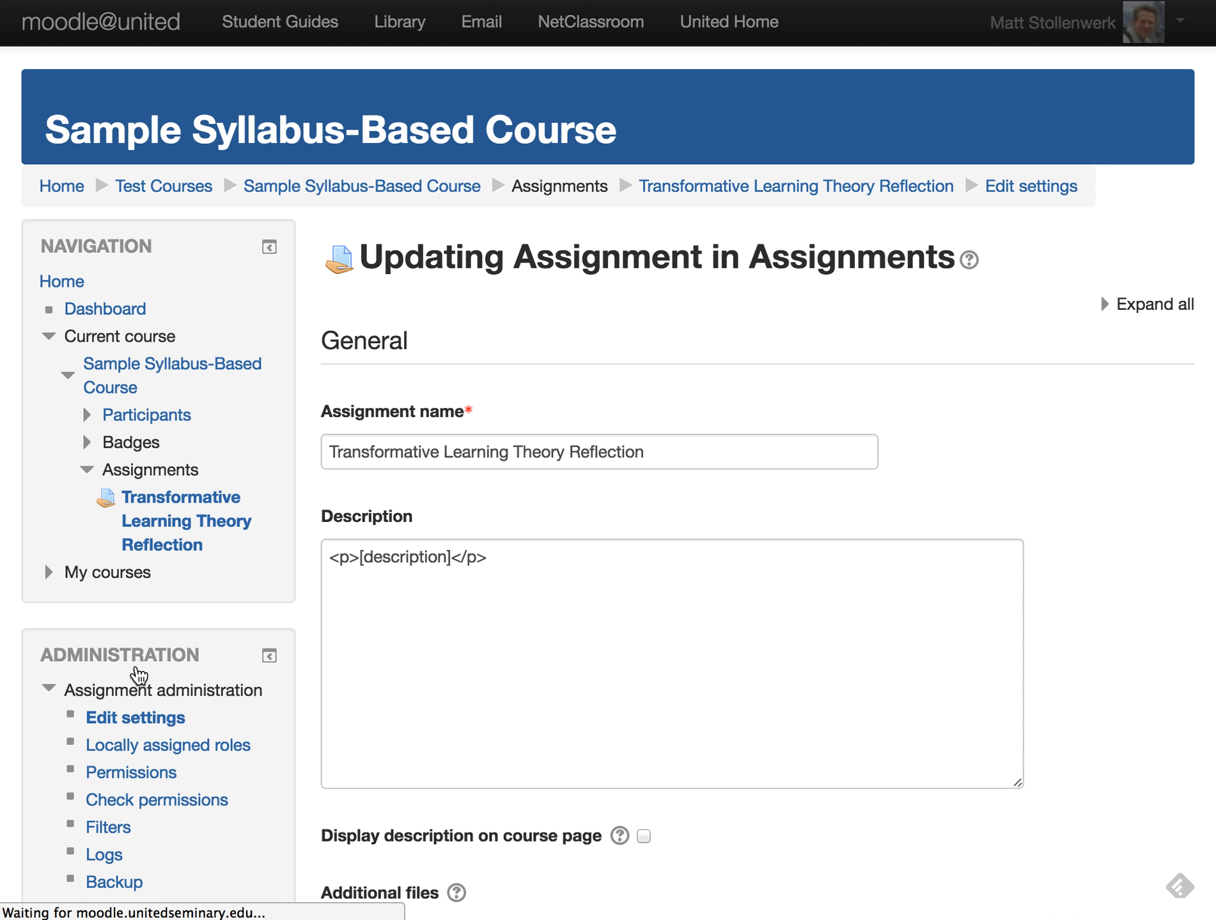
- Expand the Grade section of the assignment settings form
{"action": "scroll", "coordinate": [301, 733], "scroll_direction": "down", "scroll_amount": 15}
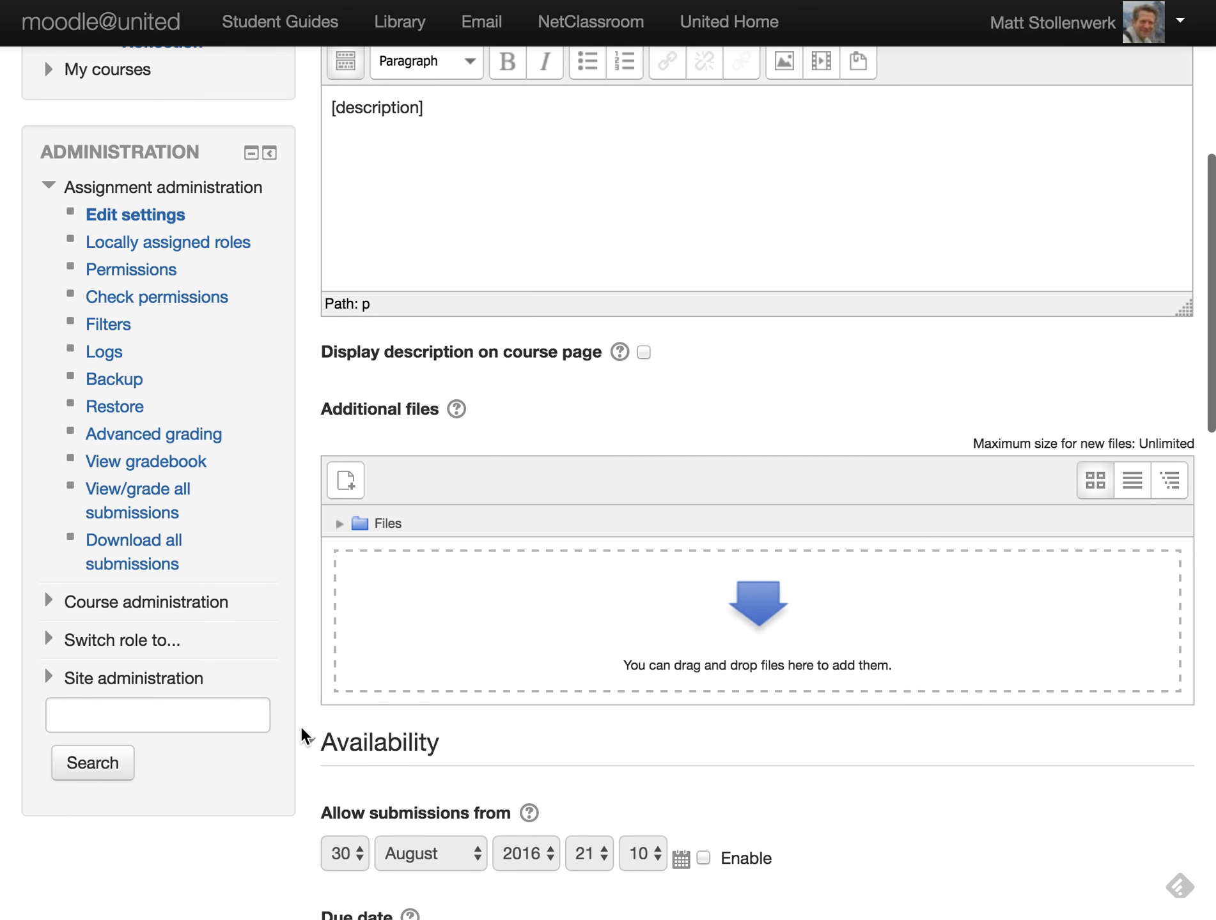
{"action": "scroll", "coordinate": [299, 641], "scroll_direction": "down", "scroll_amount": 11}
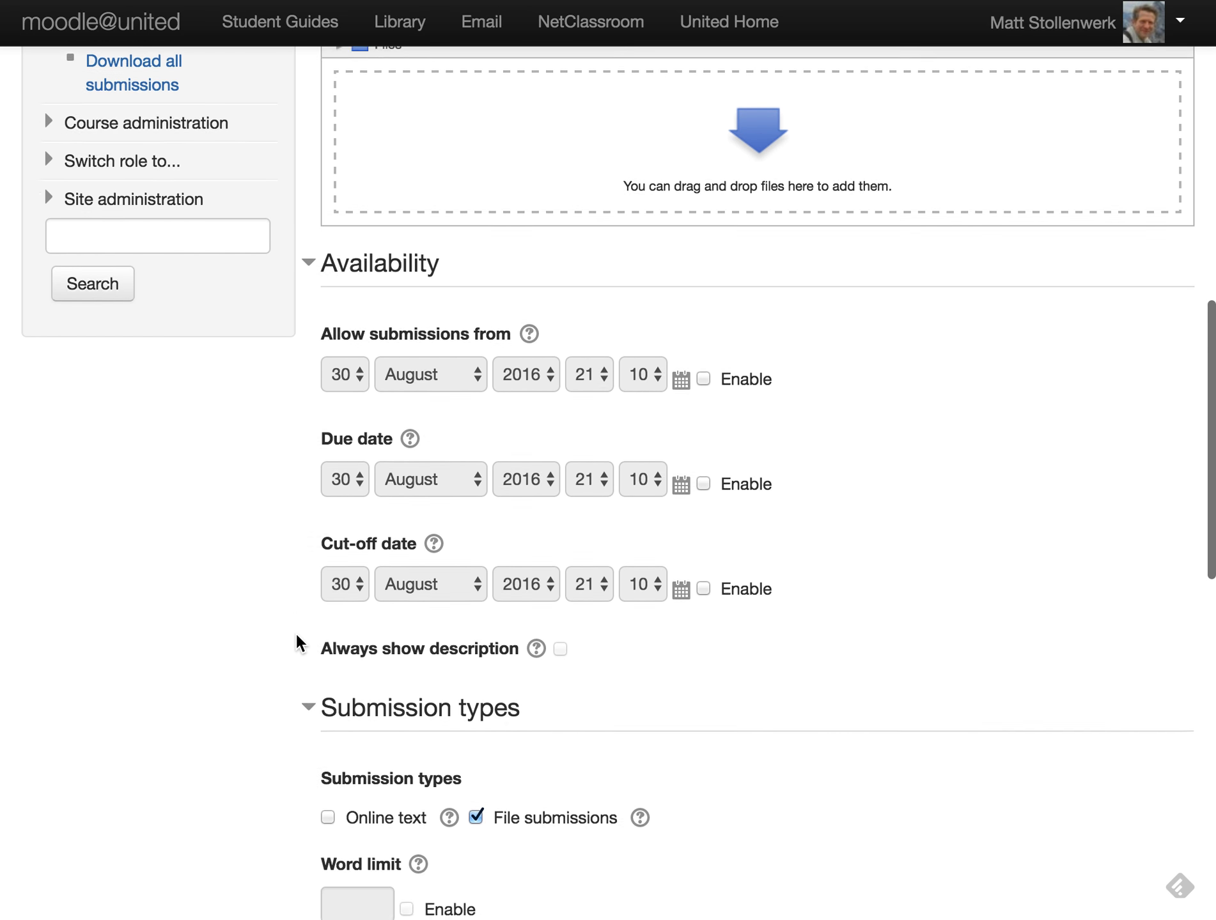
{"action": "scroll", "coordinate": [303, 658], "scroll_direction": "down", "scroll_amount": 2}
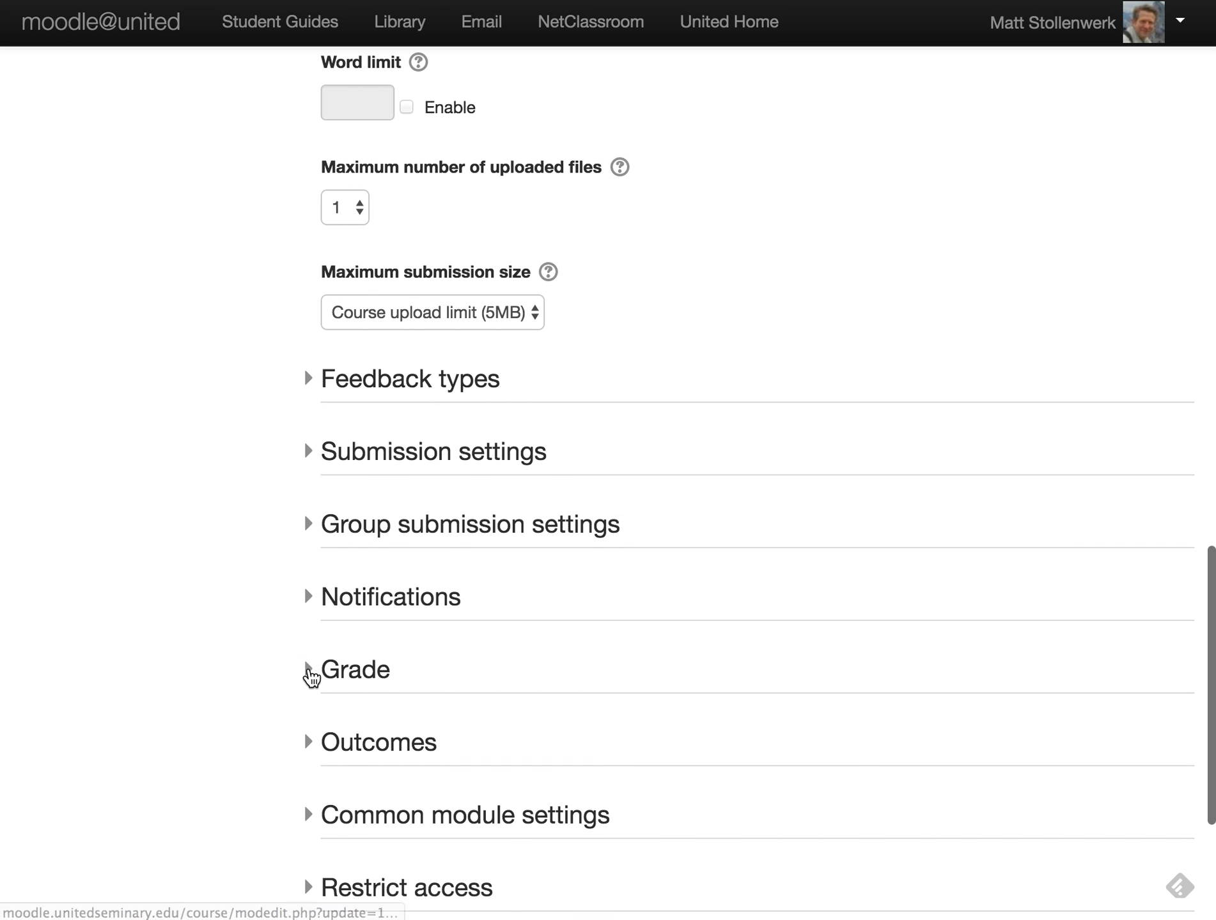
{"action": "left_click", "coordinate": [311, 671]}
{"action": "scroll", "coordinate": [579, 674], "scroll_direction": "down", "scroll_amount": 4}
{"action": "scroll", "coordinate": [639, 645], "scroll_direction": "down", "scroll_amount": 1}
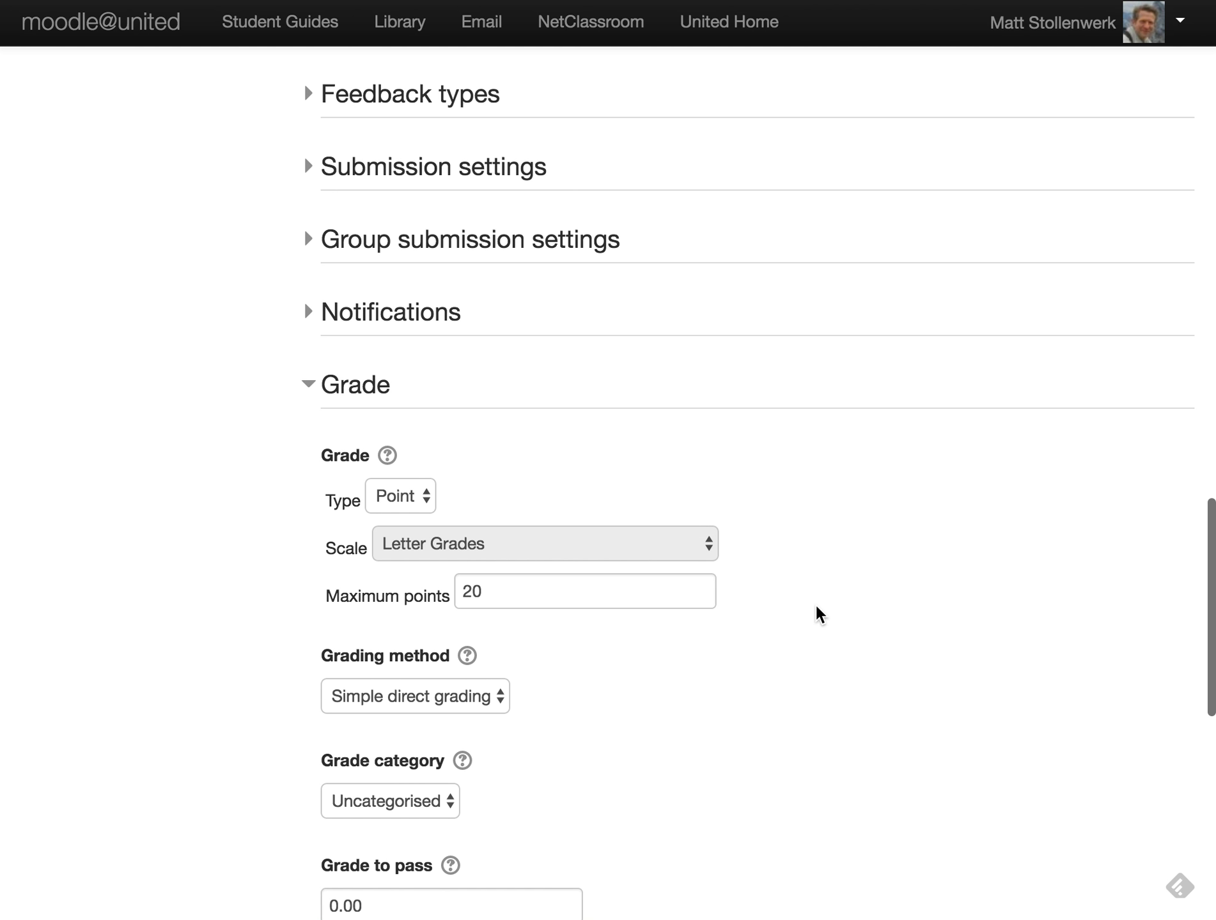
- Keep the grade type as Point with maximum points at 20
{"action": "left_click", "coordinate": [419, 495]}
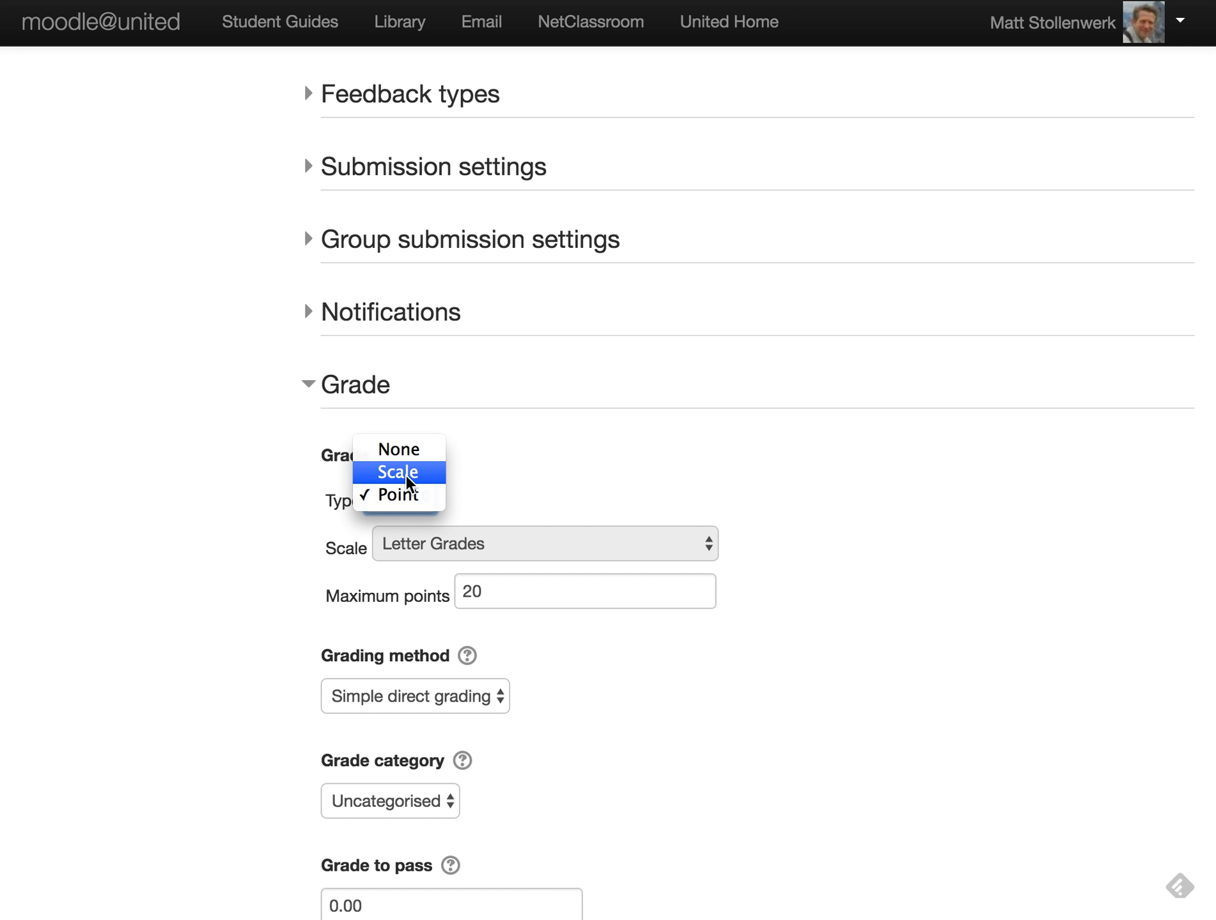
{"action": "left_click", "coordinate": [402, 496]}
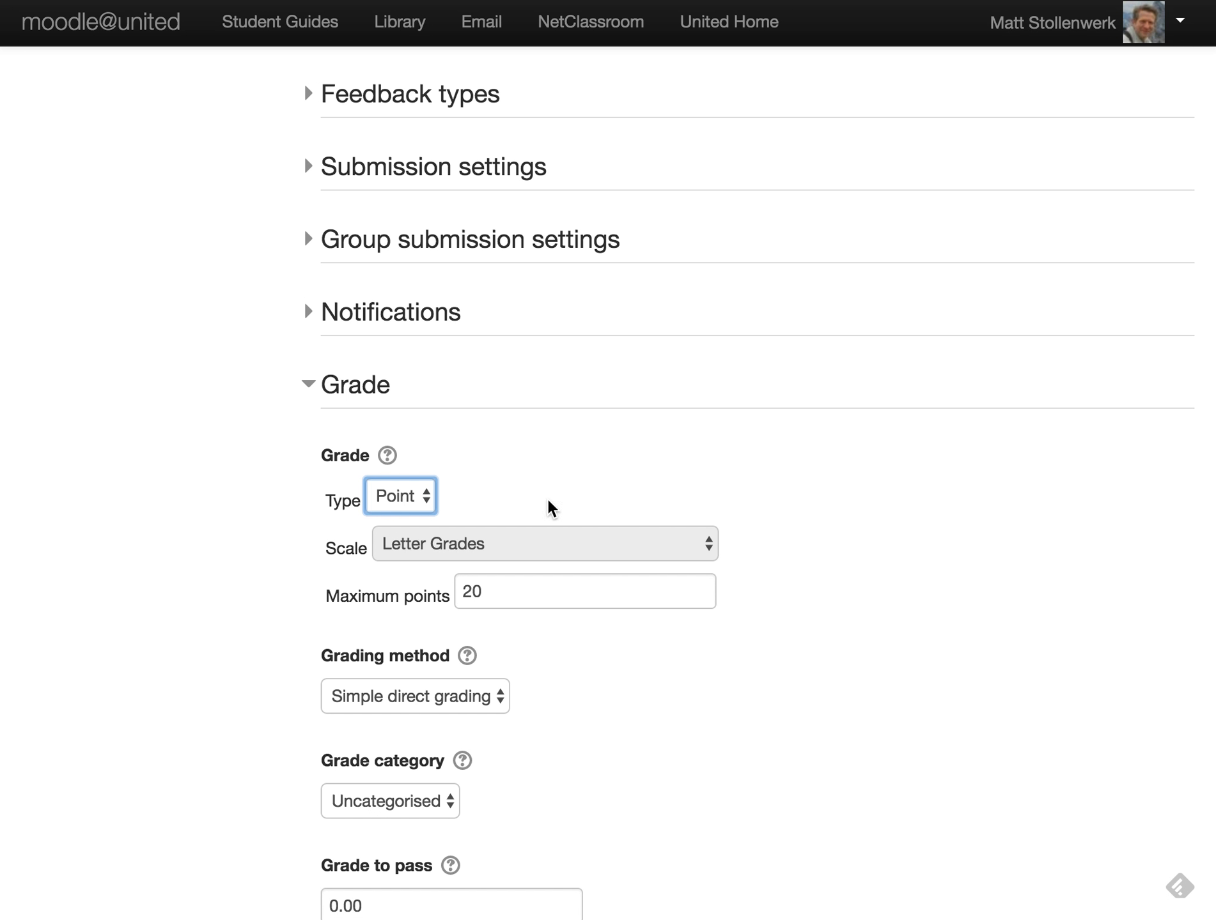
{"action": "left_click", "coordinate": [518, 595]}
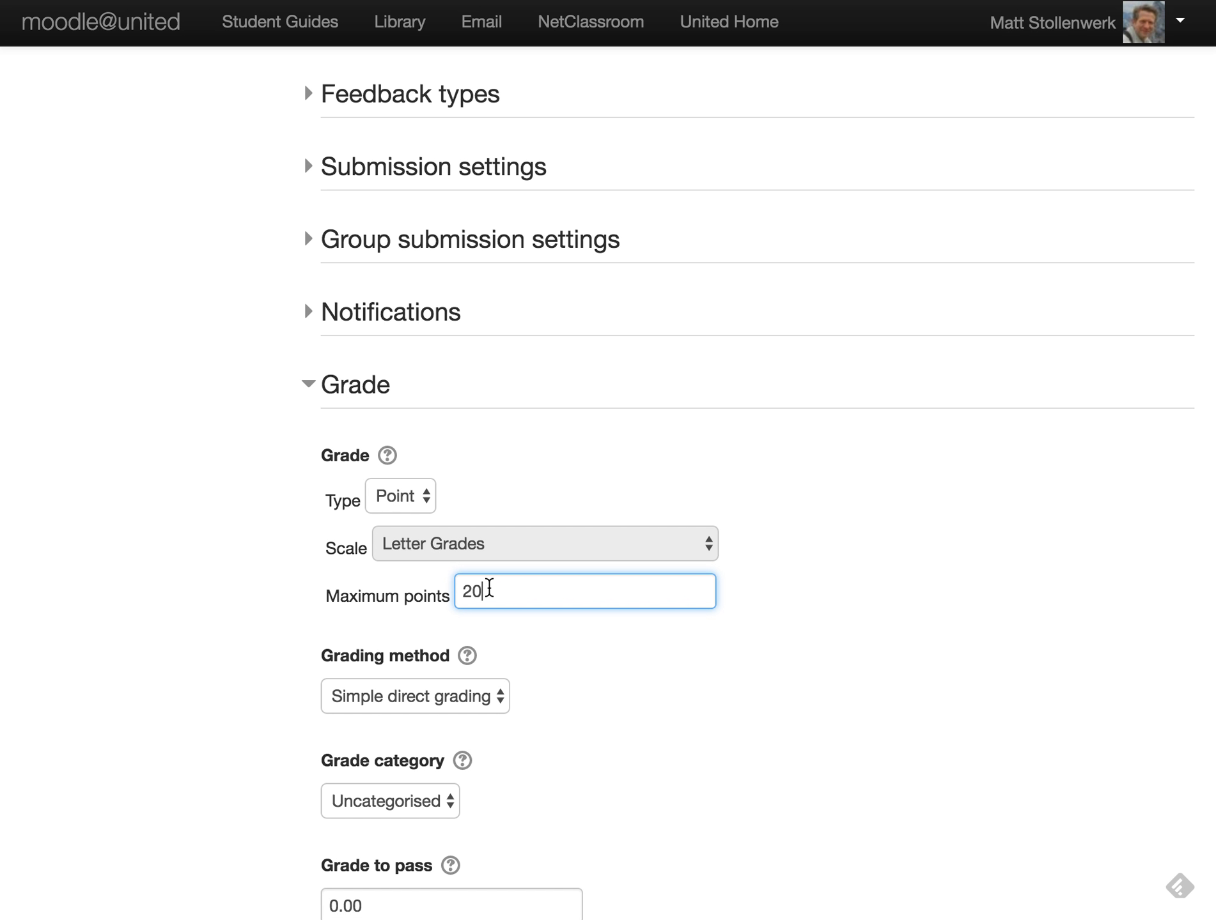
{"action": "left_click_drag", "start_coordinate": [489, 591], "coordinate": [449, 591]}
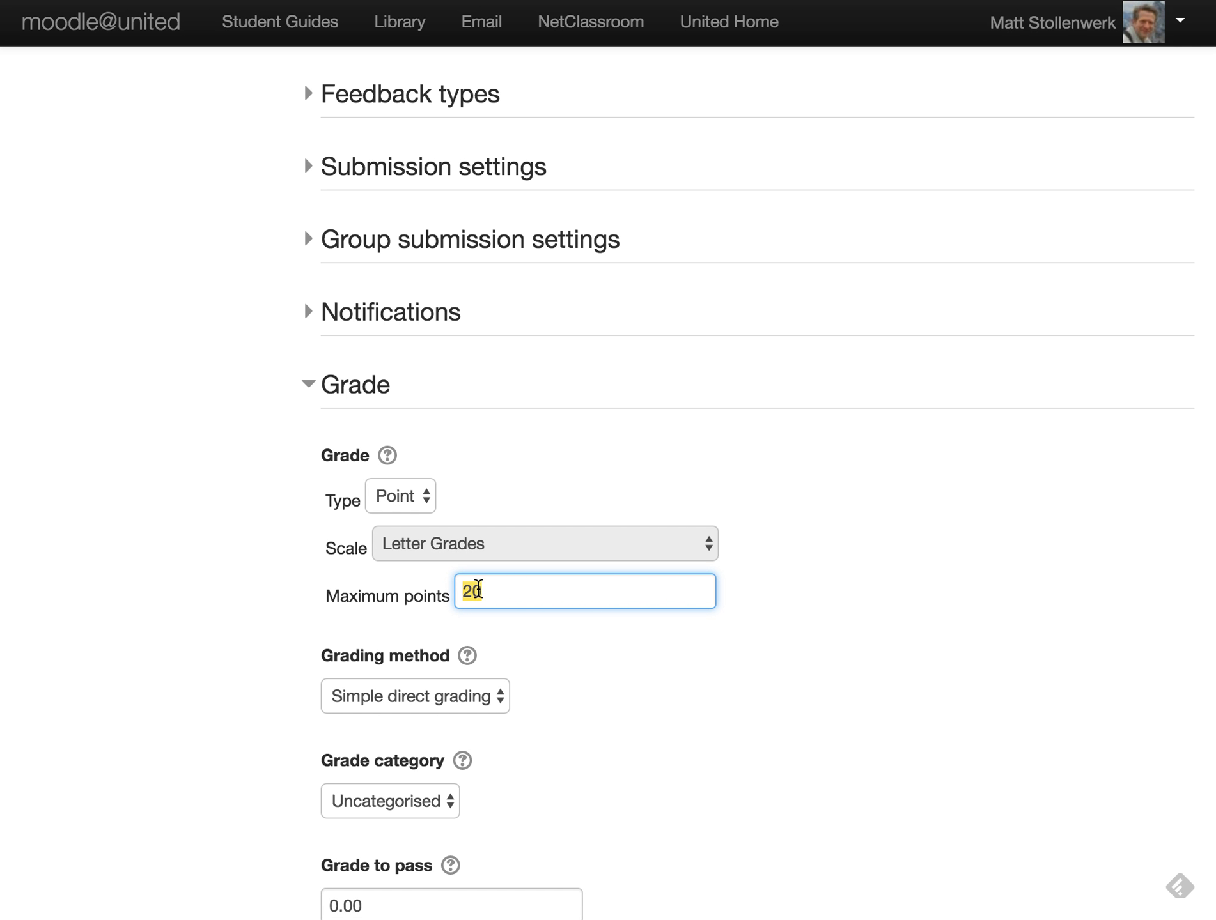
{"action": "left_click", "coordinate": [644, 683]}
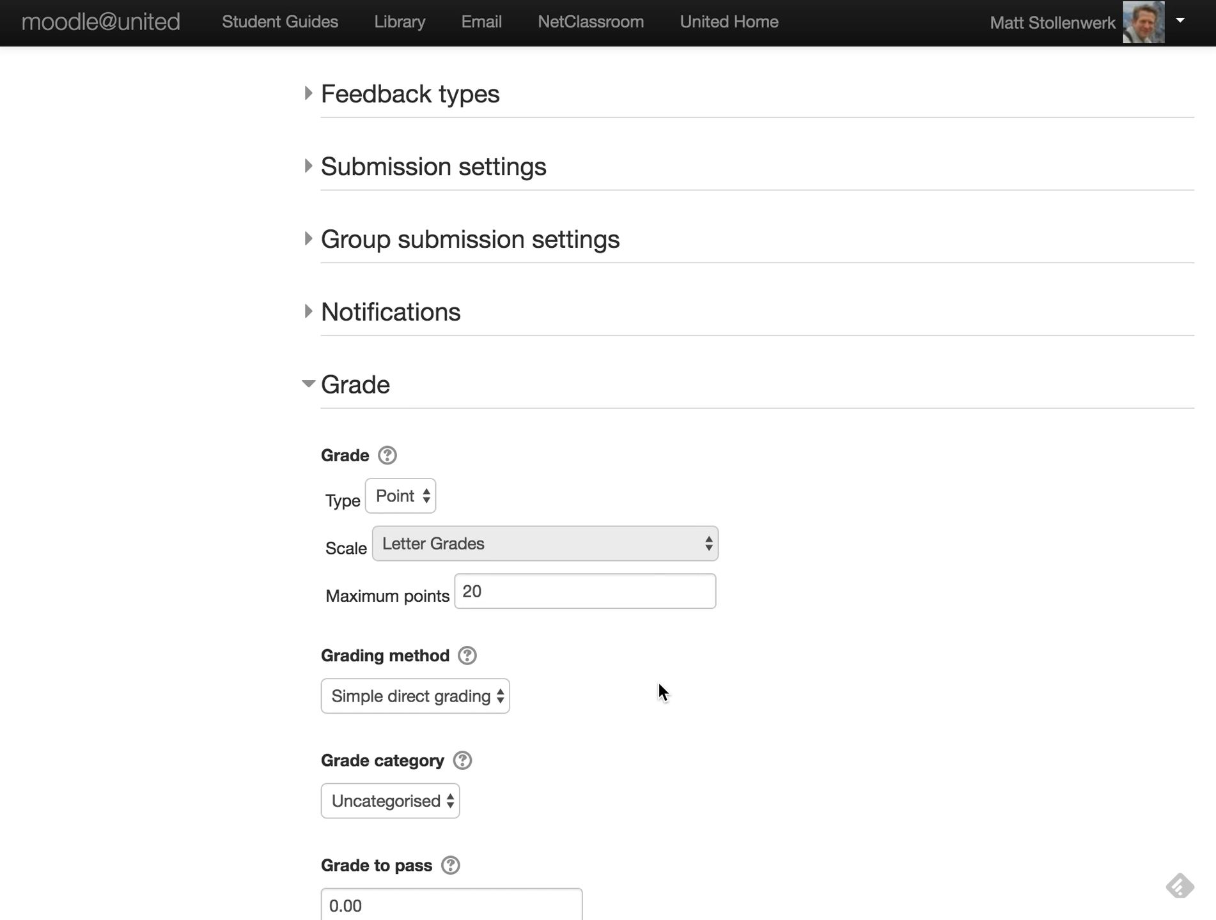
{"action": "scroll", "coordinate": [659, 689], "scroll_direction": "down", "scroll_amount": 9}
{"action": "scroll", "coordinate": [658, 685], "scroll_direction": "up", "scroll_amount": 7}
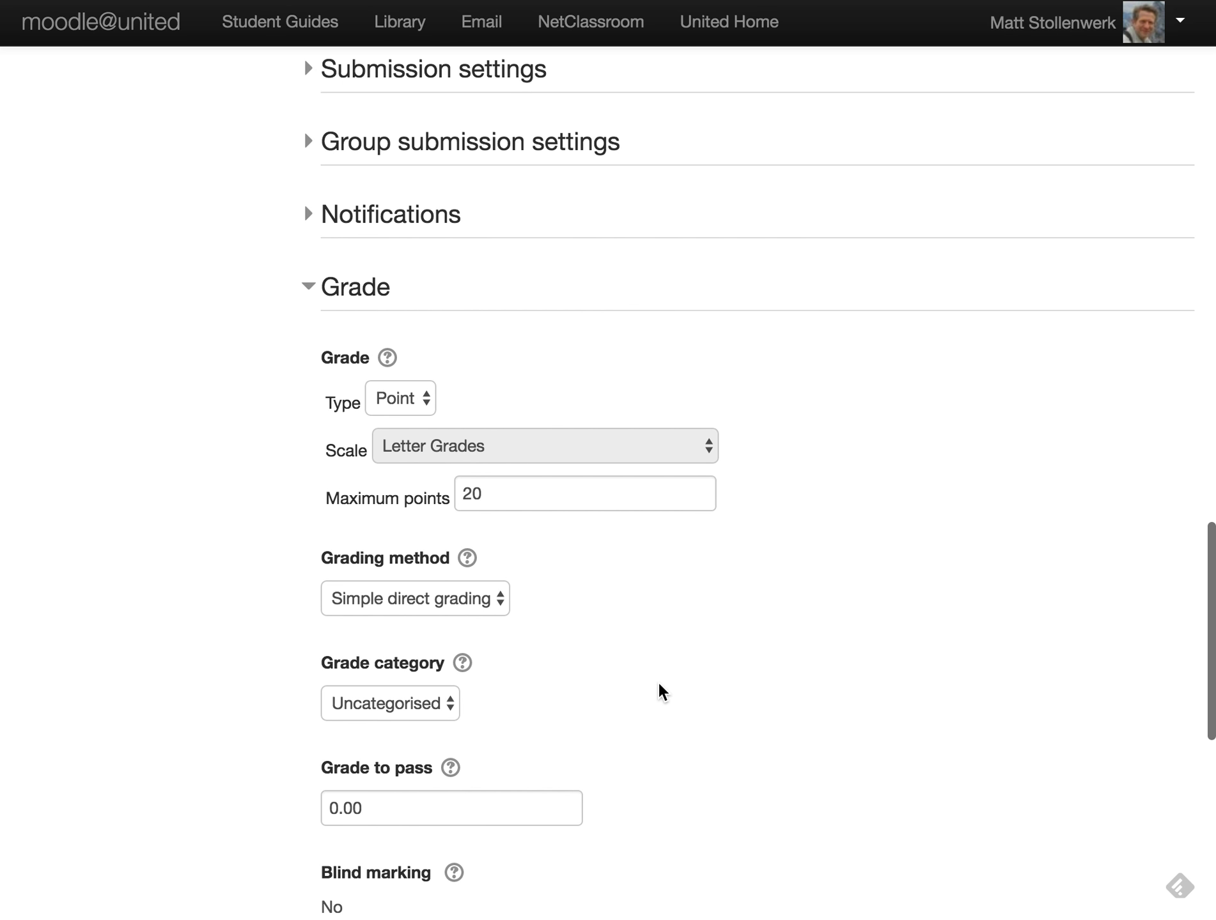
{"action": "scroll", "coordinate": [659, 685], "scroll_direction": "down", "scroll_amount": 10}
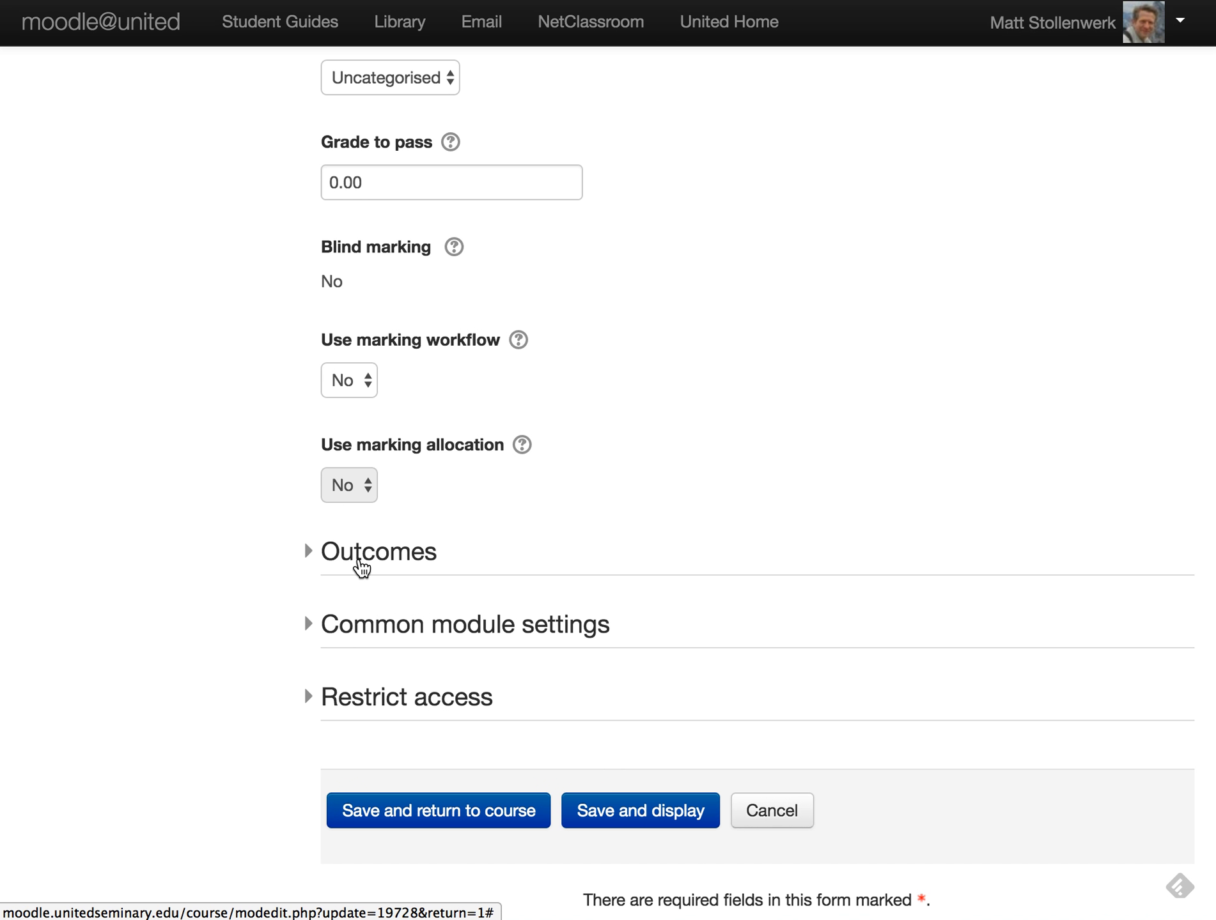
- Tick only the MAPMT4 outcome, leave MV1 unticked, and save and return to the course
{"action": "left_click", "coordinate": [369, 558]}
{"action": "scroll", "coordinate": [618, 621], "scroll_direction": "down", "scroll_amount": 3}
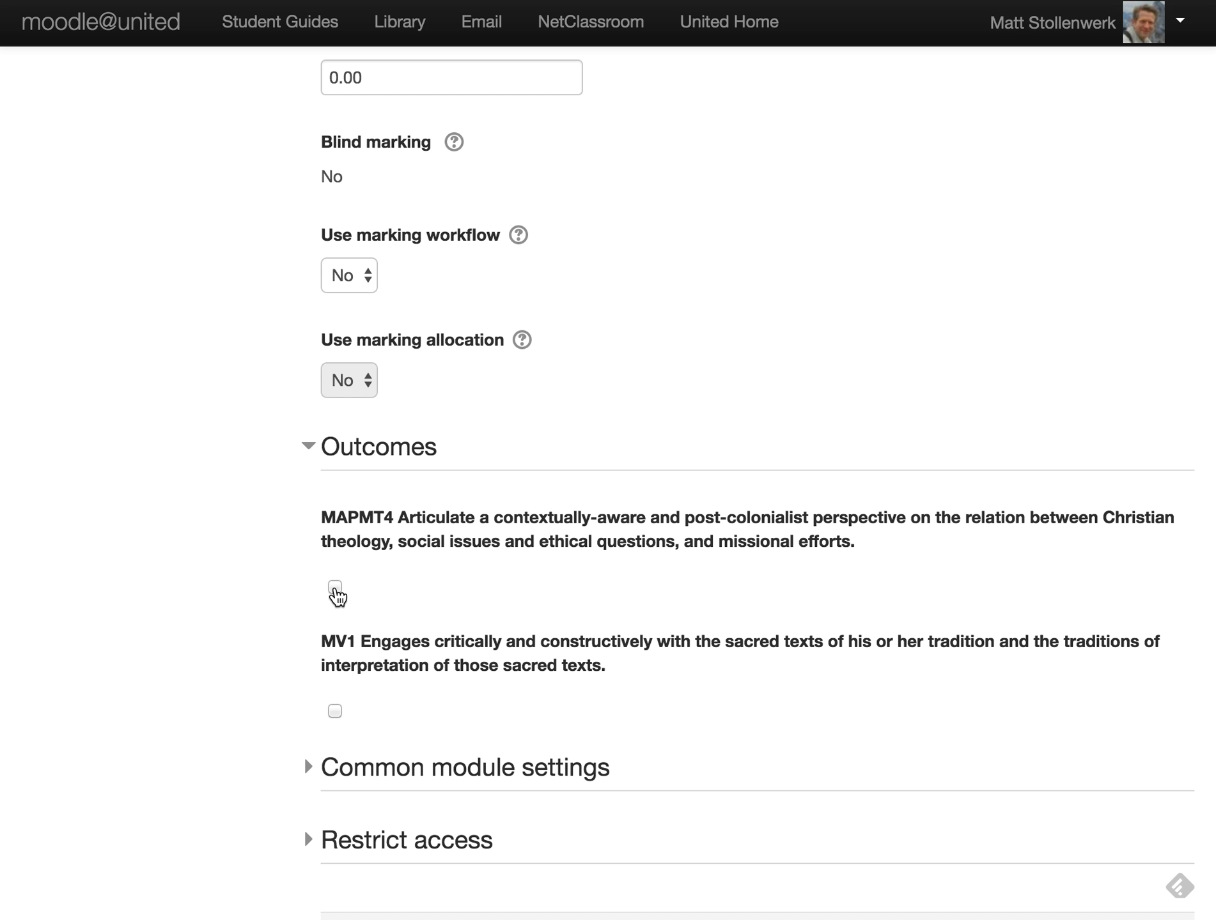
{"action": "left_click", "coordinate": [335, 588]}
{"action": "left_click", "coordinate": [335, 712]}
{"action": "left_click", "coordinate": [335, 711]}
{"action": "scroll", "coordinate": [554, 686], "scroll_direction": "down", "scroll_amount": 5}
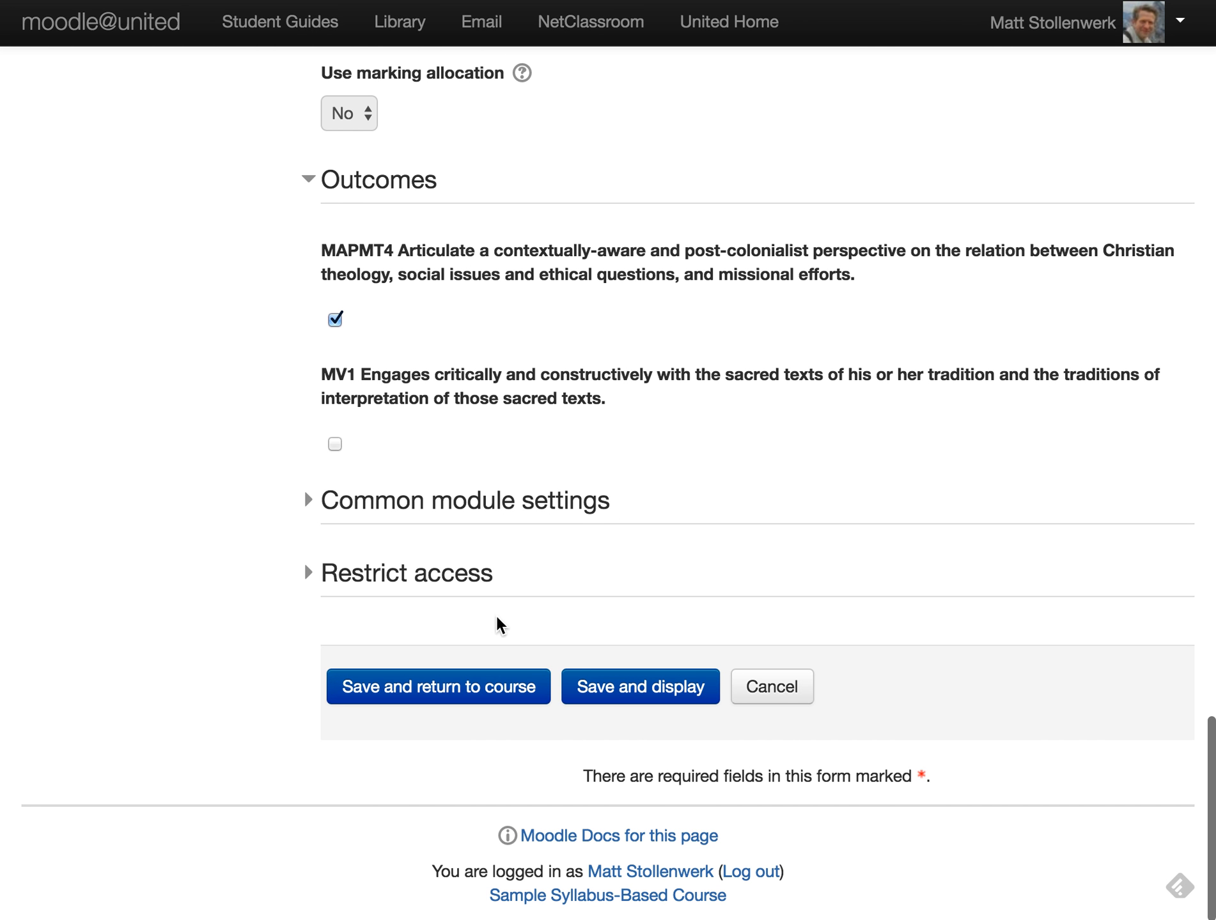
{"action": "left_click", "coordinate": [501, 689]}
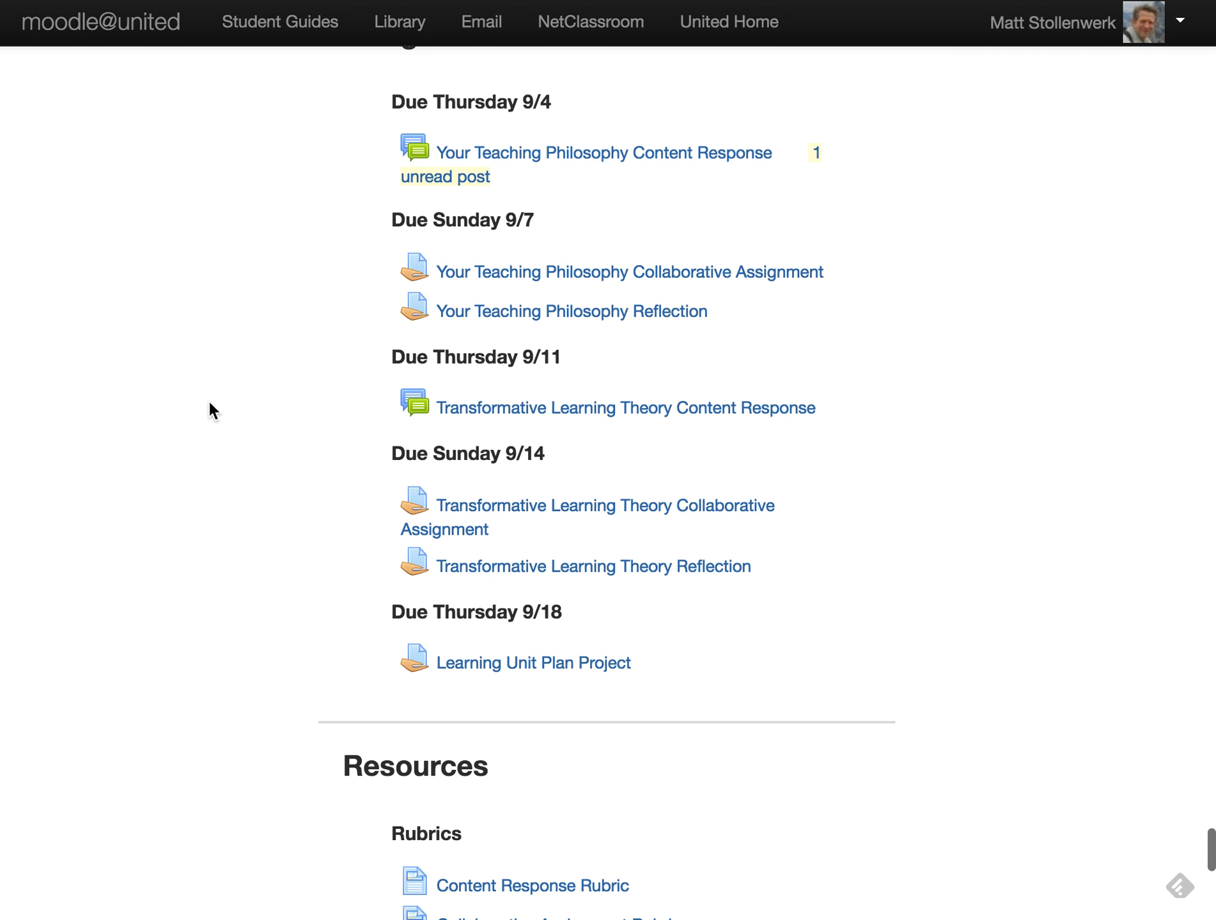
- Scroll up the course page to the Course administration block
{"action": "scroll", "coordinate": [300, 409], "scroll_direction": "up", "scroll_amount": 15}
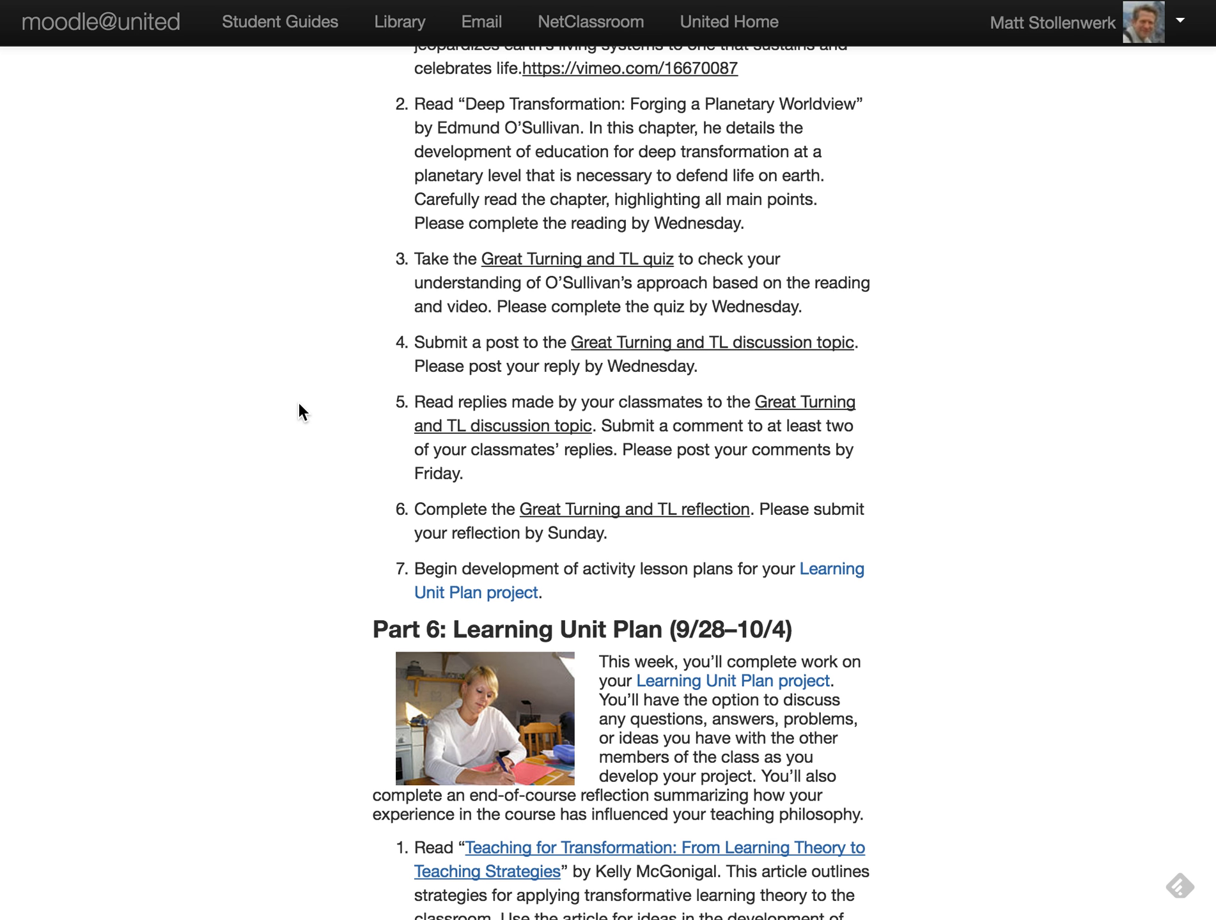
{"action": "scroll", "coordinate": [299, 406], "scroll_direction": "up", "scroll_amount": 3}
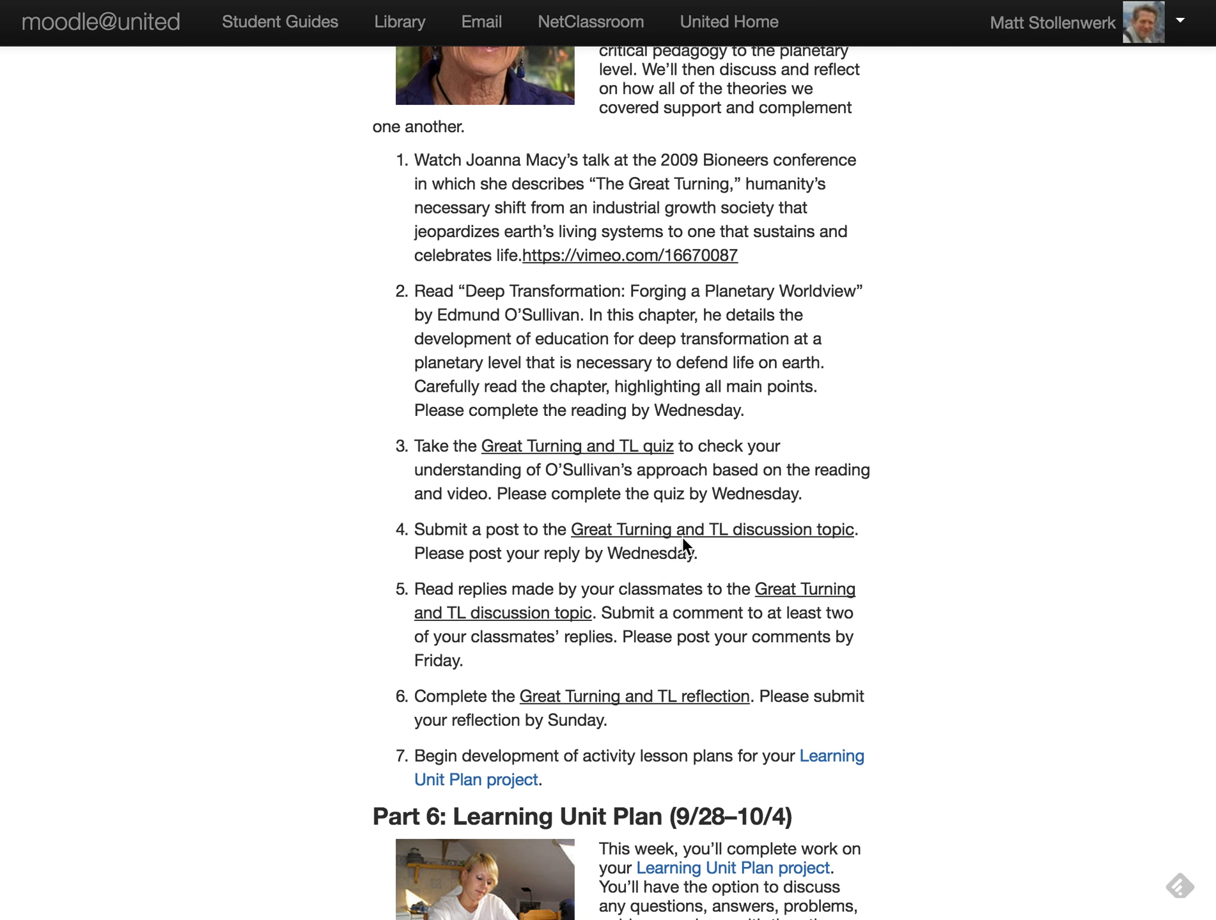
{"action": "scroll", "coordinate": [456, 563], "scroll_direction": "up", "scroll_amount": 20}
{"action": "scroll", "coordinate": [455, 492], "scroll_direction": "up", "scroll_amount": 20}
{"action": "scroll", "coordinate": [455, 492], "scroll_direction": "down", "scroll_amount": 7}
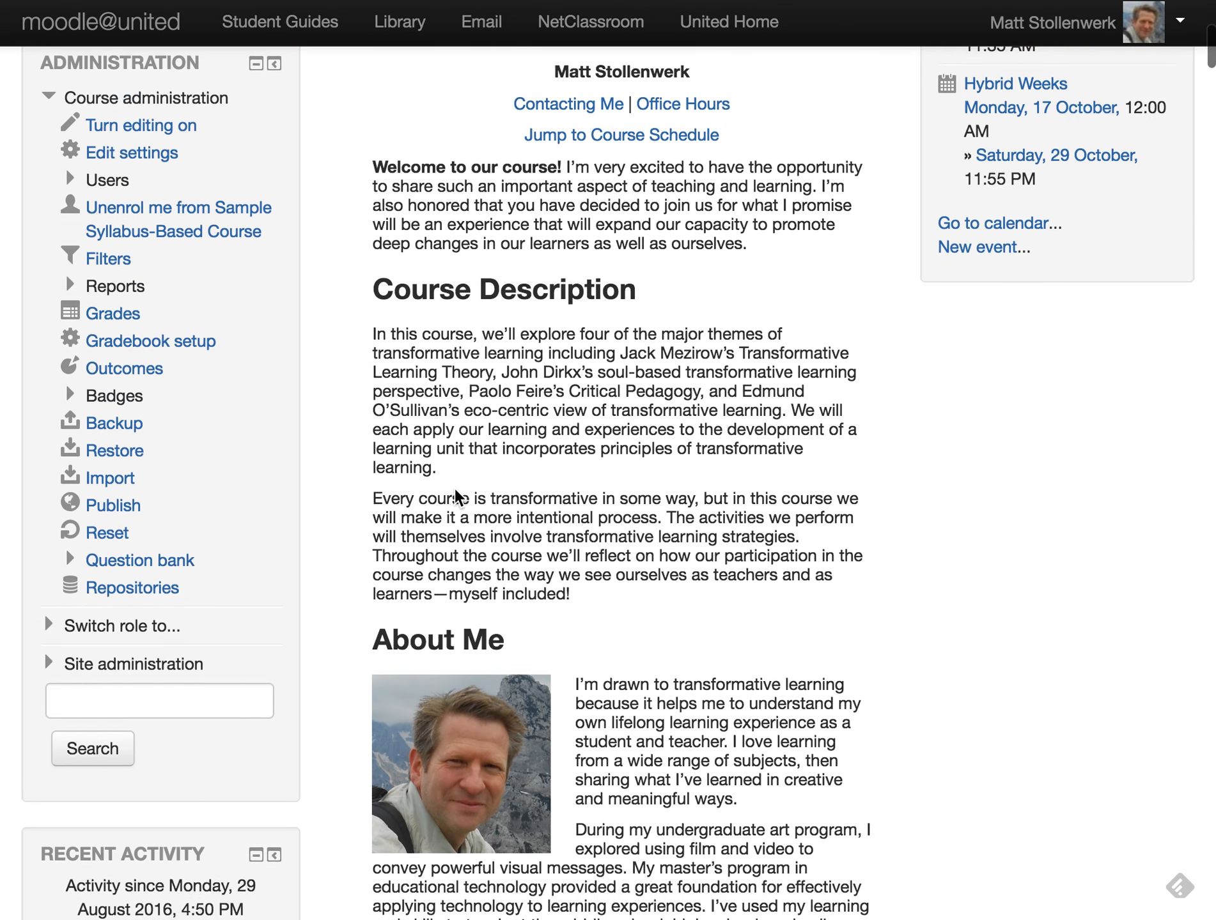
{"action": "scroll", "coordinate": [455, 492], "scroll_direction": "up", "scroll_amount": 2}
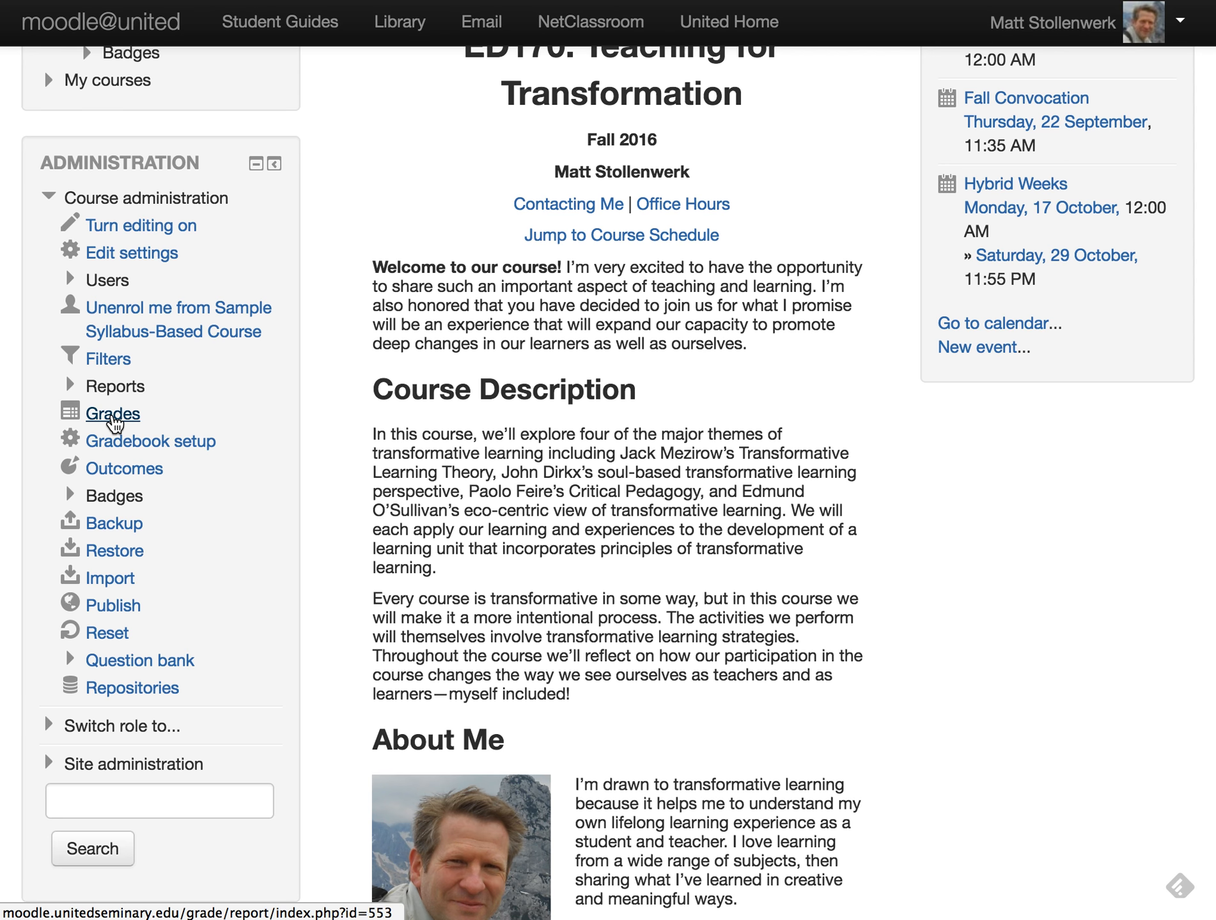
- Check the gradebook's Grade letters page: A from 93–100% down to F at 0–59.99%
{"action": "left_click", "coordinate": [113, 421]}
{"action": "scroll", "coordinate": [152, 573], "scroll_direction": "down", "scroll_amount": 3}
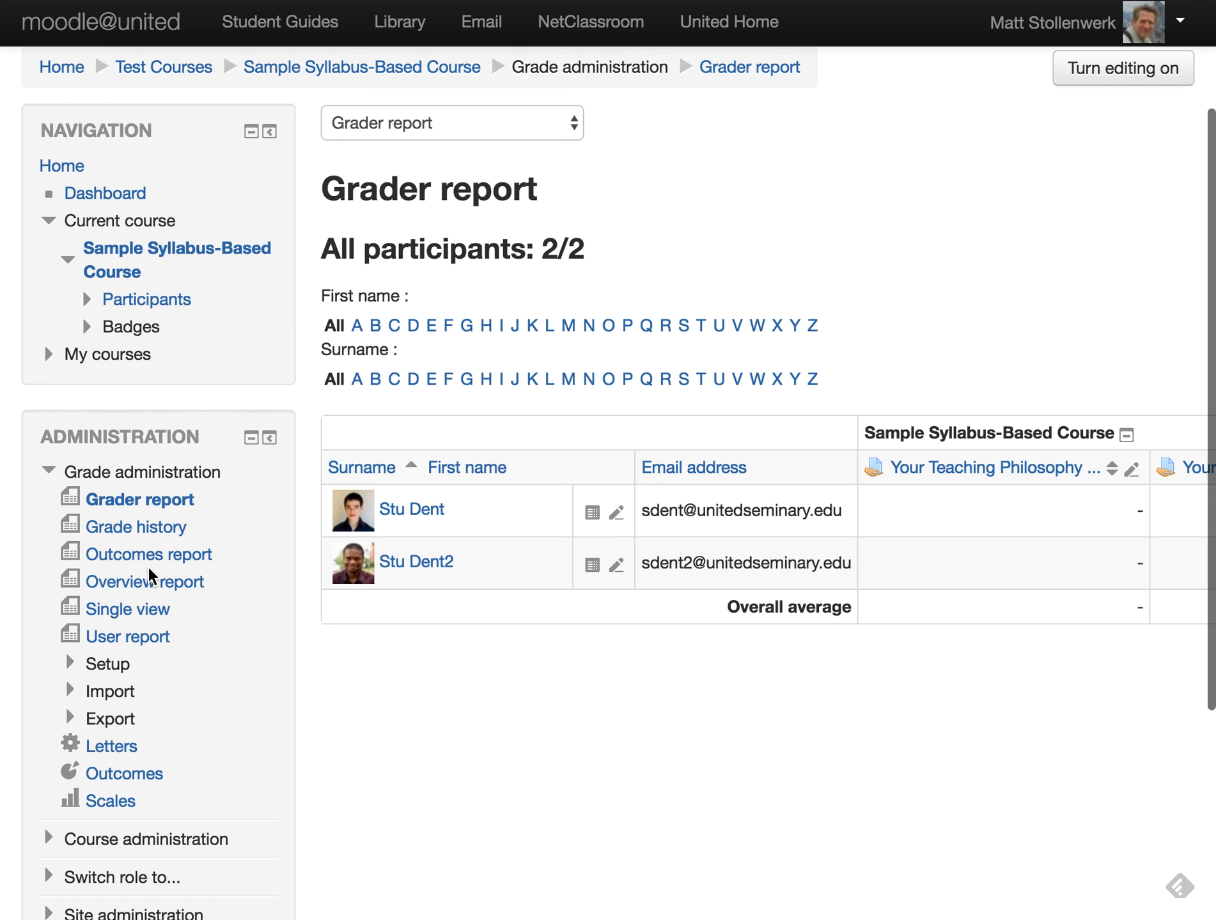
{"action": "scroll", "coordinate": [147, 567], "scroll_direction": "down", "scroll_amount": 2}
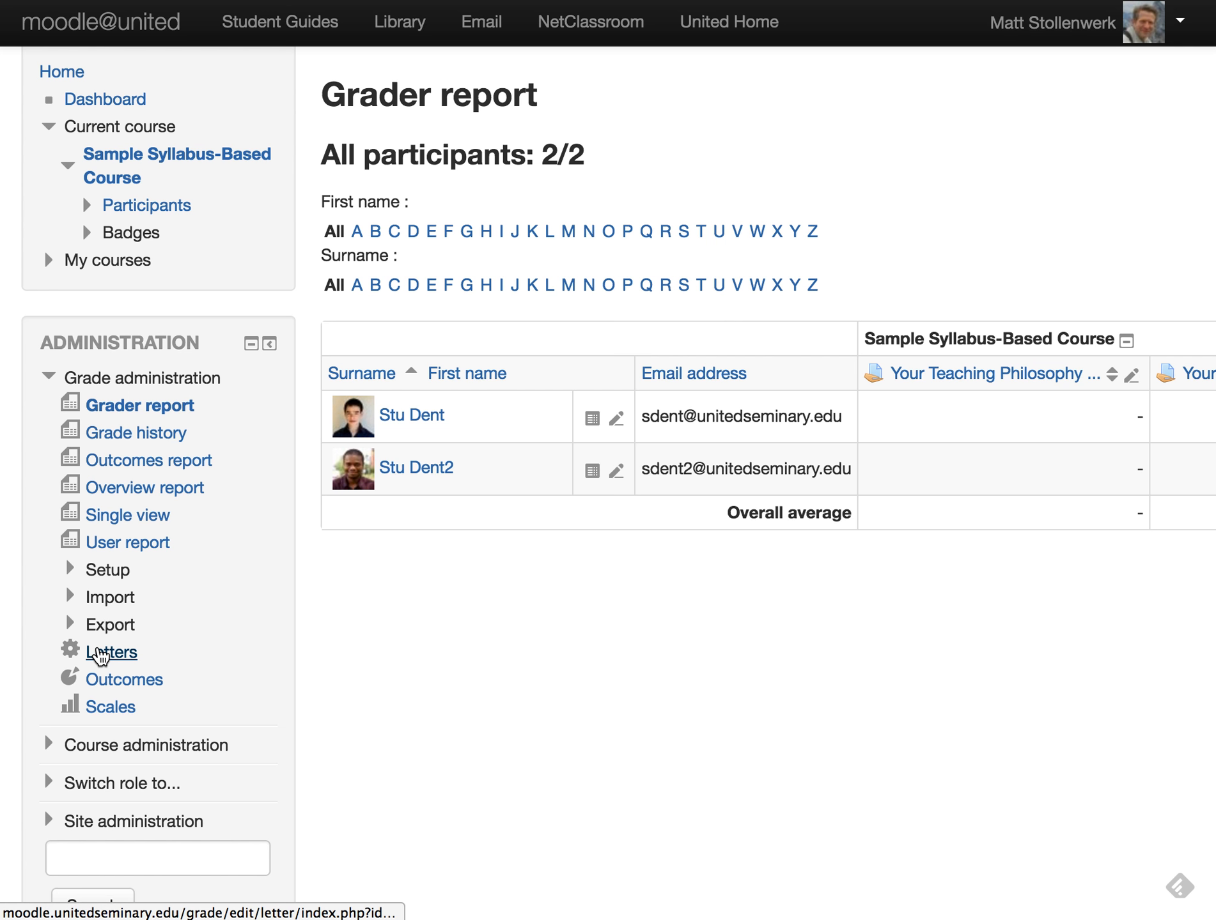
{"action": "left_click", "coordinate": [99, 654]}
{"action": "scroll", "coordinate": [443, 700], "scroll_direction": "down", "scroll_amount": 5}
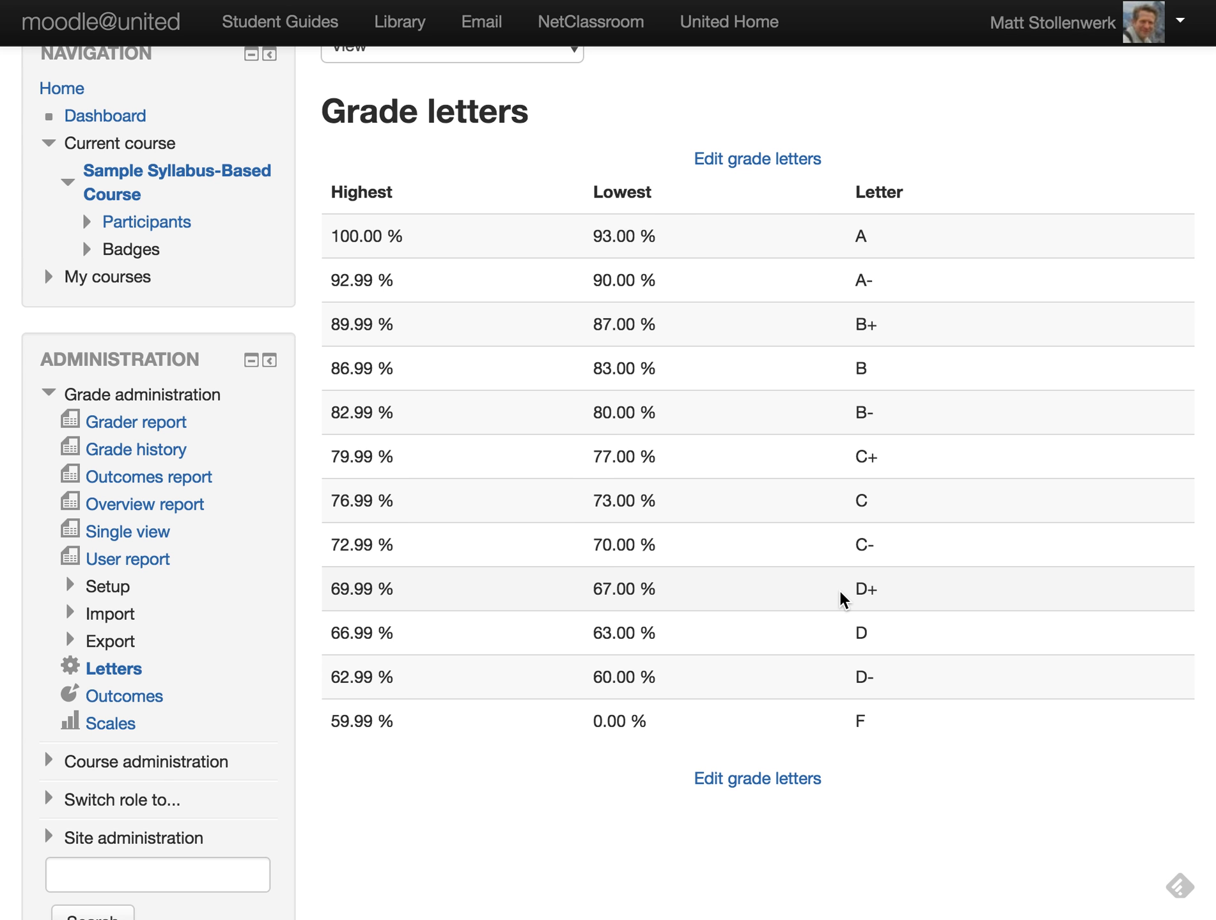
{"action": "scroll", "coordinate": [844, 599], "scroll_direction": "up", "scroll_amount": 5}
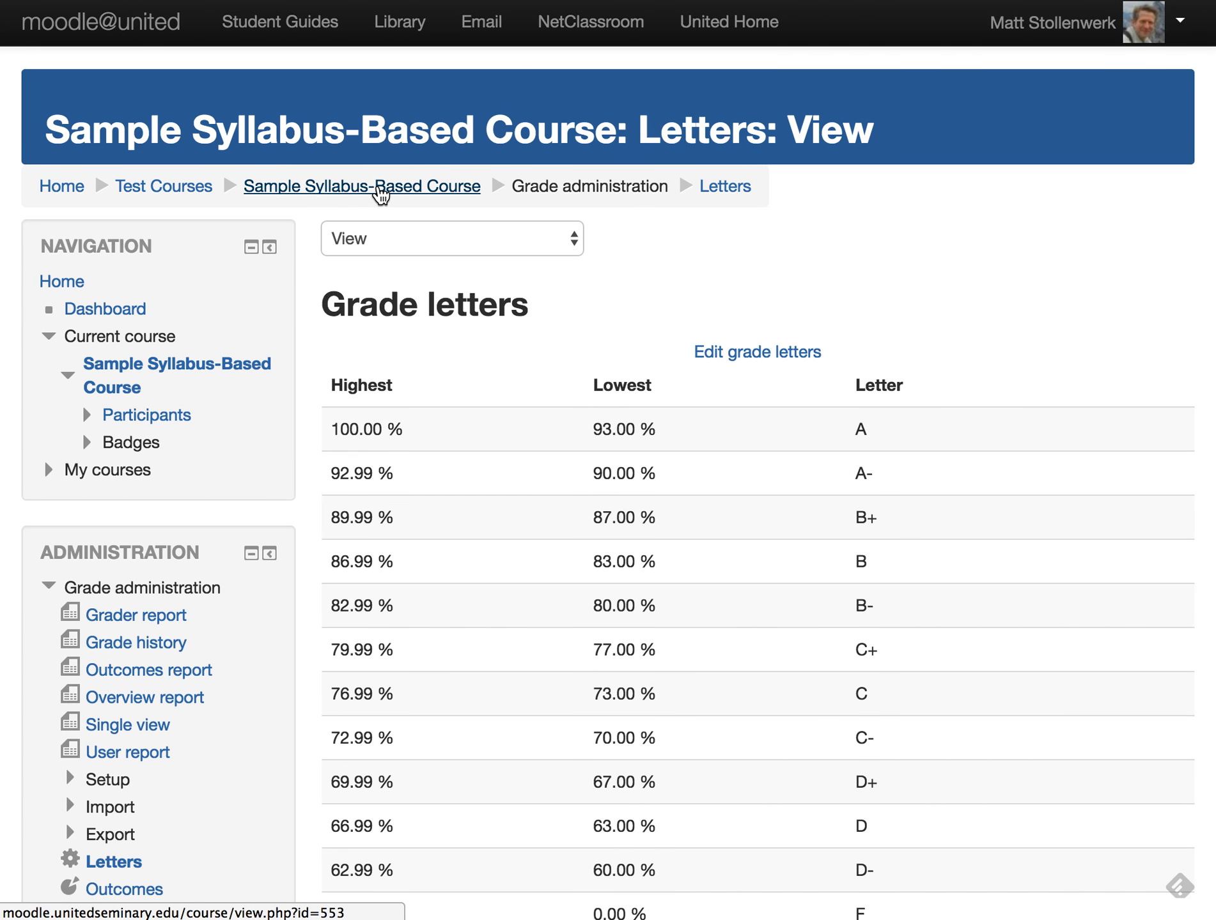
{"action": "left_click", "coordinate": [381, 194]}
- Scroll to Assignments and open the Transformative Learning Theory Reflection assignment
{"action": "scroll", "coordinate": [436, 623], "scroll_direction": "down", "scroll_amount": 20}
{"action": "scroll", "coordinate": [435, 617], "scroll_direction": "down", "scroll_amount": 20}
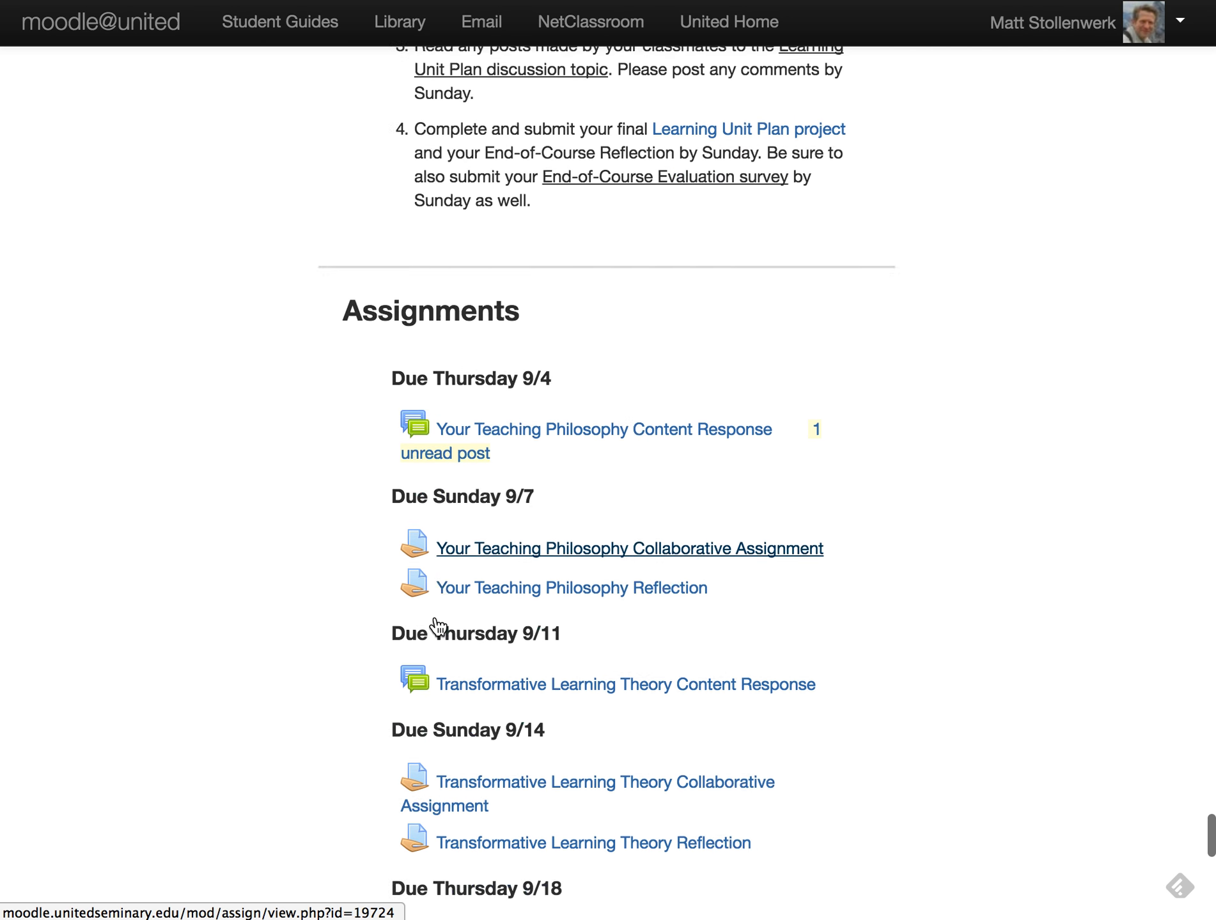
{"action": "scroll", "coordinate": [436, 623], "scroll_direction": "down", "scroll_amount": 10}
{"action": "scroll", "coordinate": [510, 415], "scroll_direction": "up", "scroll_amount": 1}
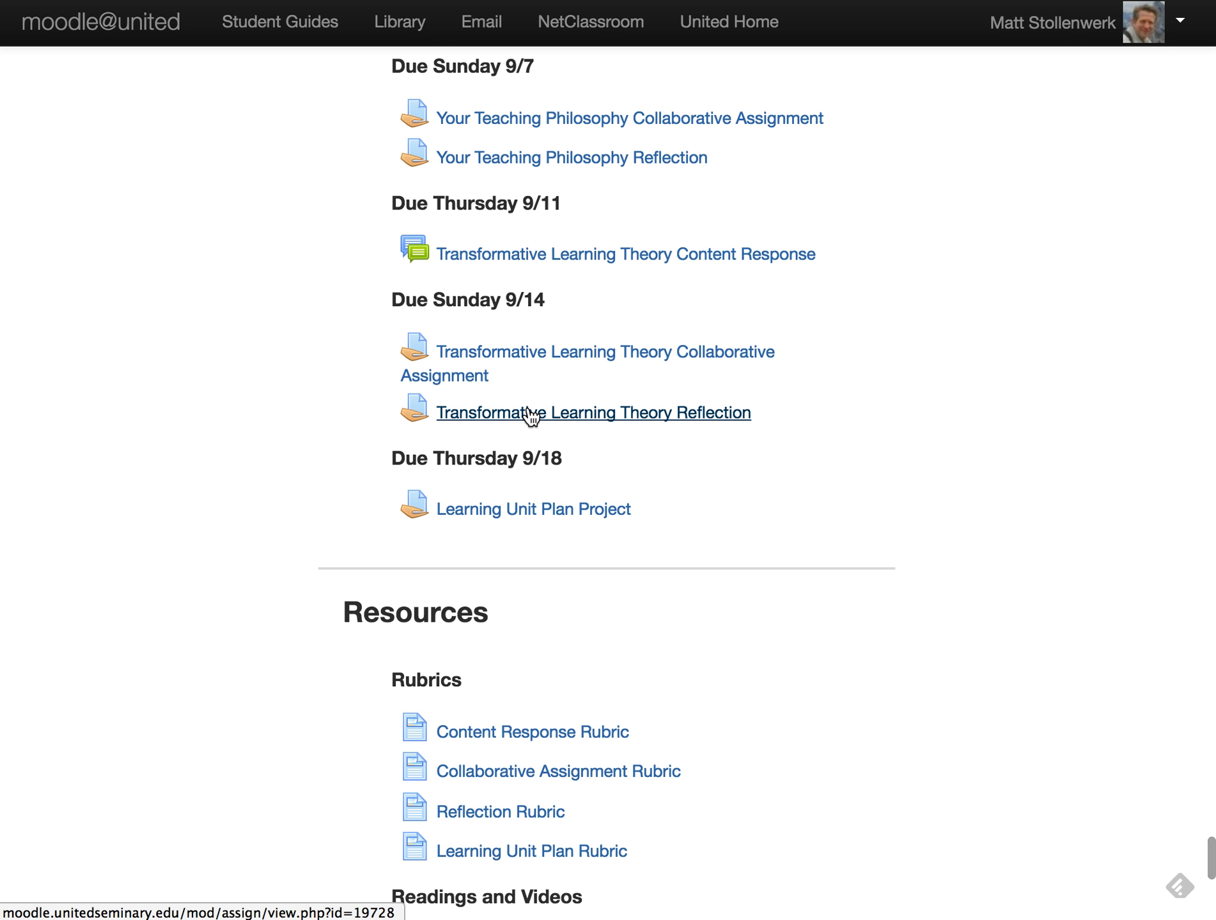
{"action": "left_click", "coordinate": [530, 414]}
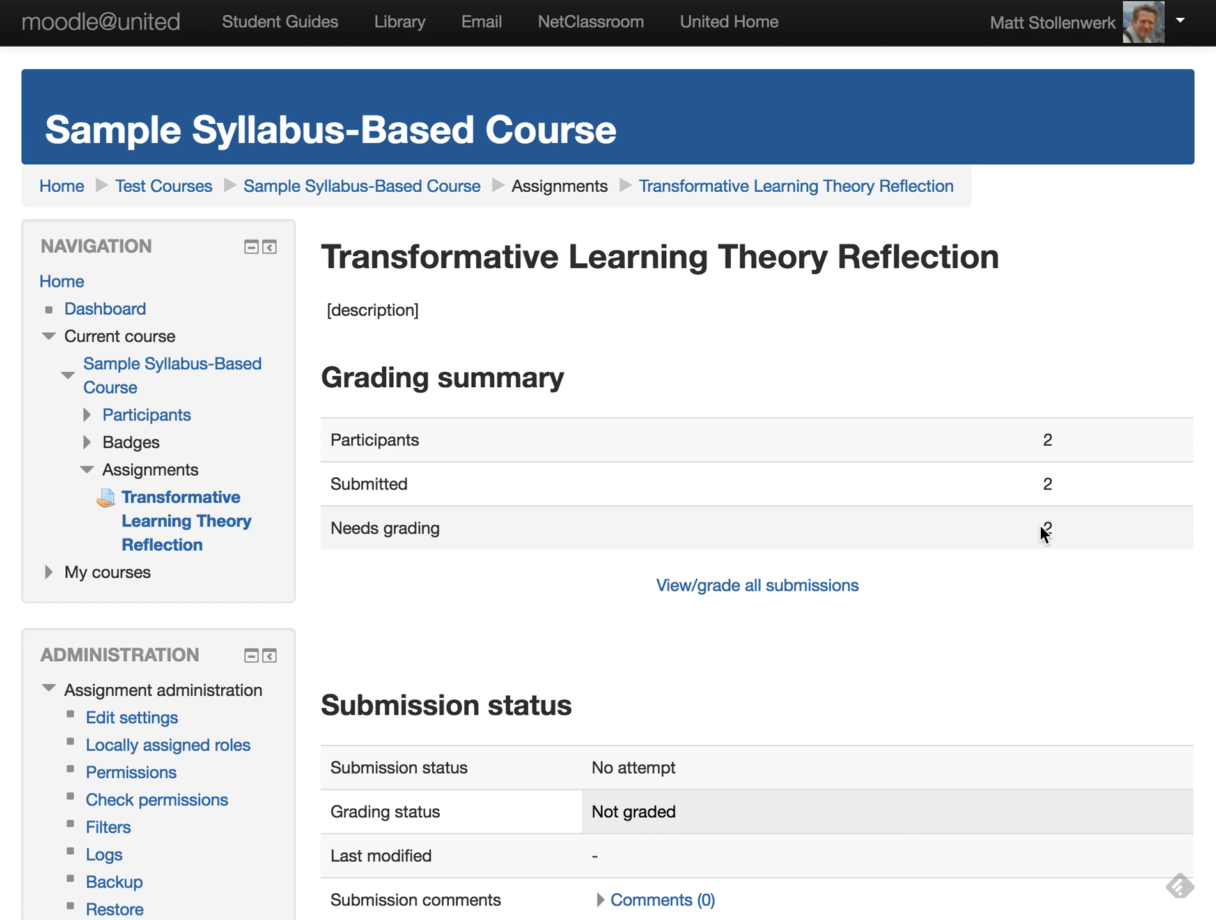
{"action": "left_click", "coordinate": [773, 594]}
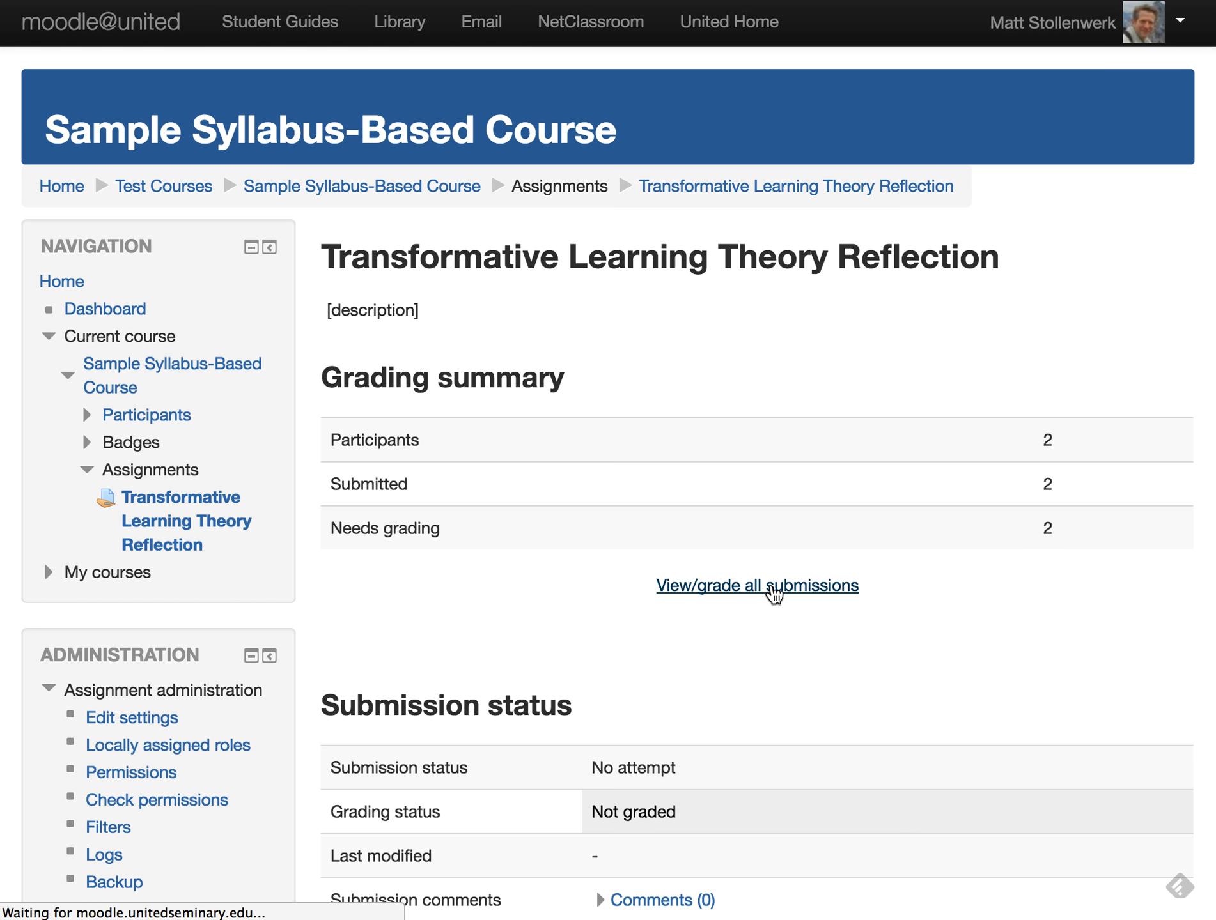
{"action": "scroll", "coordinate": [764, 660], "scroll_direction": "down", "scroll_amount": 10}
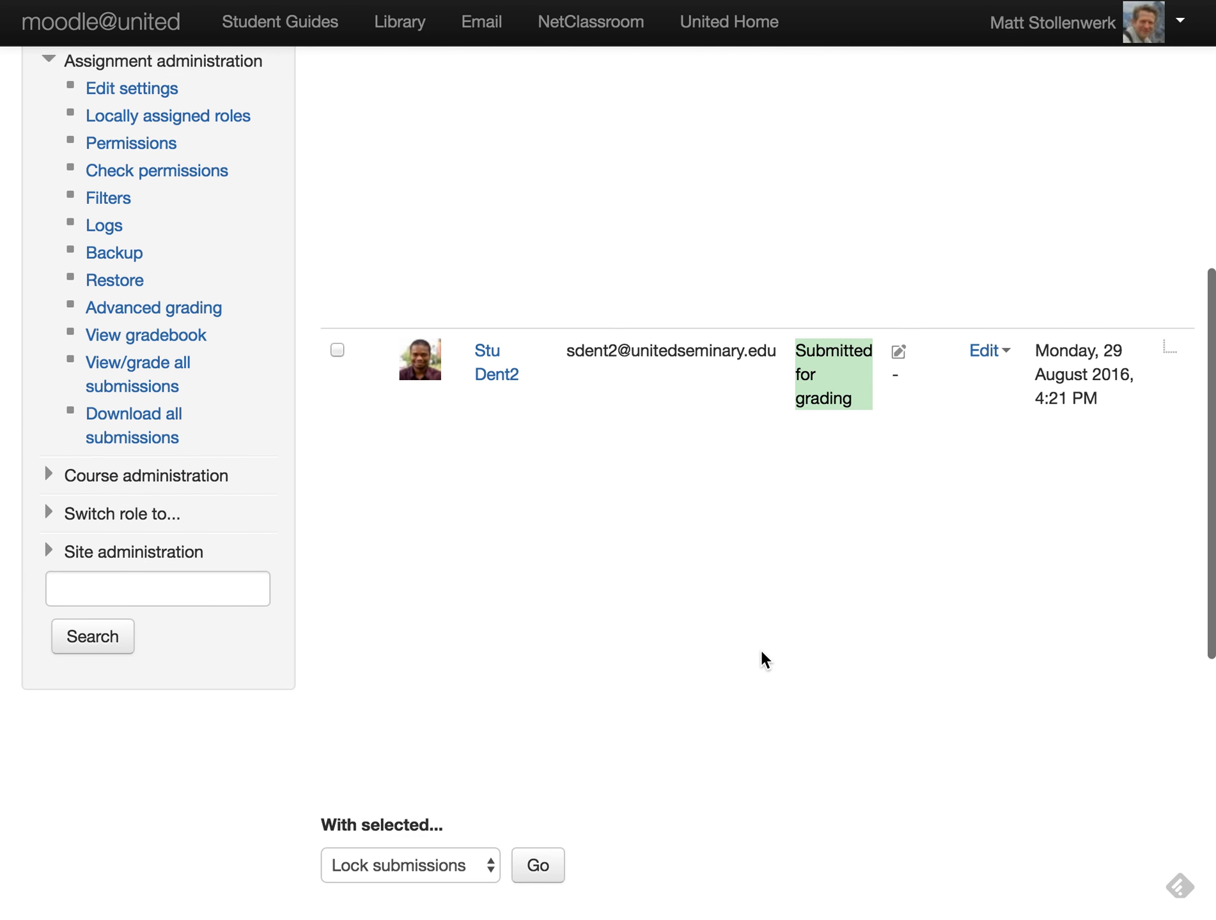
{"action": "scroll", "coordinate": [760, 656], "scroll_direction": "up", "scroll_amount": 5}
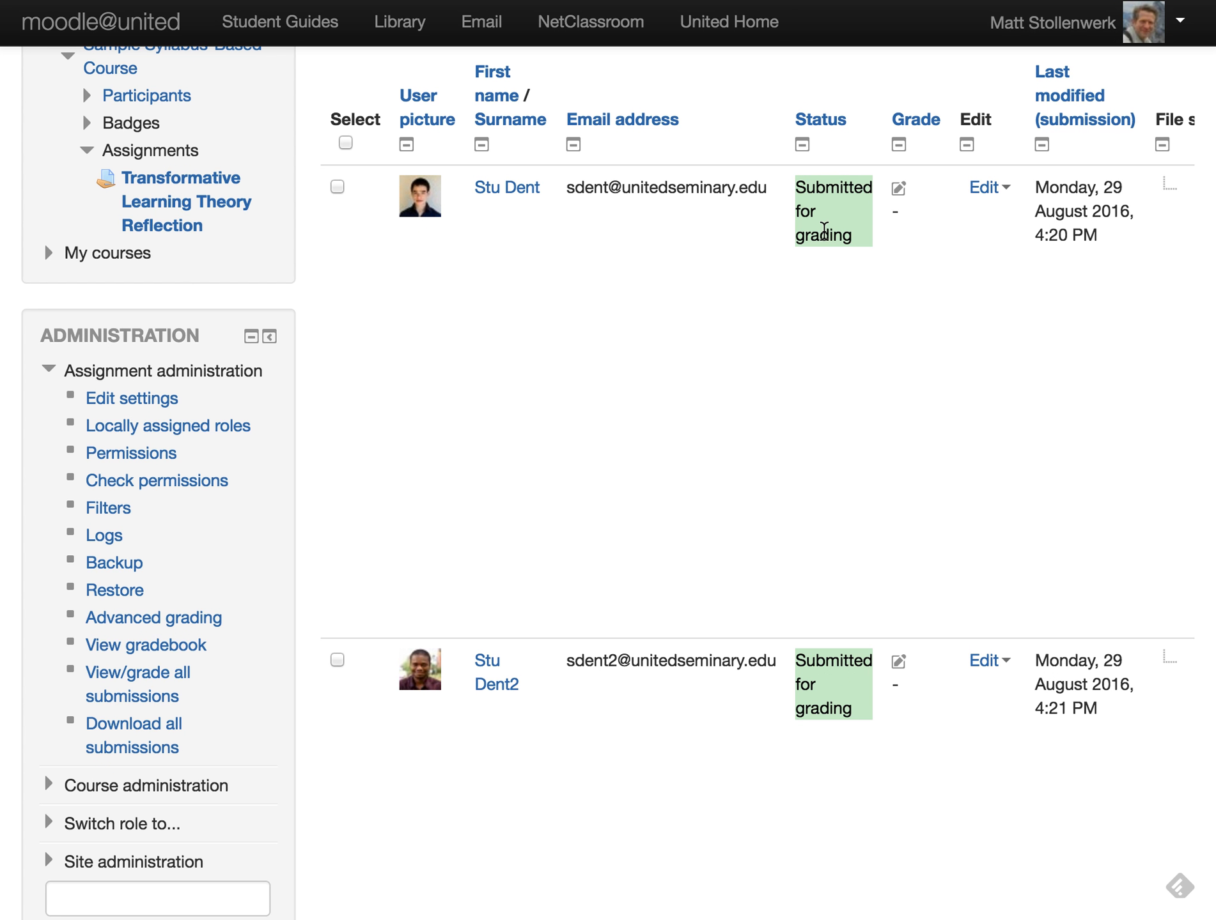
{"action": "scroll", "coordinate": [862, 240], "scroll_direction": "right", "scroll_amount": 4}
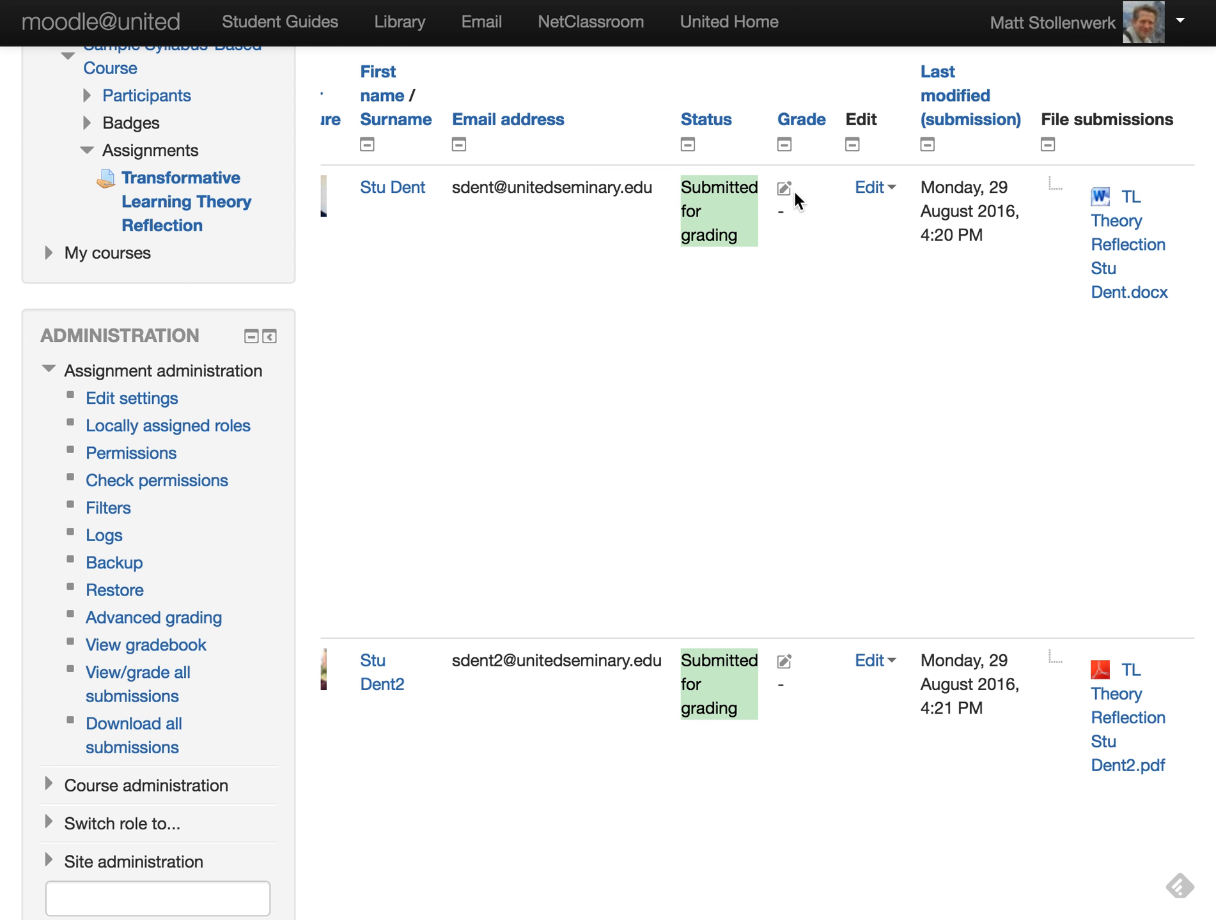
{"action": "scroll", "coordinate": [843, 236], "scroll_direction": "right", "scroll_amount": 2}
{"action": "scroll", "coordinate": [843, 236], "scroll_direction": "right", "scroll_amount": 3}
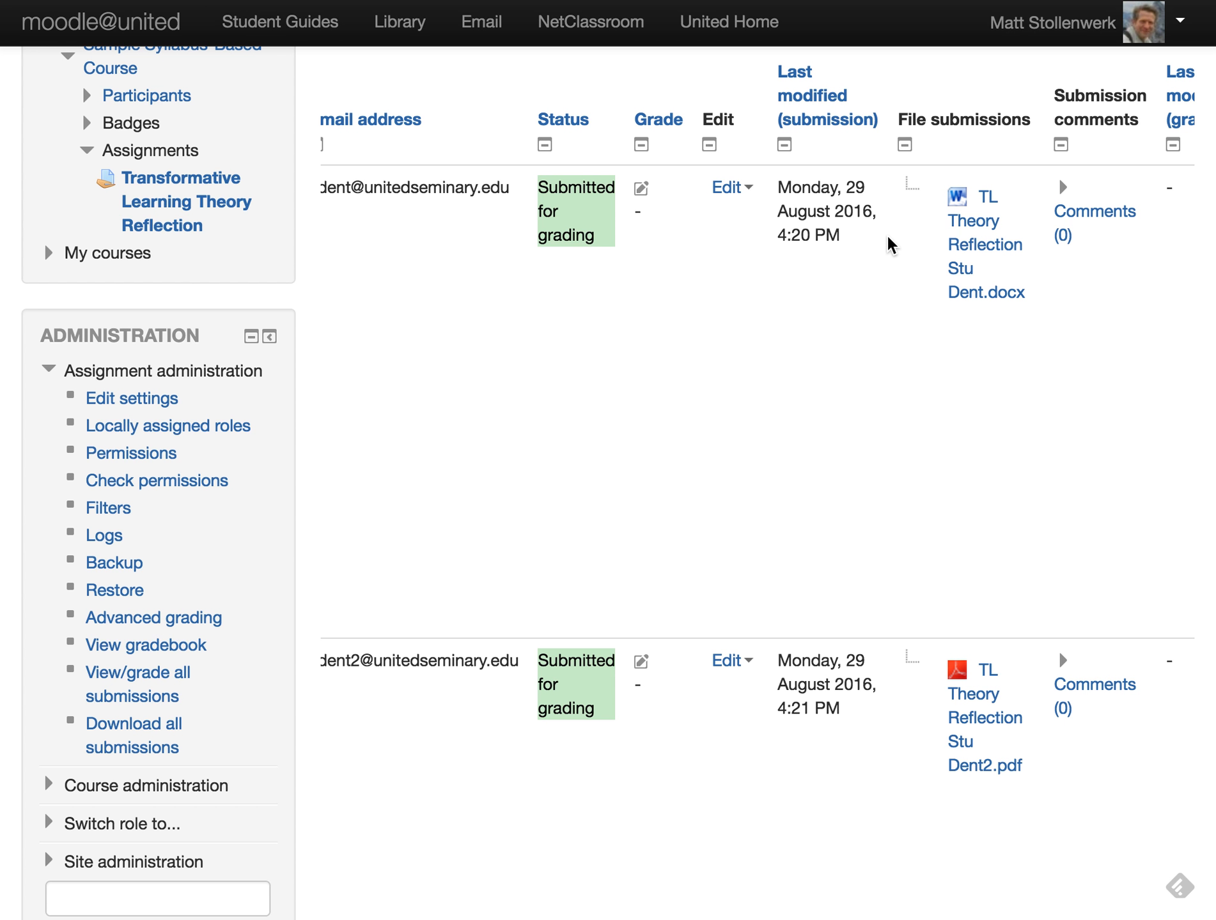
{"action": "scroll", "coordinate": [888, 243], "scroll_direction": "right", "scroll_amount": 2}
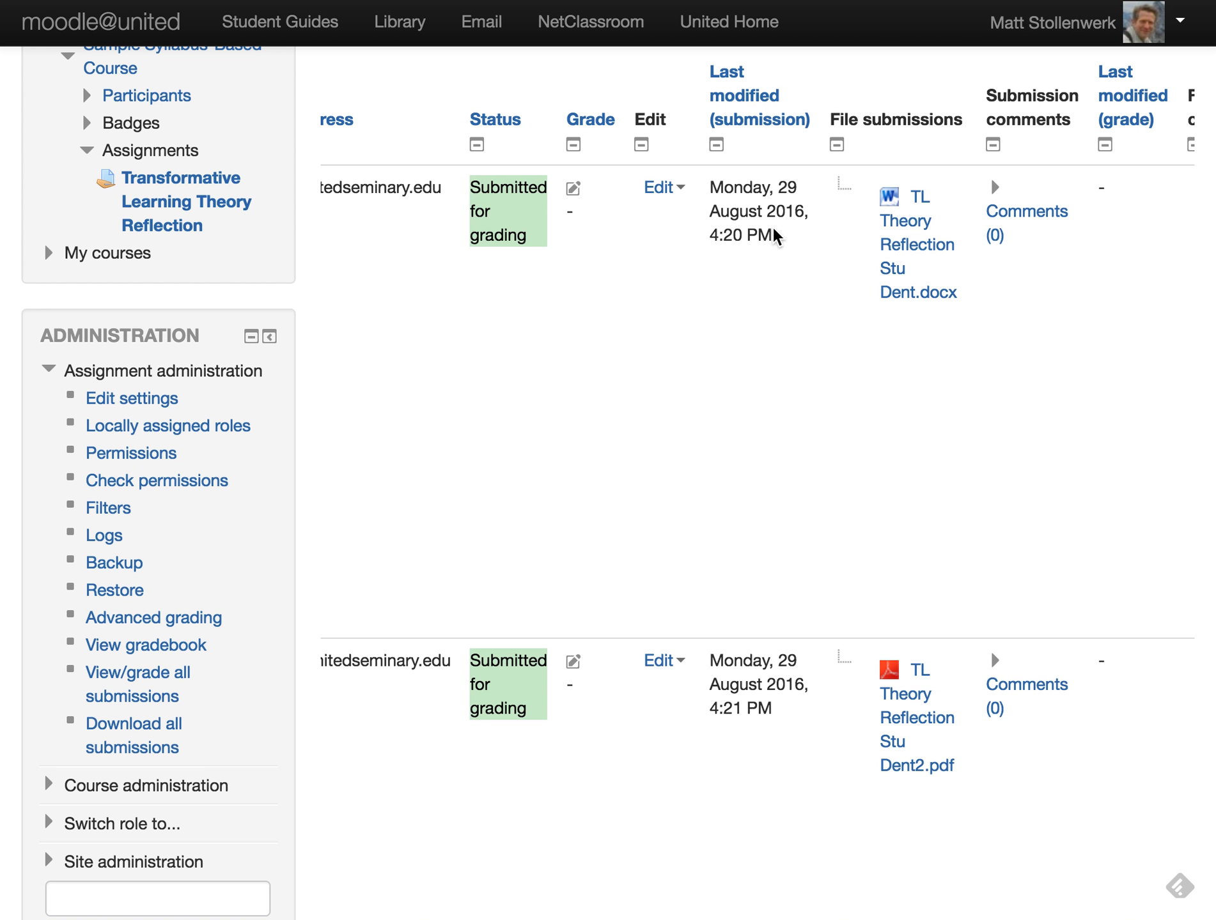
{"action": "scroll", "coordinate": [775, 236], "scroll_direction": "right", "scroll_amount": 4}
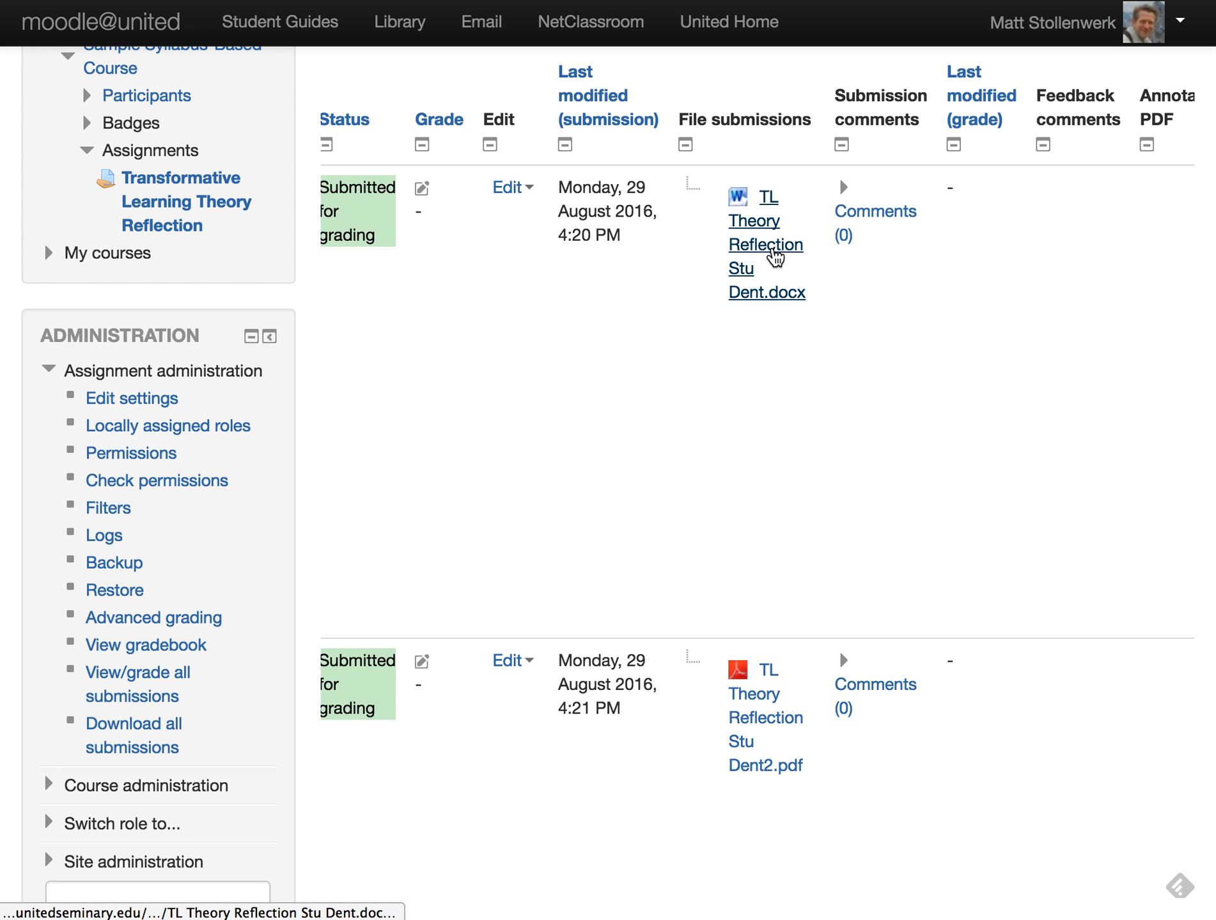
{"action": "scroll", "coordinate": [868, 288], "scroll_direction": "right", "scroll_amount": 4}
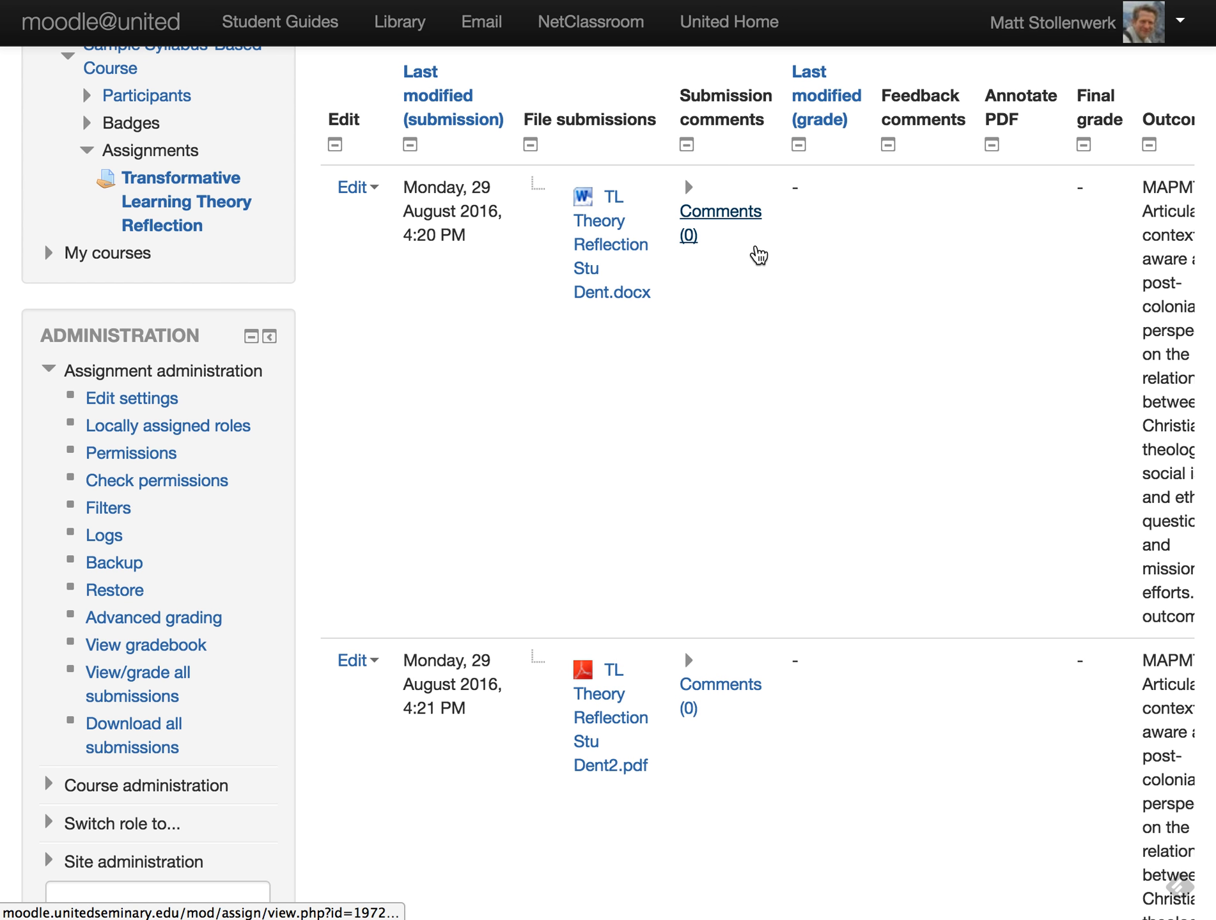
{"action": "scroll", "coordinate": [758, 256], "scroll_direction": "right", "scroll_amount": 2}
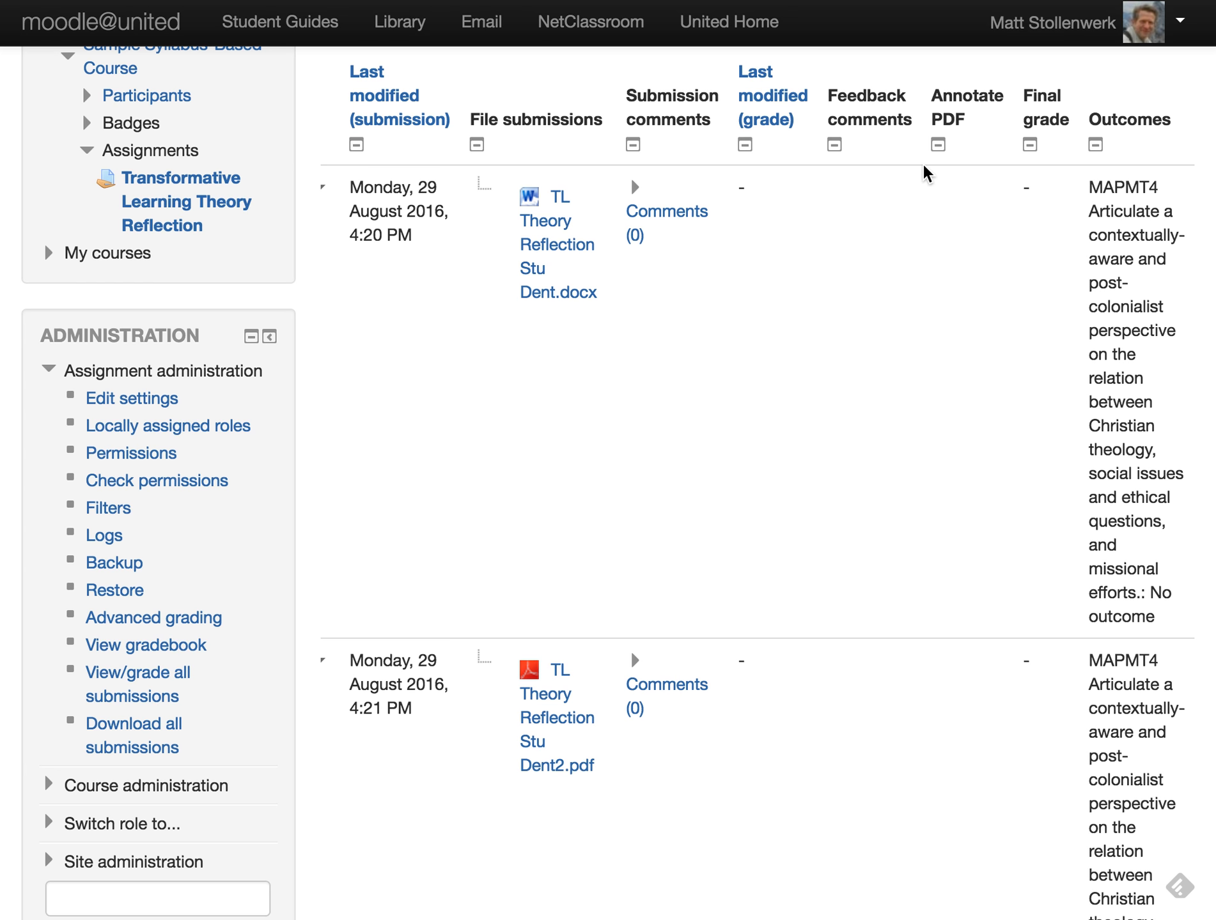
{"action": "scroll", "coordinate": [1123, 353], "scroll_direction": "down", "scroll_amount": 5}
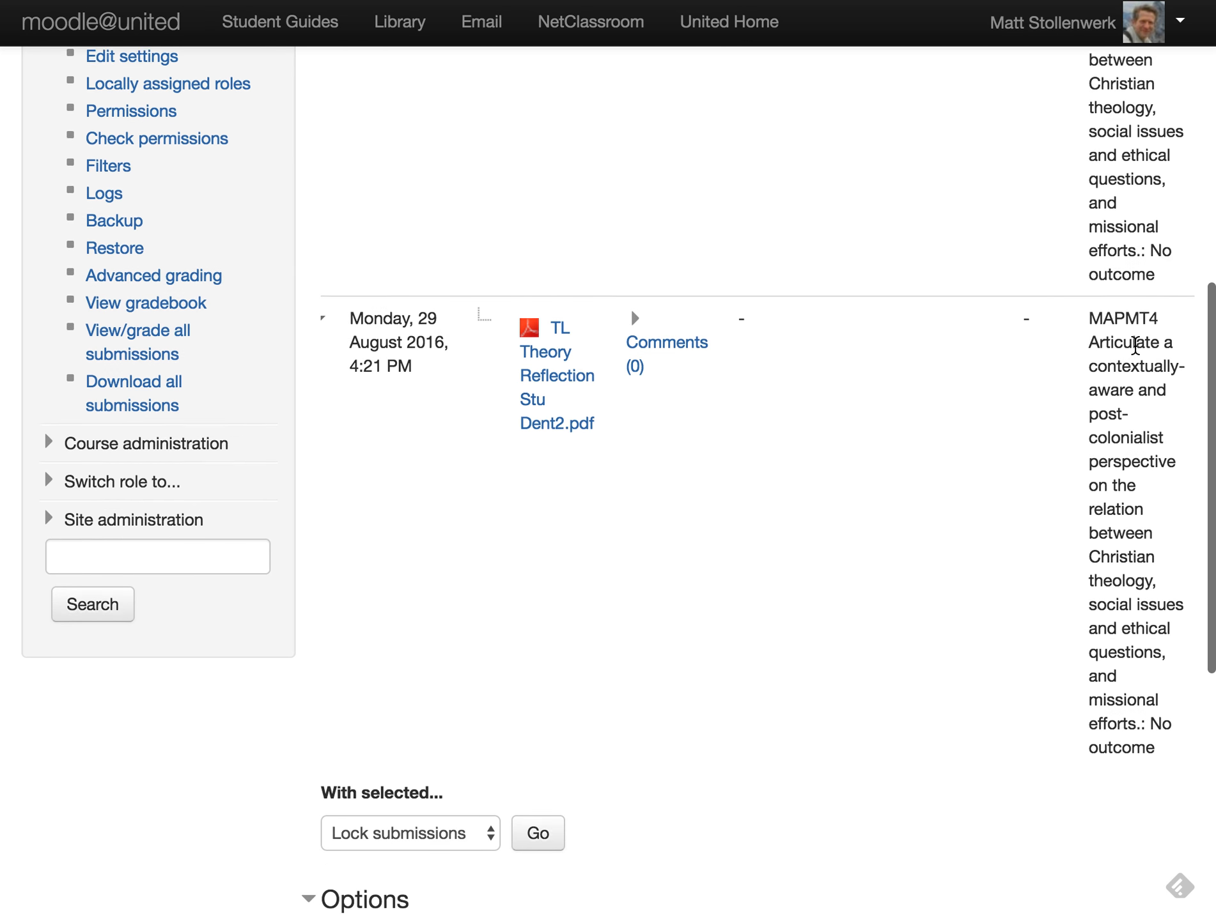
{"action": "scroll", "coordinate": [1093, 578], "scroll_direction": "up", "scroll_amount": 10}
{"action": "scroll", "coordinate": [1135, 345], "scroll_direction": "down", "scroll_amount": 4}
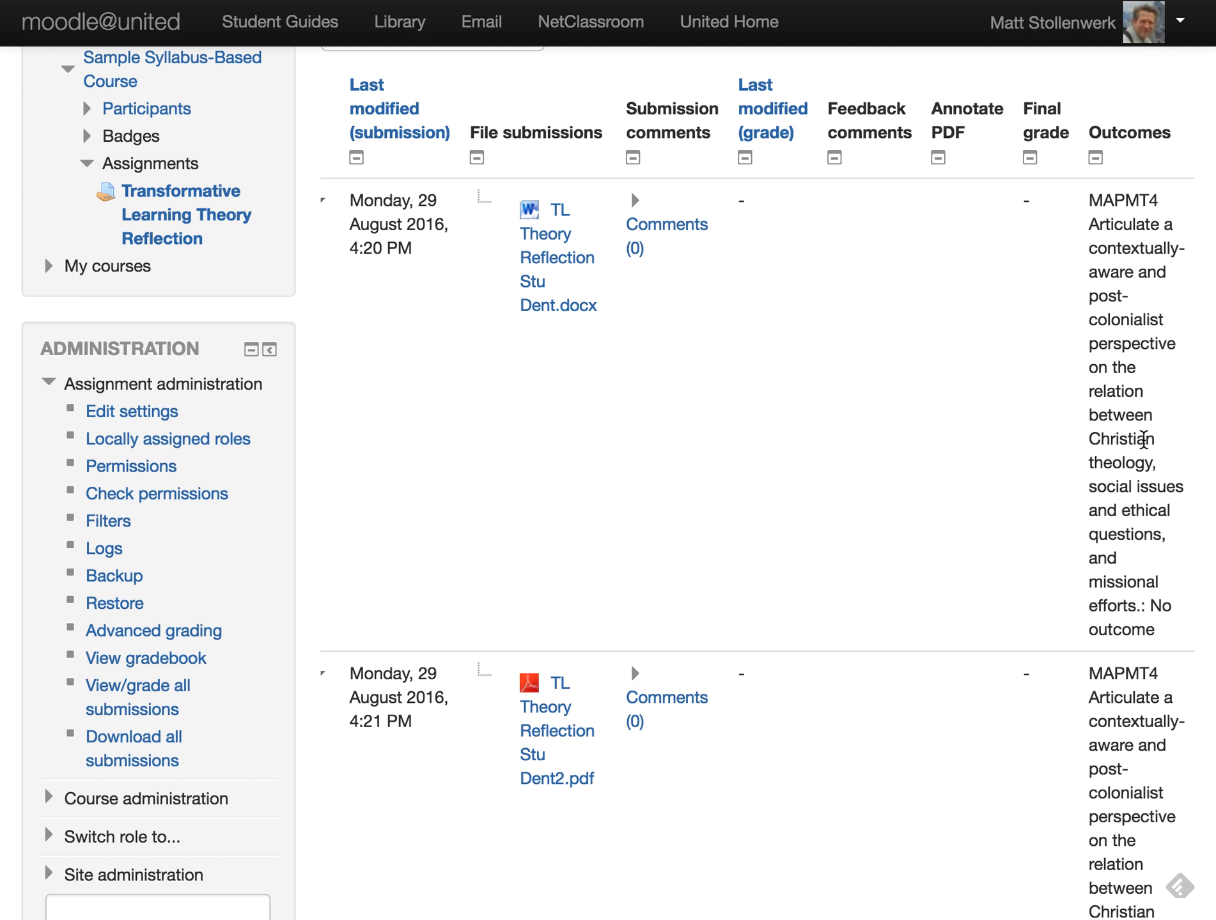
{"action": "scroll", "coordinate": [867, 342], "scroll_direction": "left", "scroll_amount": 10}
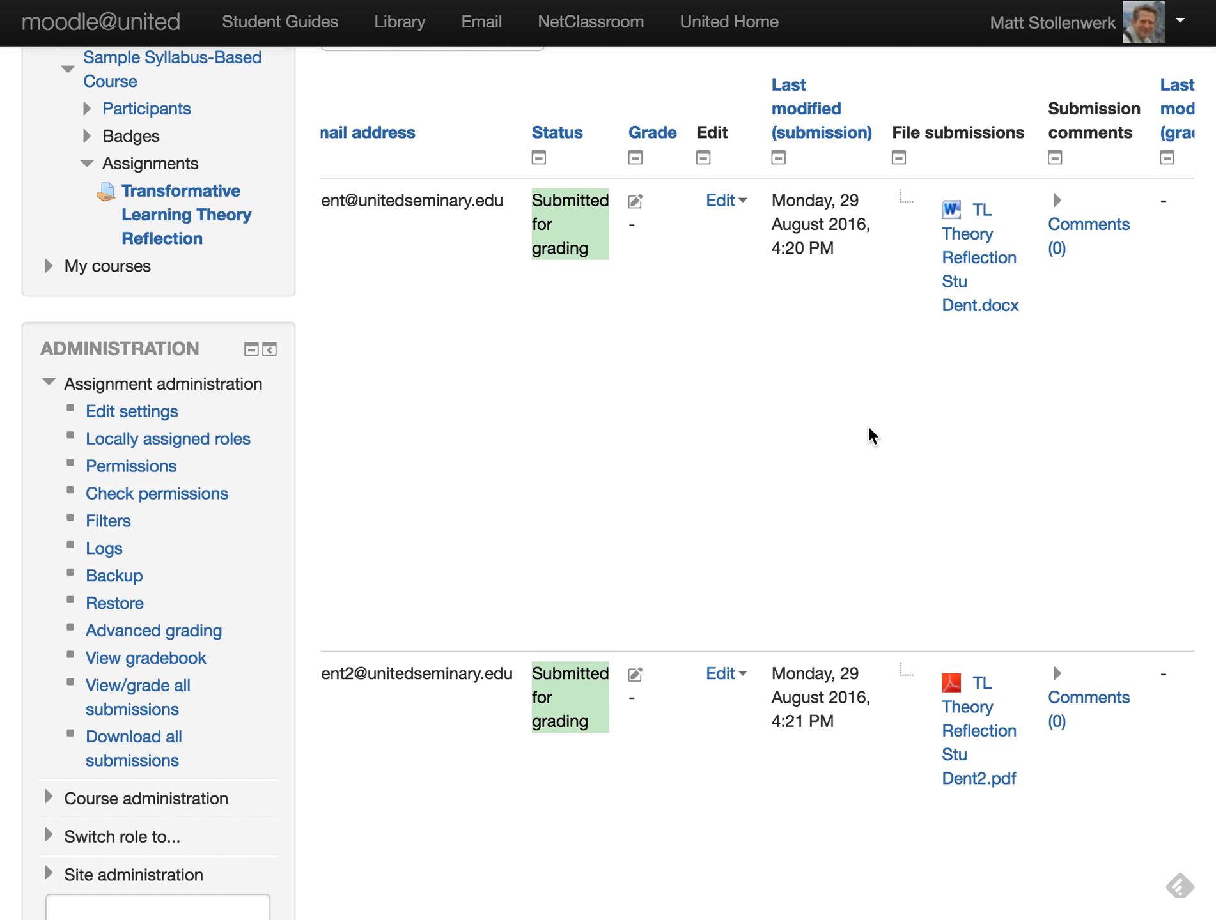
{"action": "scroll", "coordinate": [868, 428], "scroll_direction": "left", "scroll_amount": 5}
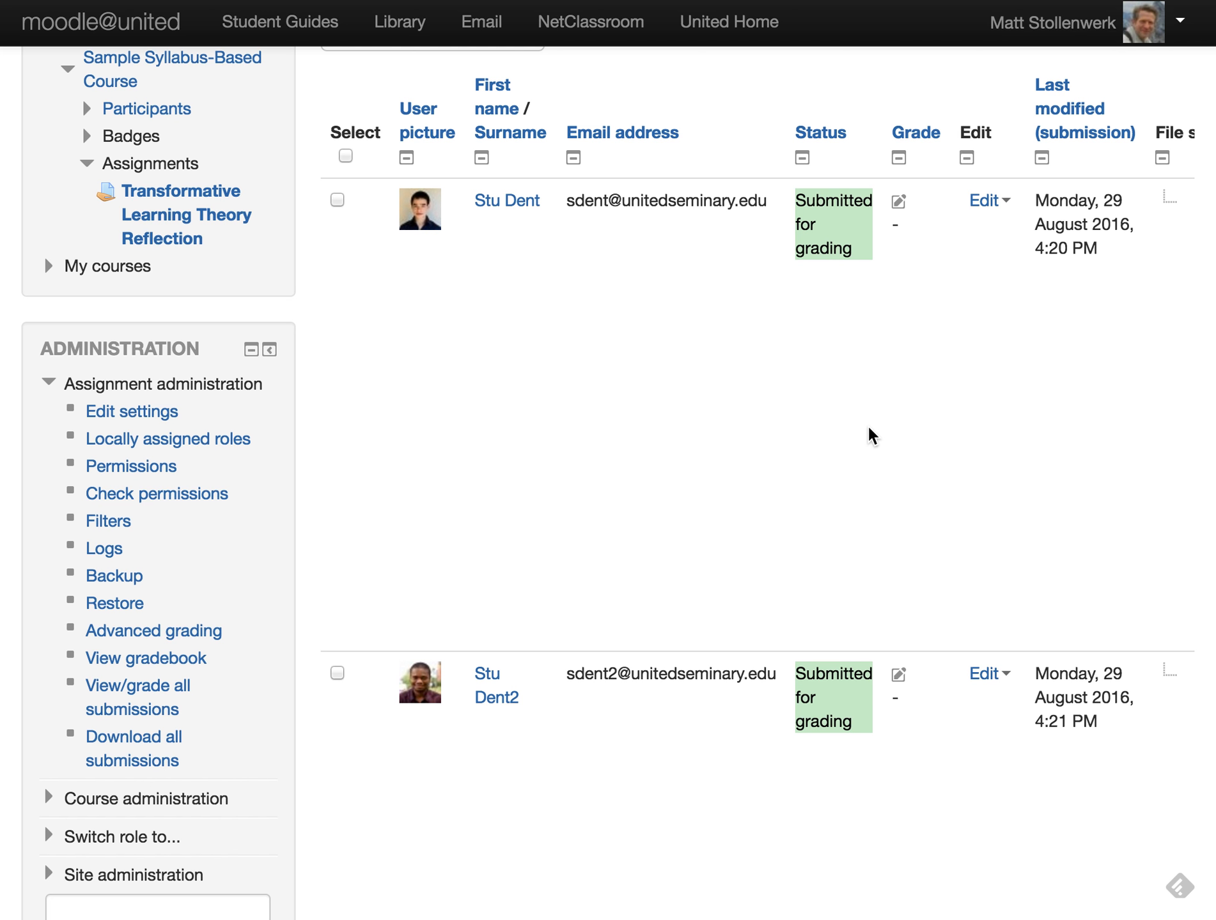
{"action": "scroll", "coordinate": [869, 435], "scroll_direction": "down", "scroll_amount": 3}
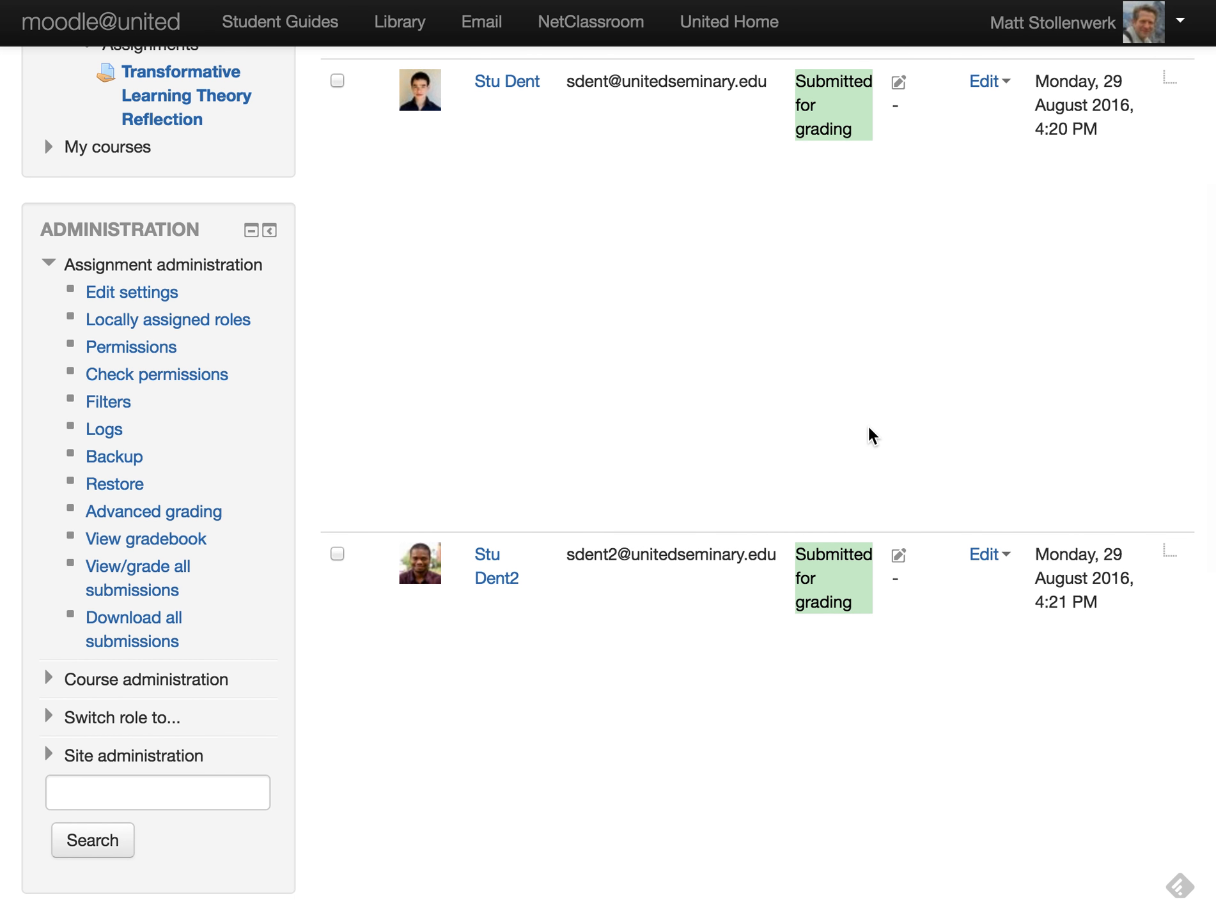
{"action": "scroll", "coordinate": [867, 424], "scroll_direction": "down", "scroll_amount": 2}
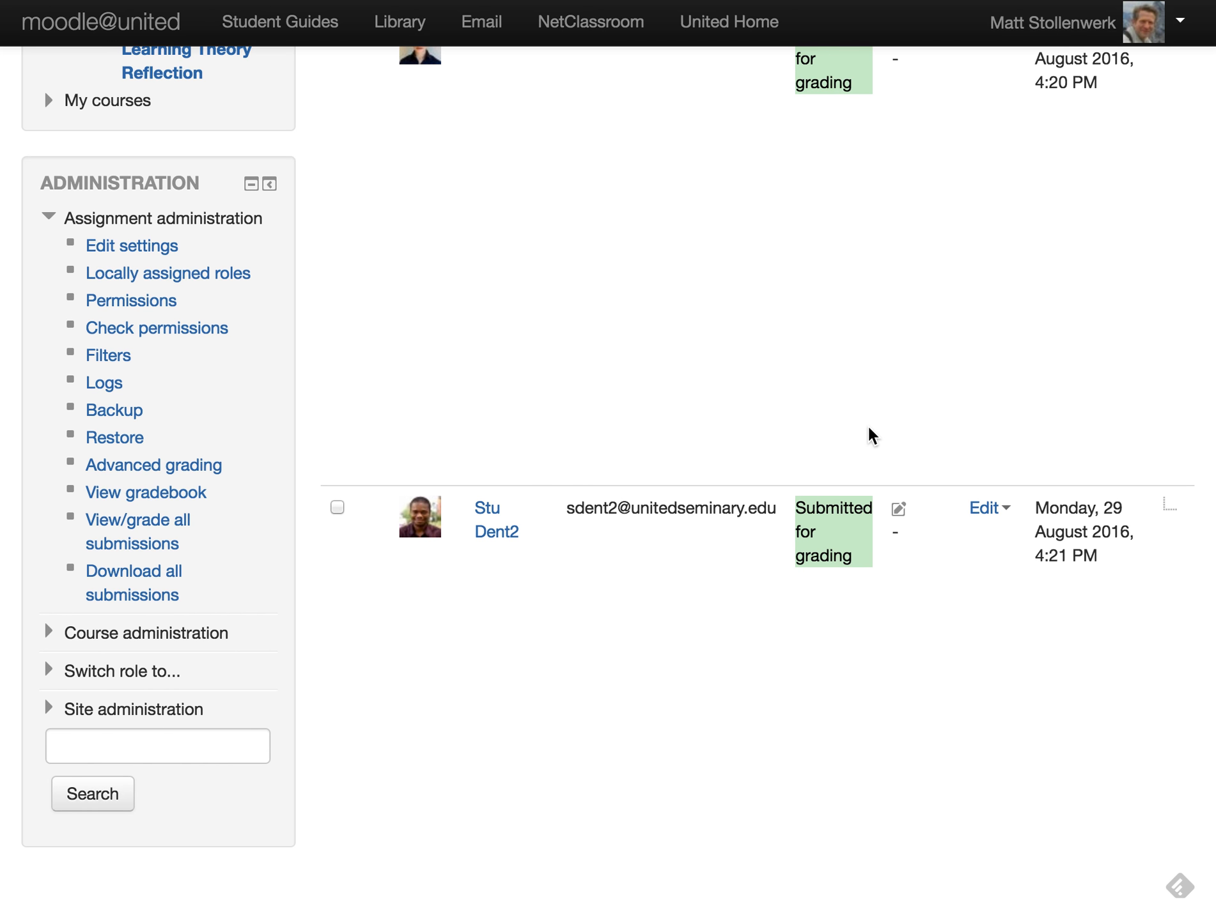
{"action": "scroll", "coordinate": [867, 428], "scroll_direction": "down", "scroll_amount": 15}
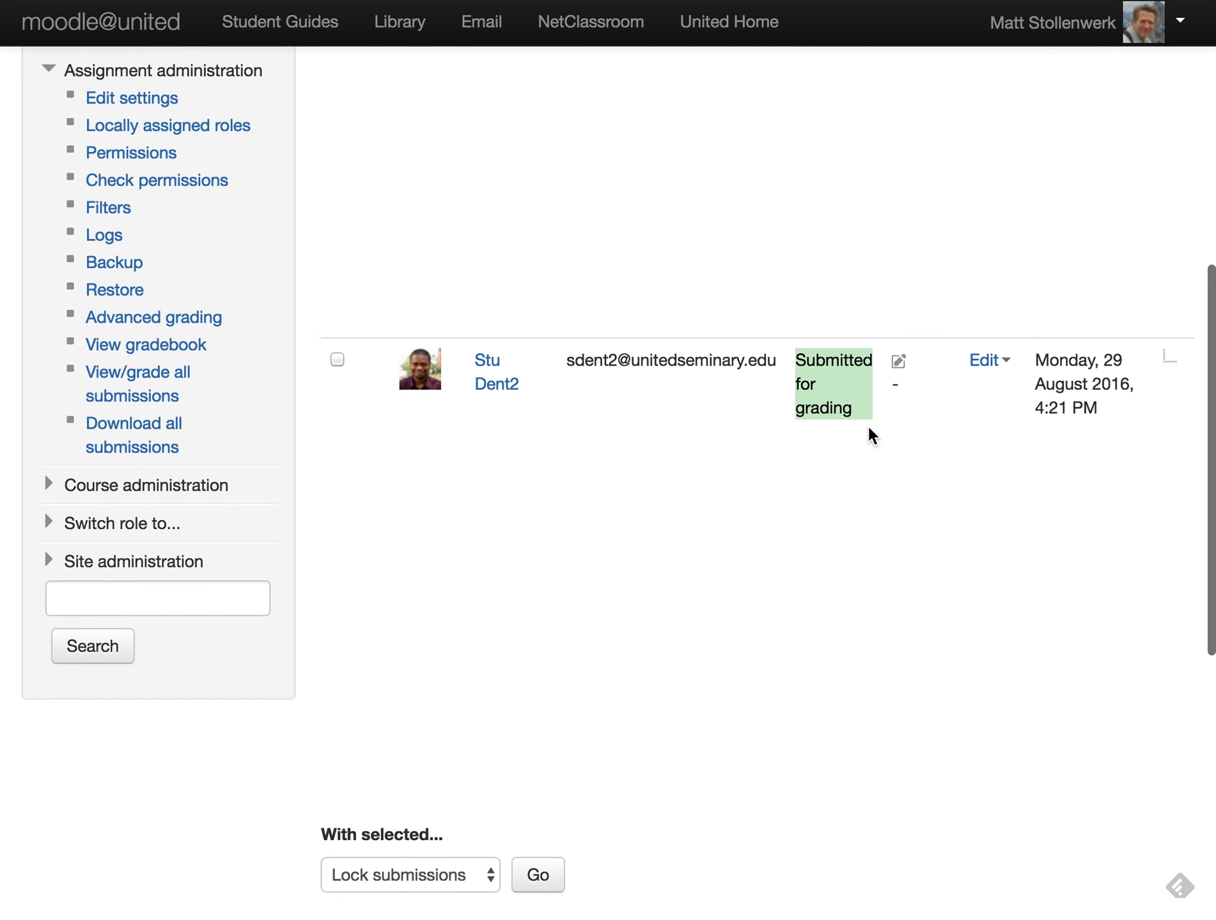
{"action": "scroll", "coordinate": [868, 423], "scroll_direction": "down", "scroll_amount": 4}
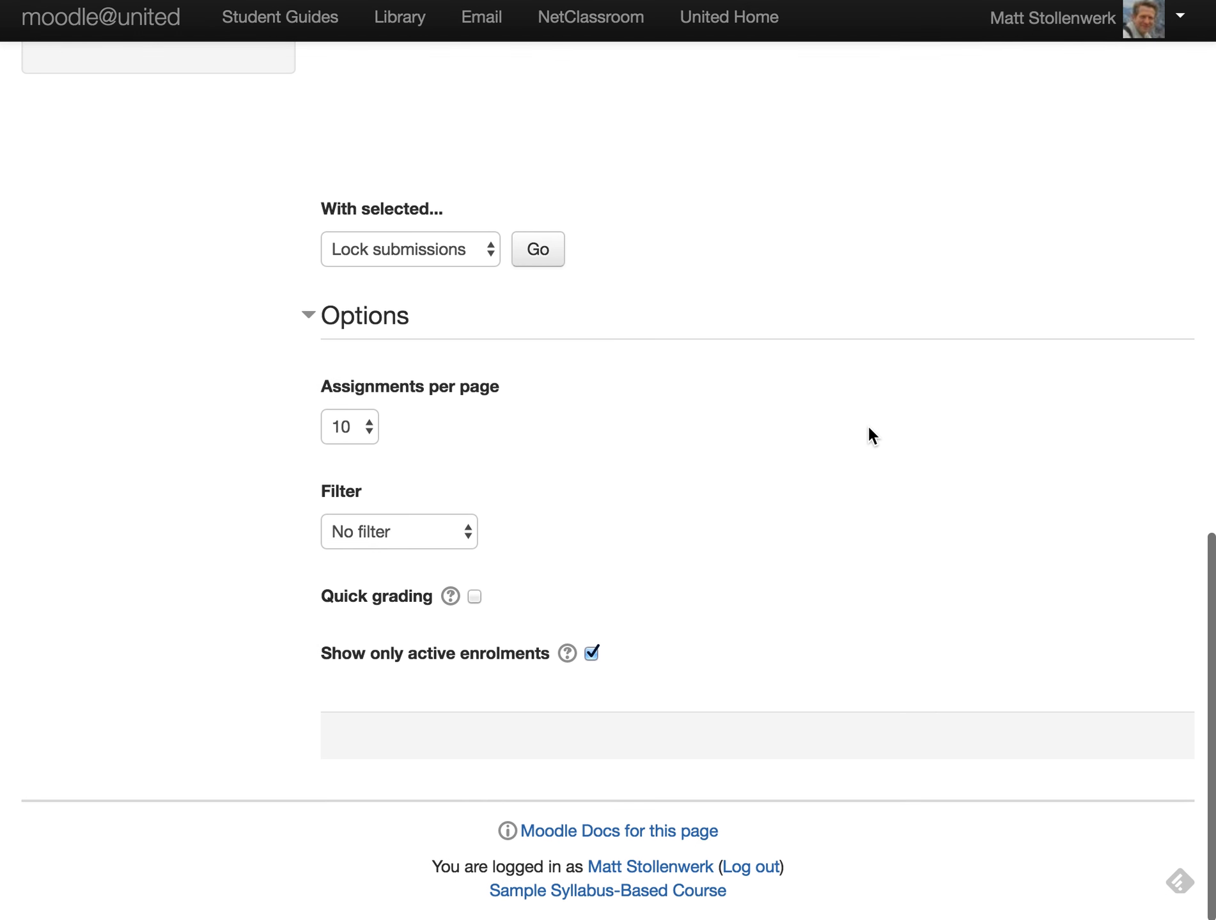
{"action": "left_click", "coordinate": [407, 537]}
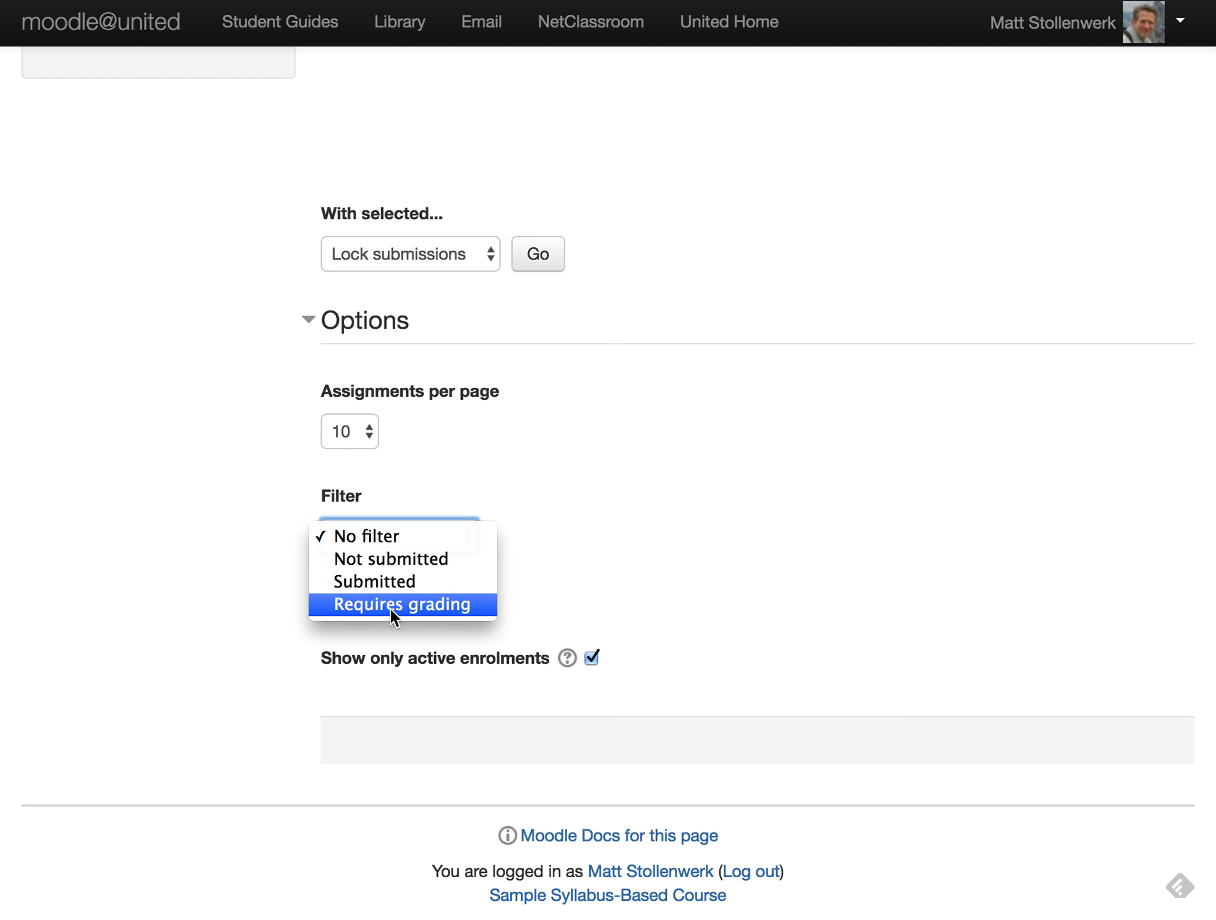
{"action": "left_click", "coordinate": [735, 582]}
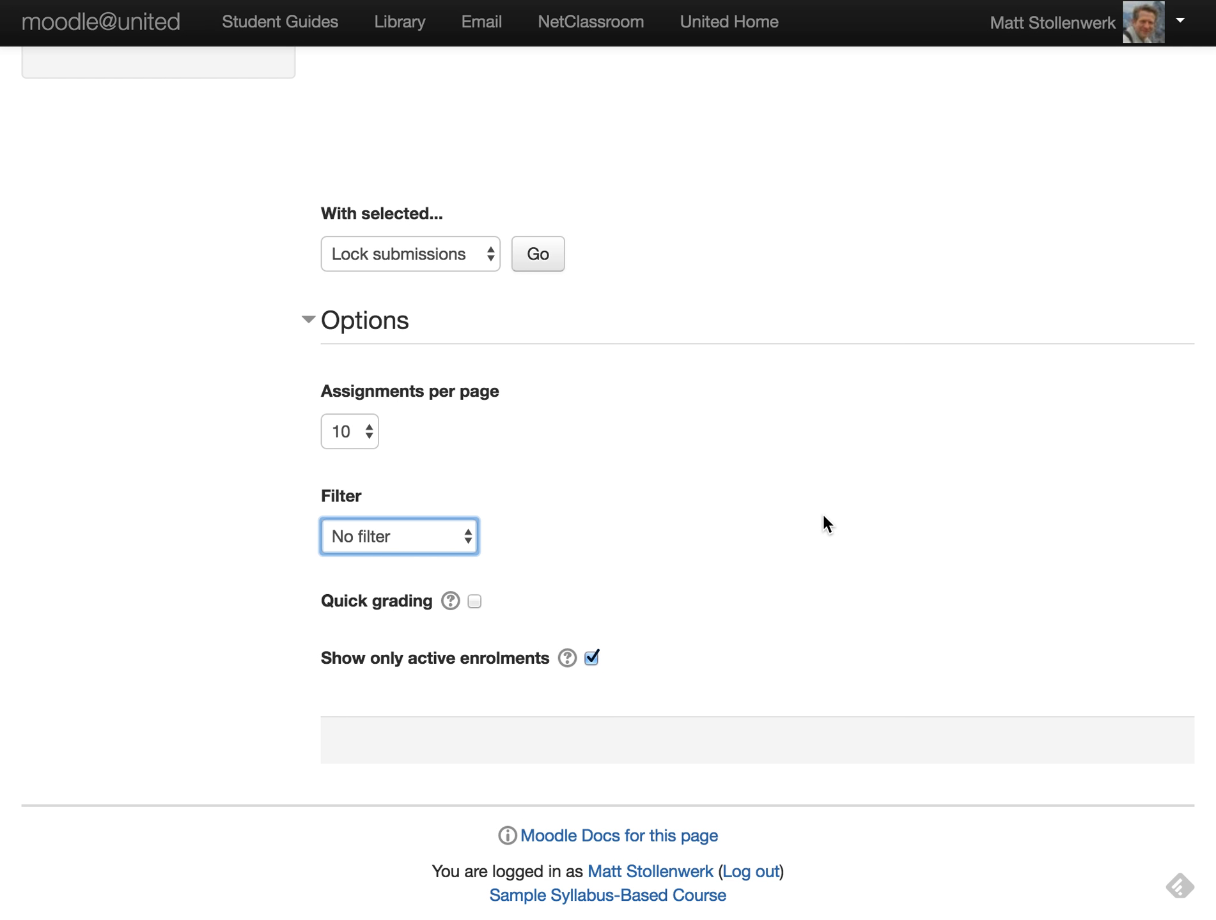
{"action": "scroll", "coordinate": [821, 512], "scroll_direction": "up", "scroll_amount": 15}
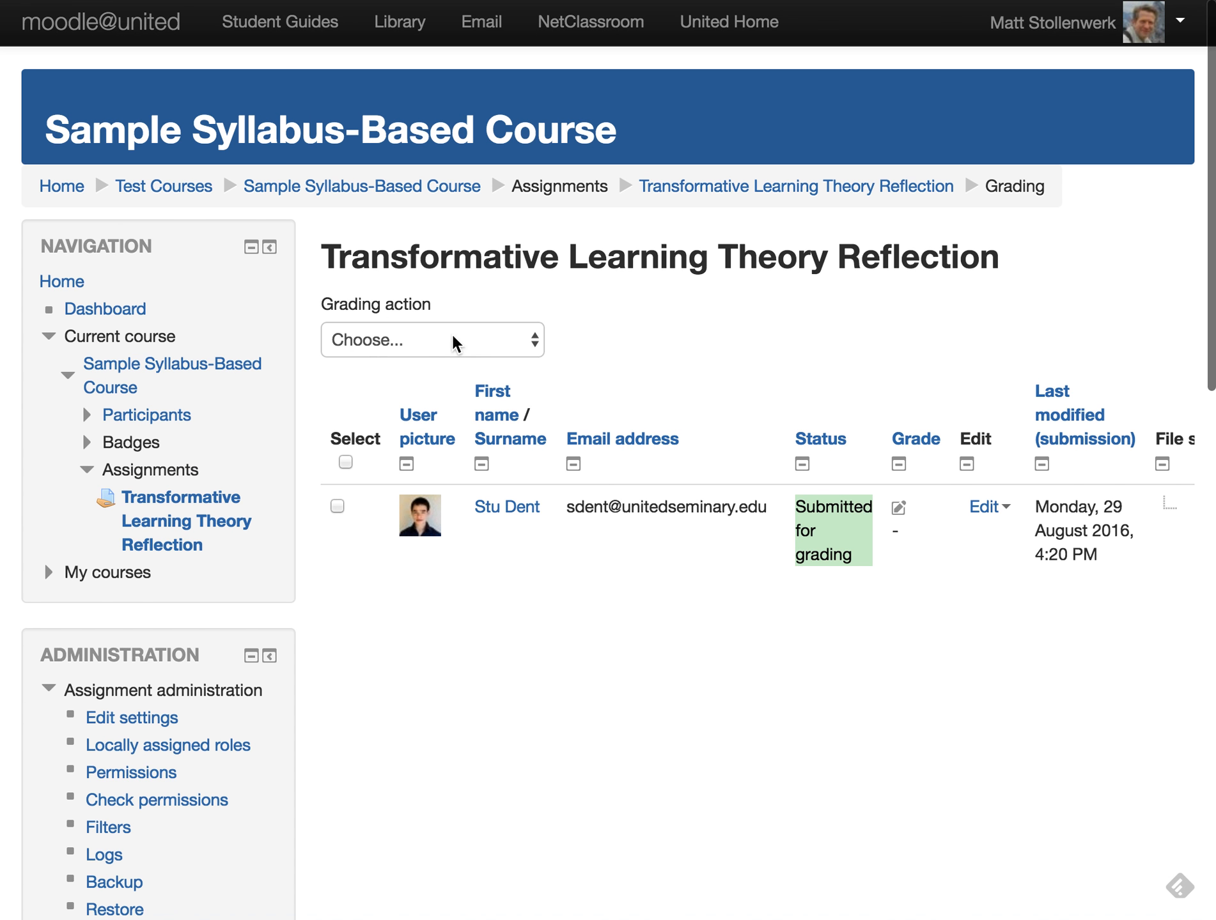
- Look over the Grading action menu, then open the Edit menu on the first student's row
{"action": "left_click", "coordinate": [456, 340]}
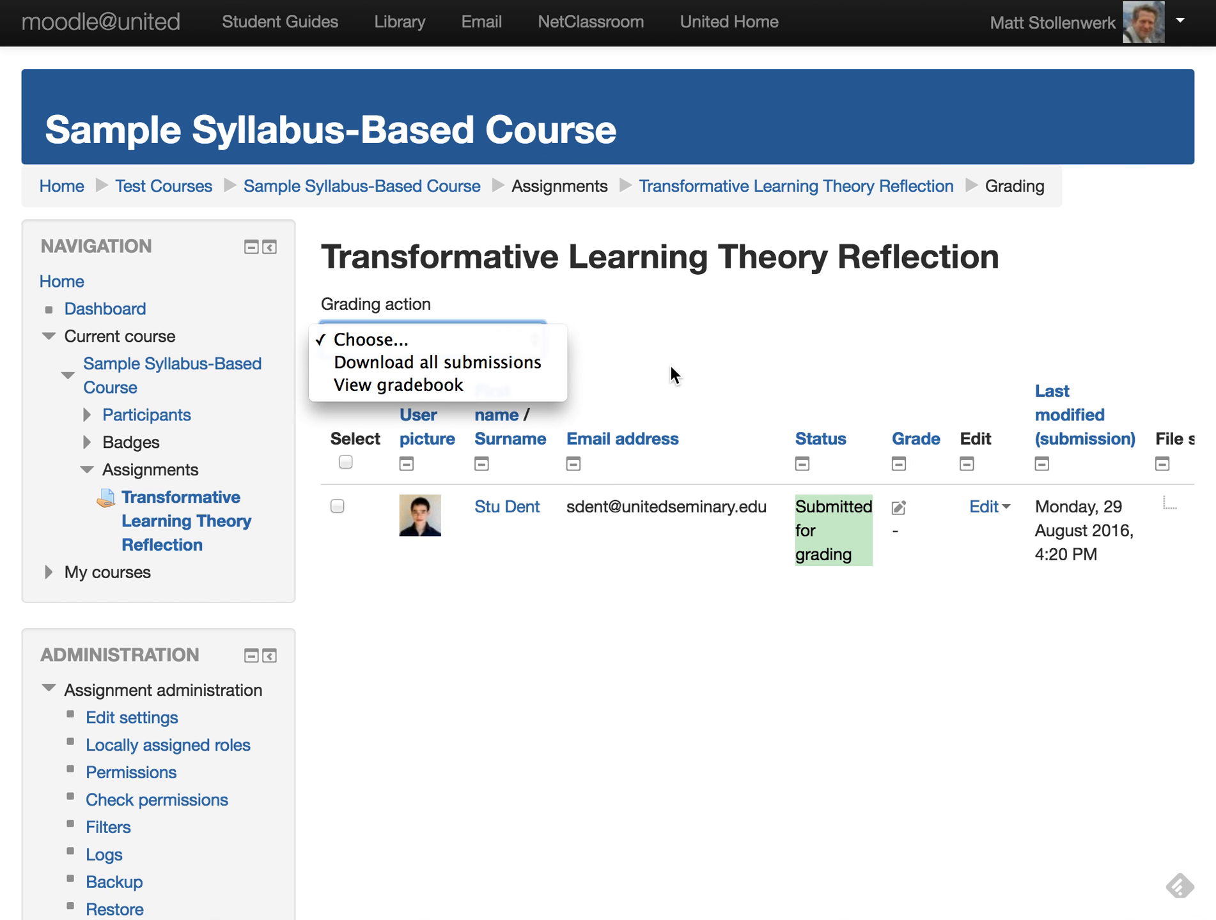
{"action": "left_click", "coordinate": [892, 375]}
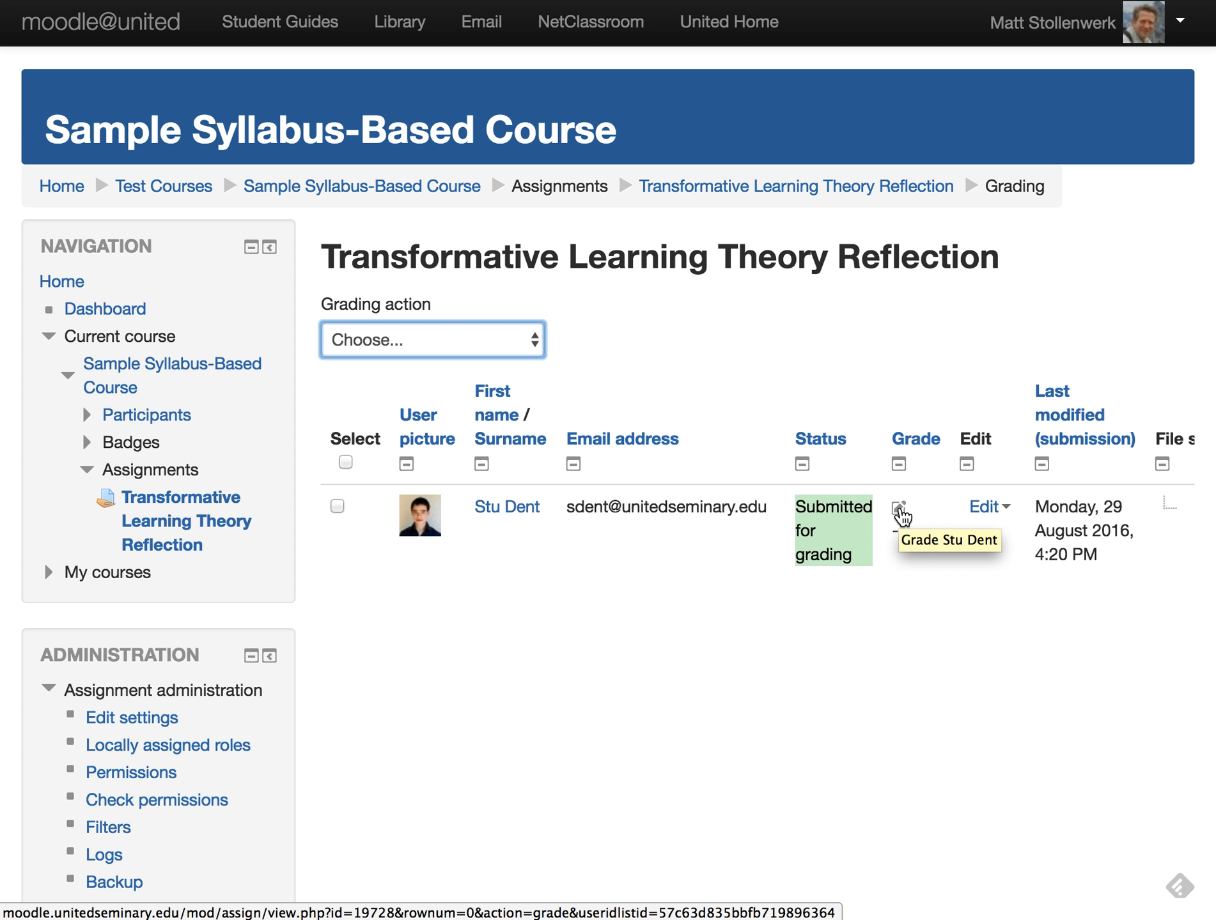
{"action": "left_click", "coordinate": [984, 507]}
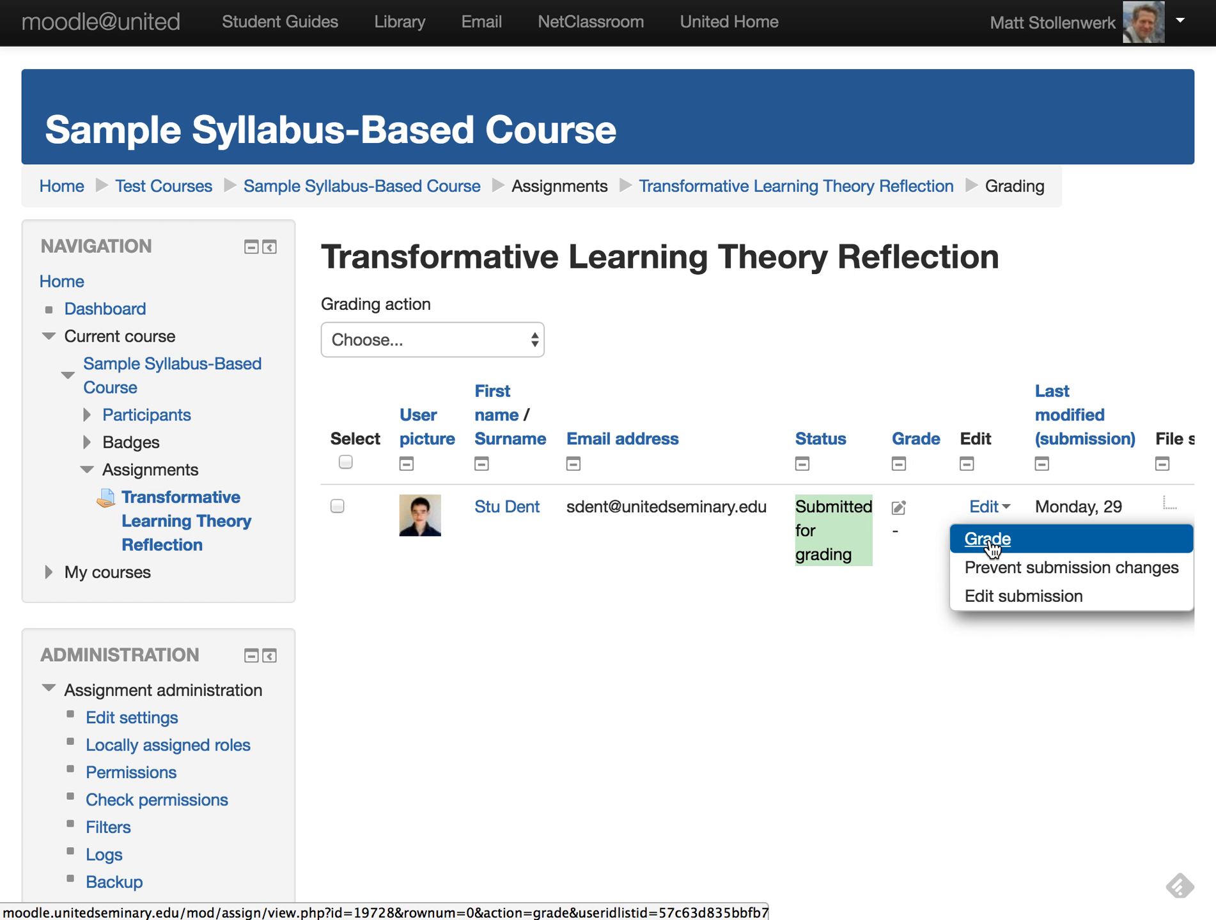
- Give the first student a grade of 18 and rate MAPMT4 as 3. Competent
{"action": "left_click", "coordinate": [987, 540]}
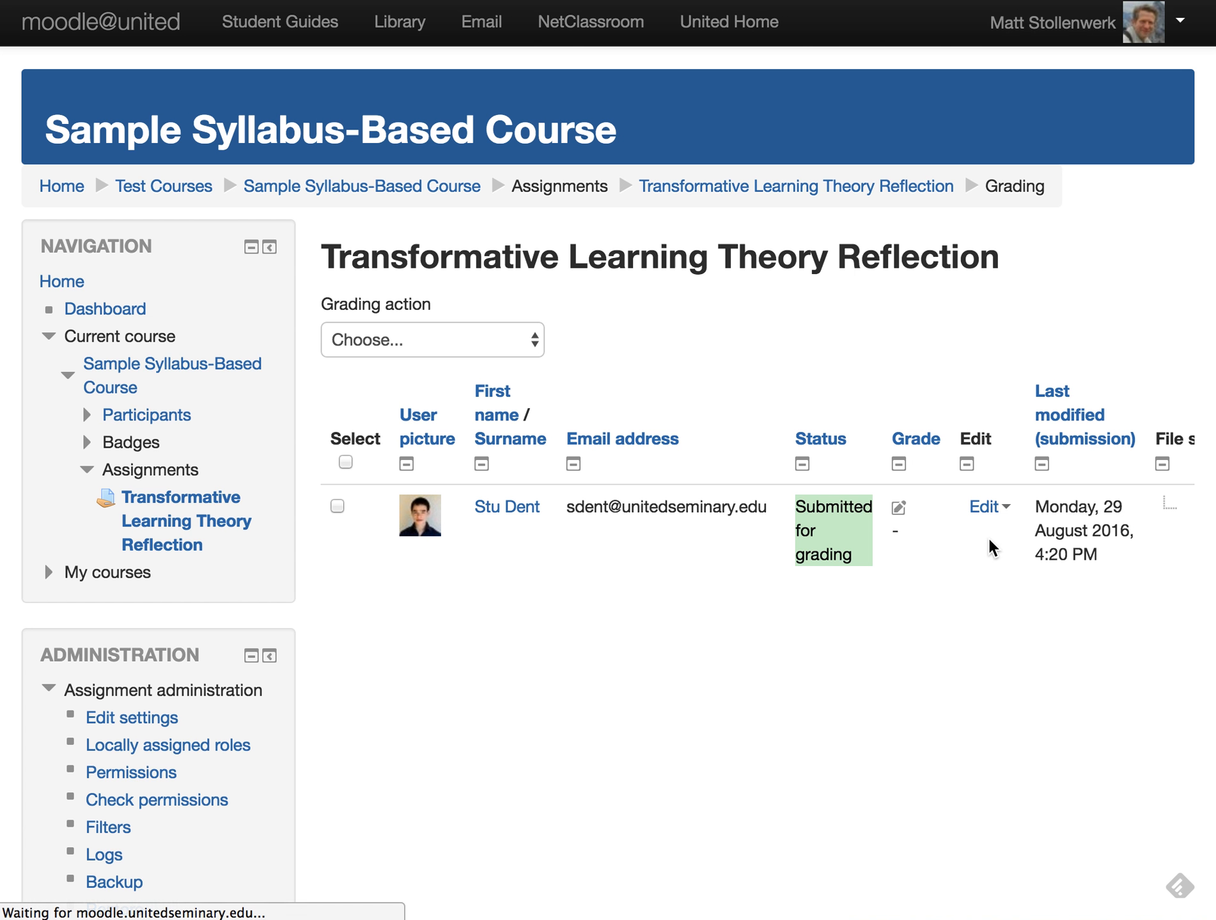
{"action": "scroll", "coordinate": [974, 578], "scroll_direction": "down", "scroll_amount": 10}
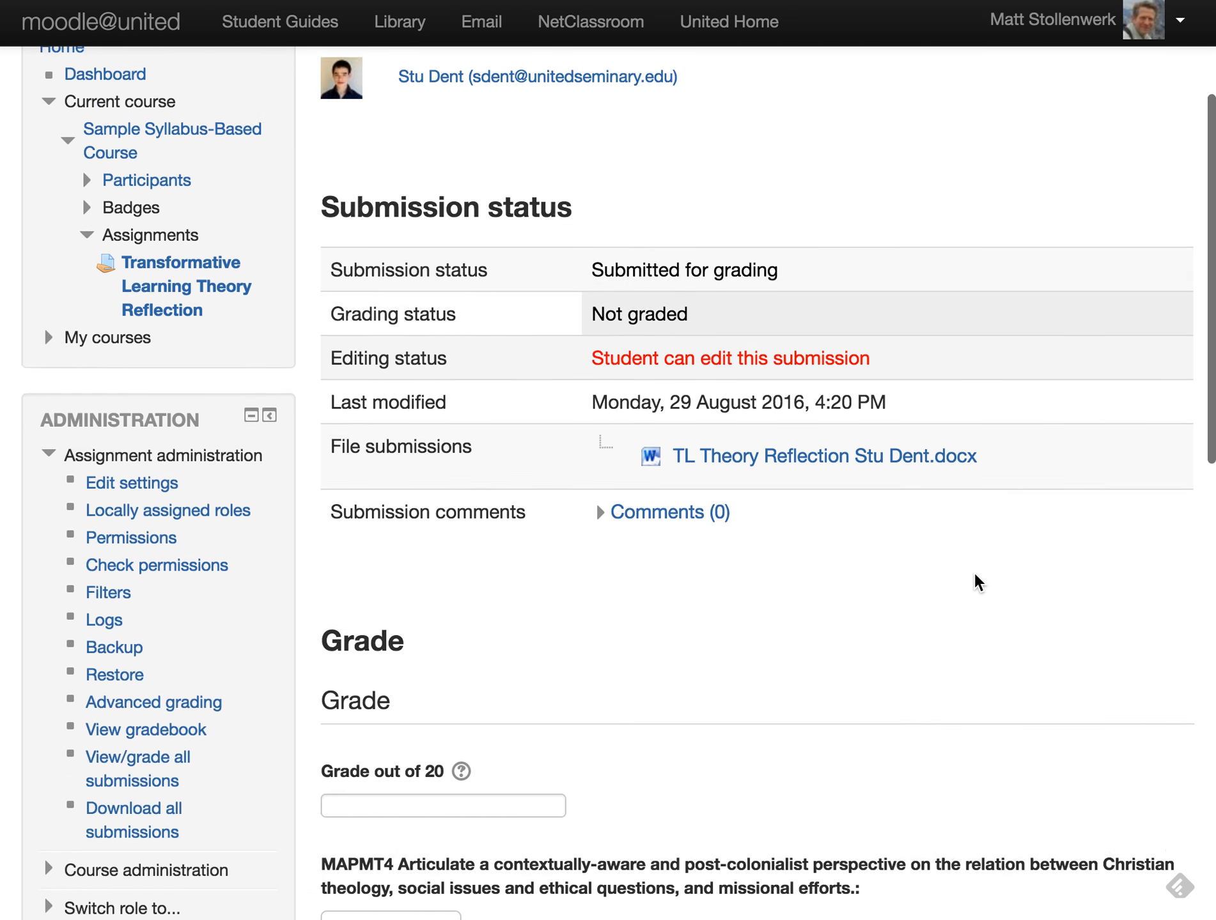
{"action": "left_click", "coordinate": [518, 435]}
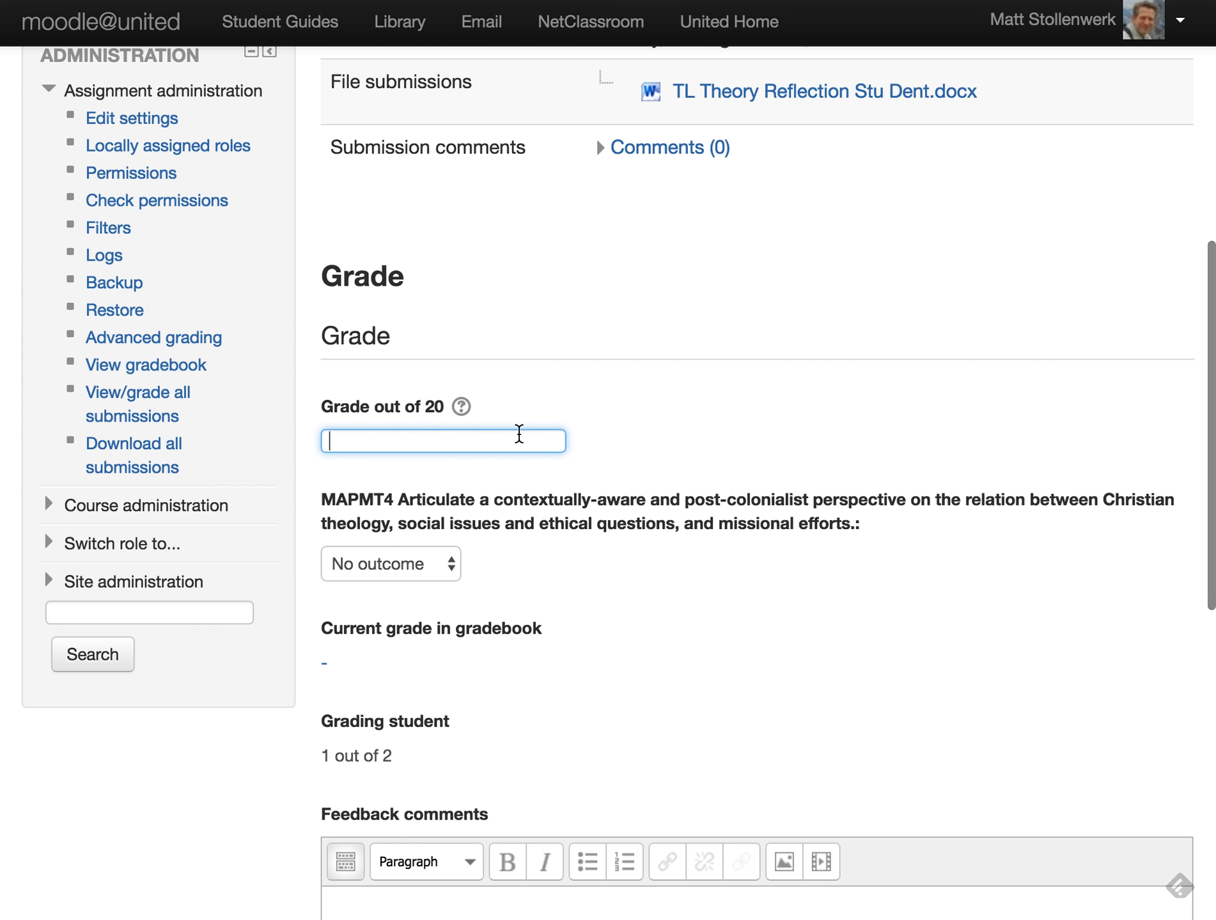
{"action": "type", "text": "18"}
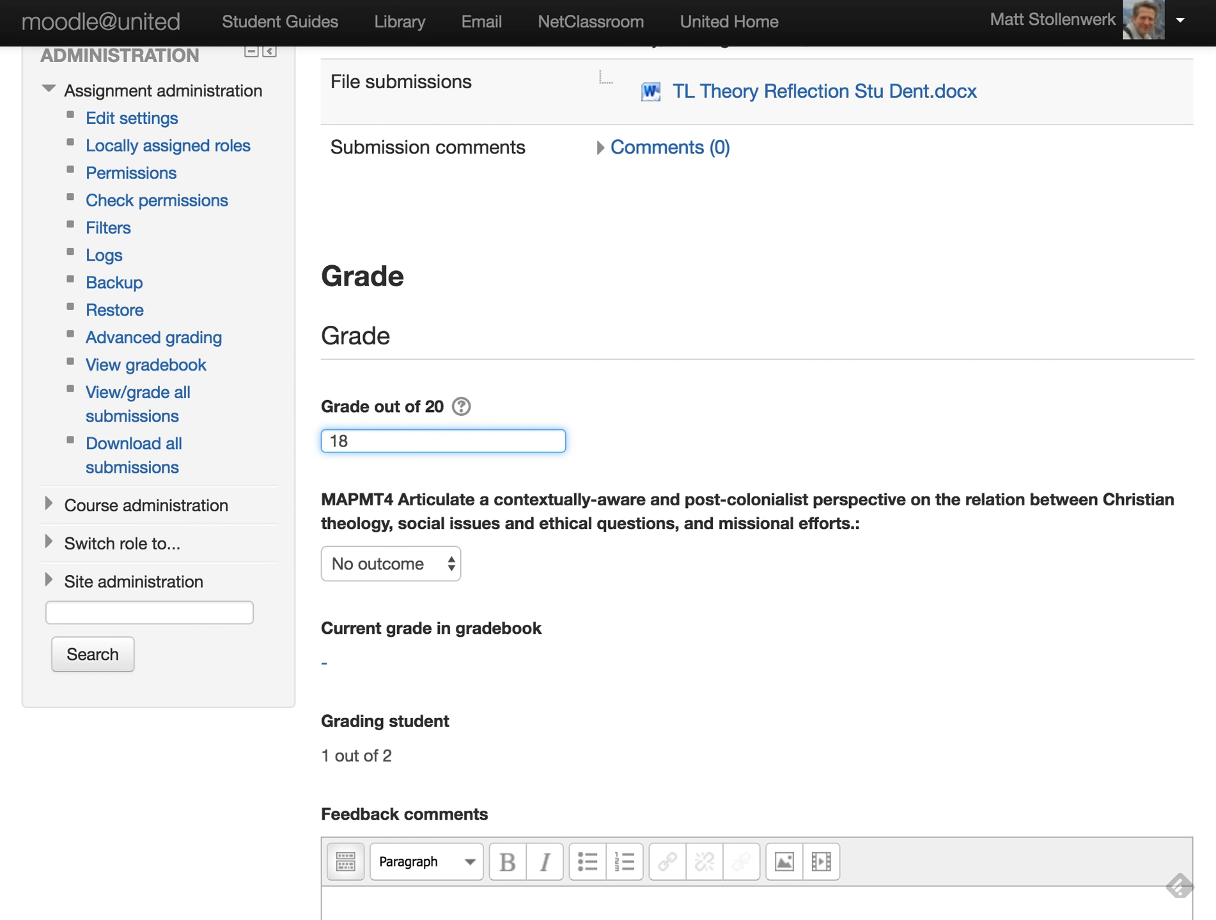
{"action": "scroll", "coordinate": [647, 545], "scroll_direction": "down", "scroll_amount": 3}
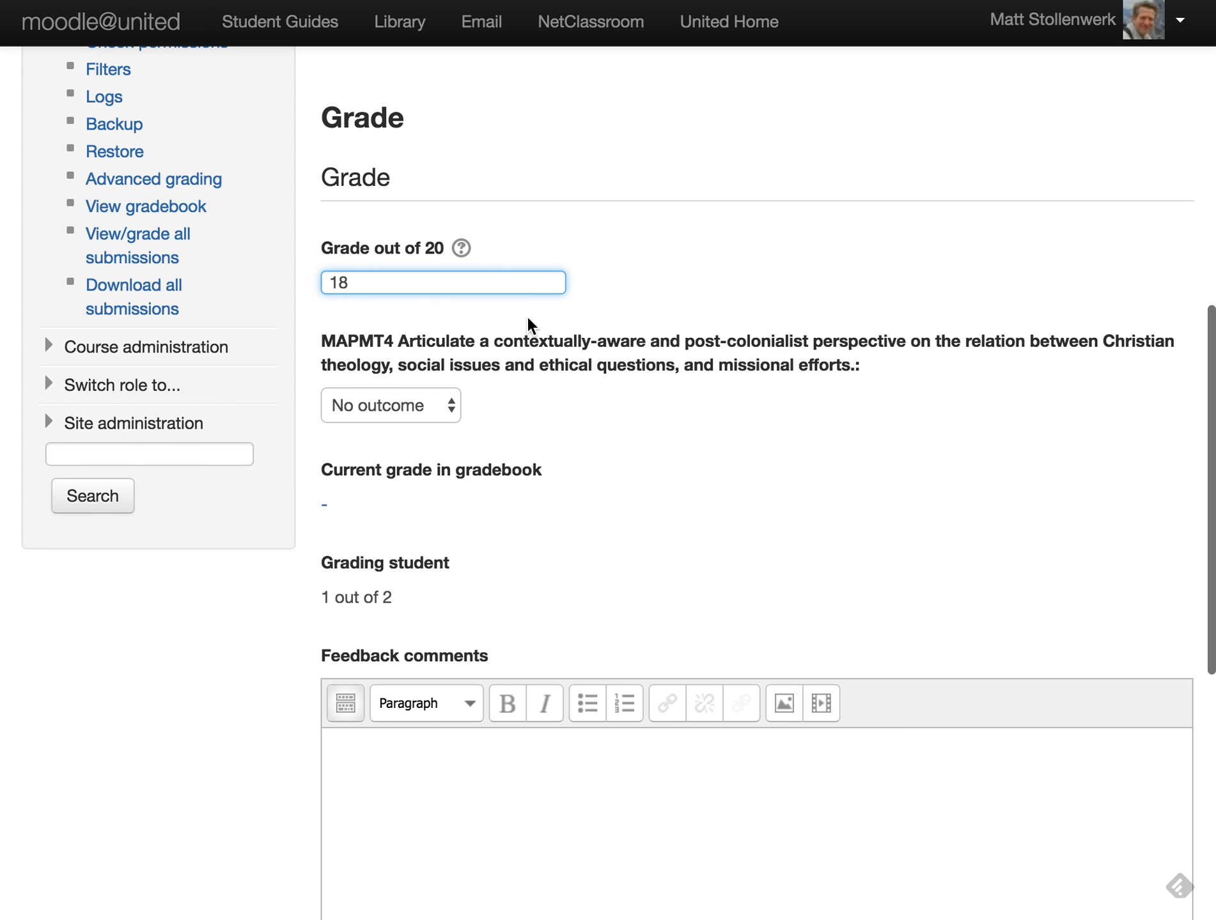
{"action": "left_click", "coordinate": [421, 407]}
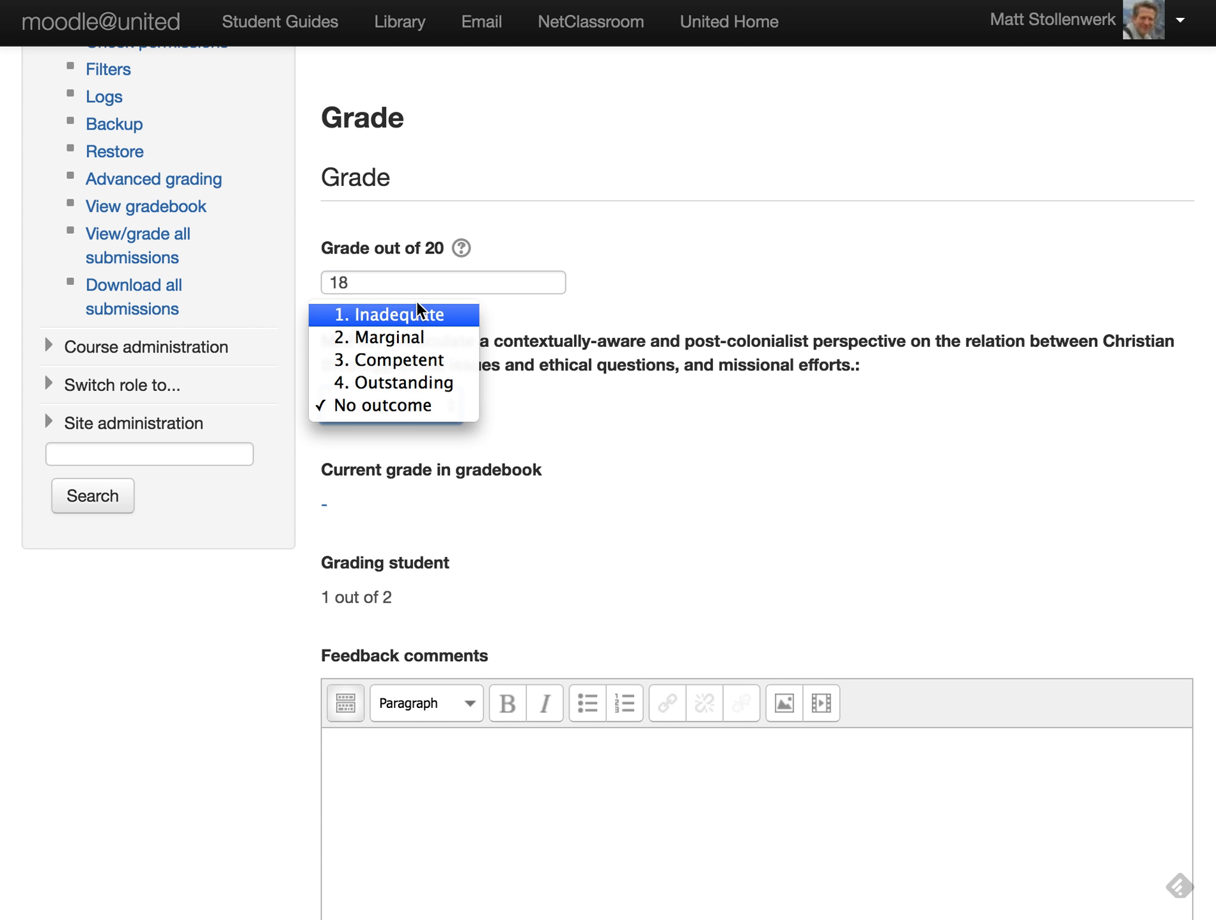
{"action": "left_click", "coordinate": [397, 366]}
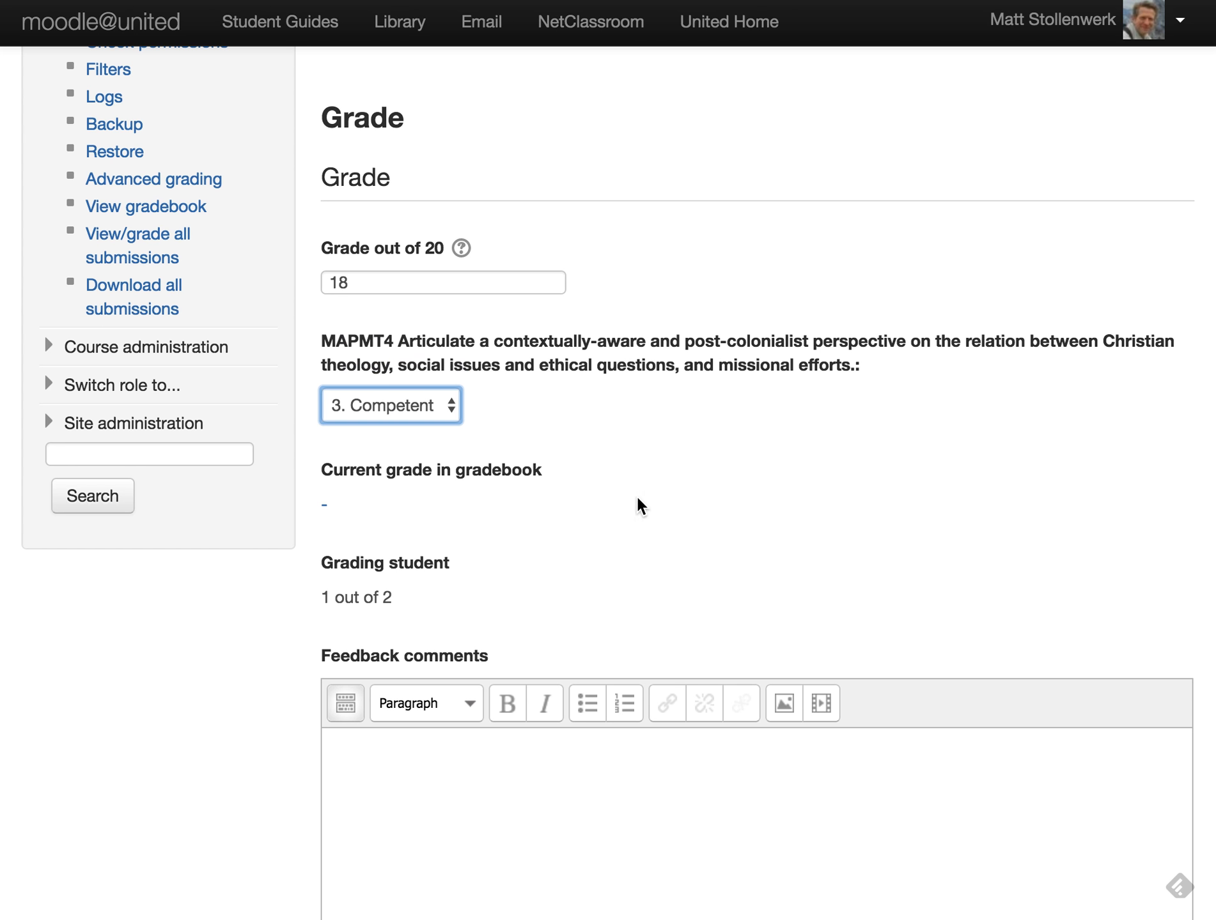
- Add the feedback 'Good job!', keep Notify students on Yes, and save and show next
{"action": "scroll", "coordinate": [665, 518], "scroll_direction": "down", "scroll_amount": 3}
{"action": "scroll", "coordinate": [664, 518], "scroll_direction": "down", "scroll_amount": 3}
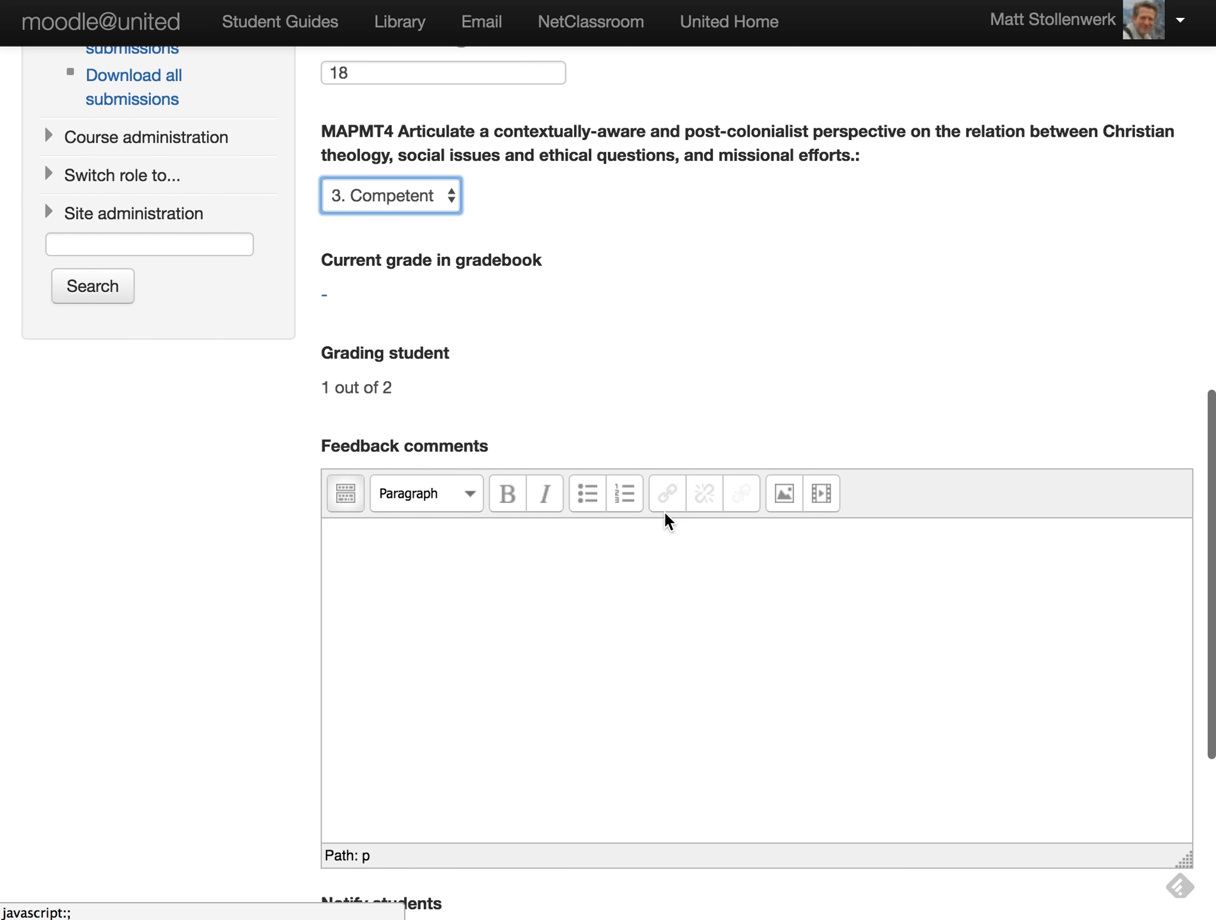
{"action": "left_click", "coordinate": [519, 401]}
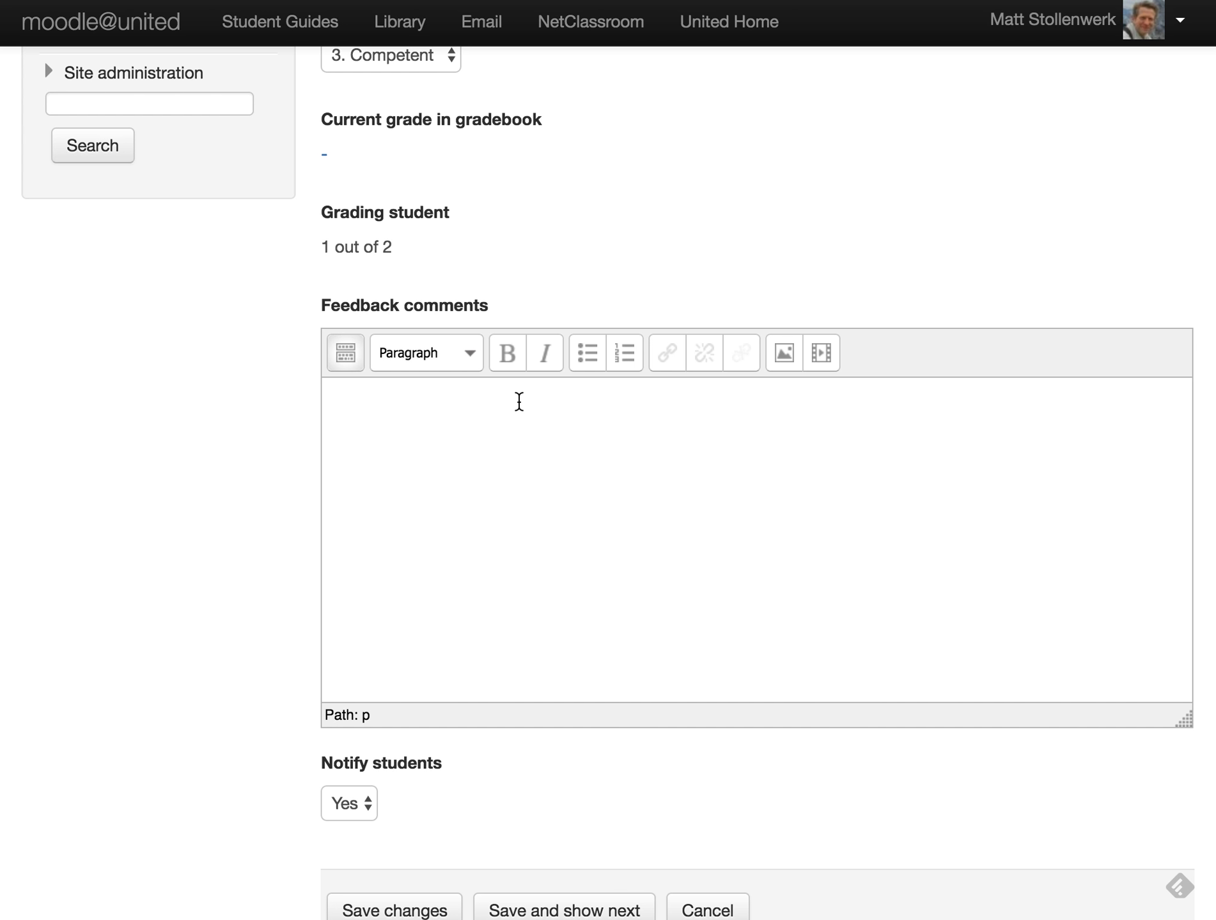
{"action": "type", "text": "Good job!"}
{"action": "scroll", "coordinate": [586, 640], "scroll_direction": "down", "scroll_amount": 5}
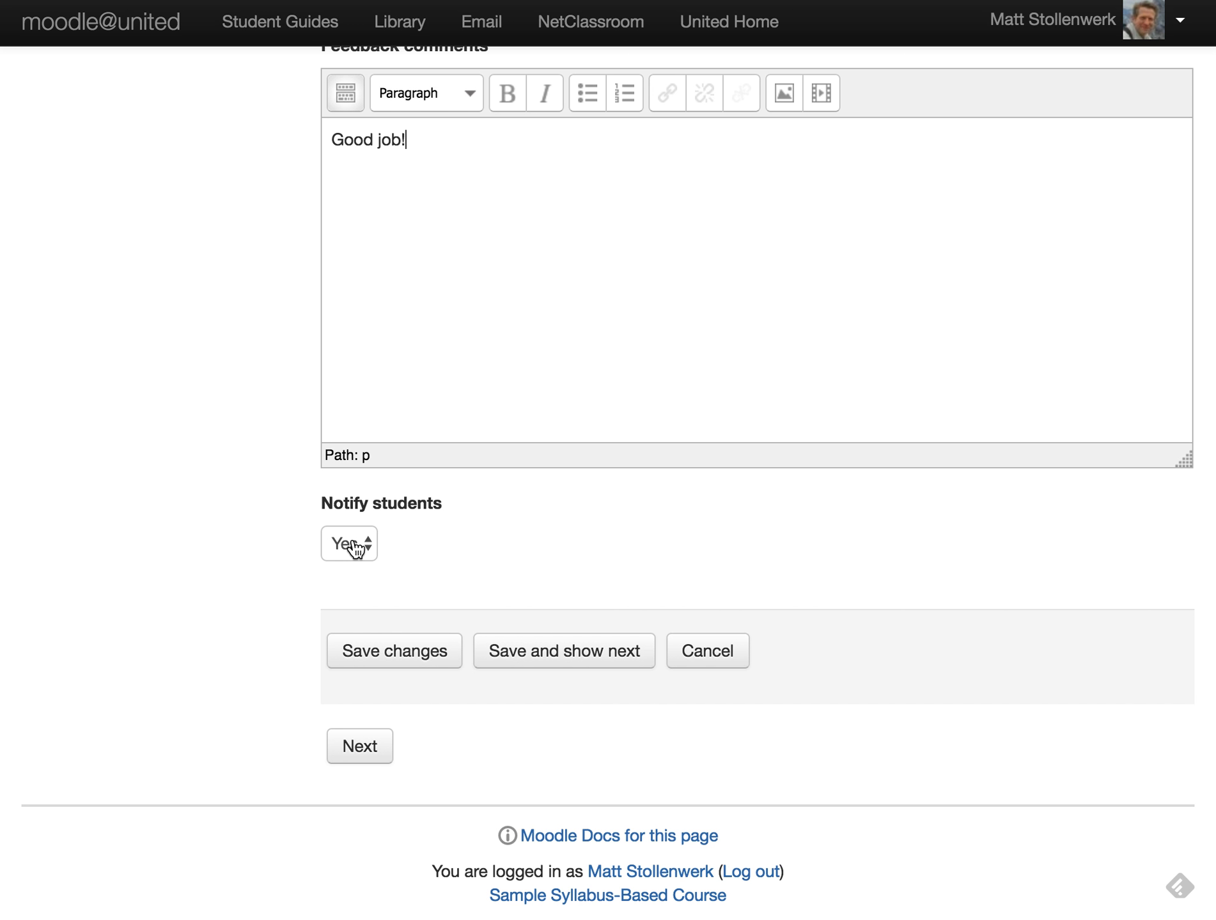
{"action": "left_click", "coordinate": [356, 547]}
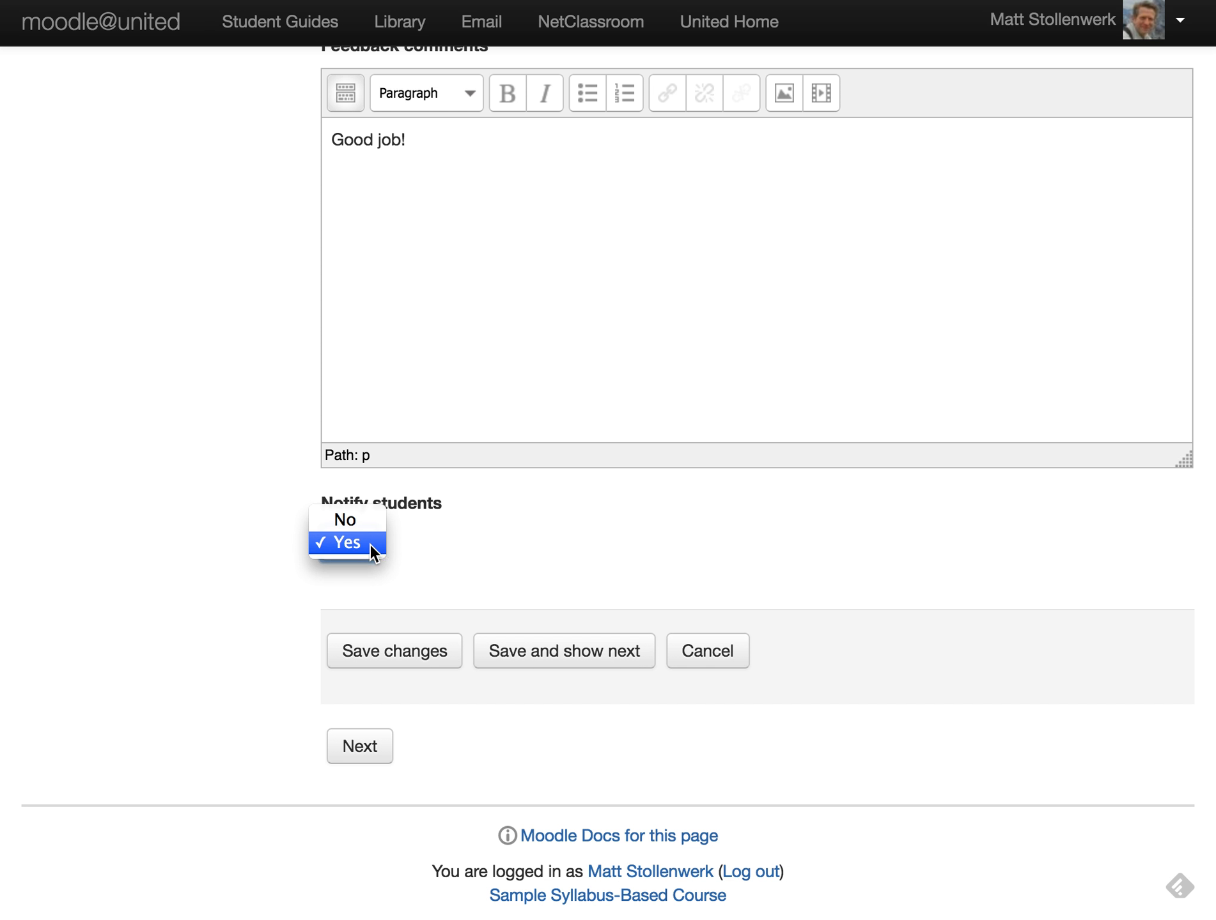
{"action": "left_click", "coordinate": [372, 544]}
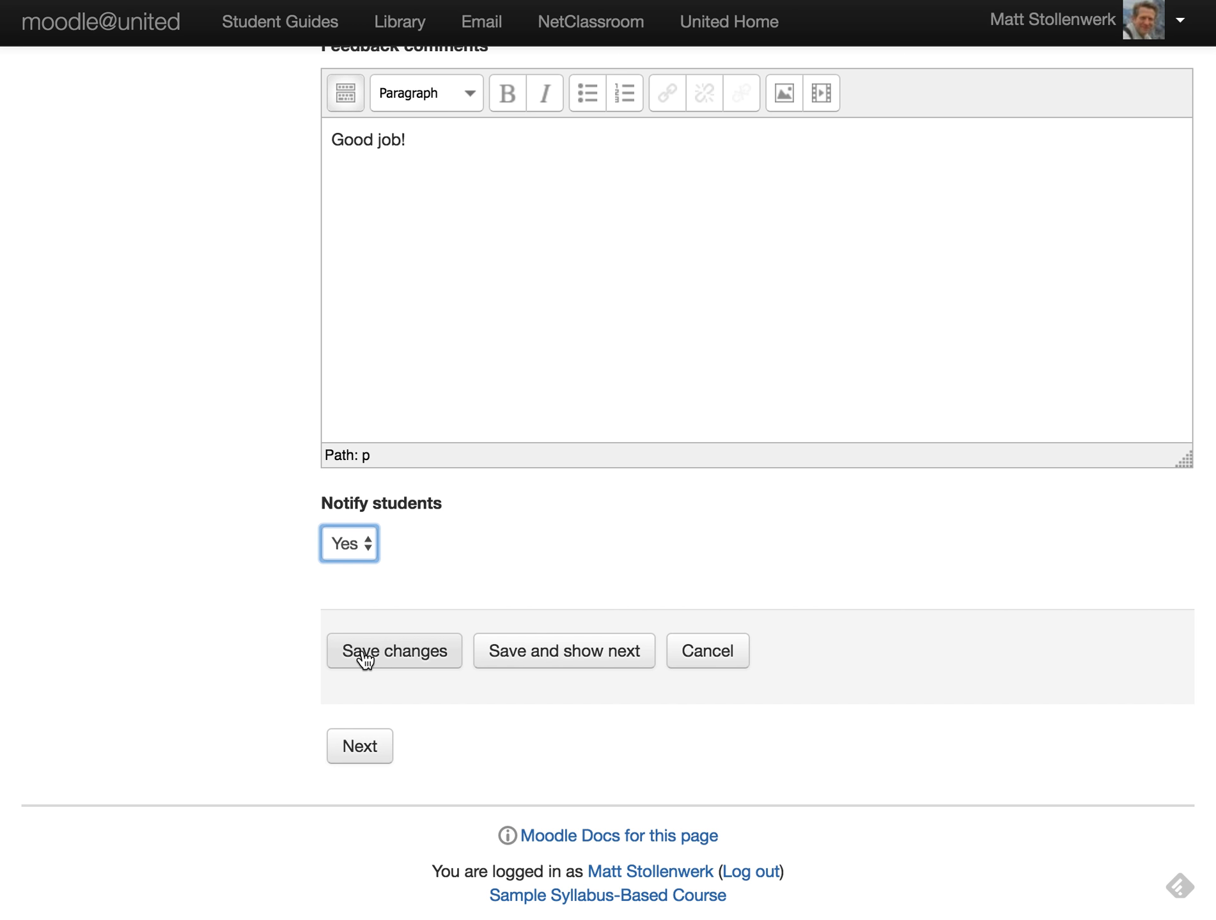
{"action": "left_click", "coordinate": [547, 662]}
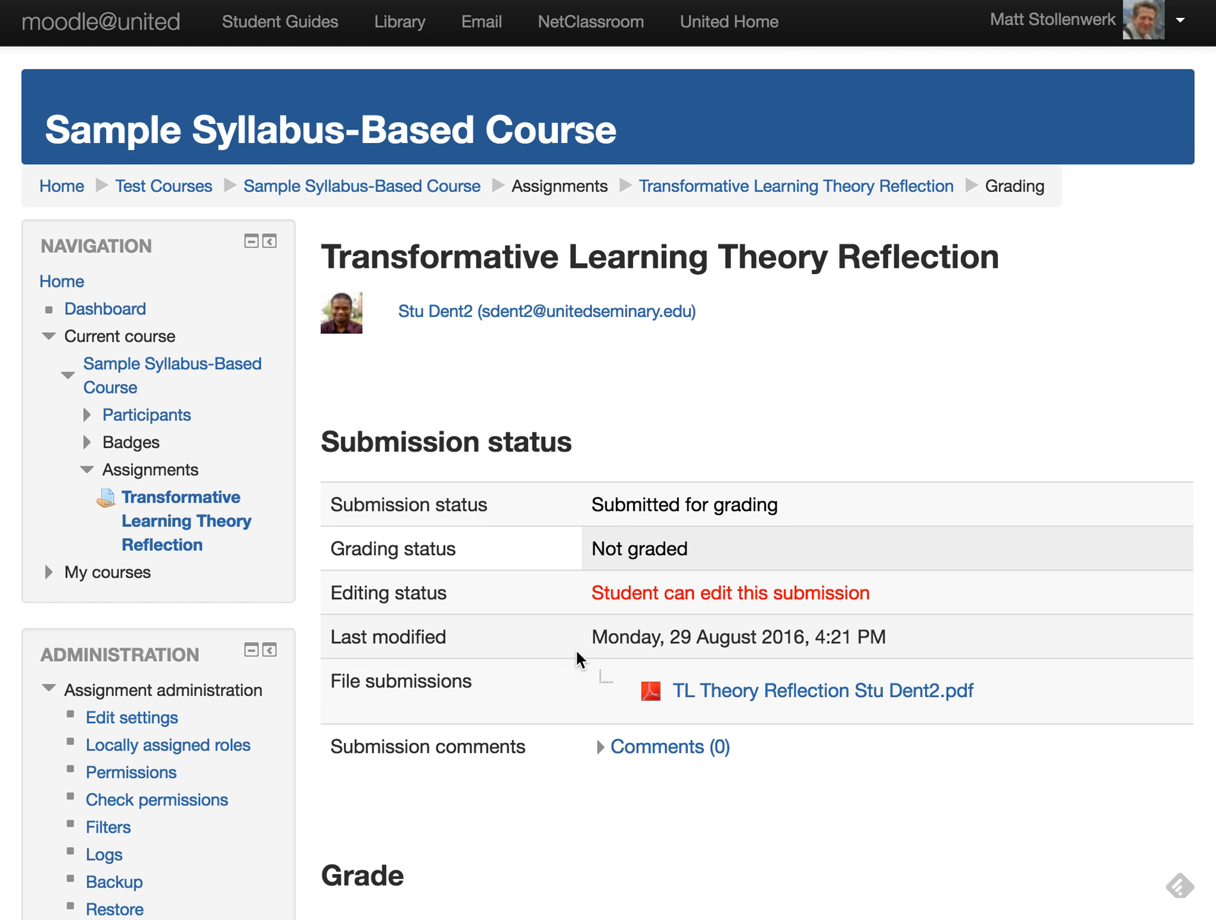
- Review the second student's grading page and launch the PDF editor on their submission
{"action": "scroll", "coordinate": [577, 659], "scroll_direction": "down", "scroll_amount": 5}
{"action": "scroll", "coordinate": [648, 591], "scroll_direction": "down", "scroll_amount": 20}
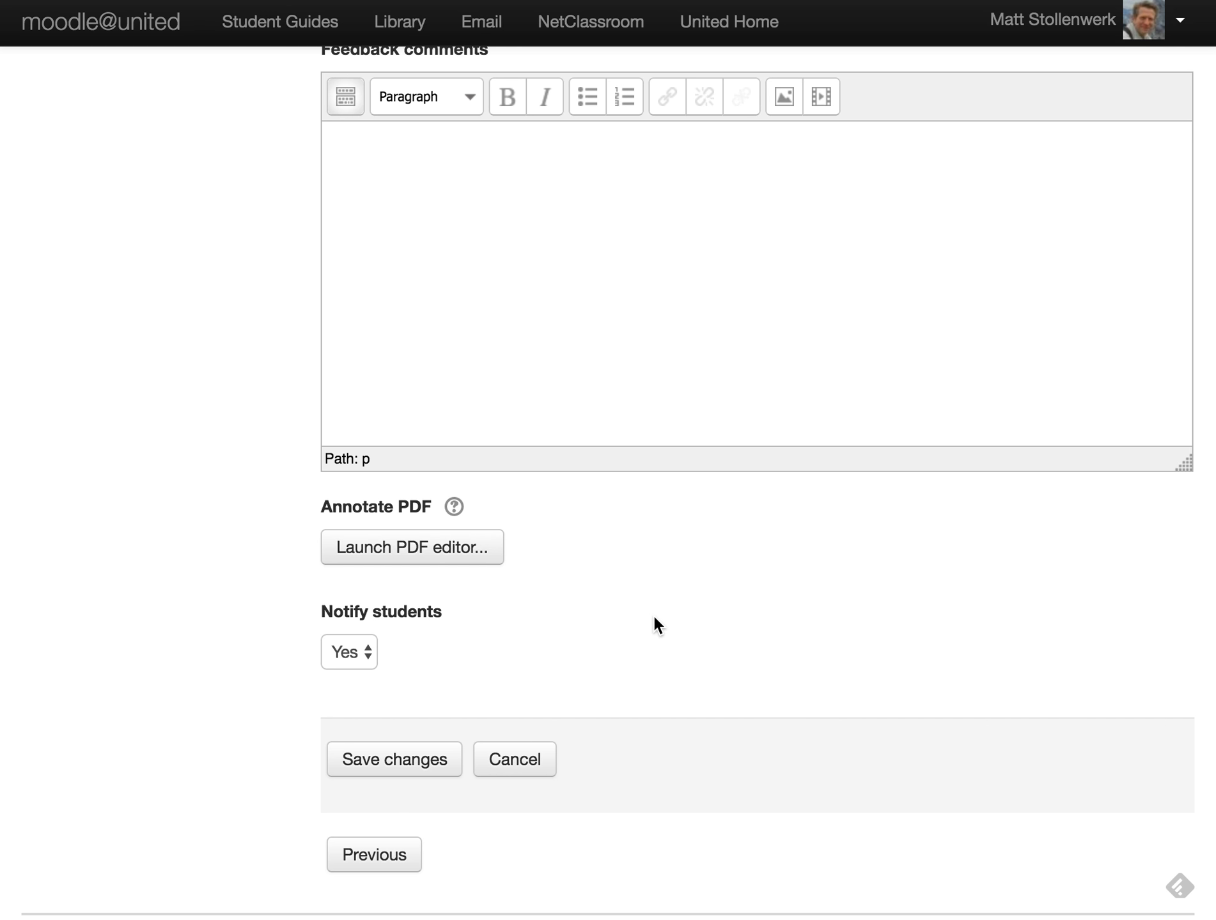
{"action": "scroll", "coordinate": [654, 618], "scroll_direction": "up", "scroll_amount": 13}
{"action": "scroll", "coordinate": [652, 623], "scroll_direction": "up", "scroll_amount": 3}
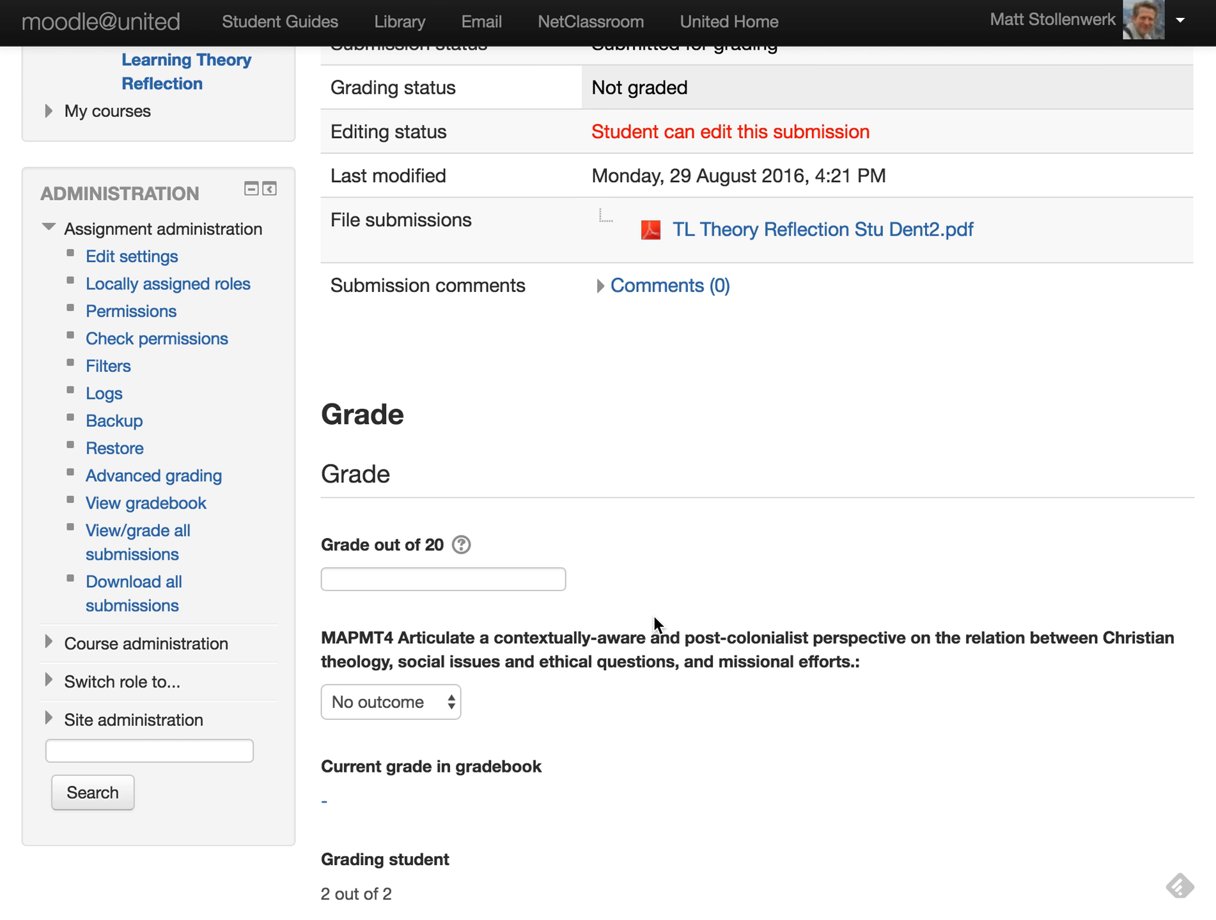
{"action": "scroll", "coordinate": [755, 444], "scroll_direction": "up", "scroll_amount": 6}
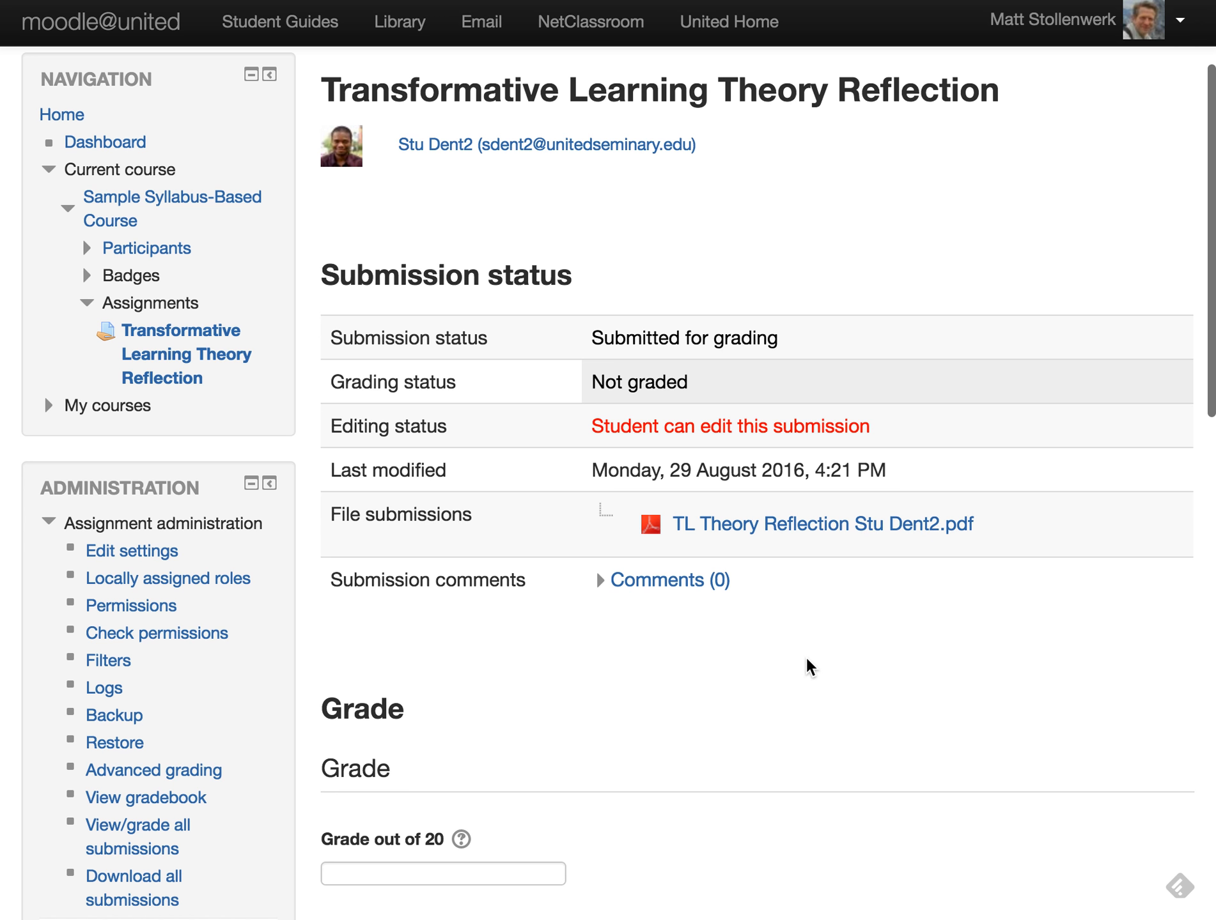
{"action": "scroll", "coordinate": [808, 661], "scroll_direction": "down", "scroll_amount": 8}
{"action": "scroll", "coordinate": [805, 655], "scroll_direction": "down", "scroll_amount": 15}
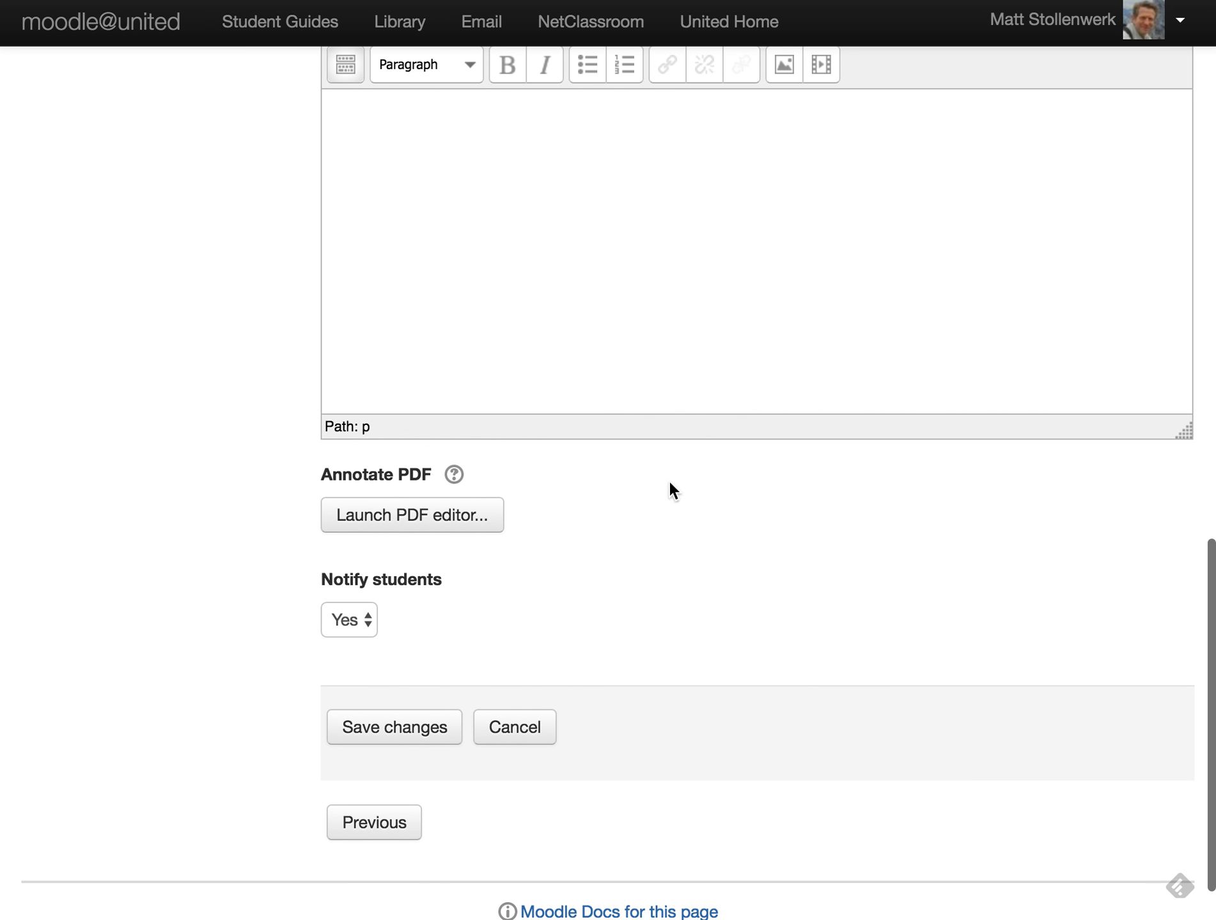
{"action": "left_click", "coordinate": [414, 517]}
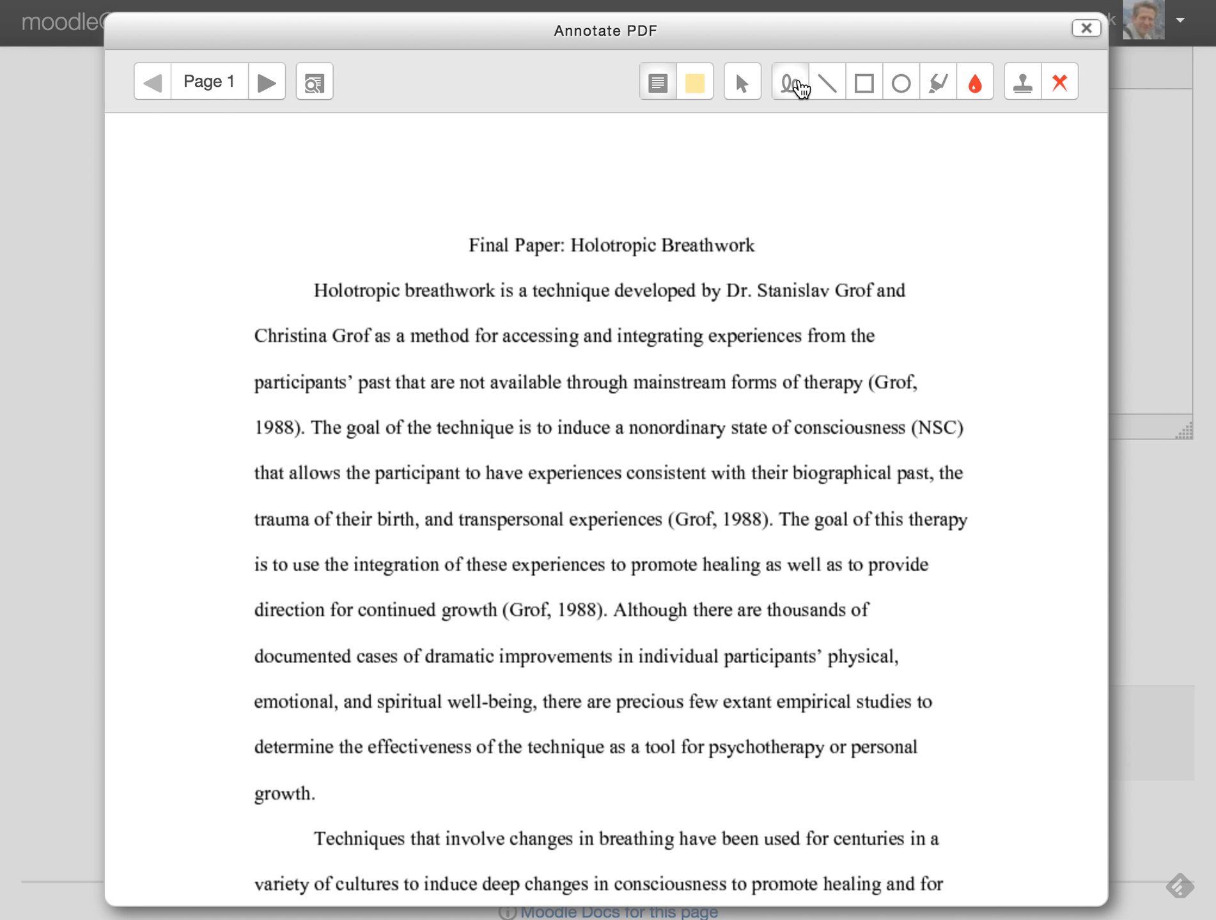
- Add a yellow comment box over the second line of page 1
{"action": "left_click", "coordinate": [695, 93]}
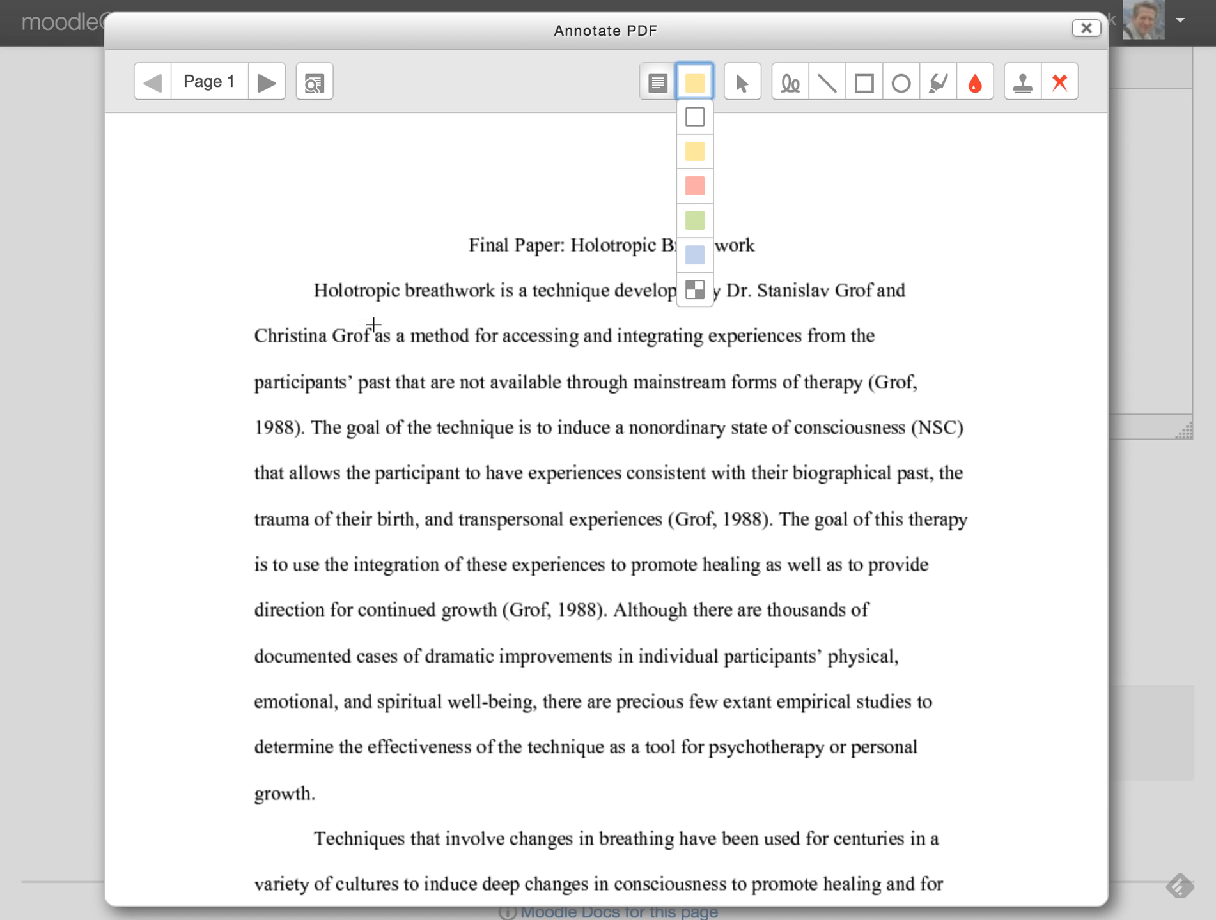
{"action": "left_click_drag", "start_coordinate": [254, 325], "coordinate": [612, 354]}
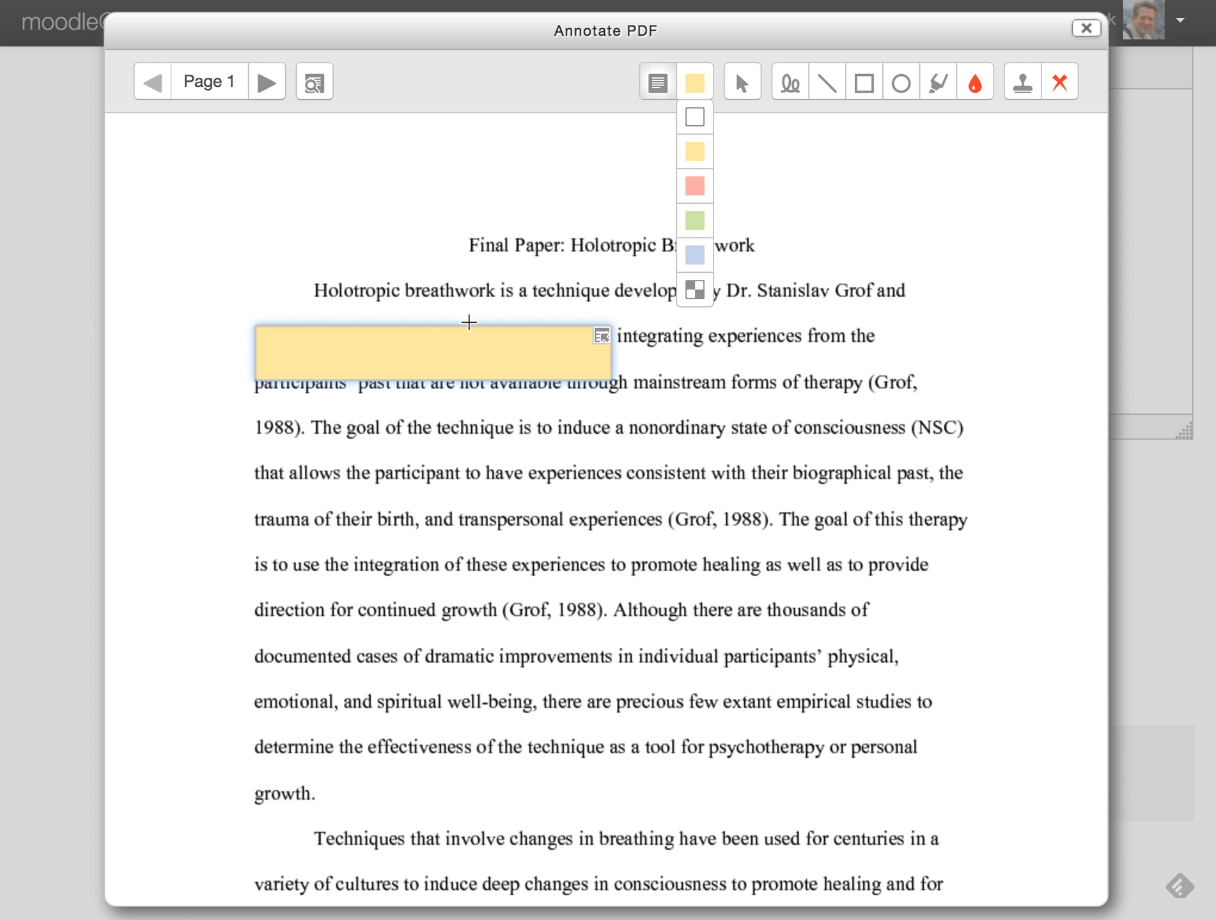
{"action": "left_click", "coordinate": [371, 353]}
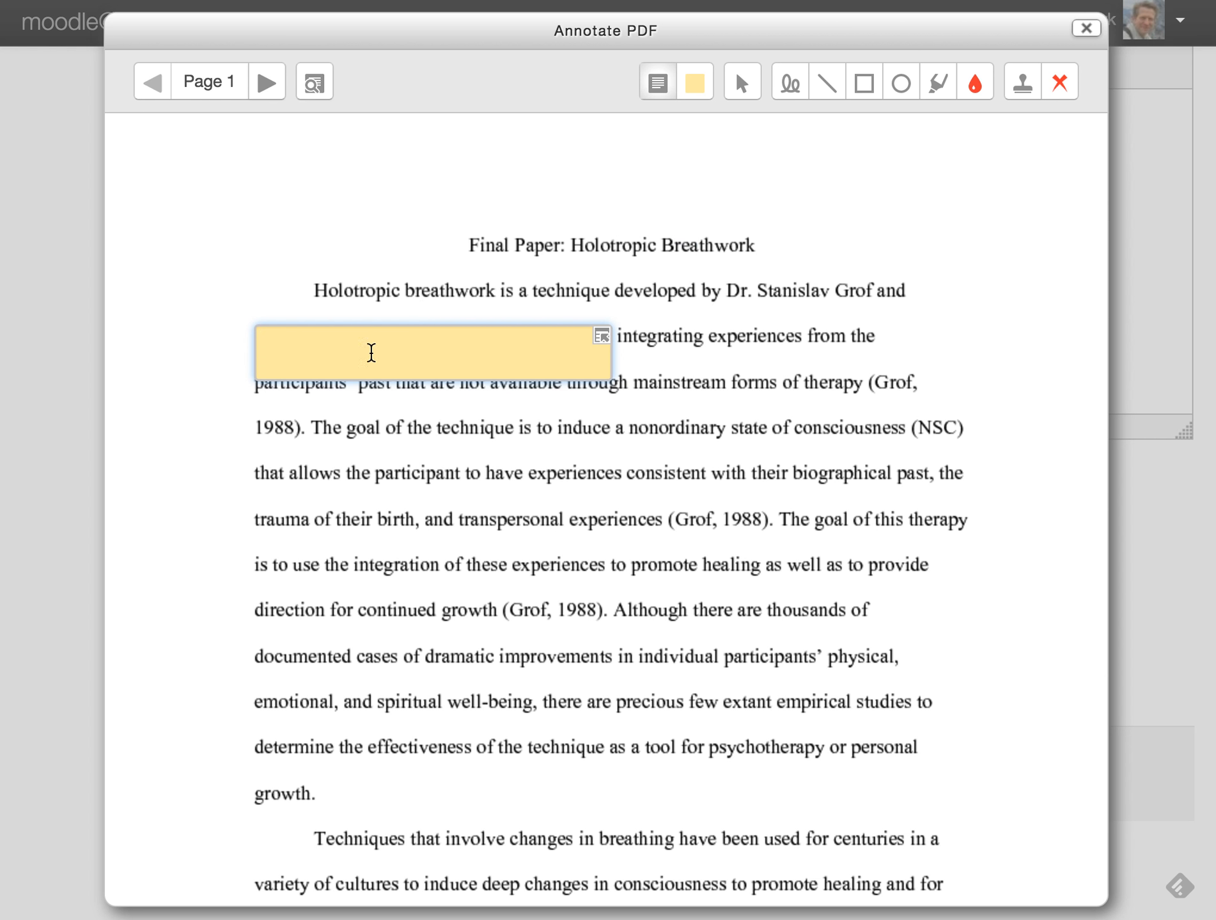
- Highlight 'of the technique is to induce a nonordinary state' in red and close the annotator
{"action": "left_click", "coordinate": [933, 78]}
{"action": "left_click_drag", "start_coordinate": [392, 427], "coordinate": [756, 414]}
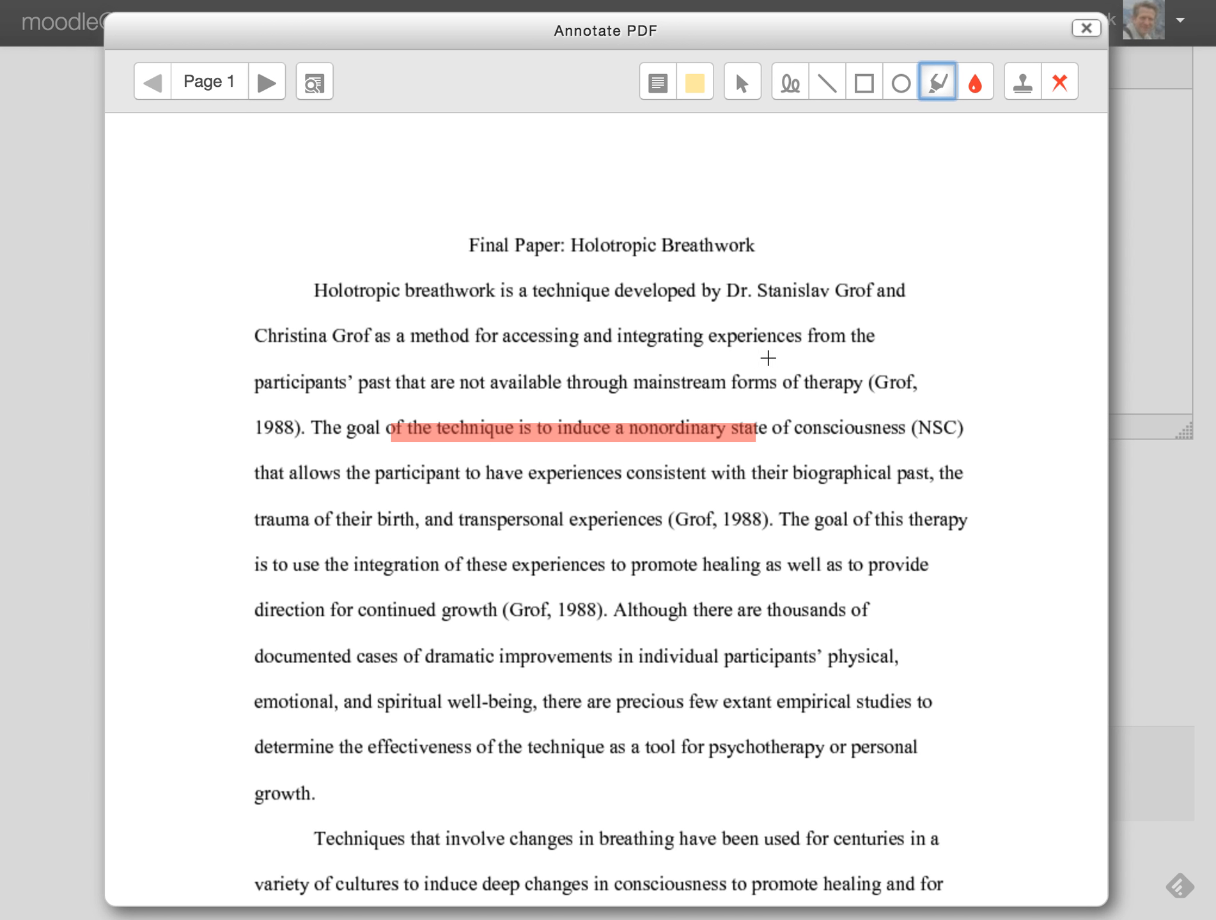
{"action": "scroll", "coordinate": [927, 447], "scroll_direction": "down", "scroll_amount": 5}
{"action": "scroll", "coordinate": [926, 401], "scroll_direction": "down", "scroll_amount": 1}
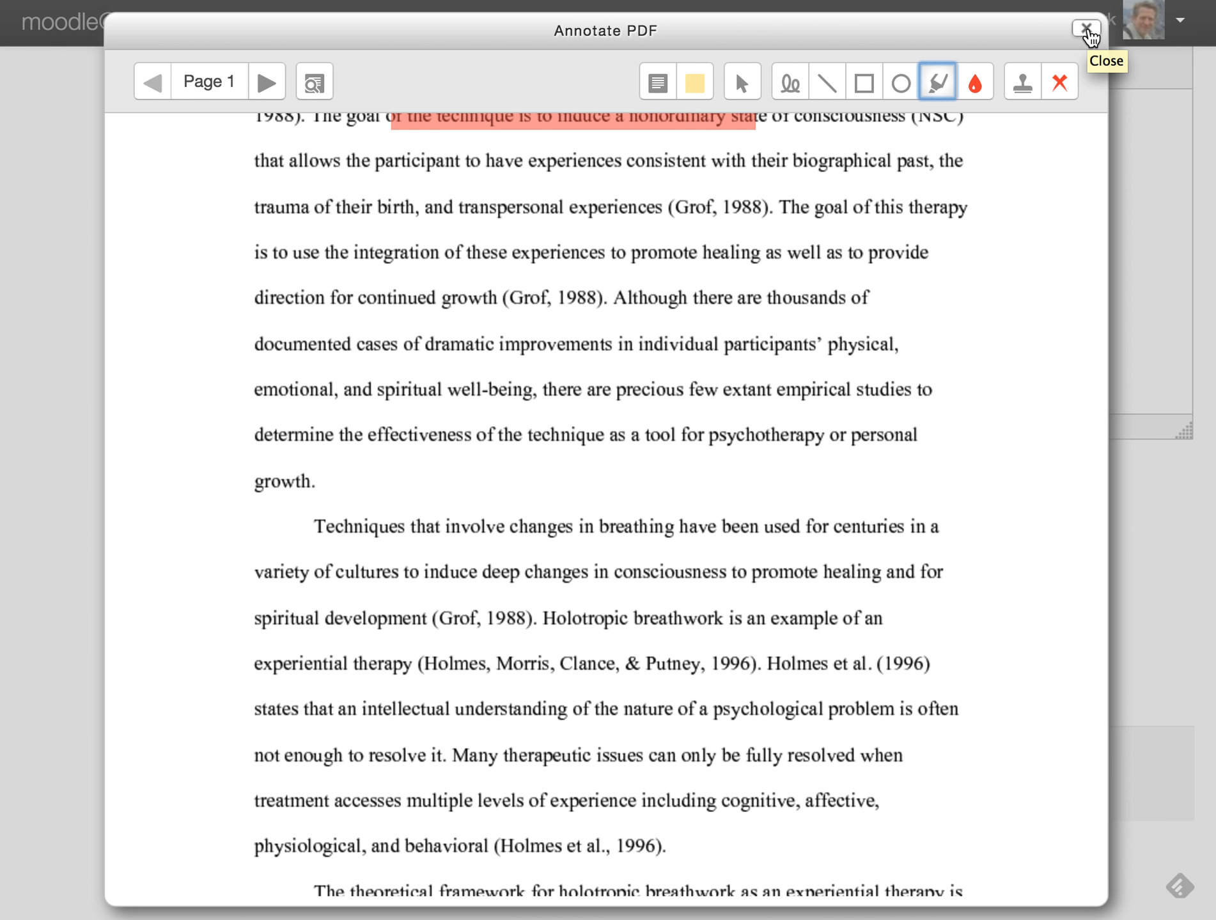
{"action": "scroll", "coordinate": [882, 480], "scroll_direction": "down", "scroll_amount": 1}
{"action": "scroll", "coordinate": [923, 398], "scroll_direction": "up", "scroll_amount": 6}
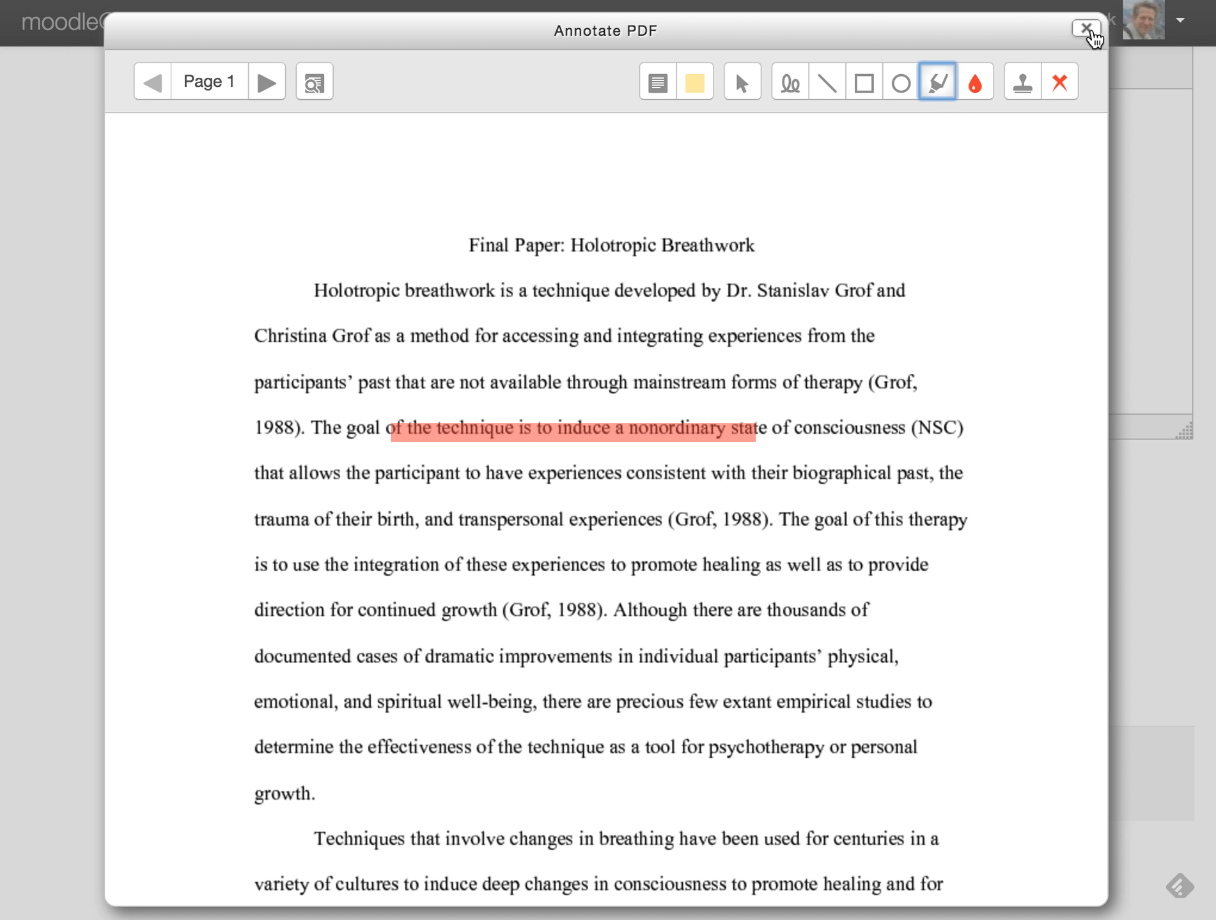
{"action": "left_click", "coordinate": [1085, 29]}
- Enter 'Good job!' as the second student's feedback comment, save it, and continue to the grading table
{"action": "scroll", "coordinate": [703, 633], "scroll_direction": "up", "scroll_amount": 7}
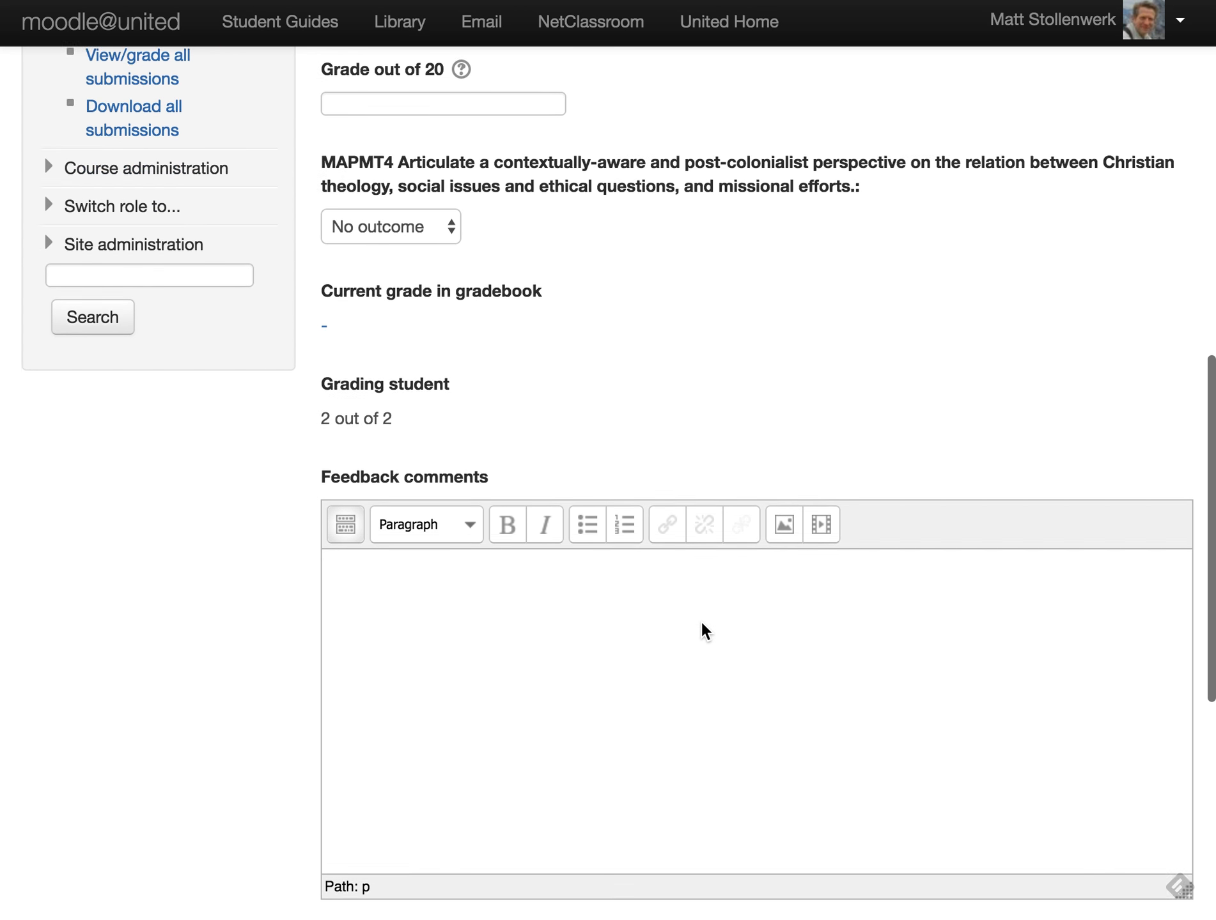
{"action": "scroll", "coordinate": [700, 619], "scroll_direction": "down", "scroll_amount": 3}
{"action": "left_click", "coordinate": [684, 559]}
{"action": "type", "text": "Good job!"}
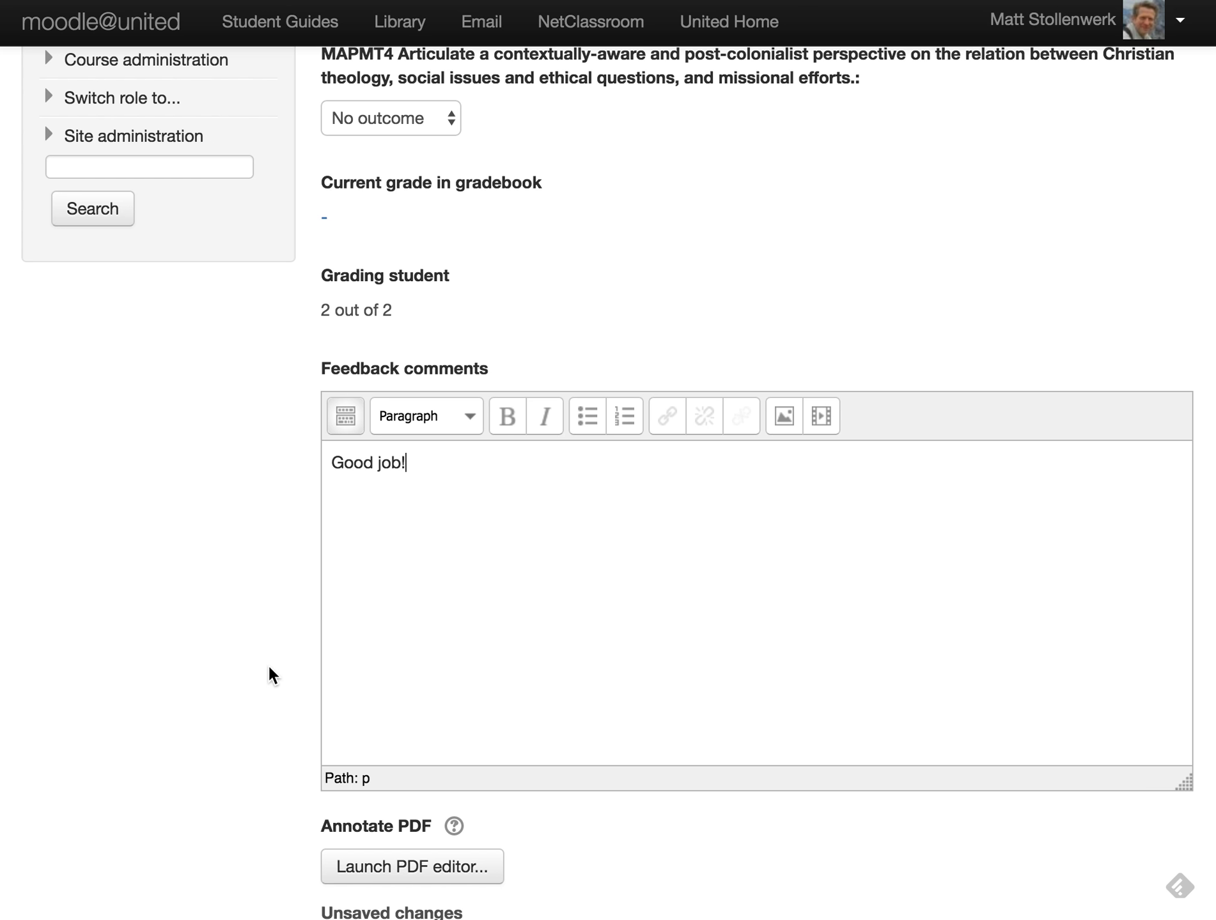
{"action": "scroll", "coordinate": [262, 684], "scroll_direction": "down", "scroll_amount": 10}
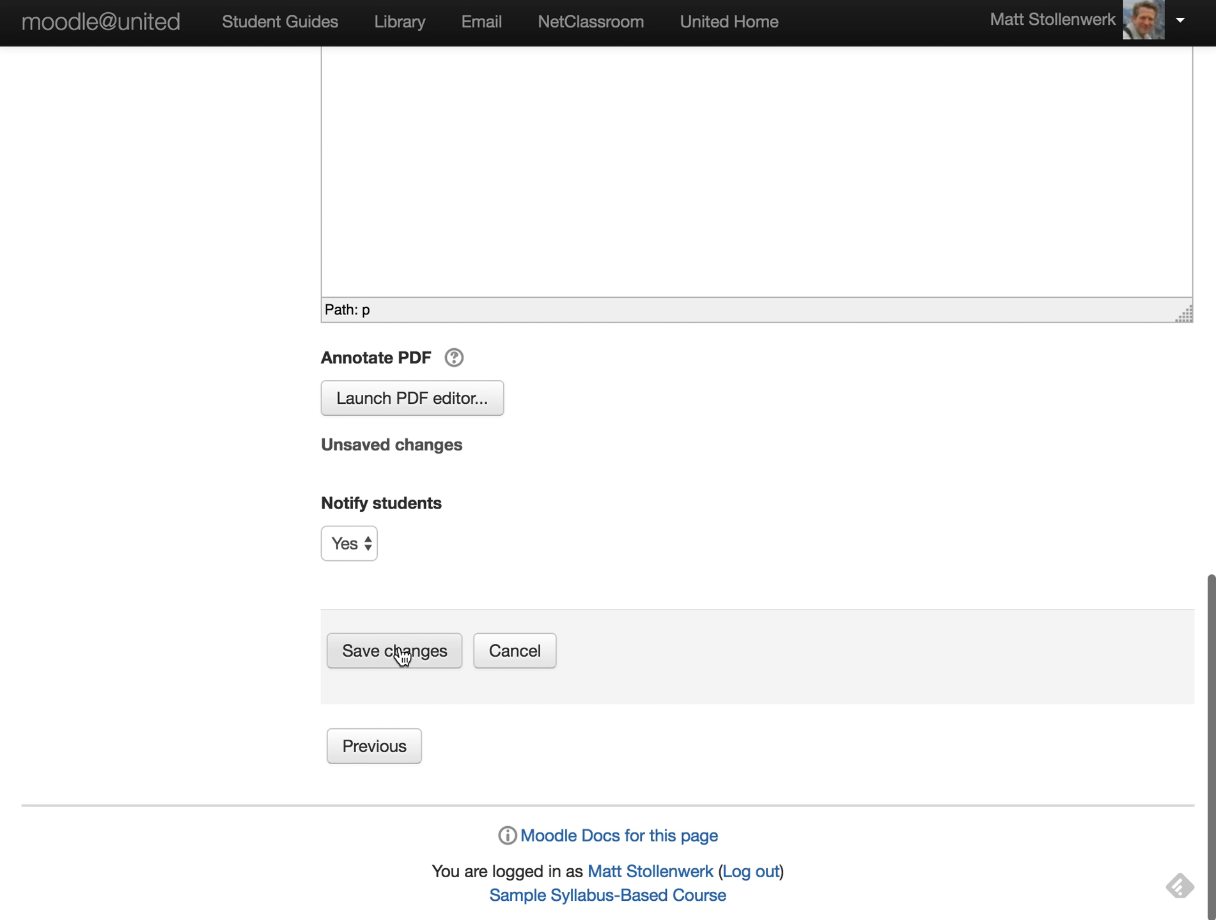
{"action": "left_click", "coordinate": [402, 655]}
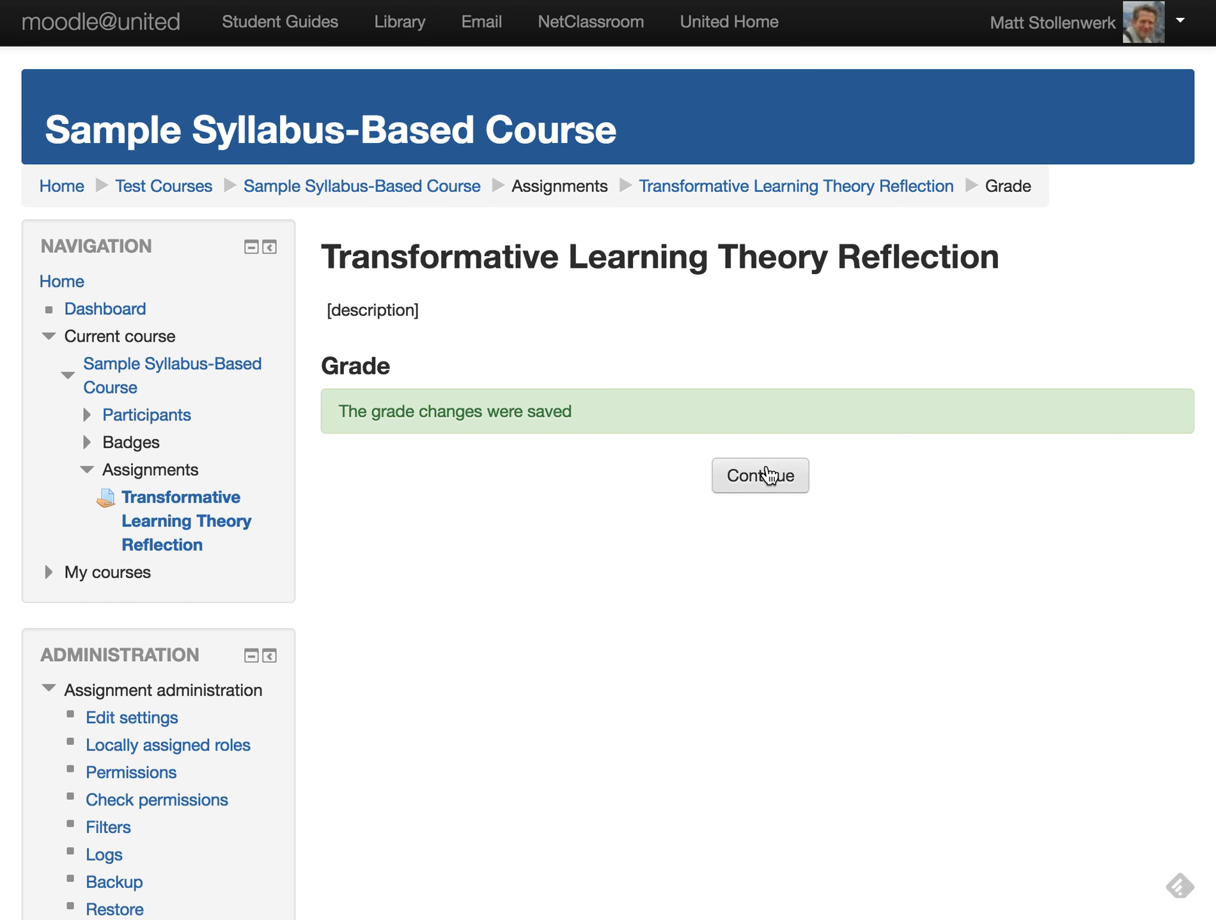
{"action": "left_click", "coordinate": [769, 475]}
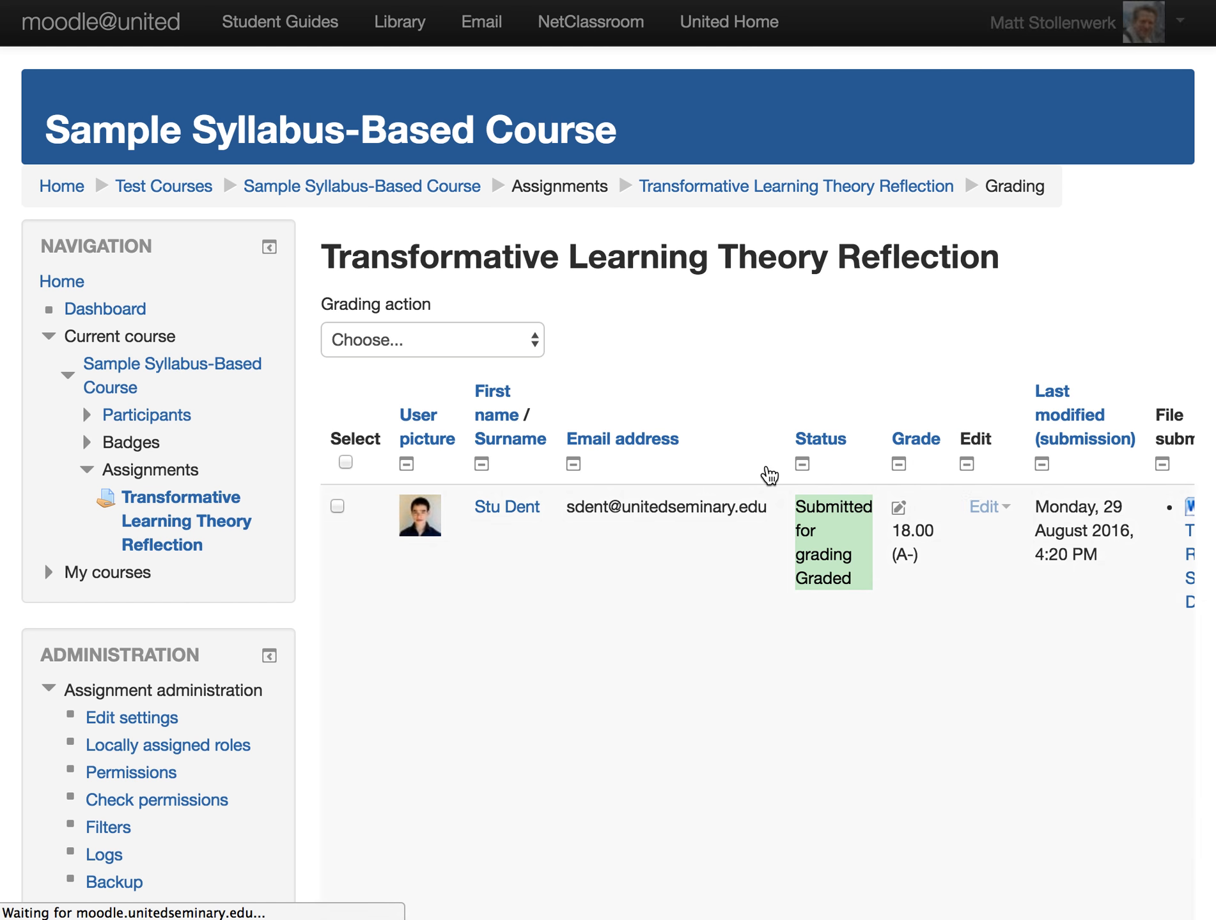
- Scroll through the grading table columns to review both submissions' grades, feedback and annotated PDF
{"action": "scroll", "coordinate": [742, 639], "scroll_direction": "down", "scroll_amount": 12}
{"action": "scroll", "coordinate": [724, 703], "scroll_direction": "up", "scroll_amount": 7}
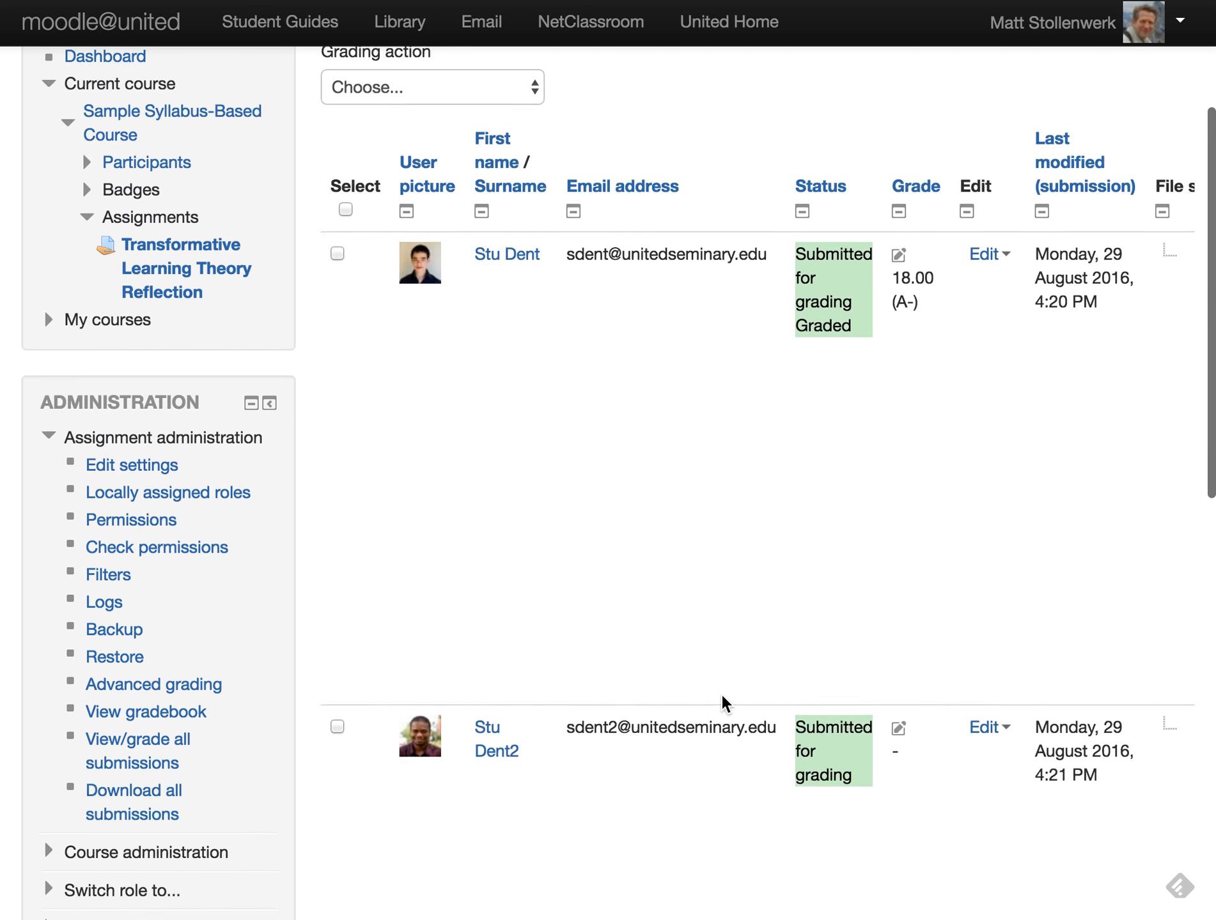
{"action": "scroll", "coordinate": [724, 703], "scroll_direction": "down", "scroll_amount": 4}
{"action": "scroll", "coordinate": [724, 703], "scroll_direction": "up", "scroll_amount": 1}
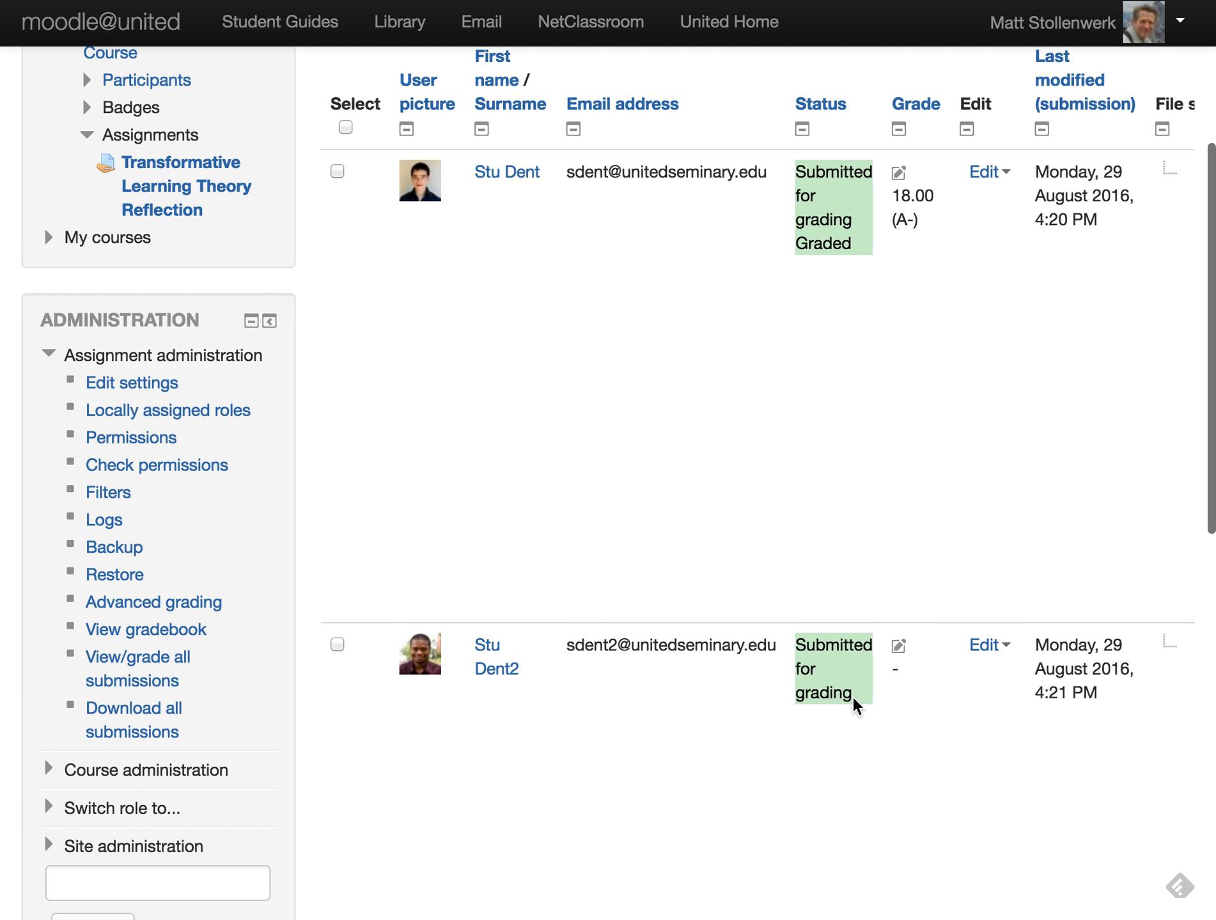
{"action": "scroll", "coordinate": [850, 701], "scroll_direction": "right", "scroll_amount": 10}
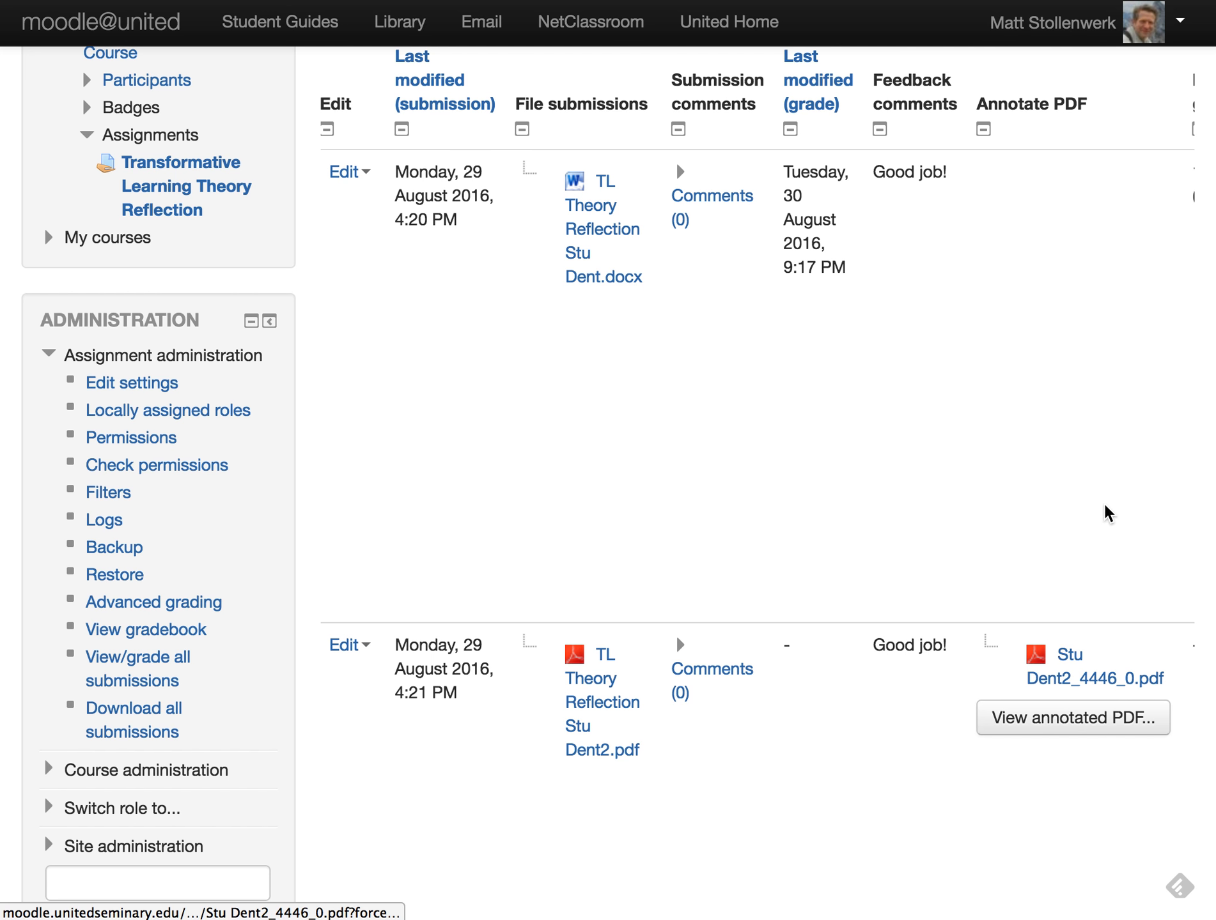
{"action": "scroll", "coordinate": [822, 425], "scroll_direction": "left", "scroll_amount": 2}
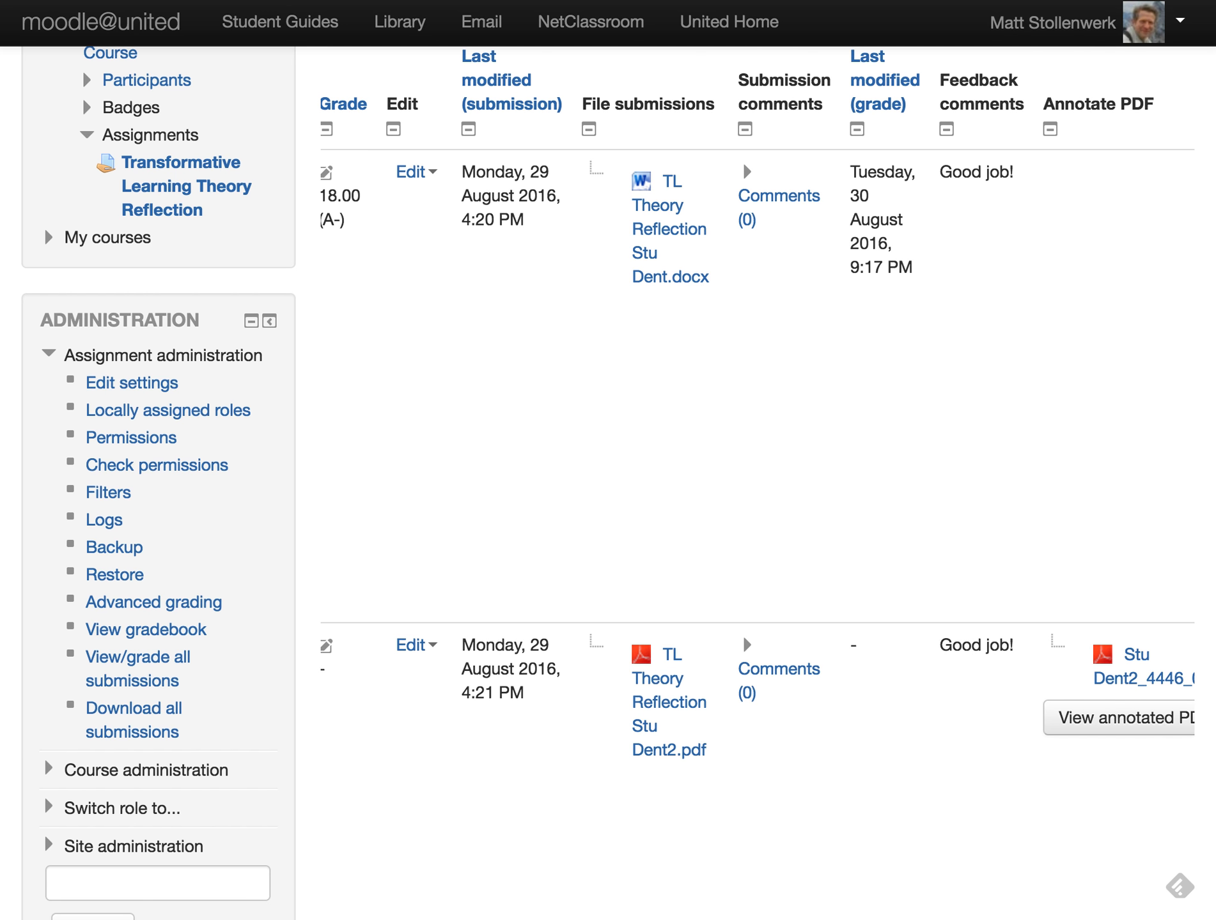
{"action": "scroll", "coordinate": [687, 445], "scroll_direction": "left", "scroll_amount": 10}
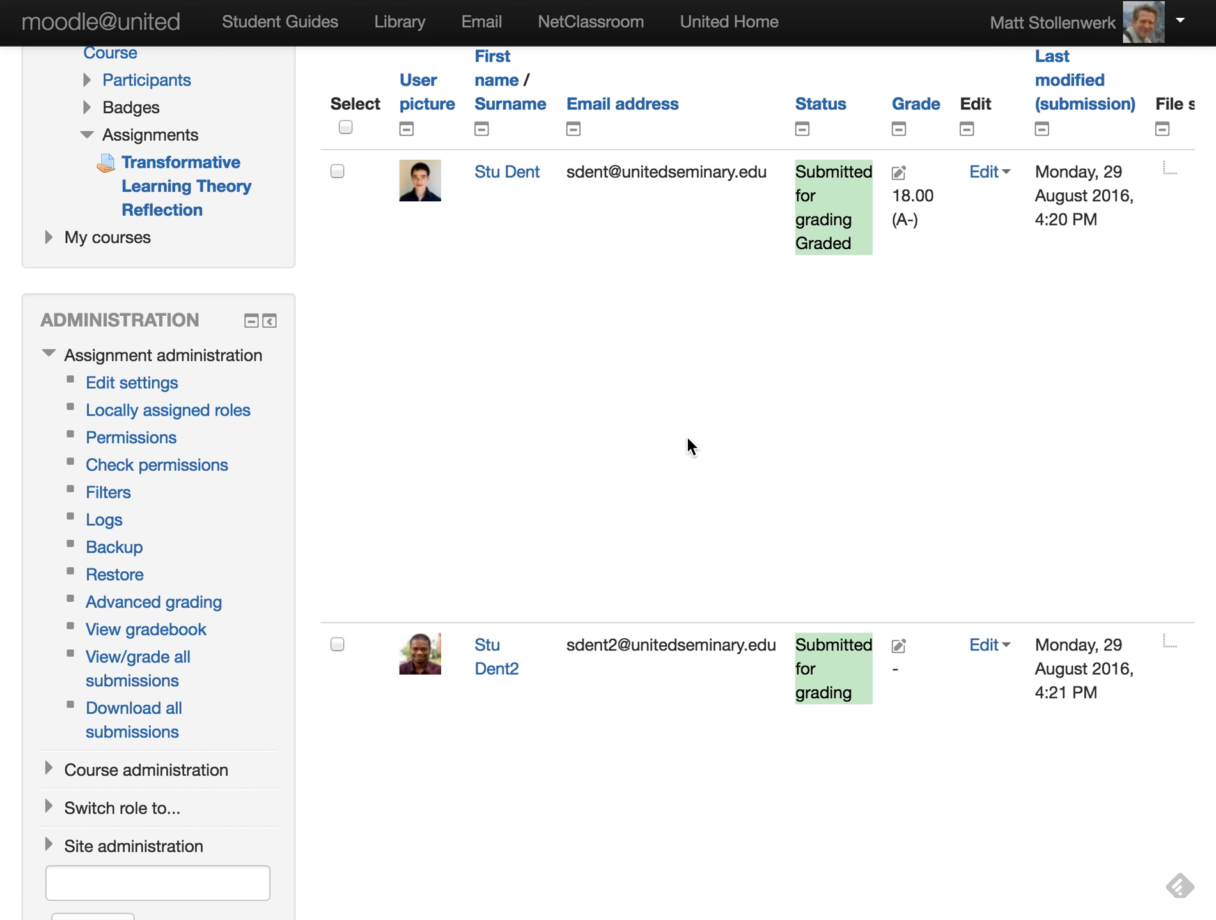
{"action": "scroll", "coordinate": [687, 445], "scroll_direction": "up", "scroll_amount": 6}
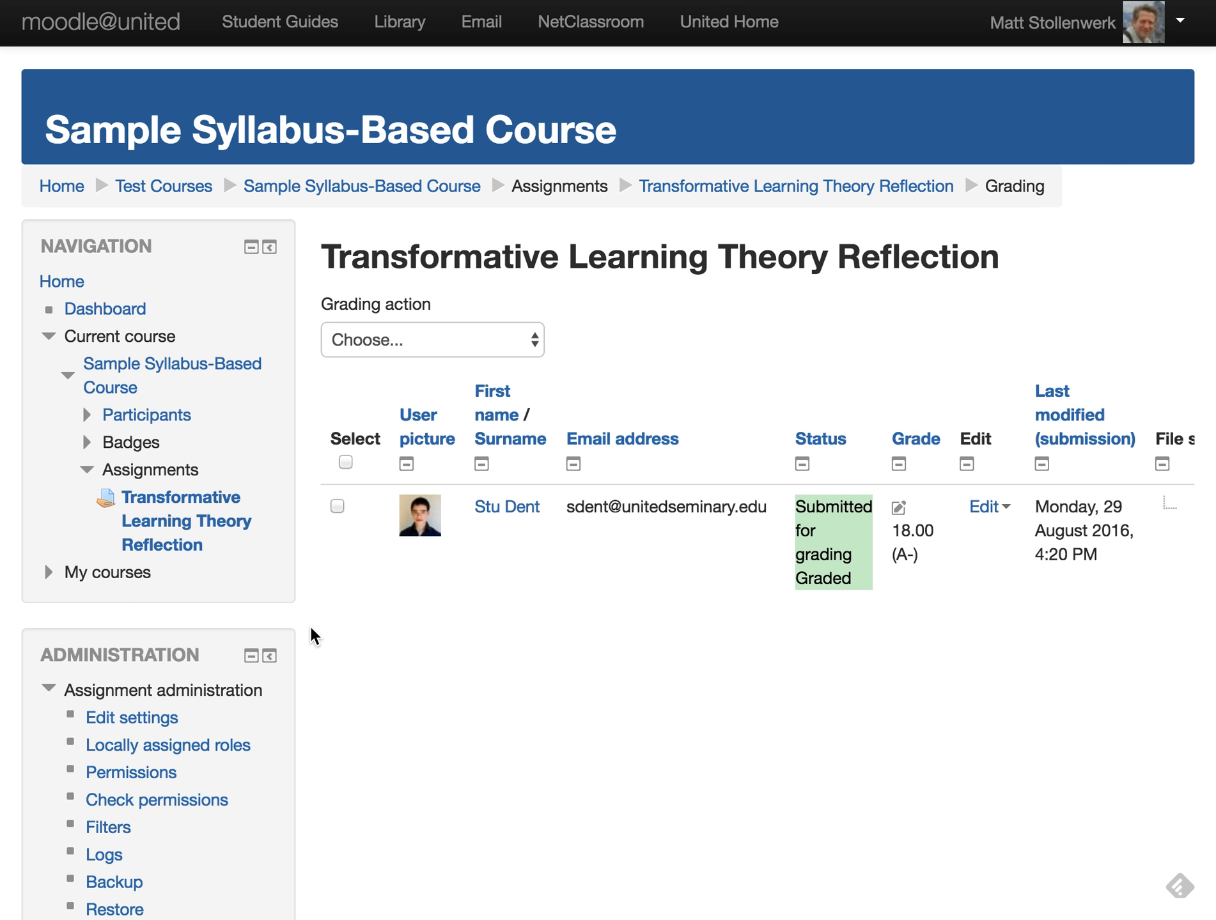
- Expand Course administration in the Administration block
{"action": "scroll", "coordinate": [313, 613], "scroll_direction": "down", "scroll_amount": 5}
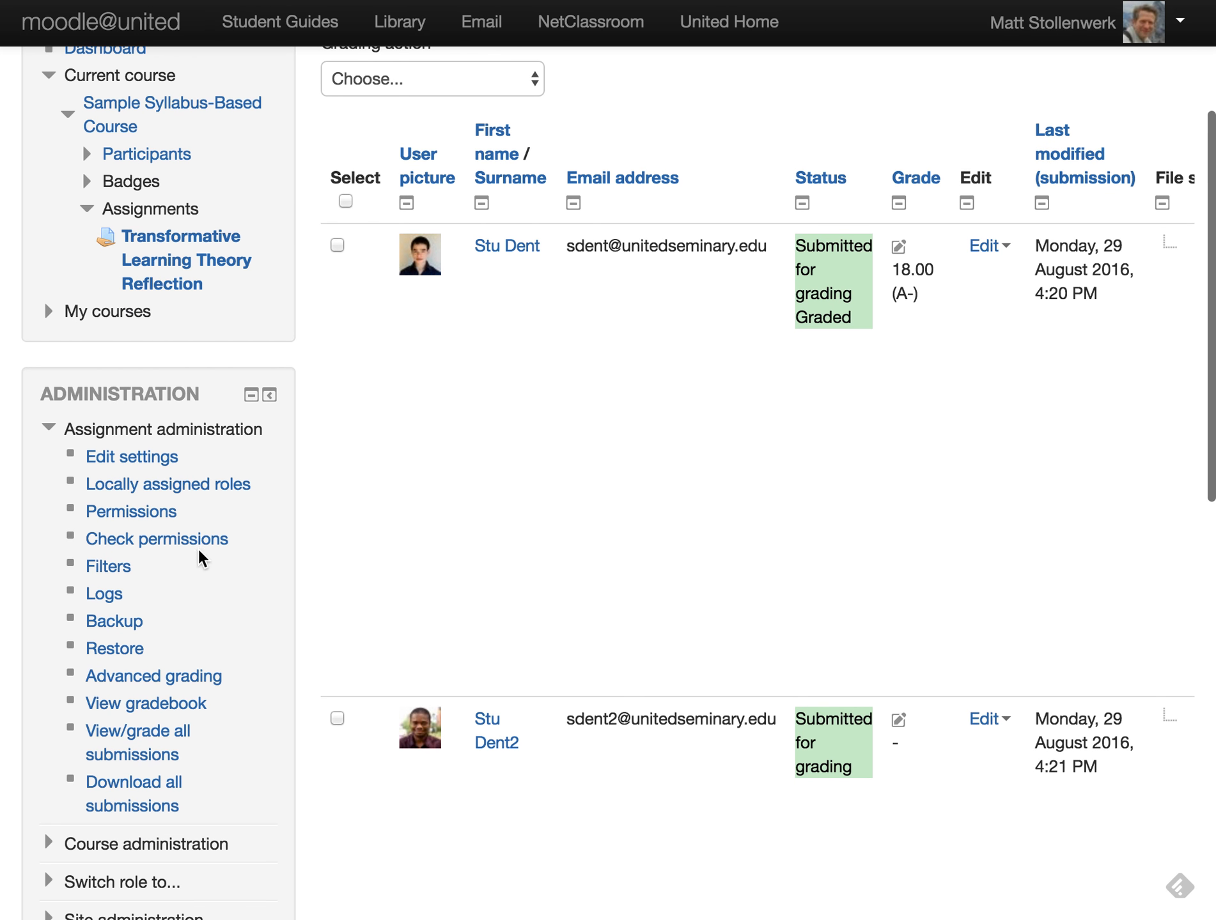
{"action": "scroll", "coordinate": [171, 710], "scroll_direction": "down", "scroll_amount": 3}
{"action": "left_click", "coordinate": [137, 710]}
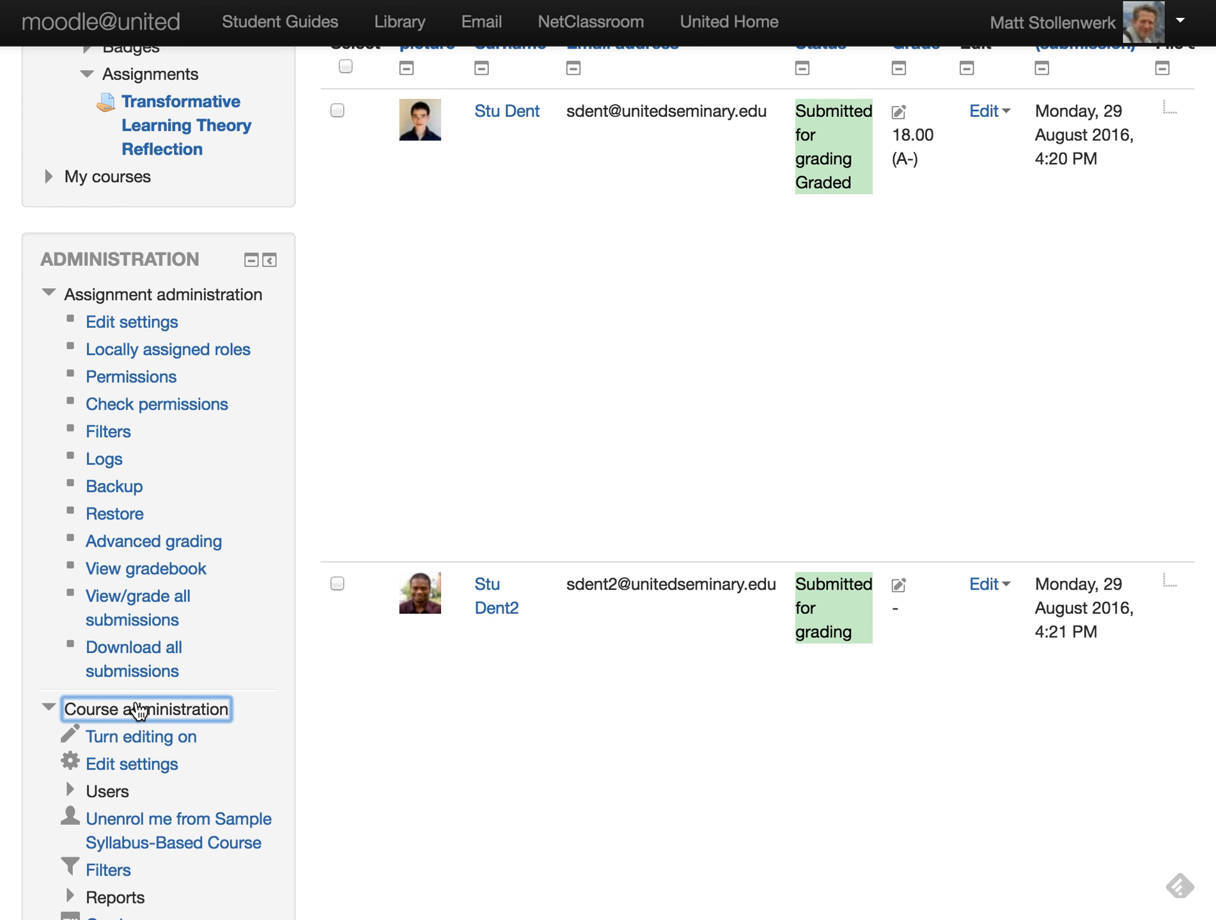
{"action": "scroll", "coordinate": [127, 703], "scroll_direction": "down", "scroll_amount": 6}
- Open Grades to show the course Grader report listing both participants
{"action": "left_click", "coordinate": [113, 645]}
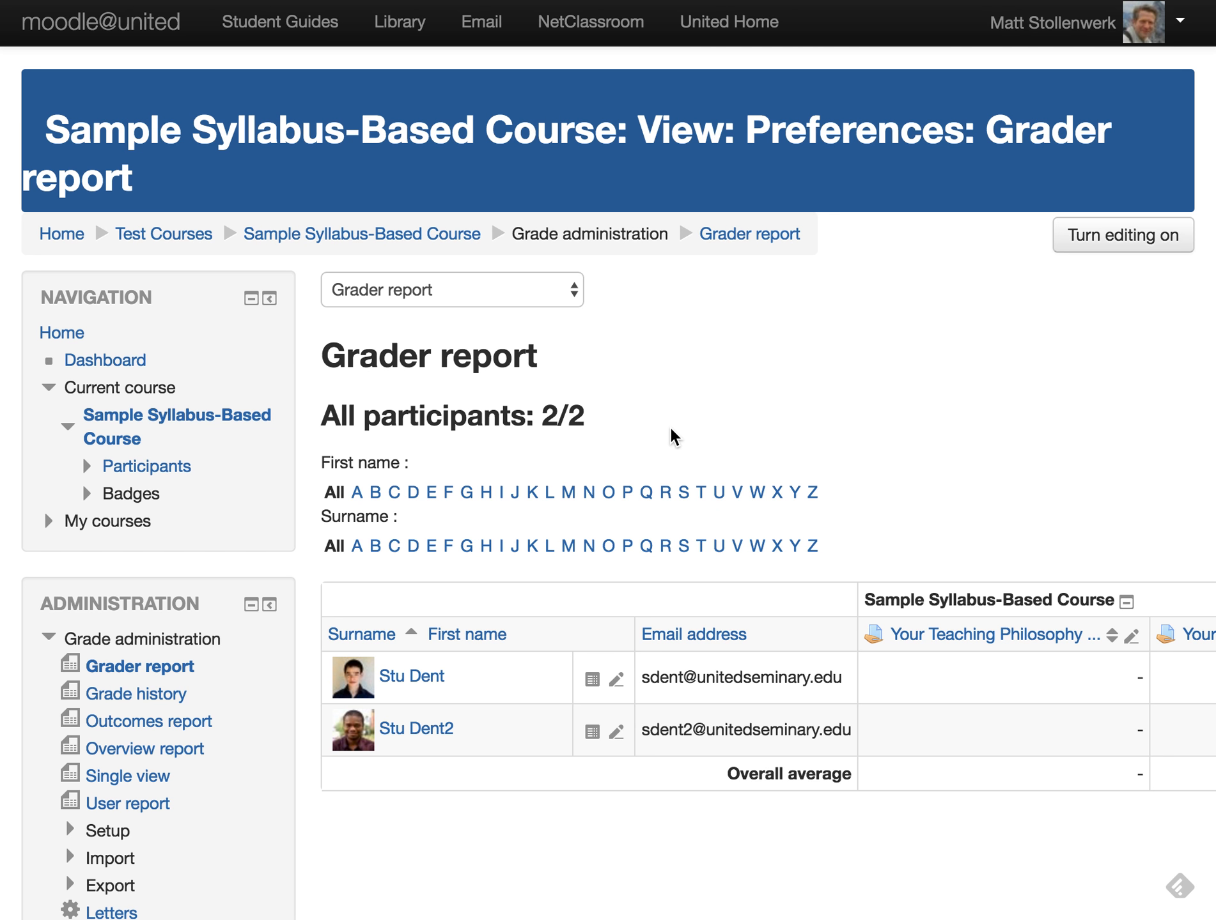
{"action": "scroll", "coordinate": [672, 436], "scroll_direction": "down", "scroll_amount": 5}
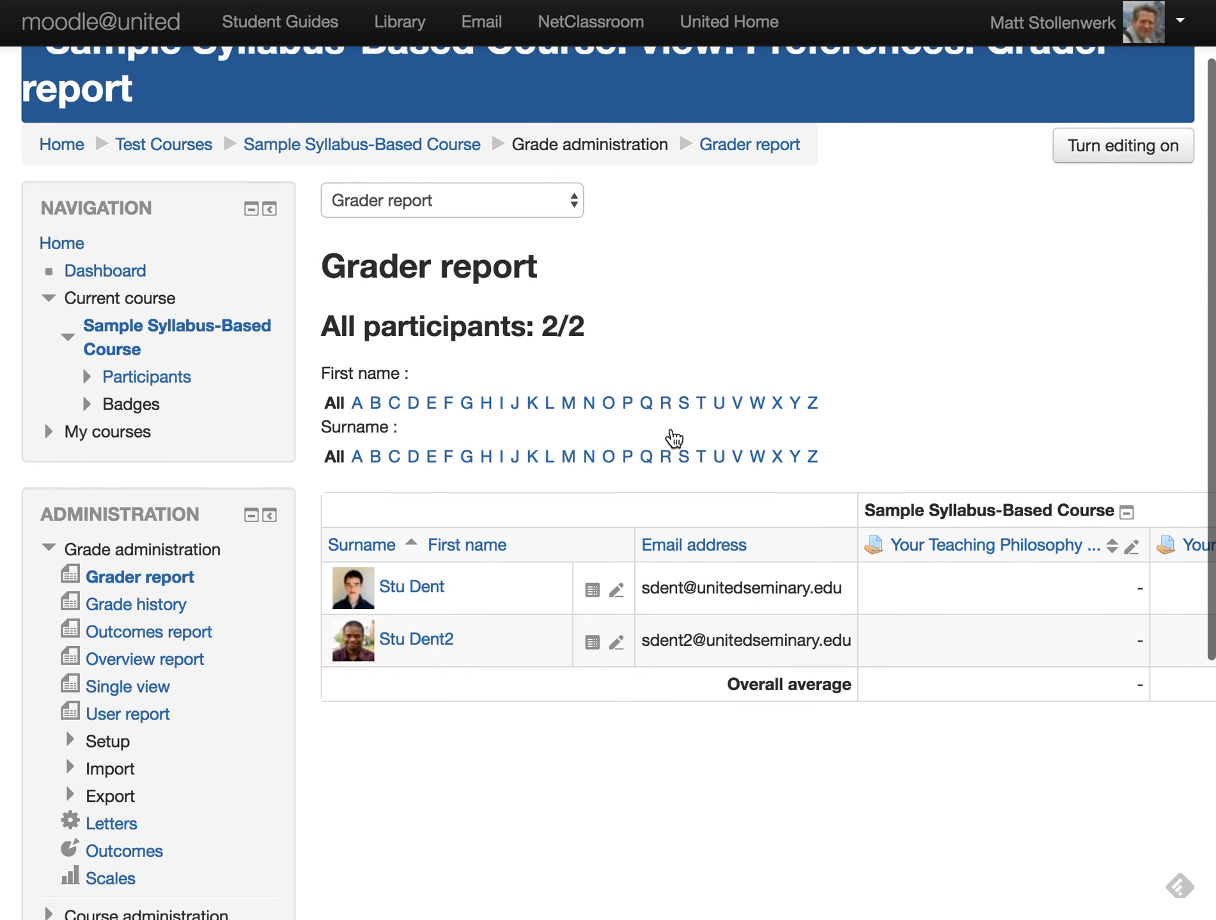
{"action": "scroll", "coordinate": [672, 438], "scroll_direction": "right", "scroll_amount": 3}
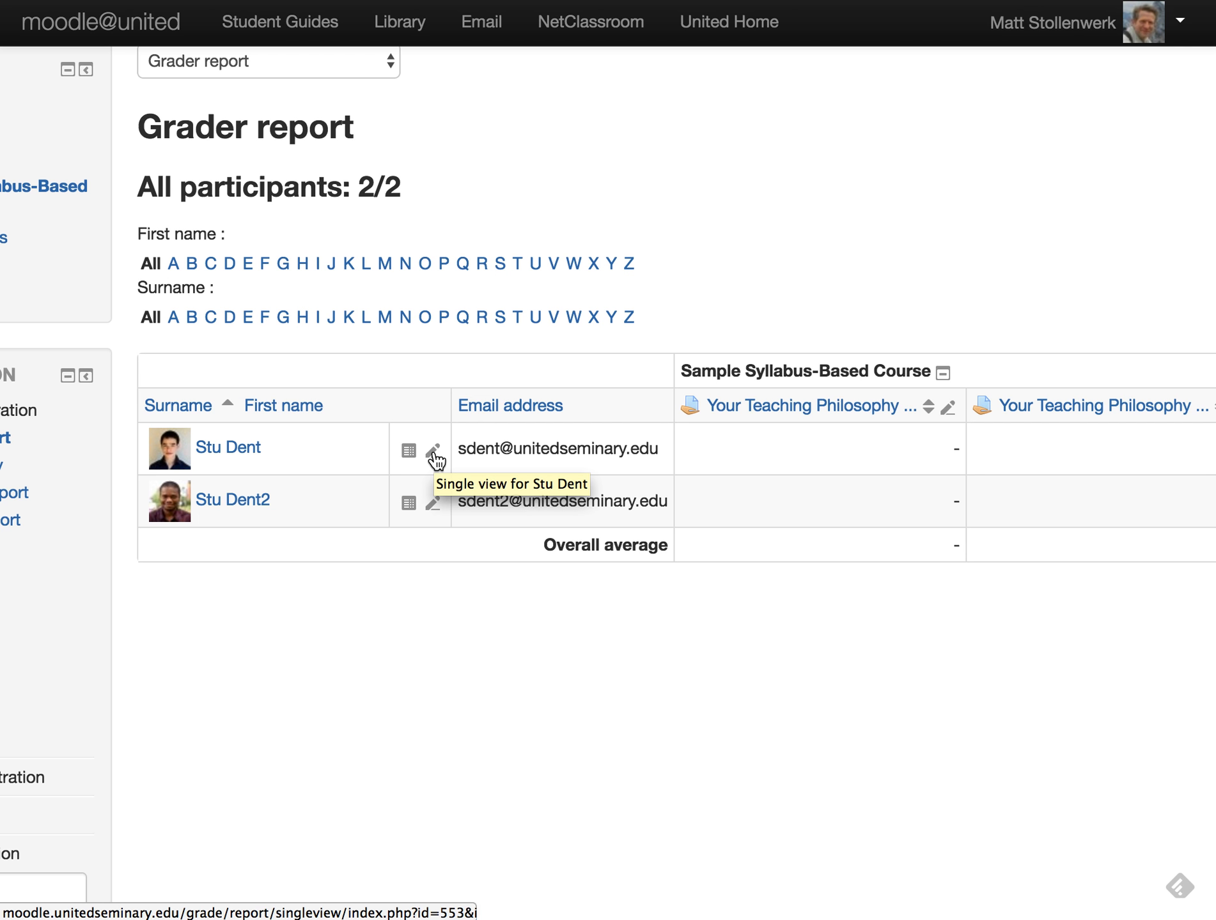
- Open the first student's single view and look over all their grade items
{"action": "left_click", "coordinate": [434, 453]}
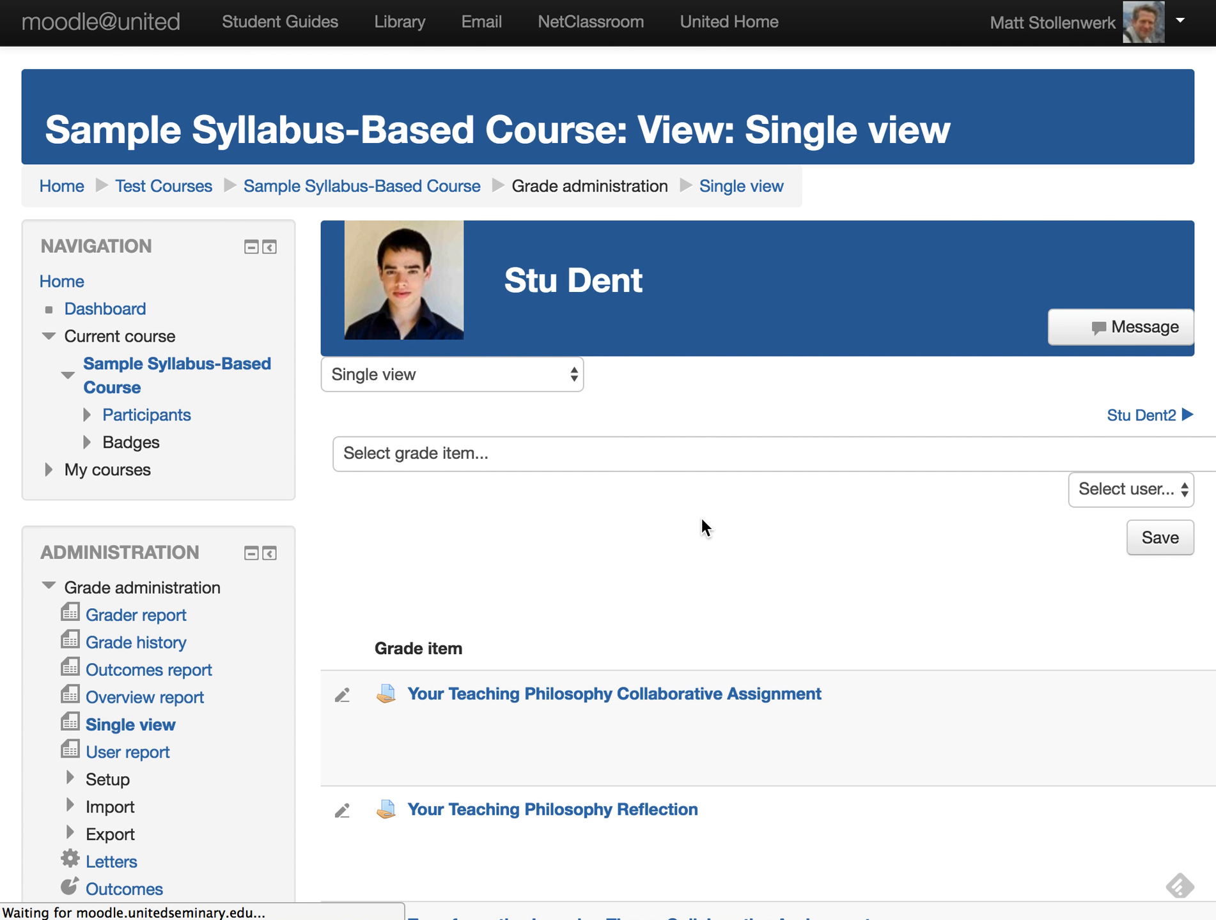
{"action": "scroll", "coordinate": [700, 516], "scroll_direction": "right", "scroll_amount": 10}
{"action": "scroll", "coordinate": [701, 521], "scroll_direction": "left", "scroll_amount": 15}
{"action": "scroll", "coordinate": [700, 516], "scroll_direction": "right", "scroll_amount": 10}
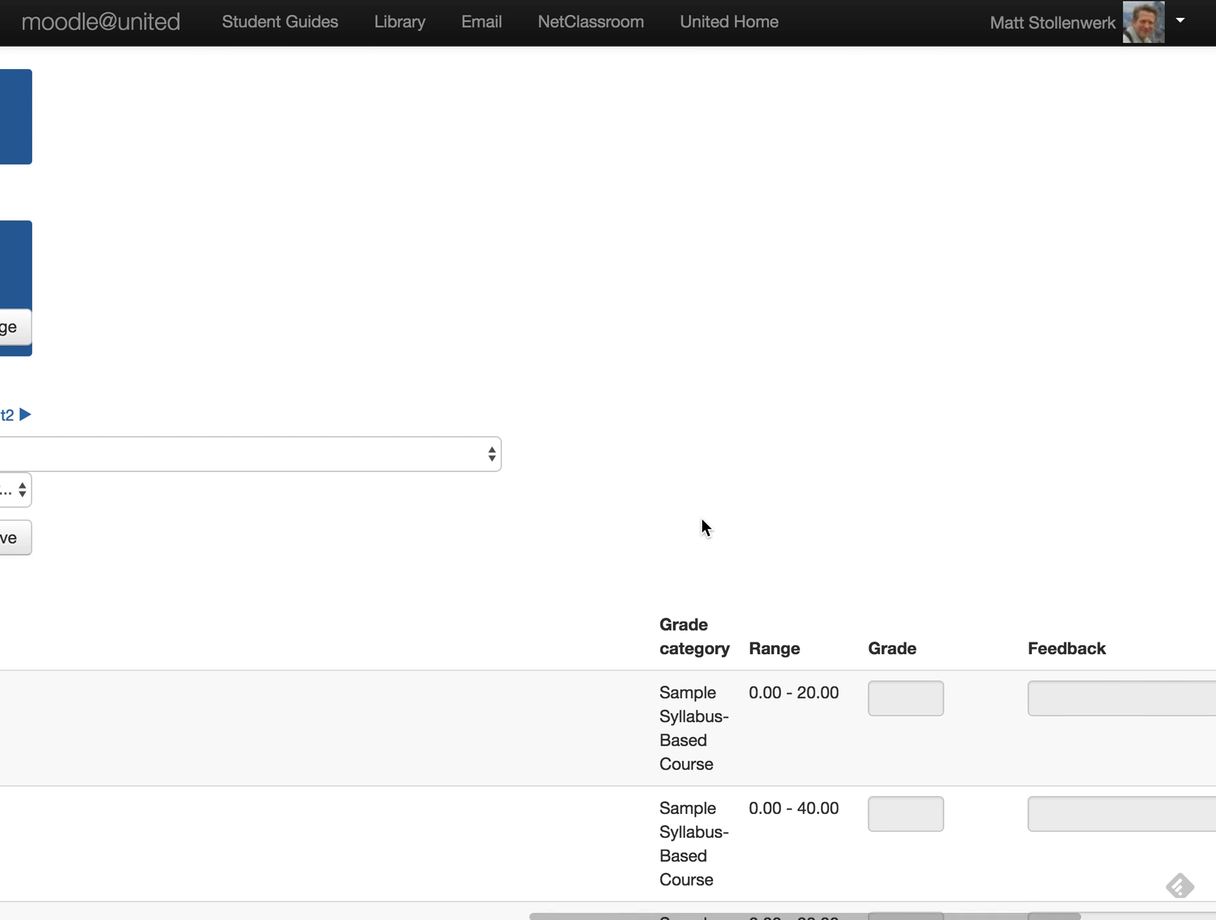
{"action": "scroll", "coordinate": [701, 516], "scroll_direction": "down", "scroll_amount": 15}
{"action": "scroll", "coordinate": [702, 519], "scroll_direction": "up", "scroll_amount": 3}
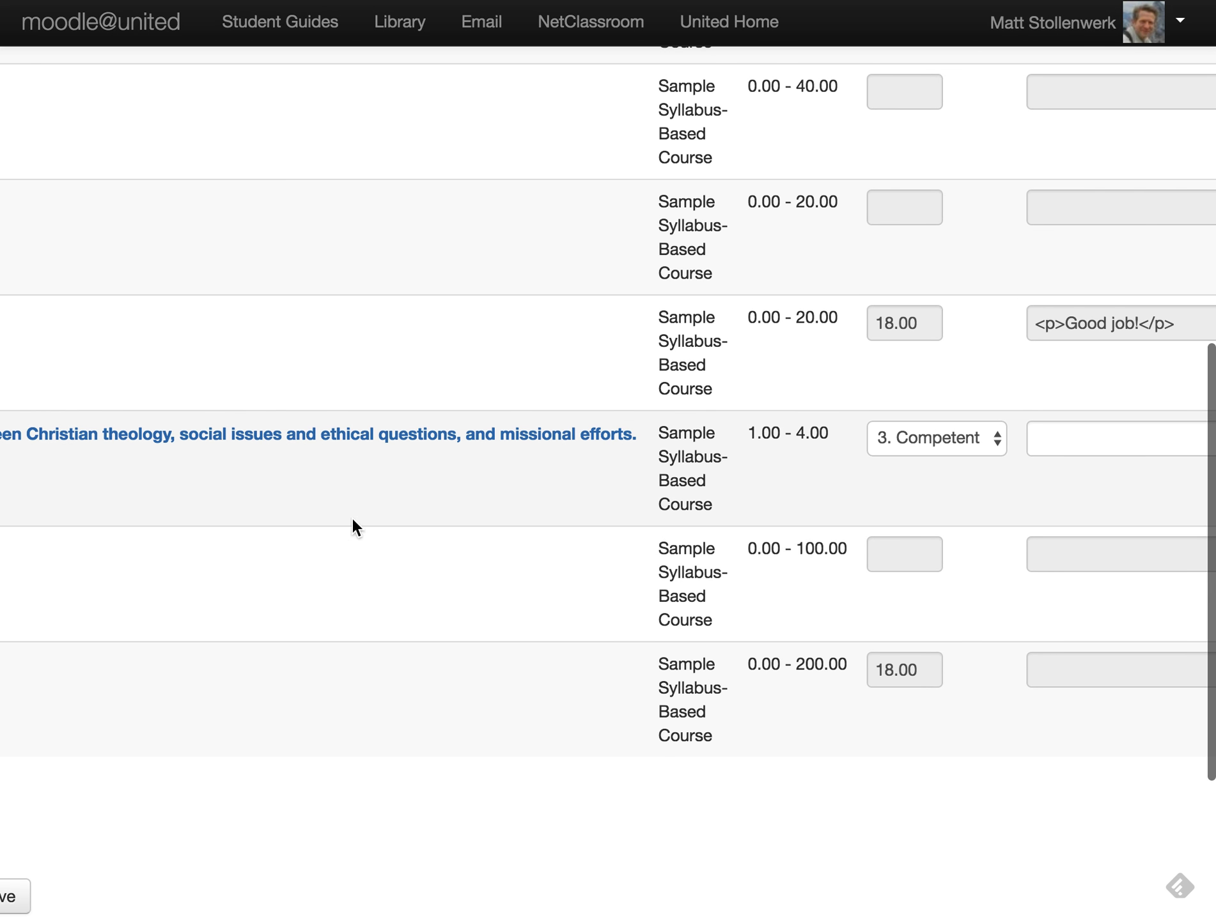
{"action": "scroll", "coordinate": [350, 524], "scroll_direction": "left", "scroll_amount": 15}
{"action": "scroll", "coordinate": [416, 508], "scroll_direction": "right", "scroll_amount": 15}
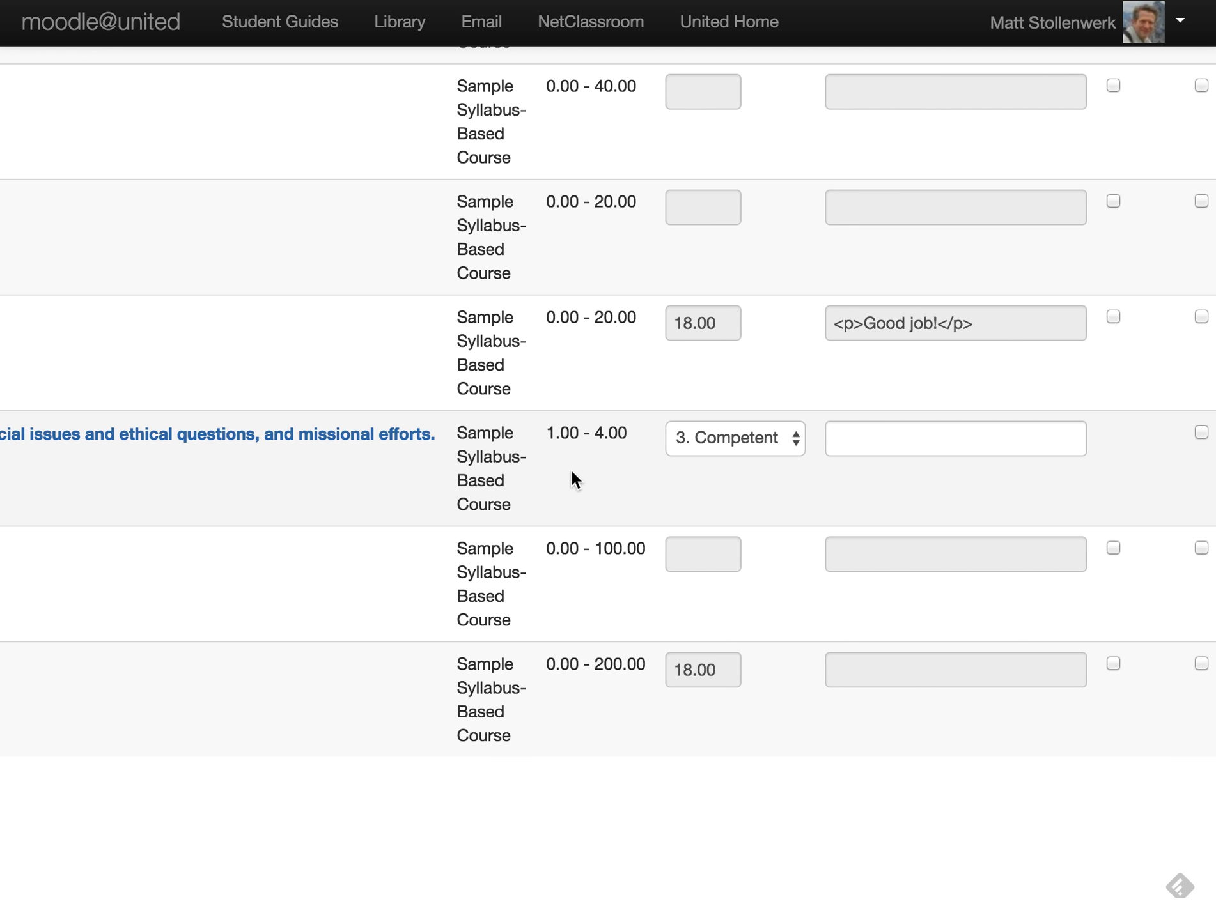
{"action": "scroll", "coordinate": [570, 468], "scroll_direction": "up", "scroll_amount": 5}
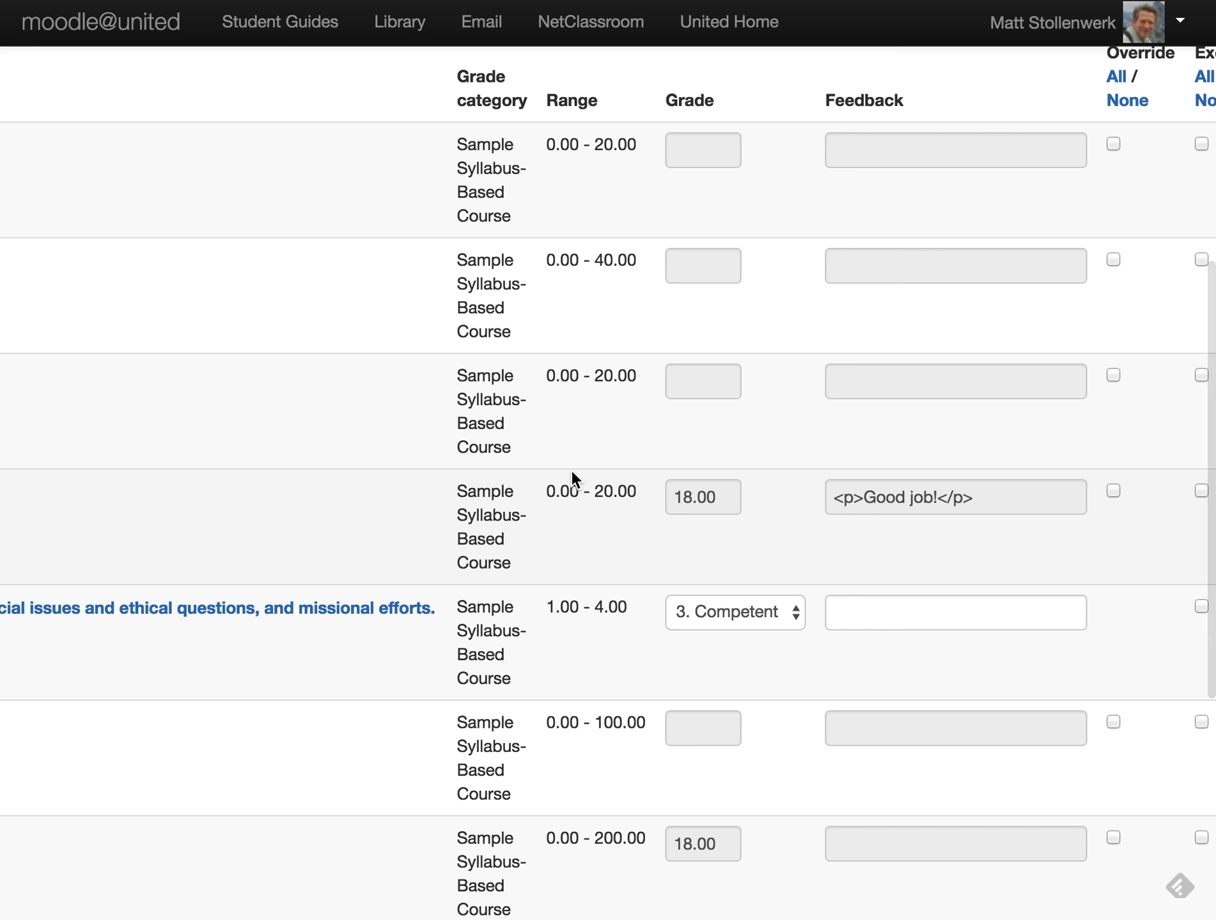
{"action": "scroll", "coordinate": [571, 470], "scroll_direction": "up", "scroll_amount": 2}
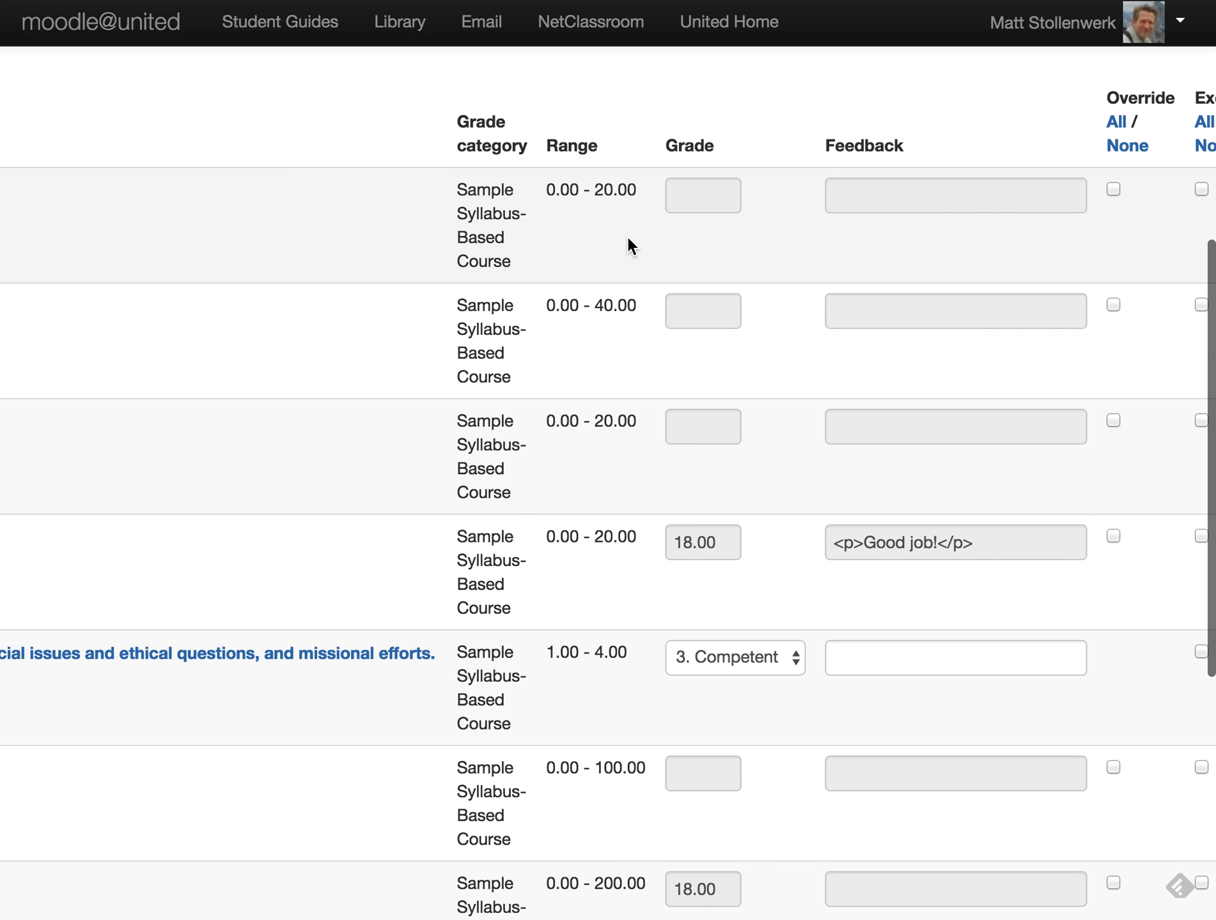
{"action": "scroll", "coordinate": [471, 342], "scroll_direction": "left", "scroll_amount": 15}
{"action": "scroll", "coordinate": [471, 340], "scroll_direction": "right", "scroll_amount": 15}
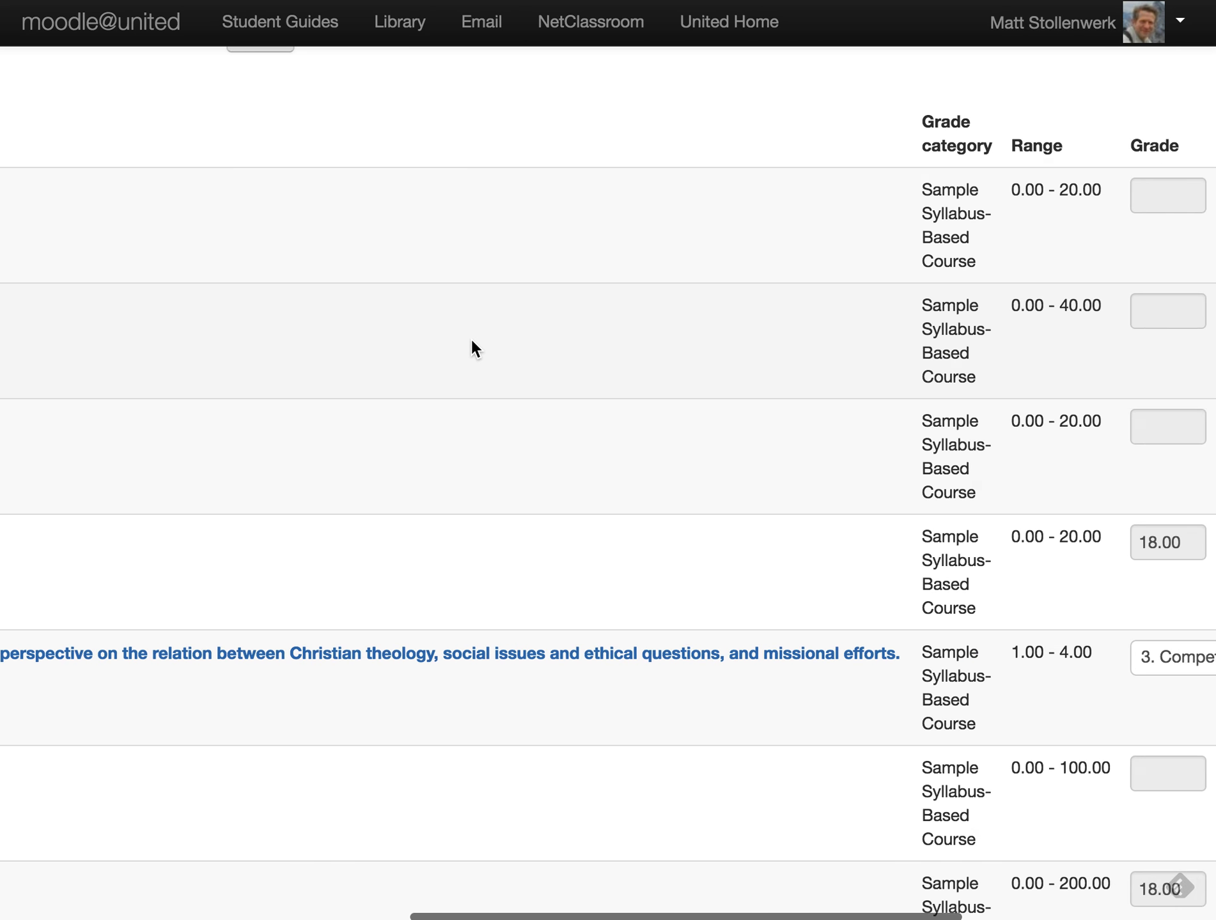
{"action": "scroll", "coordinate": [606, 333], "scroll_direction": "down", "scroll_amount": 5}
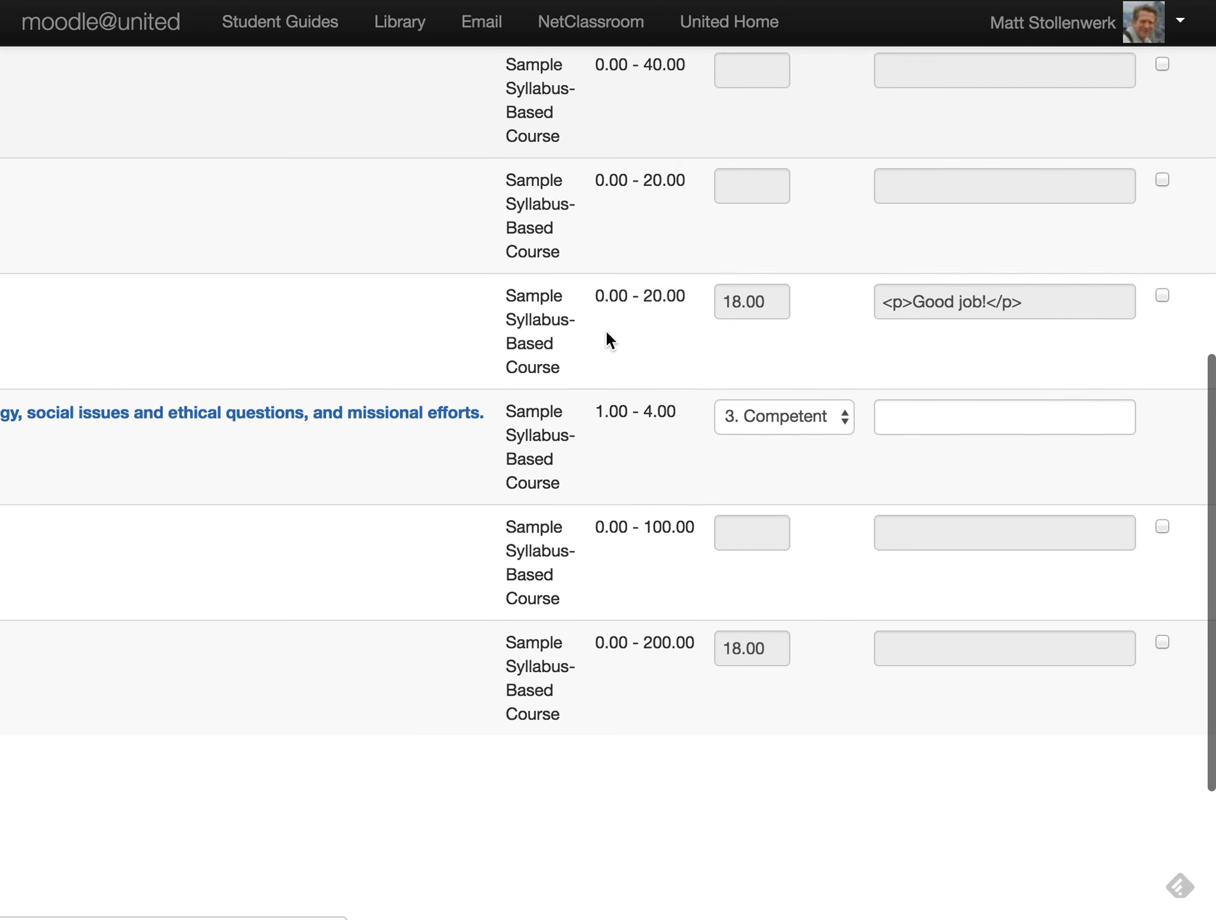
{"action": "scroll", "coordinate": [606, 333], "scroll_direction": "up", "scroll_amount": 6}
{"action": "scroll", "coordinate": [606, 332], "scroll_direction": "right", "scroll_amount": 3}
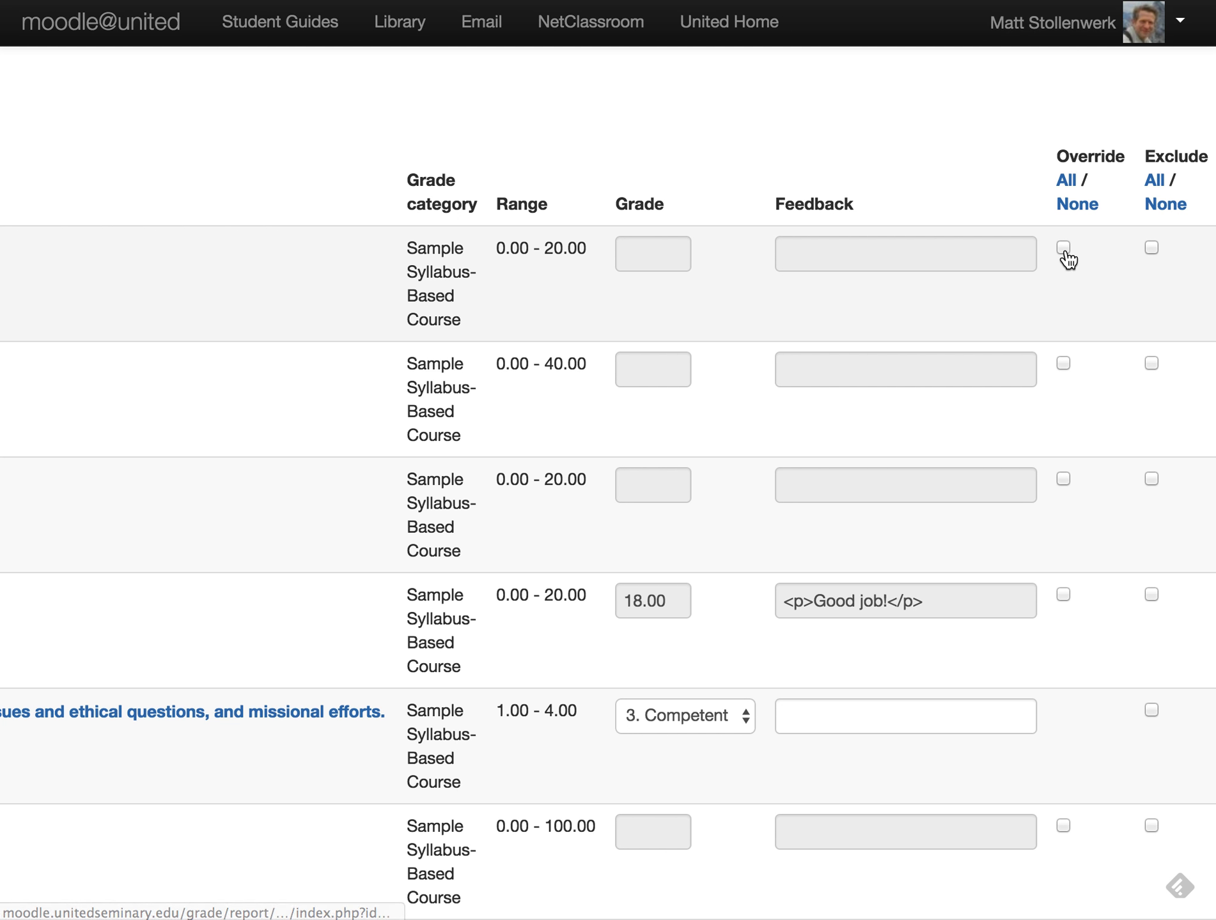
- Toggle Override All and the first item's override on and off, leaving nothing overridden
{"action": "left_click", "coordinate": [1073, 187]}
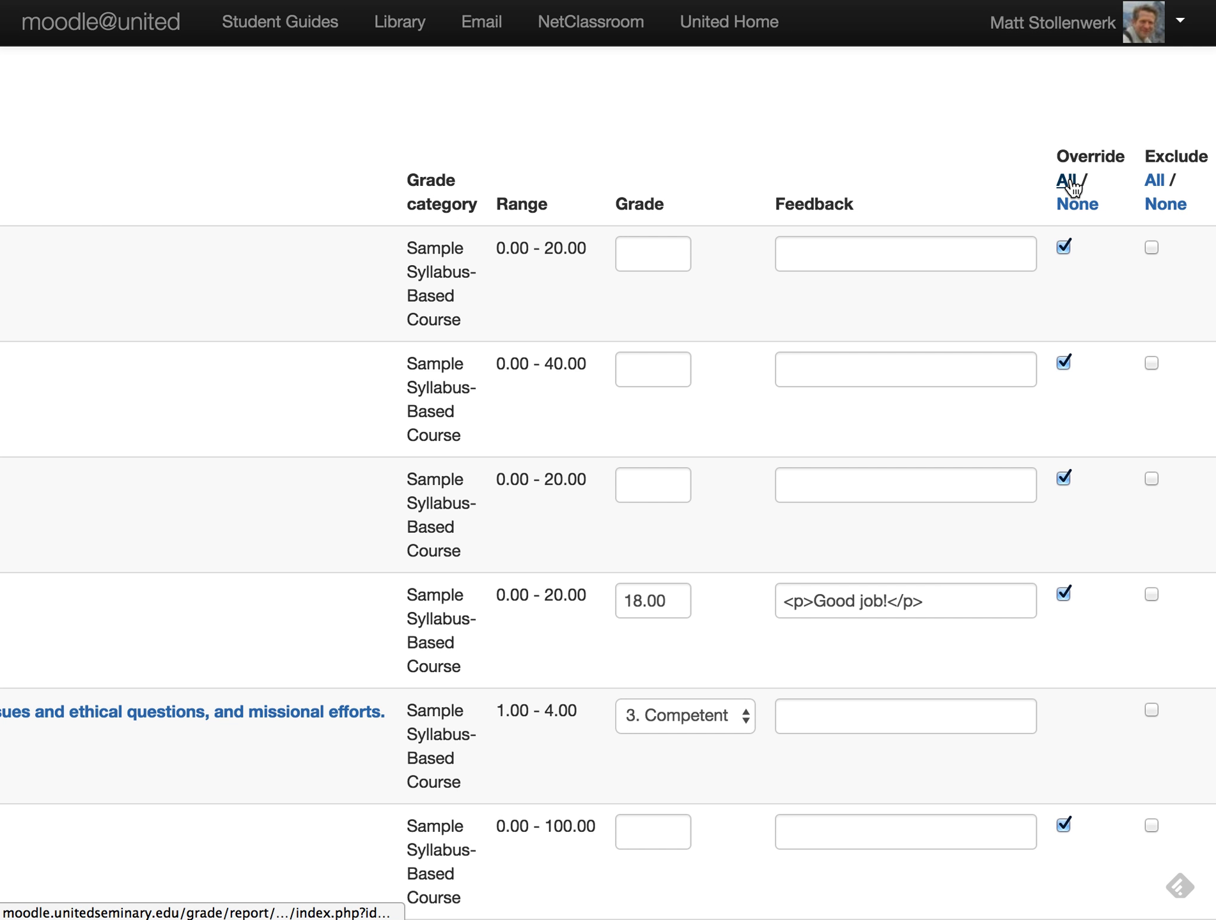
{"action": "left_click", "coordinate": [1075, 203]}
{"action": "left_click", "coordinate": [1063, 250]}
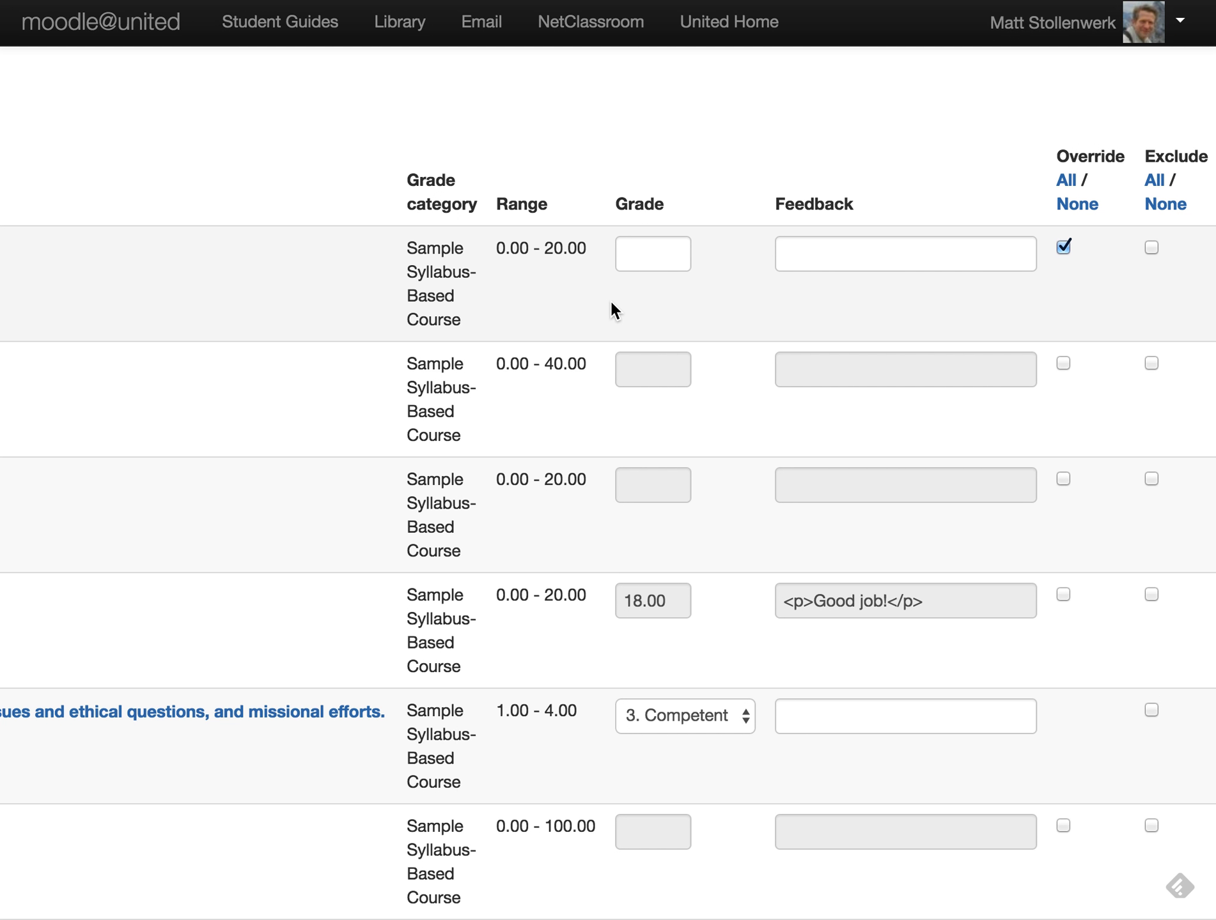
{"action": "left_click", "coordinate": [1063, 248]}
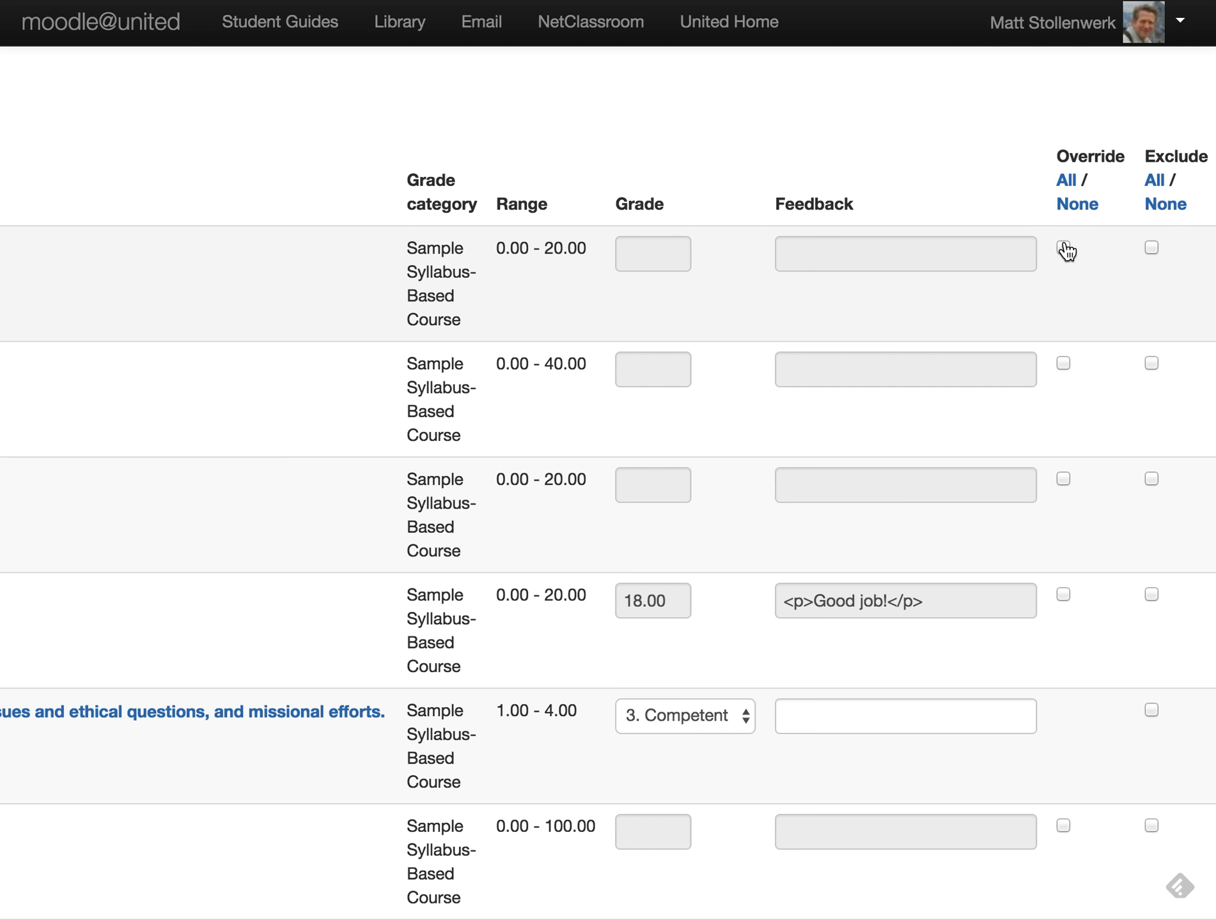
- Go back to the course Grader report with the browser Back shortcut
{"action": "scroll", "coordinate": [587, 423], "scroll_direction": "down", "scroll_amount": 5}
{"action": "scroll", "coordinate": [587, 423], "scroll_direction": "left", "scroll_amount": 6}
{"action": "scroll", "coordinate": [587, 424], "scroll_direction": "left", "scroll_amount": 6}
{"action": "scroll", "coordinate": [587, 424], "scroll_direction": "up", "scroll_amount": 15}
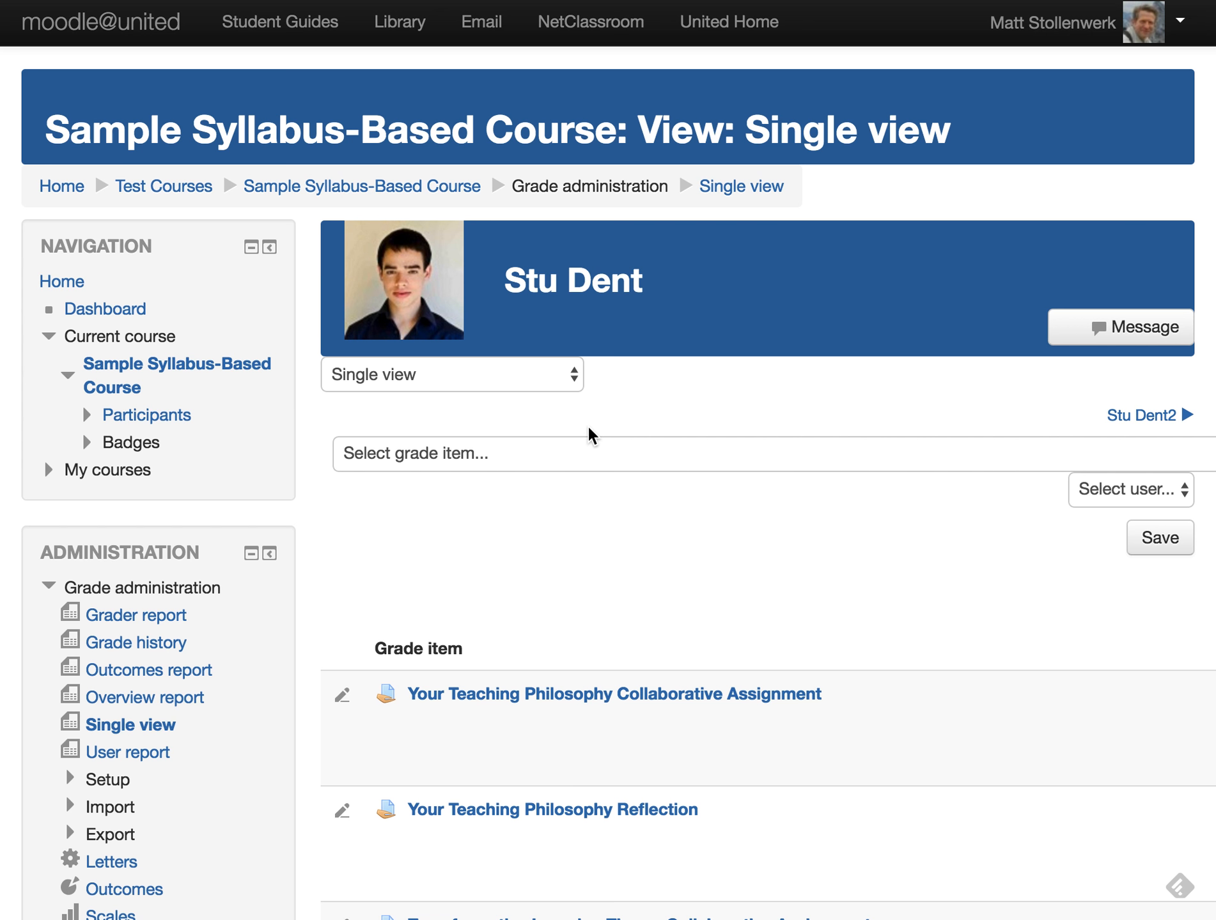
{"action": "scroll", "coordinate": [589, 427], "scroll_direction": "right", "scroll_amount": 6}
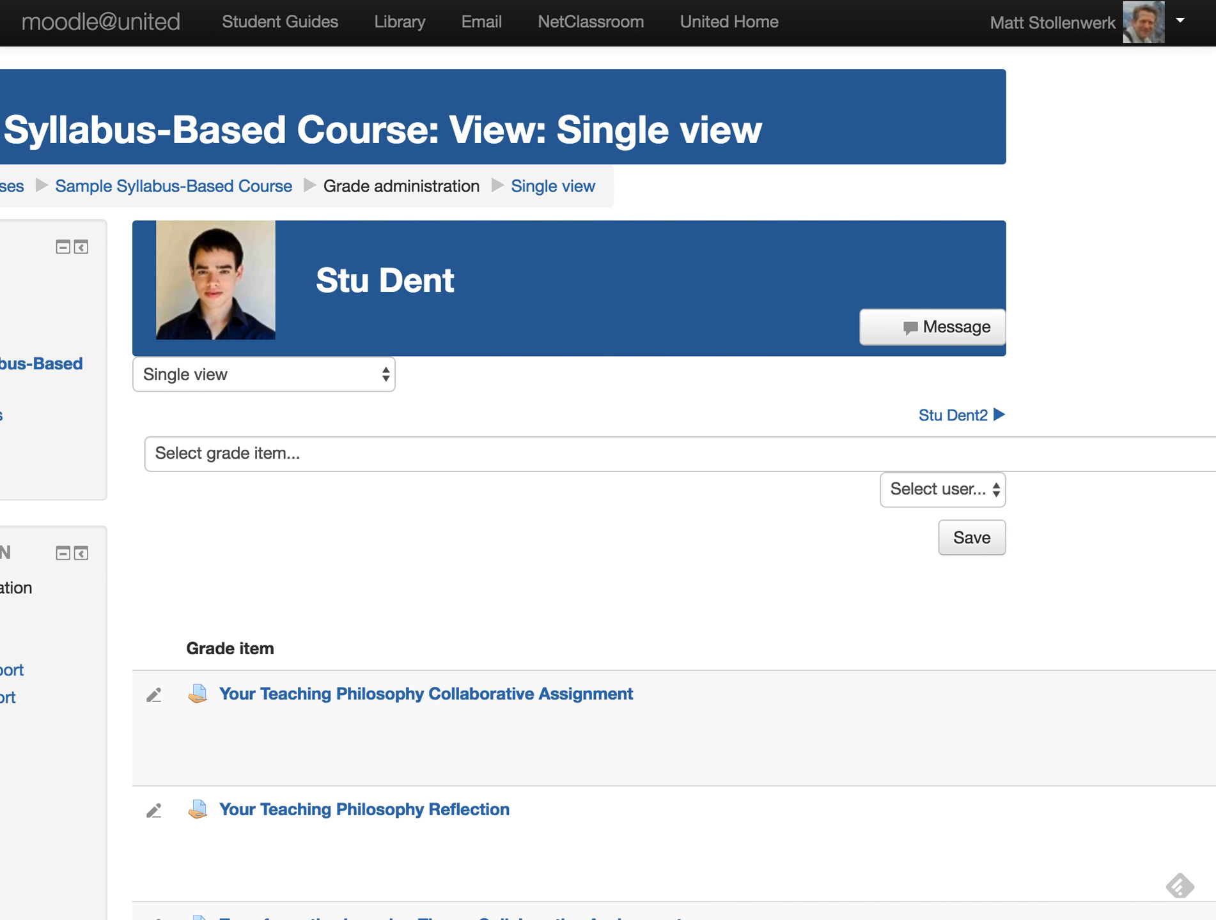
{"action": "key", "text": "super+bracketleft"}
{"action": "scroll", "coordinate": [803, 629], "scroll_direction": "right", "scroll_amount": 2}
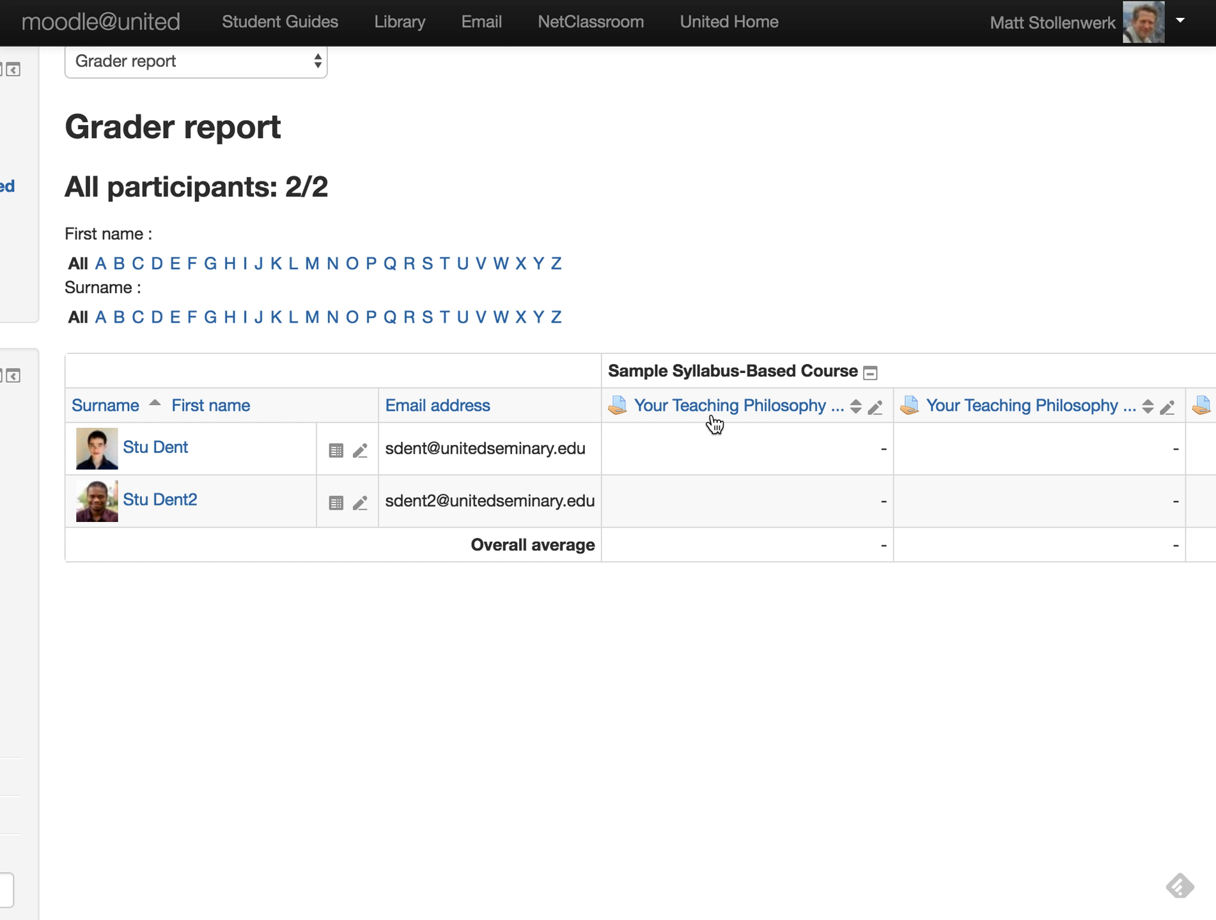
- Open the single view for the Your Teaching Philosophy Collaborative Assignment column
{"action": "left_click", "coordinate": [878, 410]}
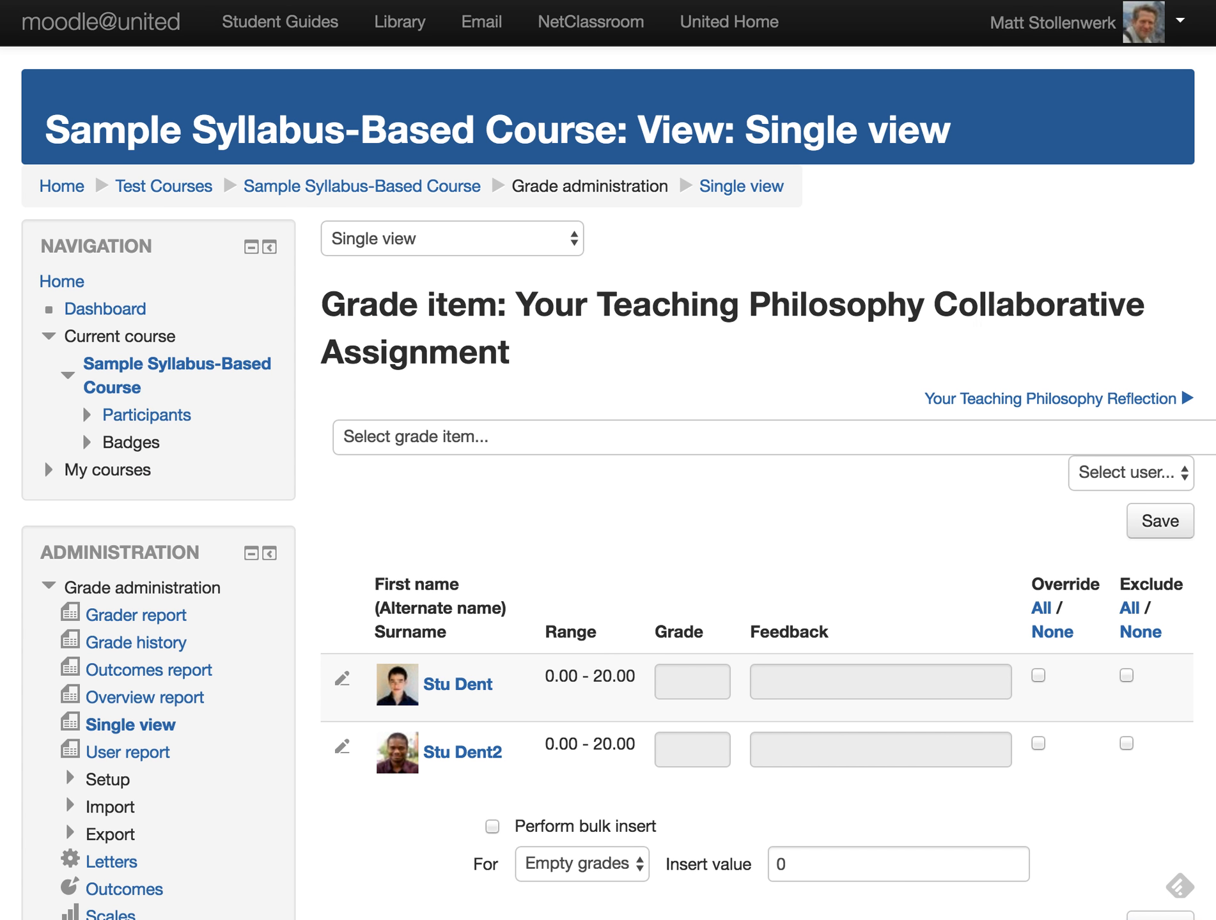
{"action": "key", "text": "alt+Left"}
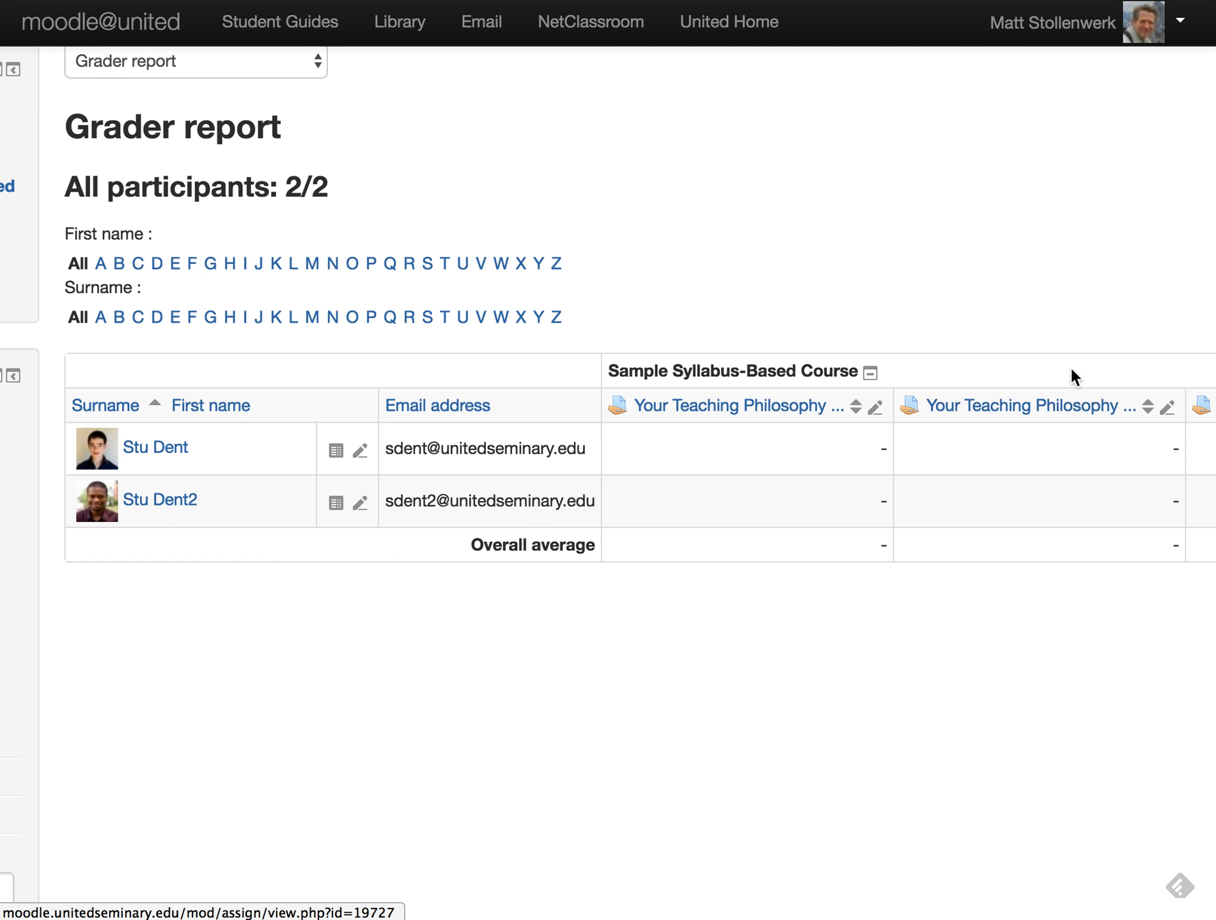
{"action": "left_click", "coordinate": [876, 414]}
{"action": "scroll", "coordinate": [638, 584], "scroll_direction": "right", "scroll_amount": 3}
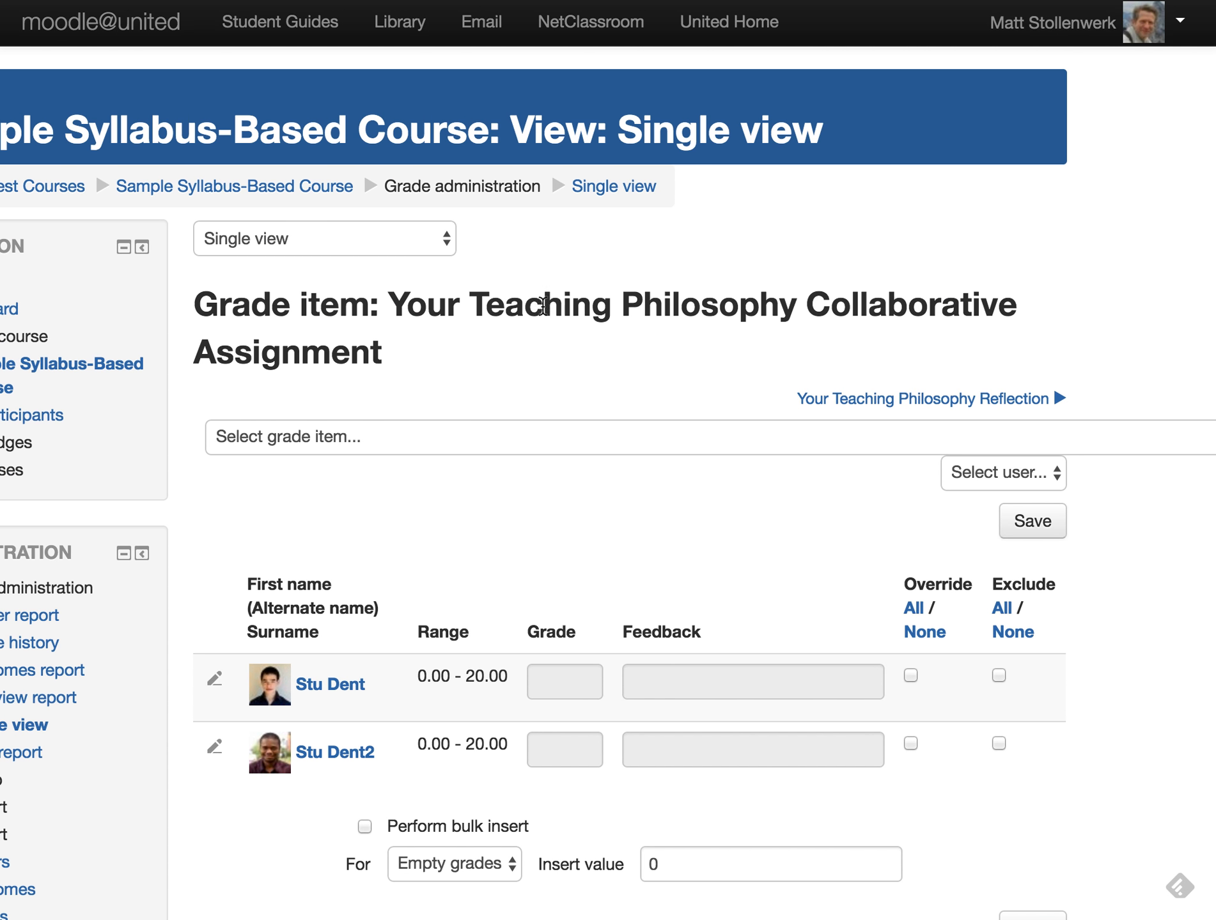
{"action": "scroll", "coordinate": [722, 476], "scroll_direction": "right", "scroll_amount": 3}
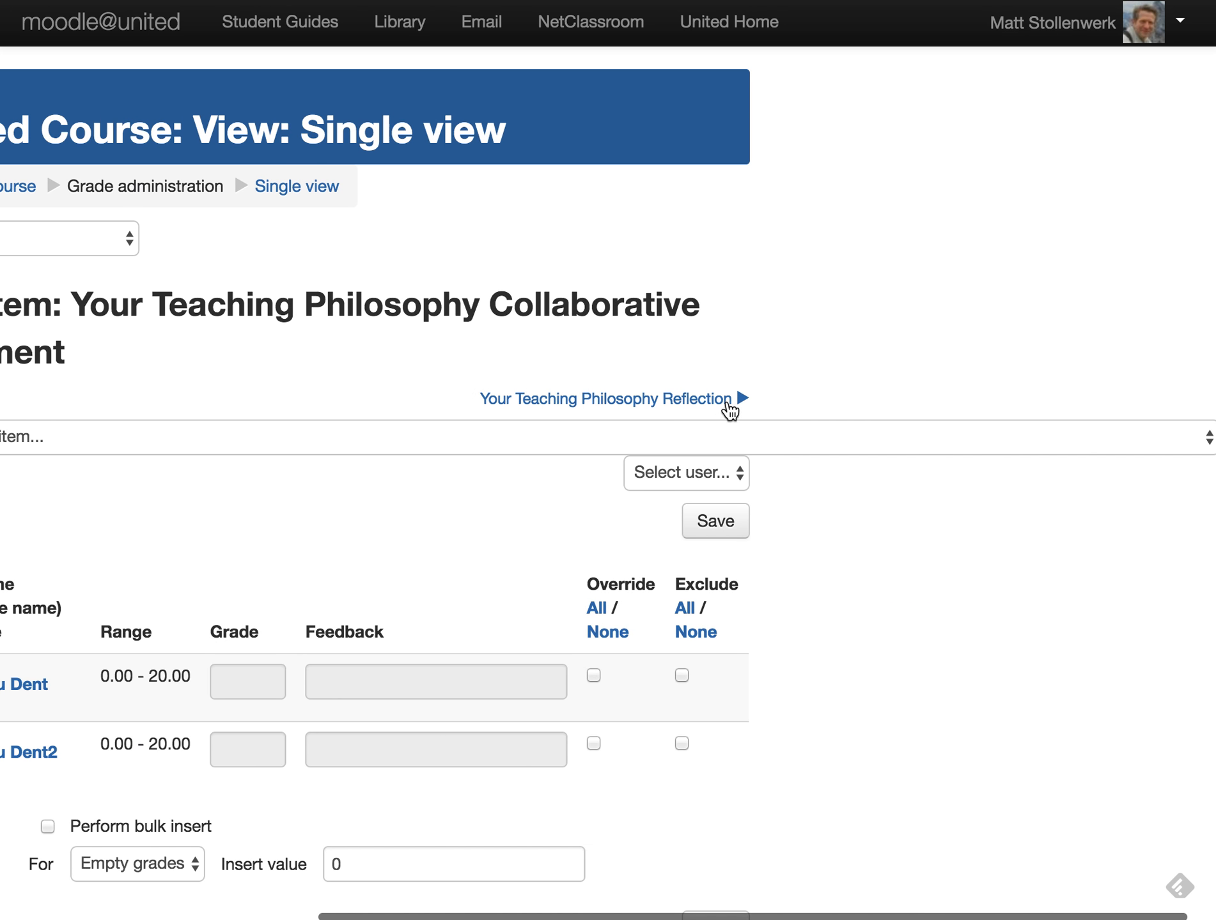
{"action": "scroll", "coordinate": [522, 641], "scroll_direction": "down", "scroll_amount": 3}
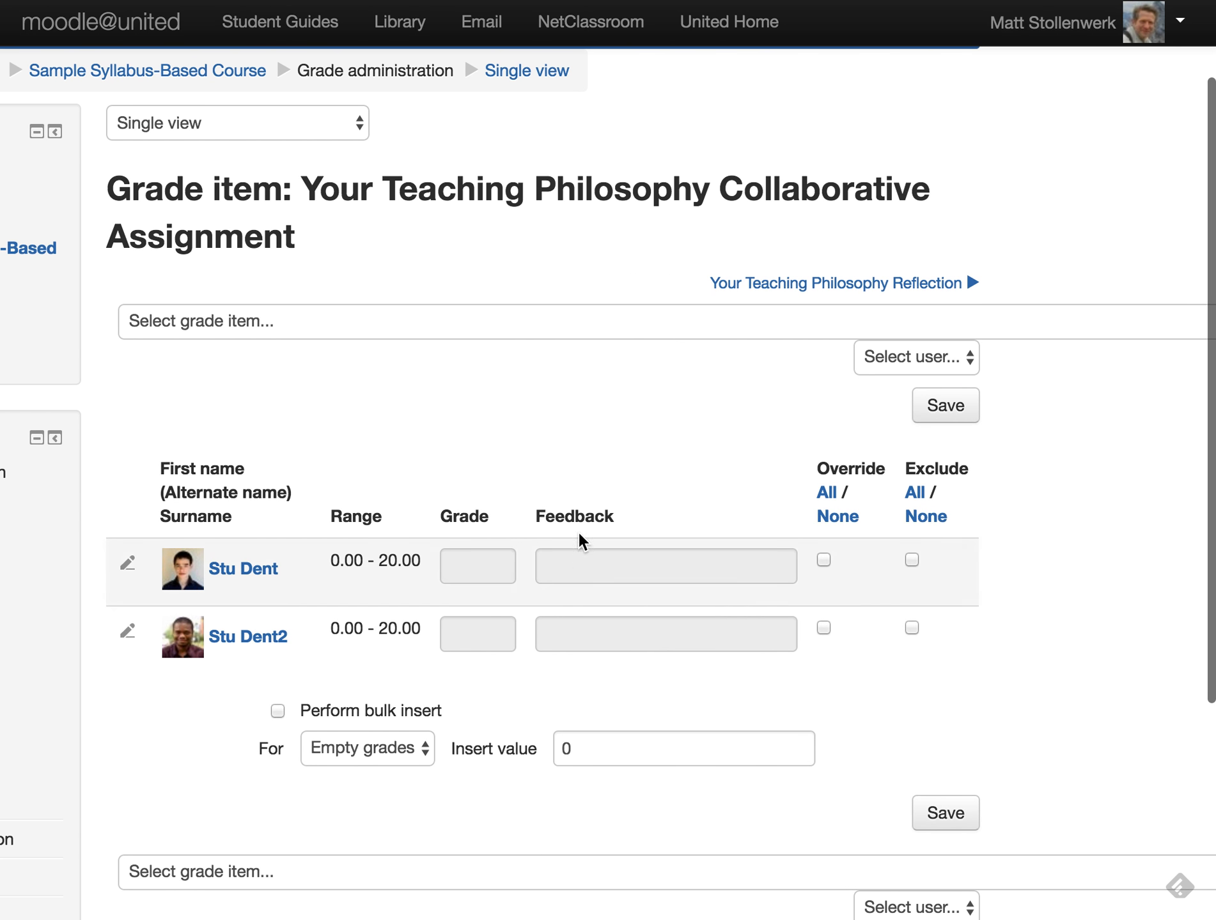
- Mark both students for override and set the bulk insert value to 10 for empty grades
{"action": "left_click", "coordinate": [826, 492]}
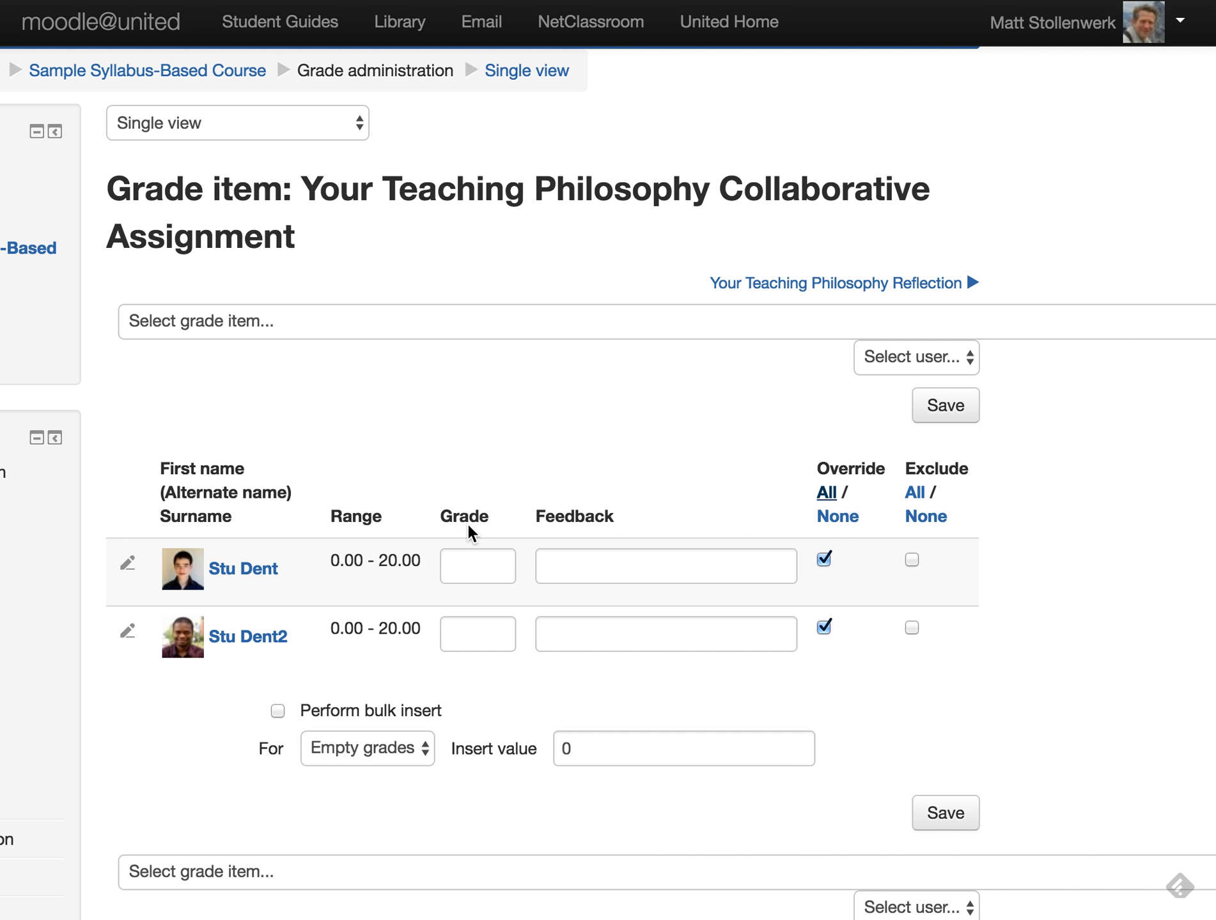
{"action": "left_click", "coordinate": [363, 749]}
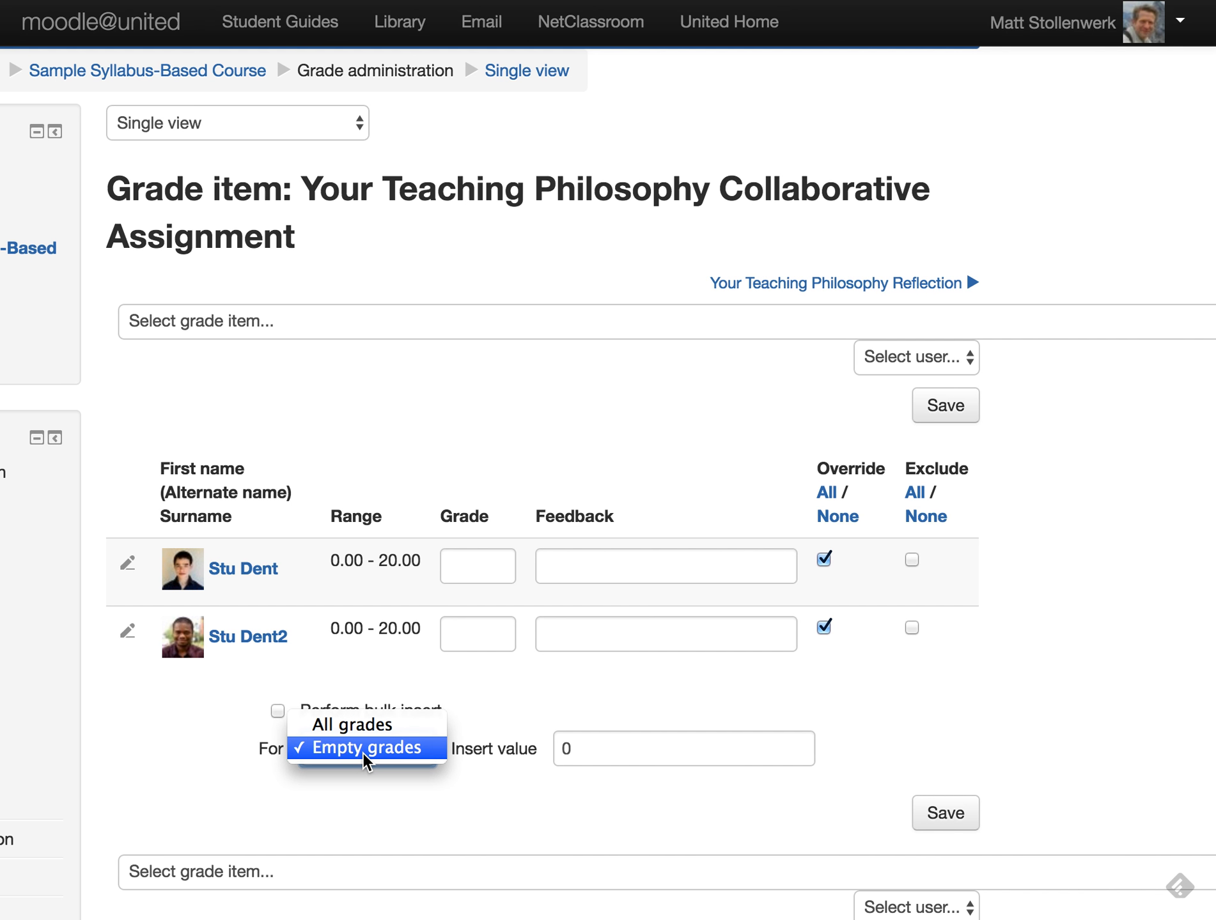
{"action": "left_click", "coordinate": [590, 752]}
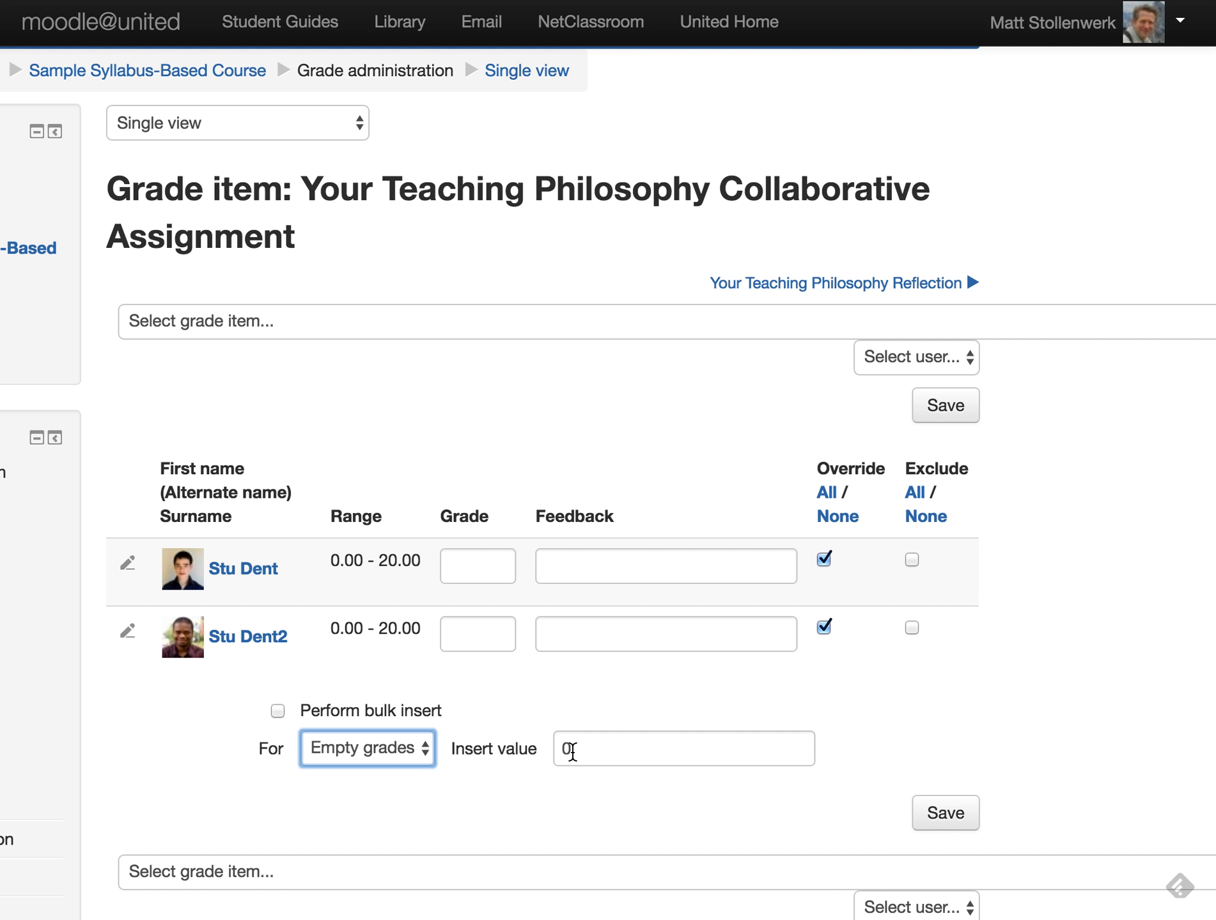
{"action": "left_click", "coordinate": [567, 749]}
{"action": "type", "text": "1"}
{"action": "left_click", "coordinate": [387, 754]}
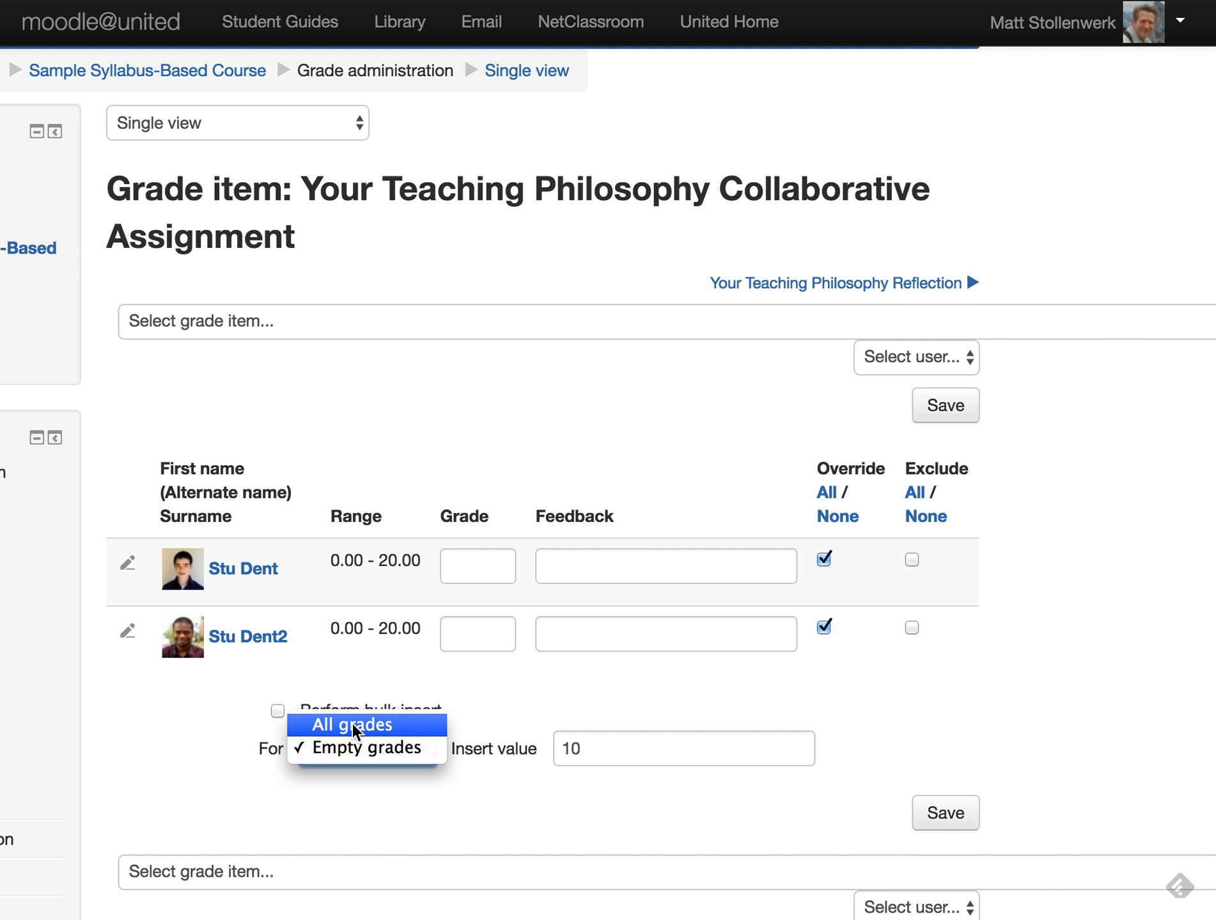
{"action": "left_click", "coordinate": [466, 701]}
{"action": "left_click", "coordinate": [277, 710]}
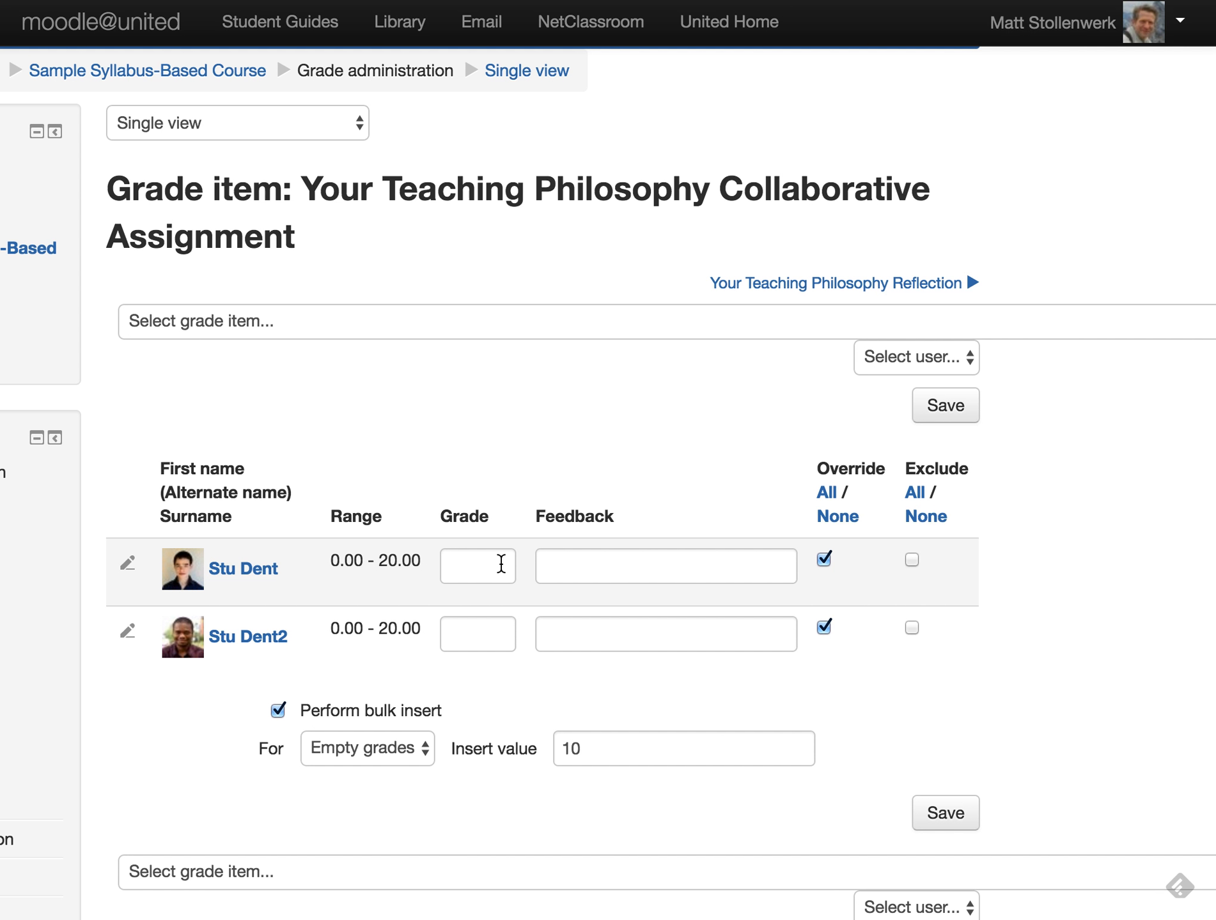
{"action": "left_click", "coordinate": [276, 710]}
{"action": "left_click", "coordinate": [648, 755]}
{"action": "left_click_drag", "start_coordinate": [619, 755], "coordinate": [526, 754]}
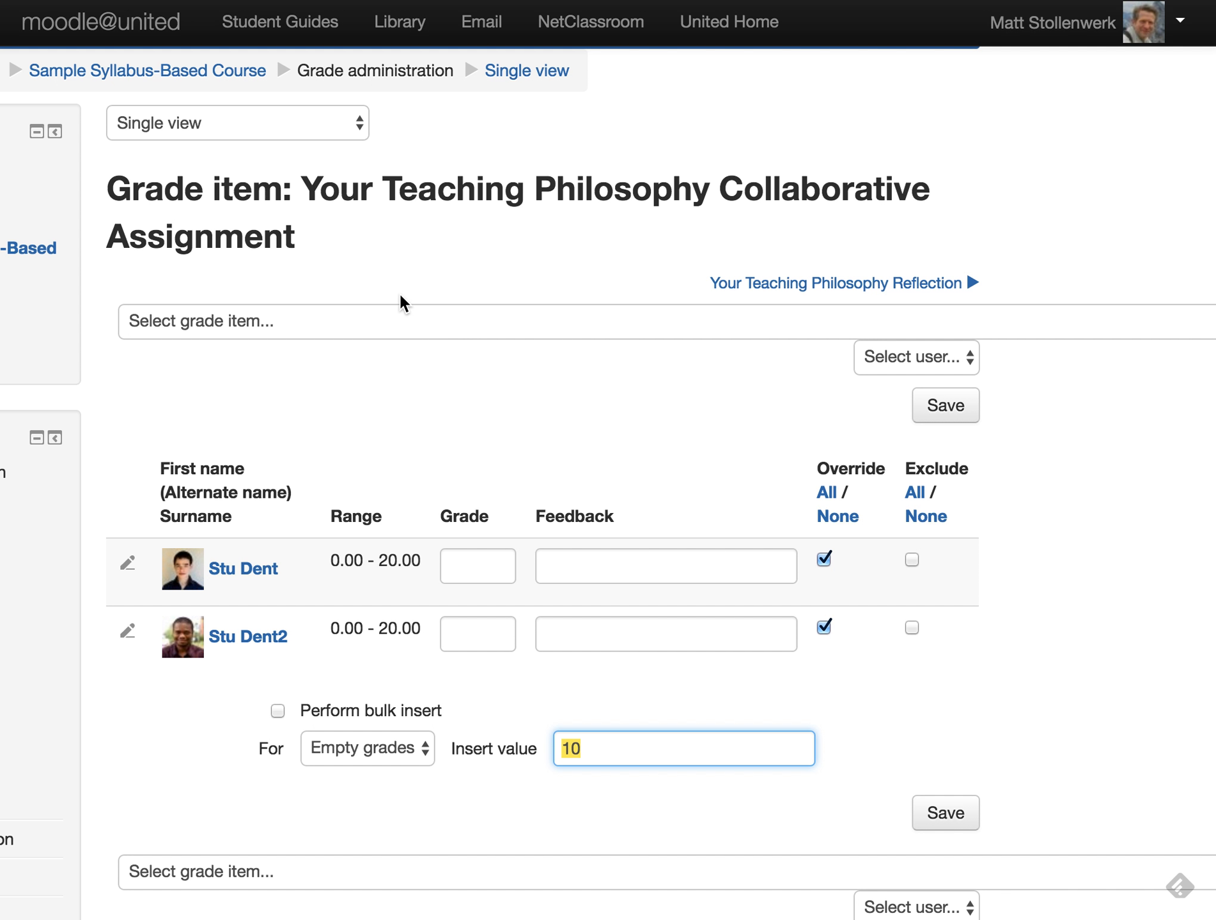
{"action": "left_click", "coordinate": [376, 325]}
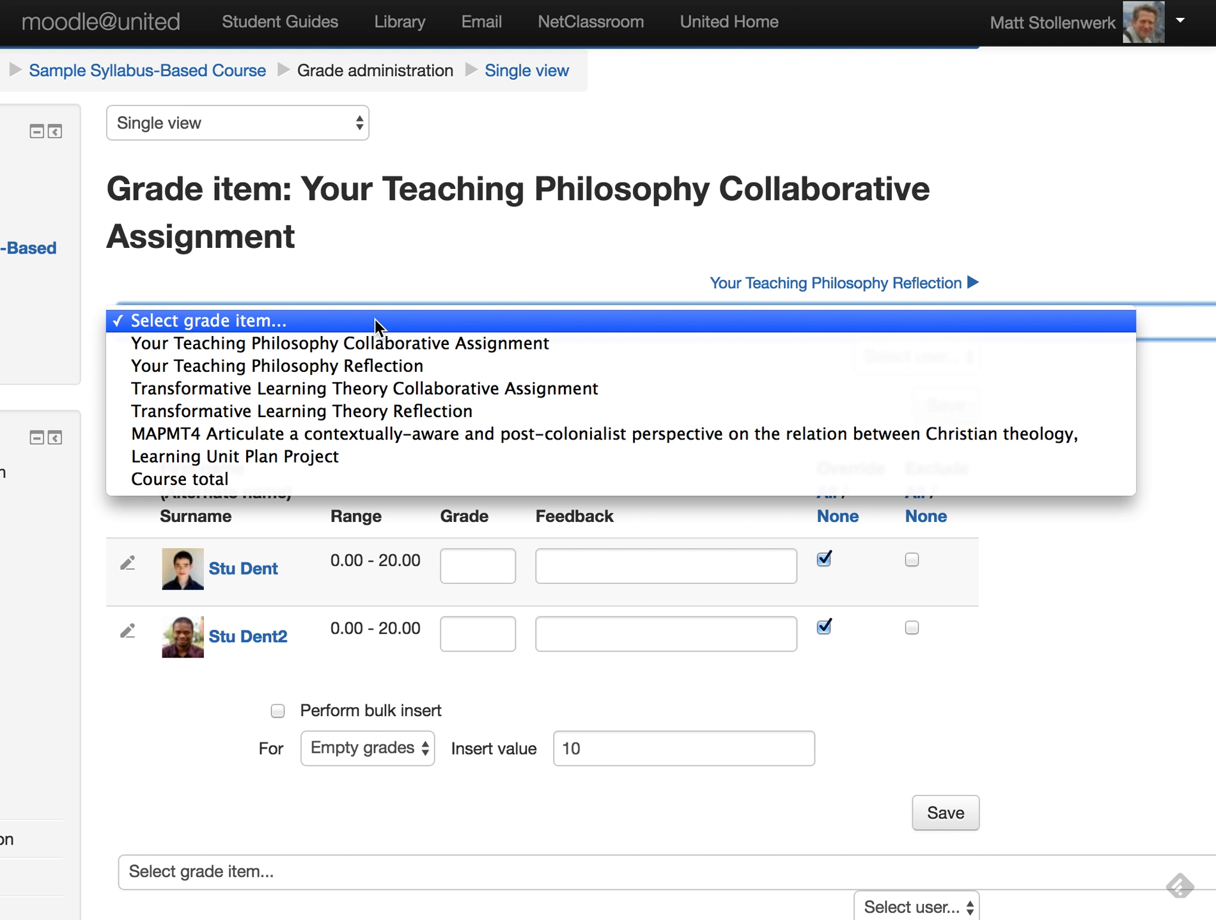
- Select Course total as the grade item and tick Override on the first student's 18.00 total
{"action": "left_click", "coordinate": [236, 483]}
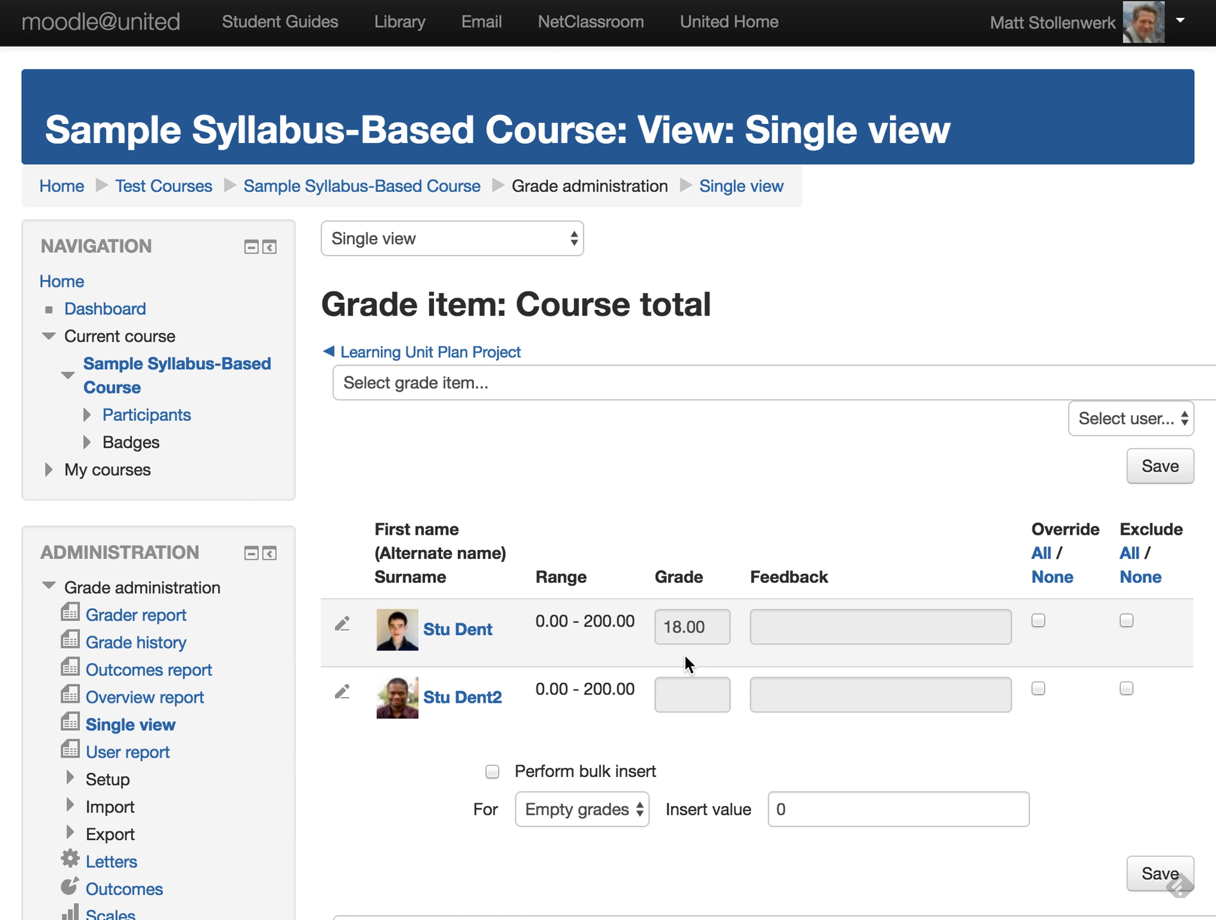
{"action": "scroll", "coordinate": [686, 660], "scroll_direction": "right", "scroll_amount": 3}
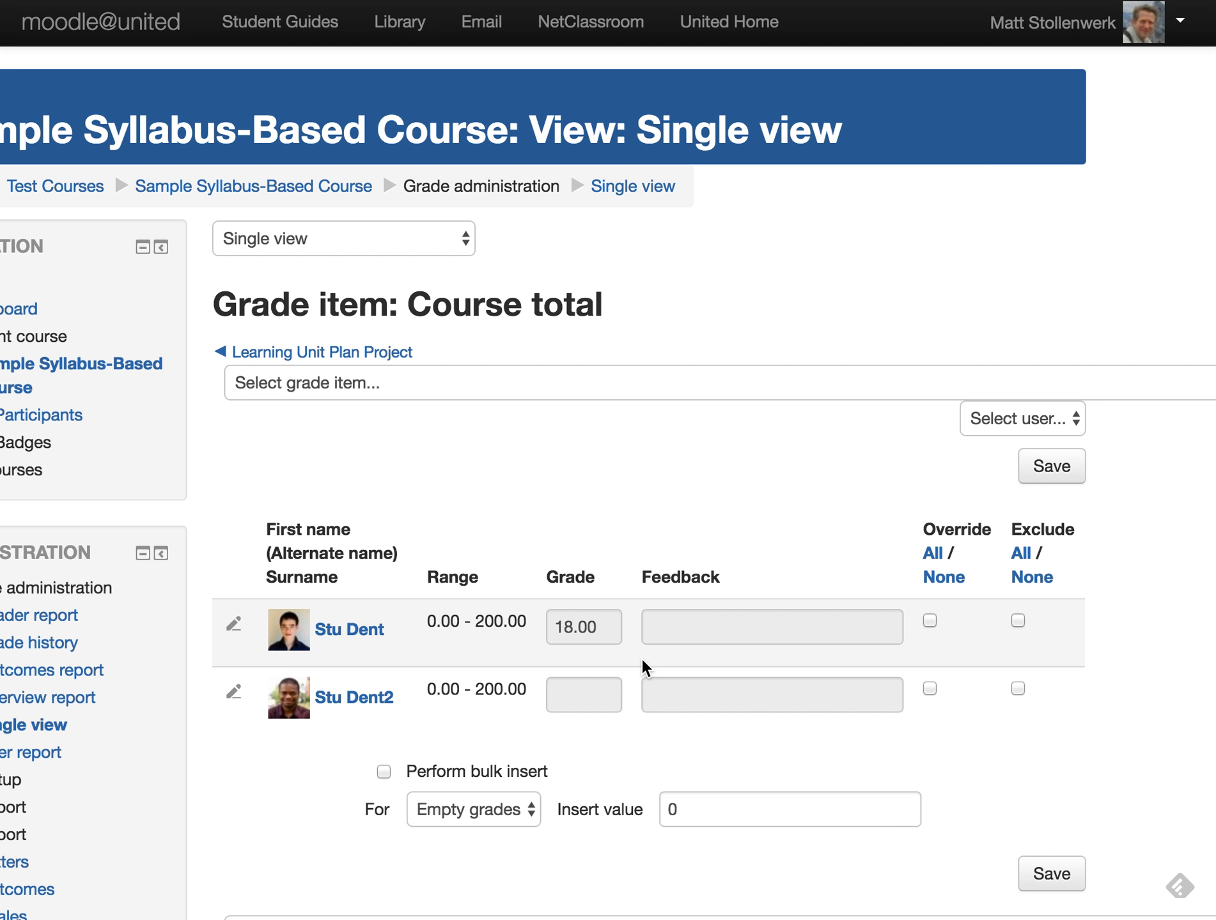
{"action": "left_click", "coordinate": [937, 623]}
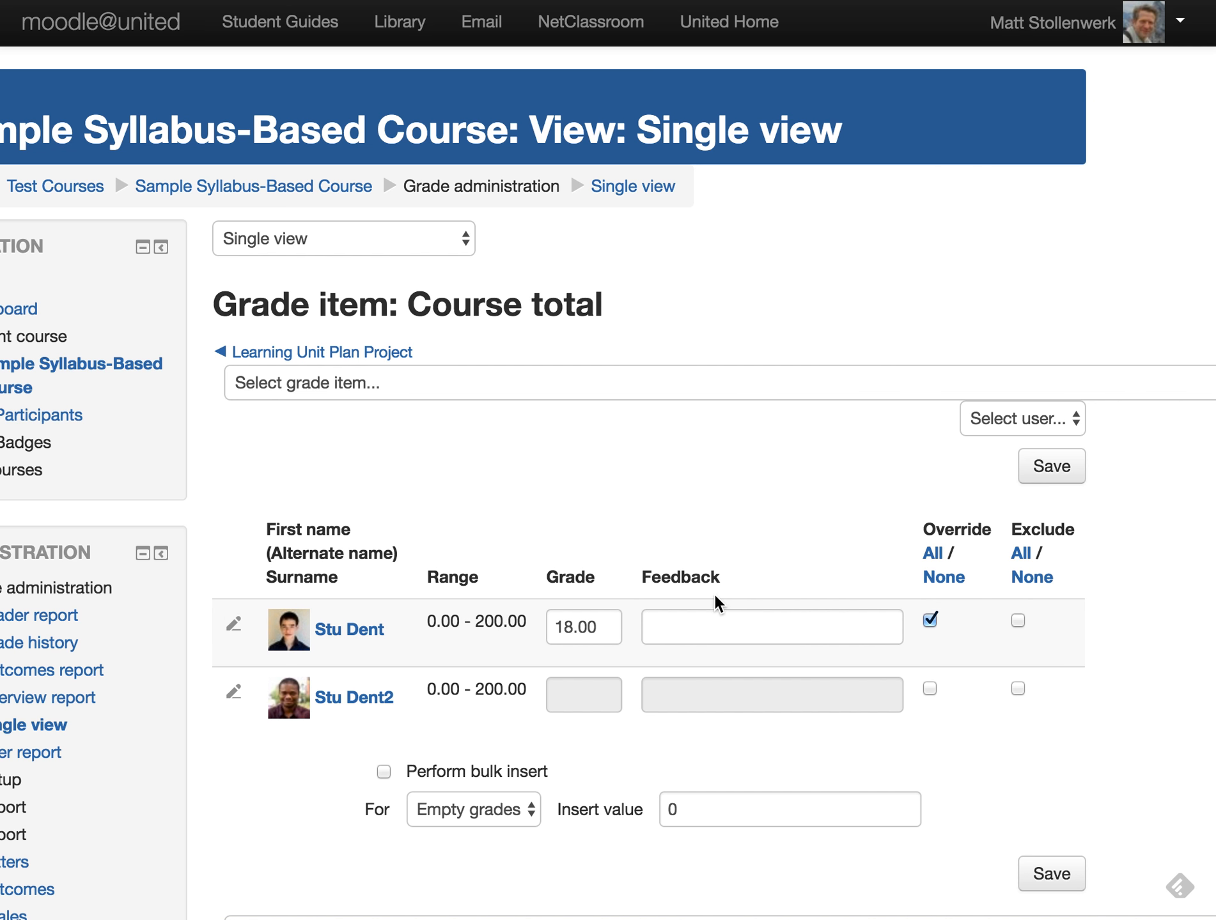
{"action": "scroll", "coordinate": [699, 525], "scroll_direction": "down", "scroll_amount": 5}
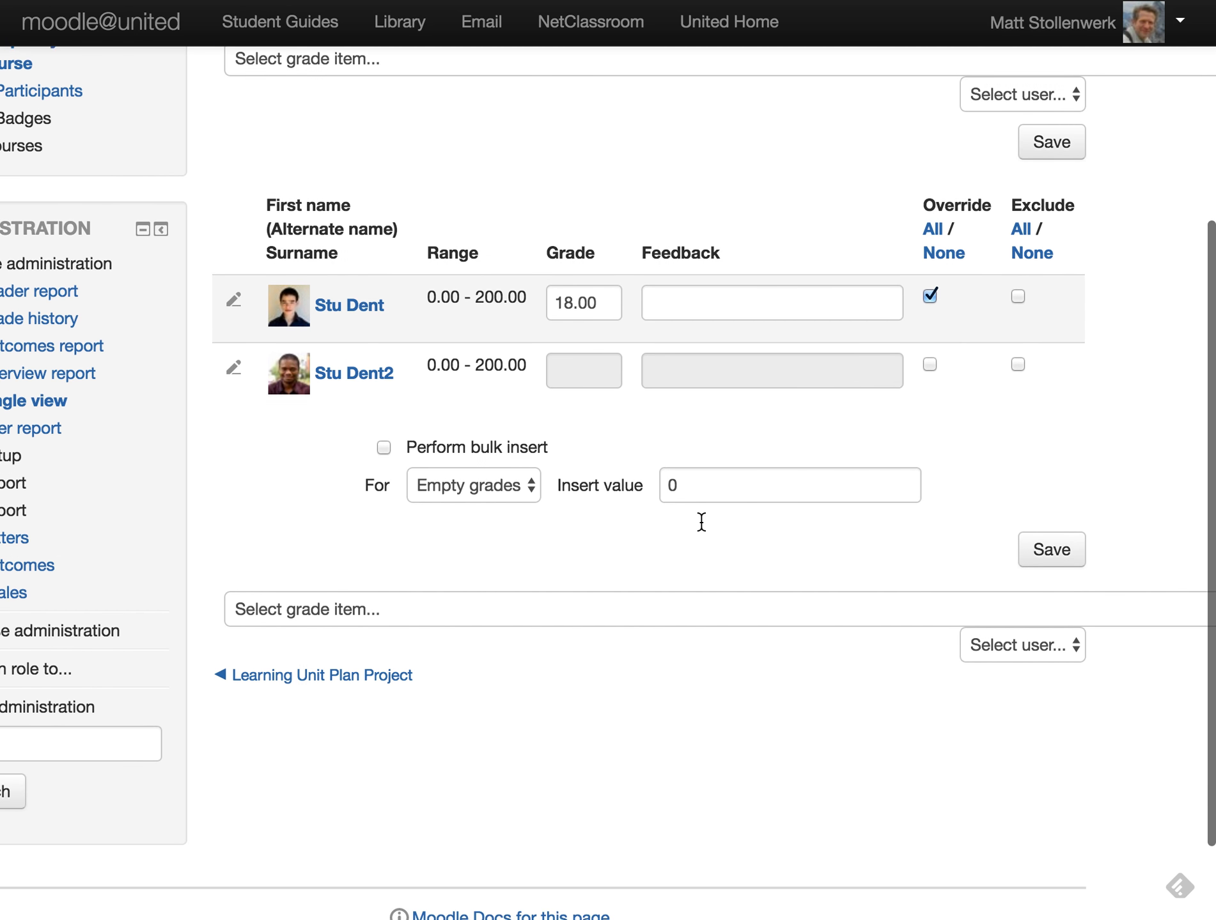
{"action": "scroll", "coordinate": [702, 521], "scroll_direction": "up", "scroll_amount": 3}
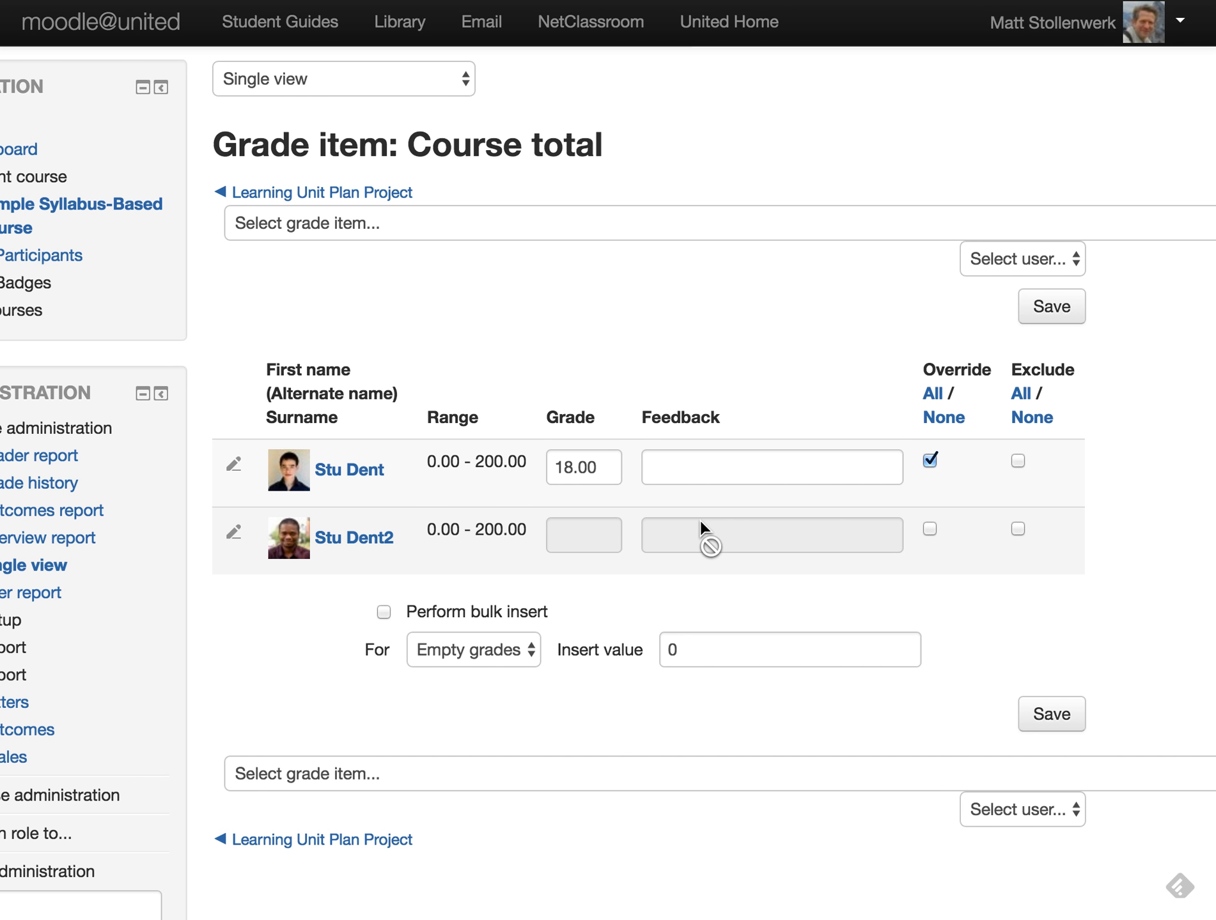